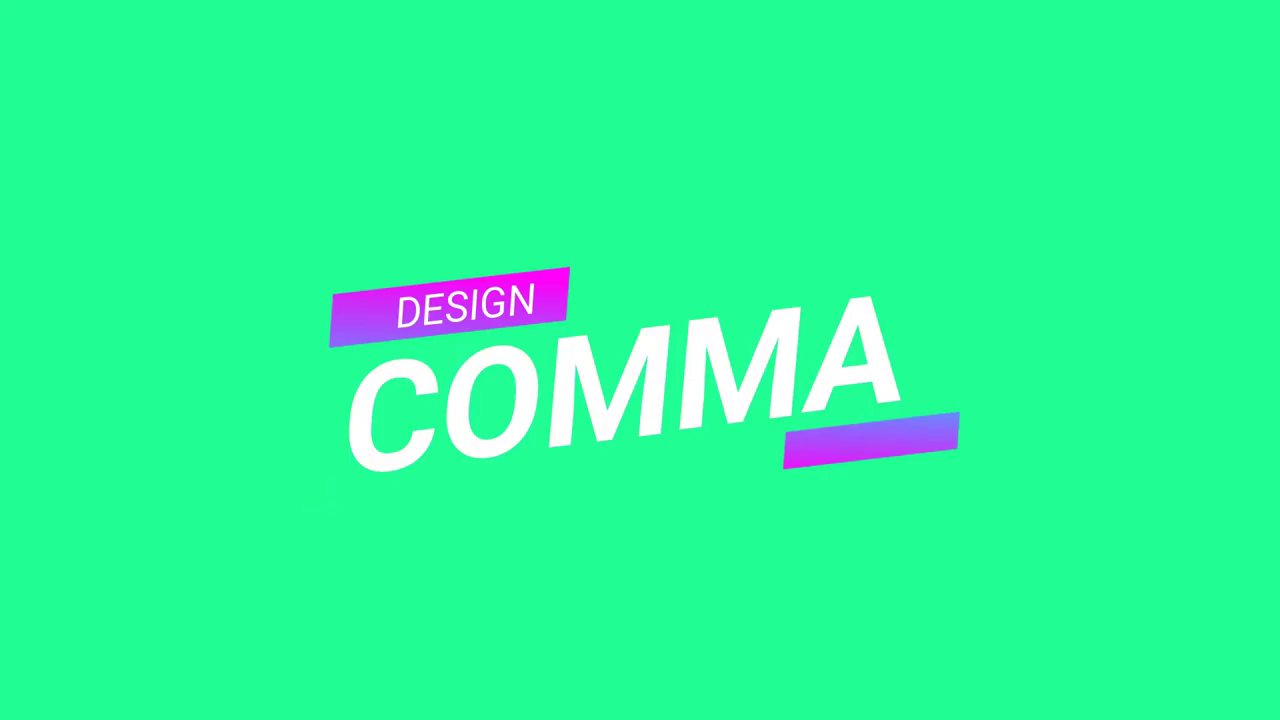
Bring up the New Document settings from the Photoshop start workspace.
key("ctrl+n")
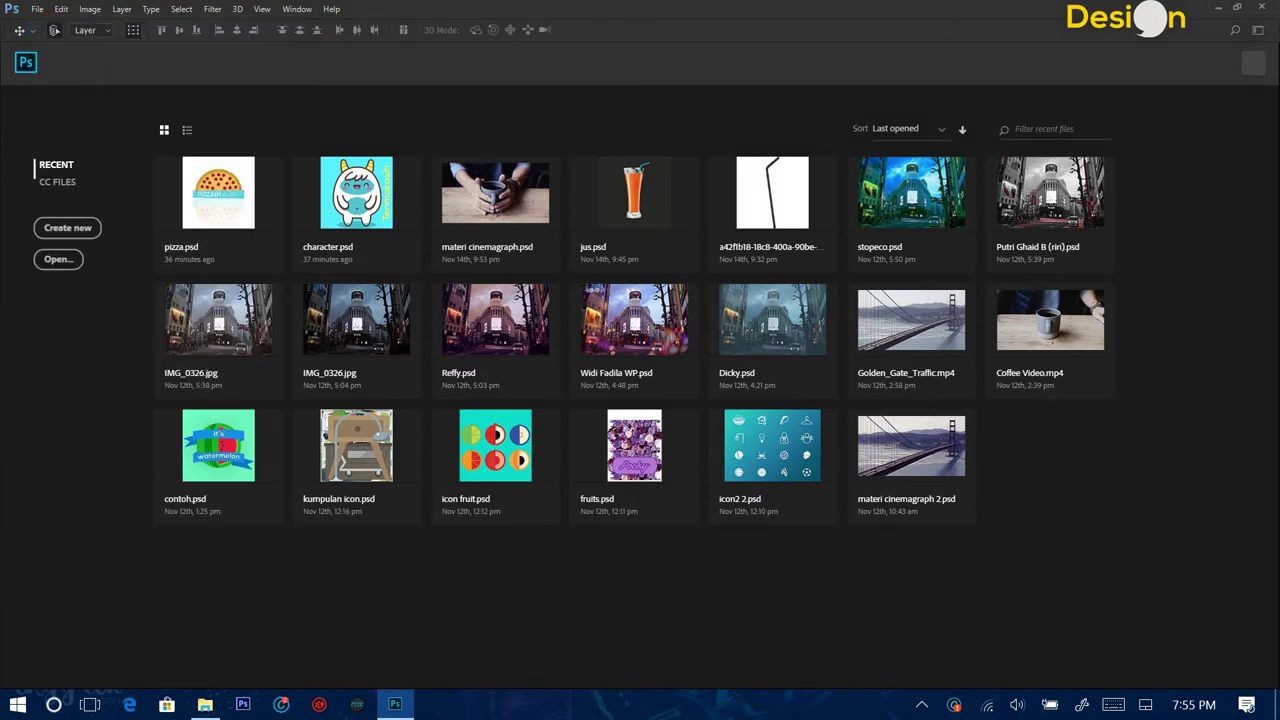
Create a 15 × 15 cm, 300 ppi document in RGB Color.
left_click(465, 280)
left_click(843, 384)
left_click(815, 465)
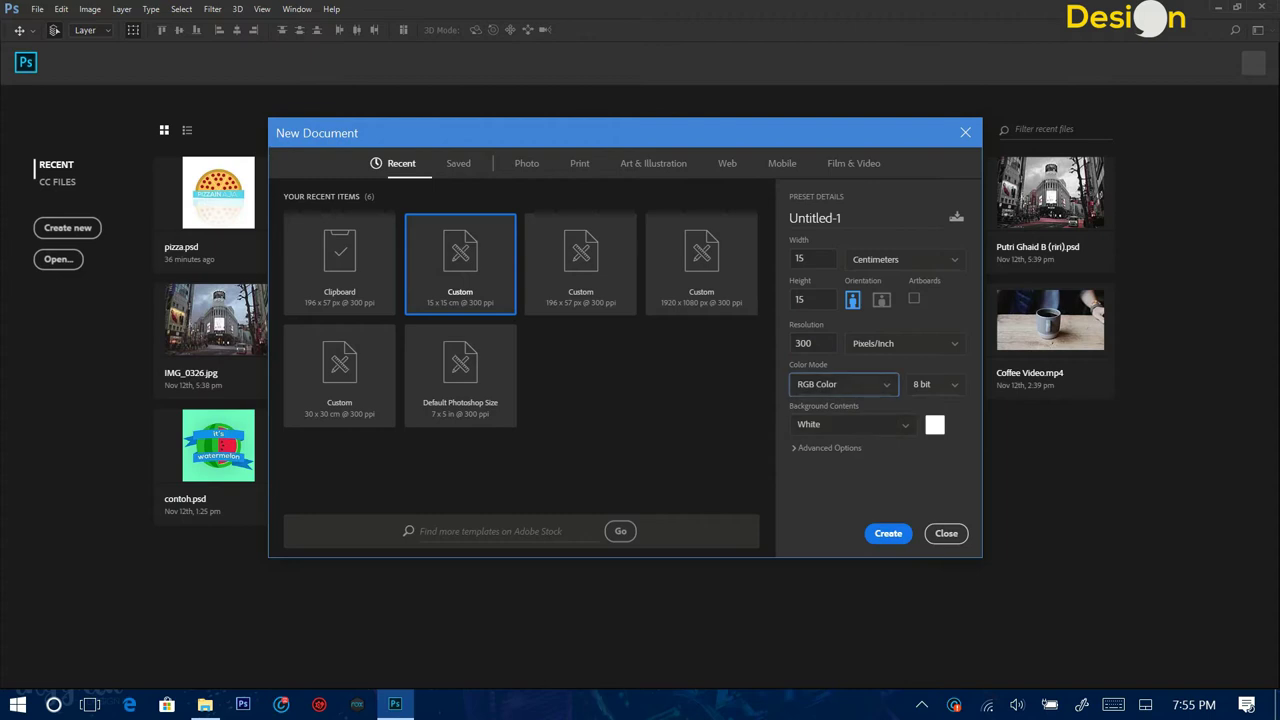
key("Return")
Place the yeti character image as a reference and add an empty layer above it.
key("alt+Tab")
key("alt+Tab")
left_click(491, 29)
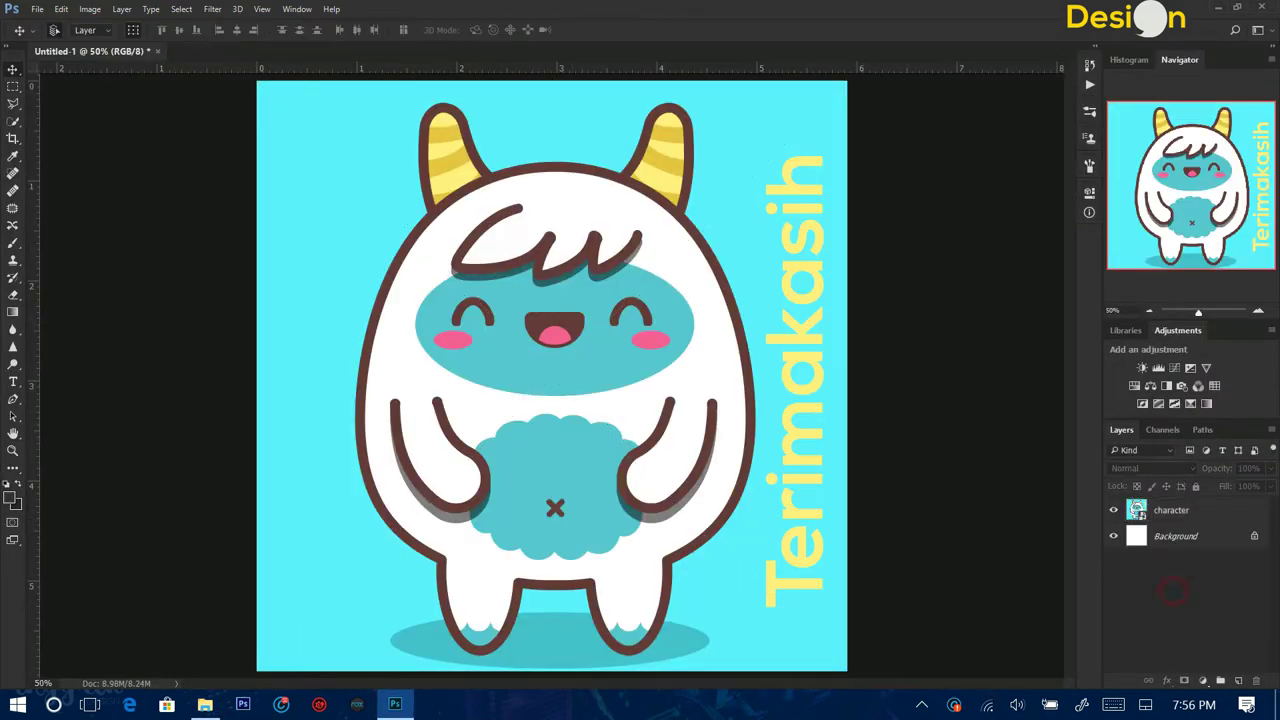
key("ctrl+shift+alt+n")
Draw a large ellipse over the yeti's body and fill it with black #000000.
key("u")
right_click(13, 467)
left_click(80, 401)
left_click_drag(517, 334, 302, 540)
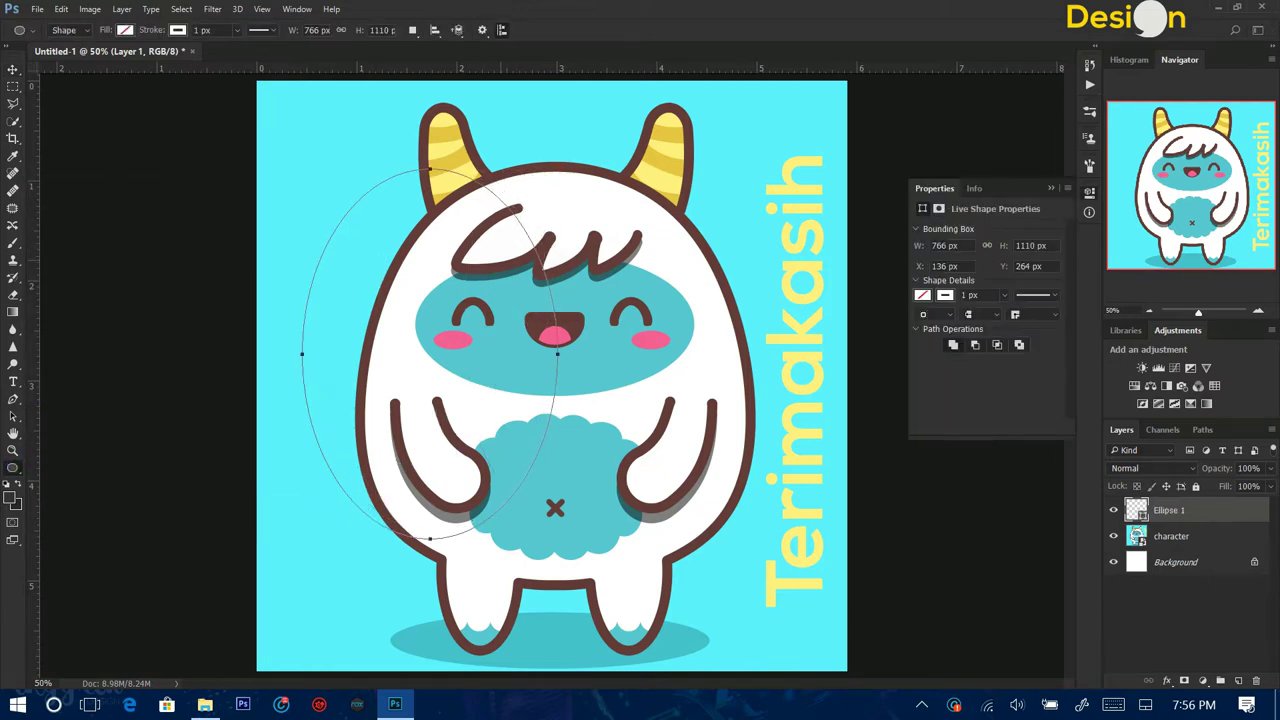
left_click(125, 30)
left_click(76, 101)
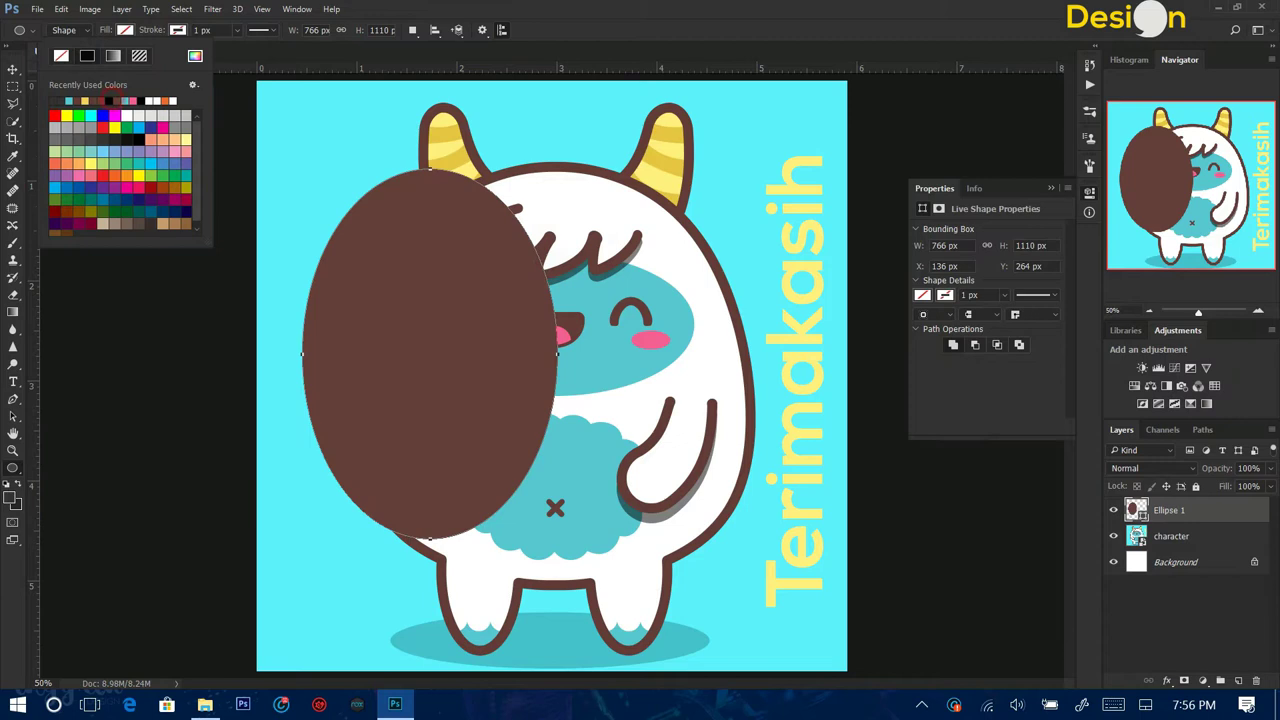
key("Return")
left_click_drag(430, 354, 550, 354)
double_click(1136, 510)
left_click(645, 333)
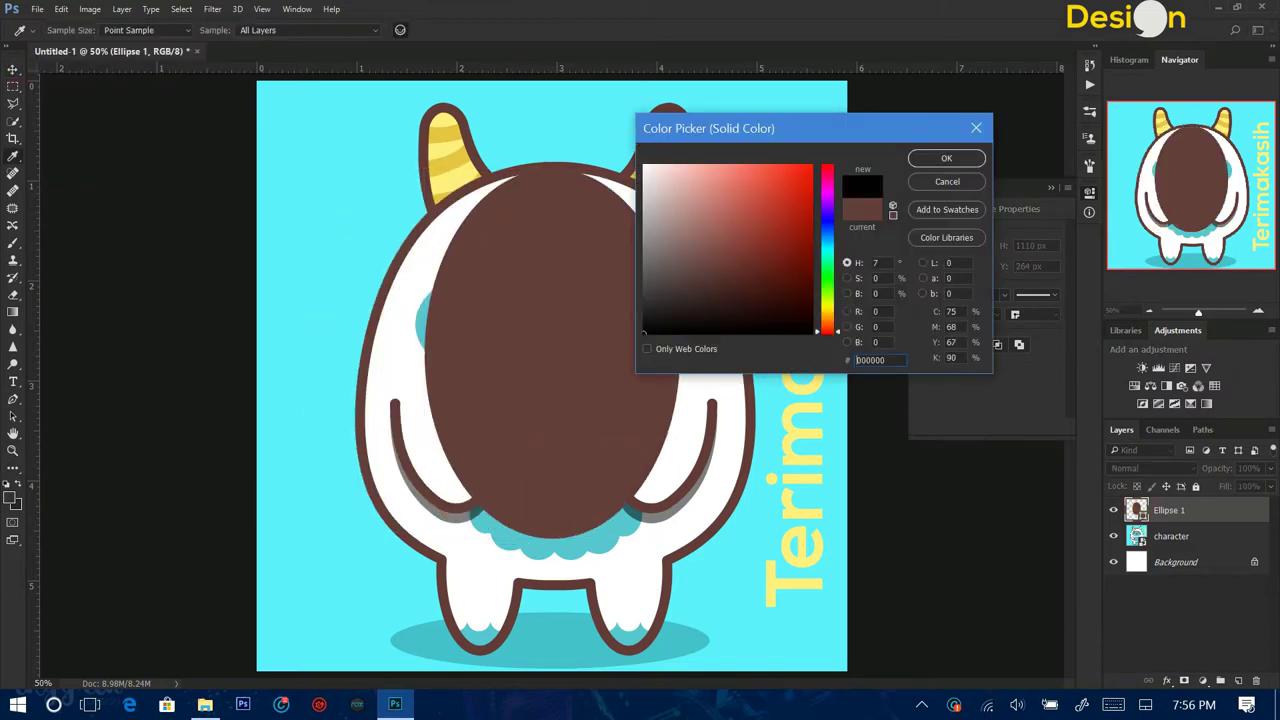
left_click(946, 158)
Stretch the ellipse to about 152% × 116% so it covers the whole body.
key("ctrl+t")
left_click_drag(552, 540, 552, 587)
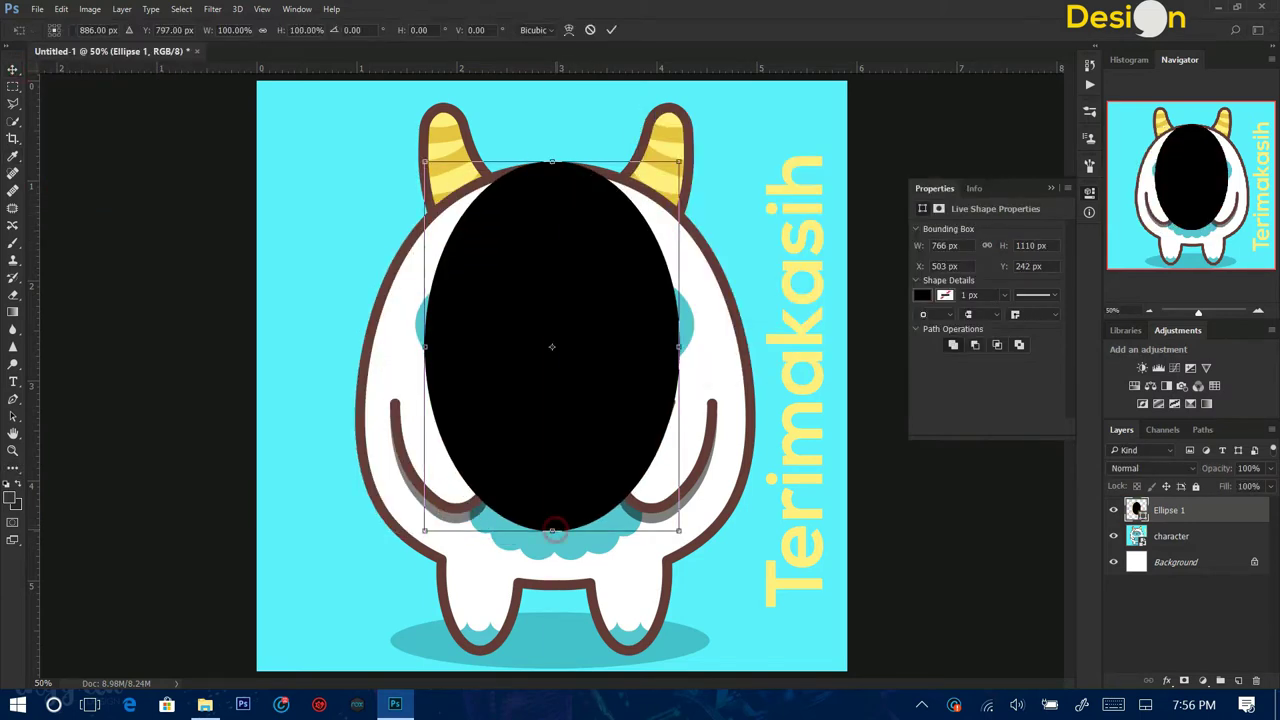
left_click_drag(425, 376, 384, 376)
left_click_drag(679, 376, 750, 376)
left_click_drag(384, 376, 361, 376)
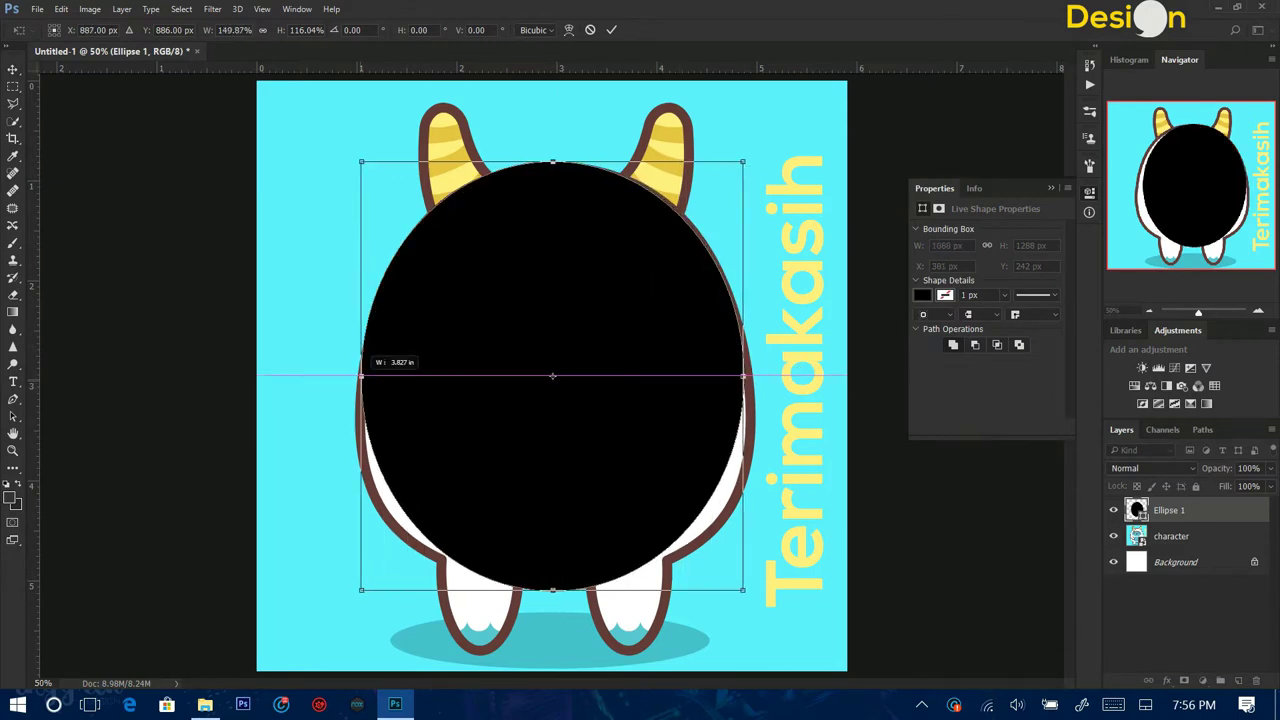
key("ctrl+plus")
key("ctrl+plus")
scroll(750, 376, "down", 2)
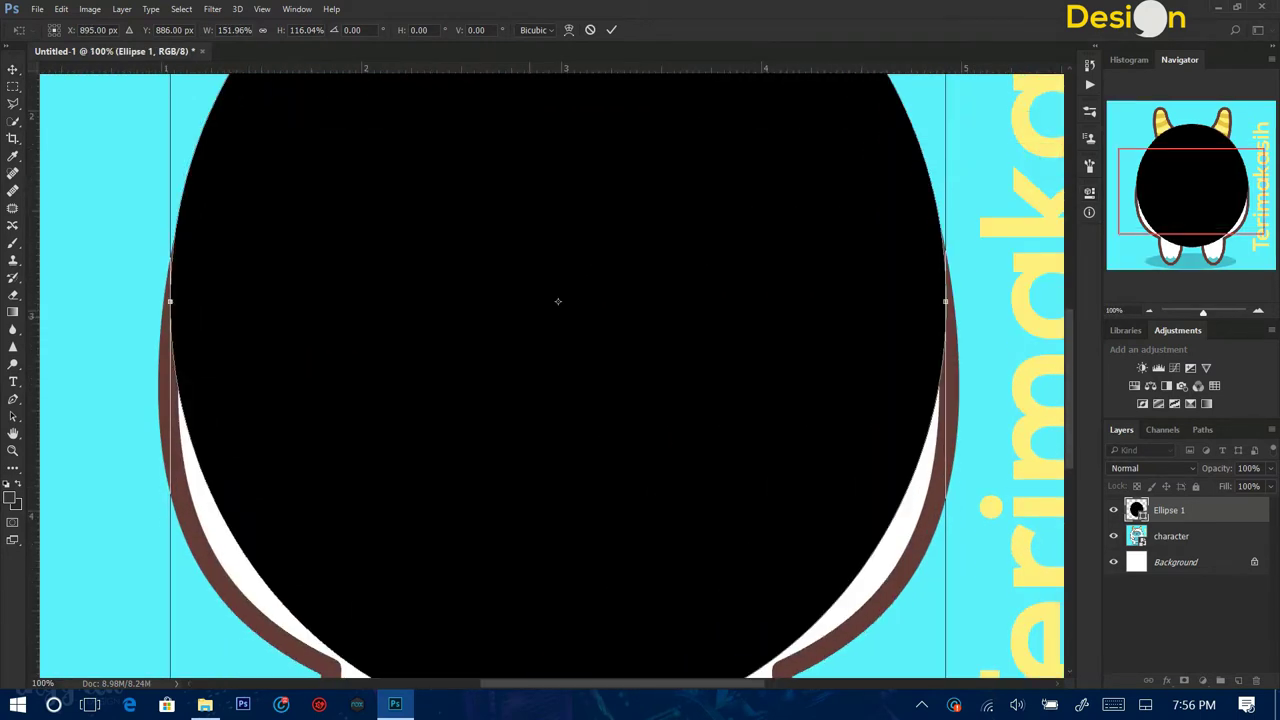
scroll(750, 376, "down", 3)
key("ctrl+minus")
left_click_drag(556, 525, 556, 521)
Set the ellipse to 42% opacity and warp its lower-left side to the body outline.
key("4")
key("2")
right_click(556, 222)
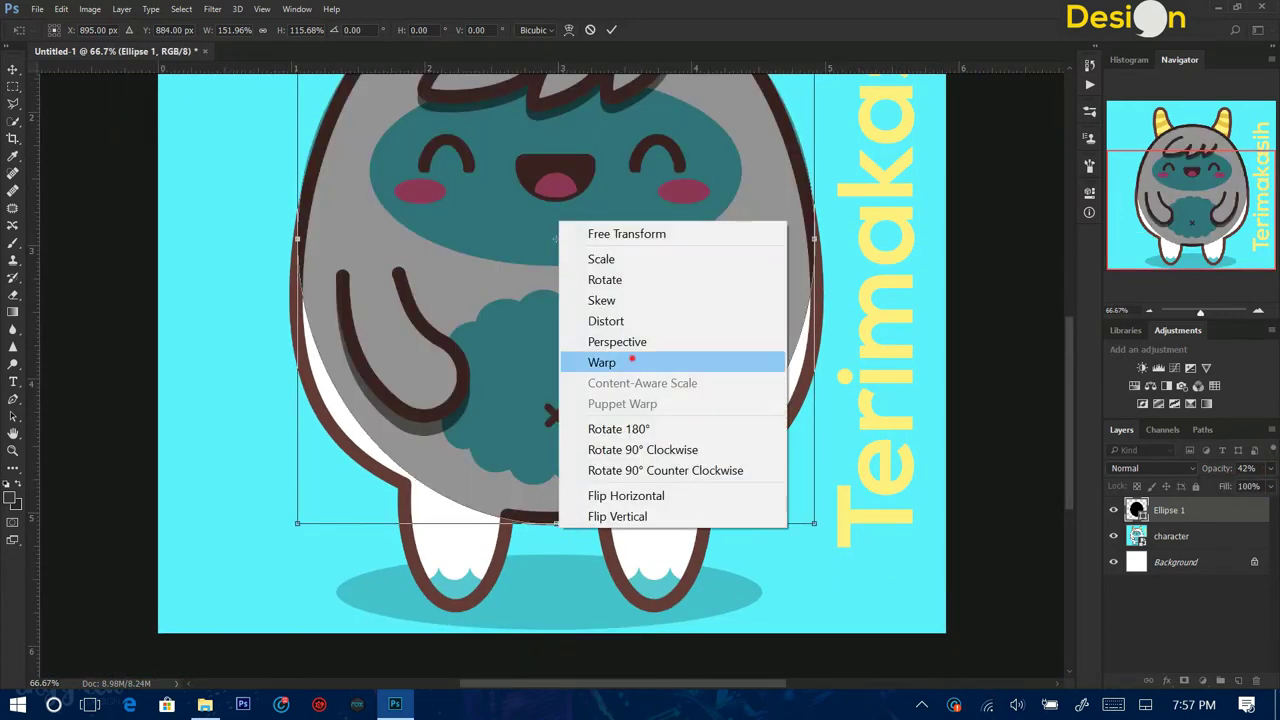
left_click(586, 357)
left_click_drag(296, 332, 262, 362)
left_click_drag(296, 523, 283, 532)
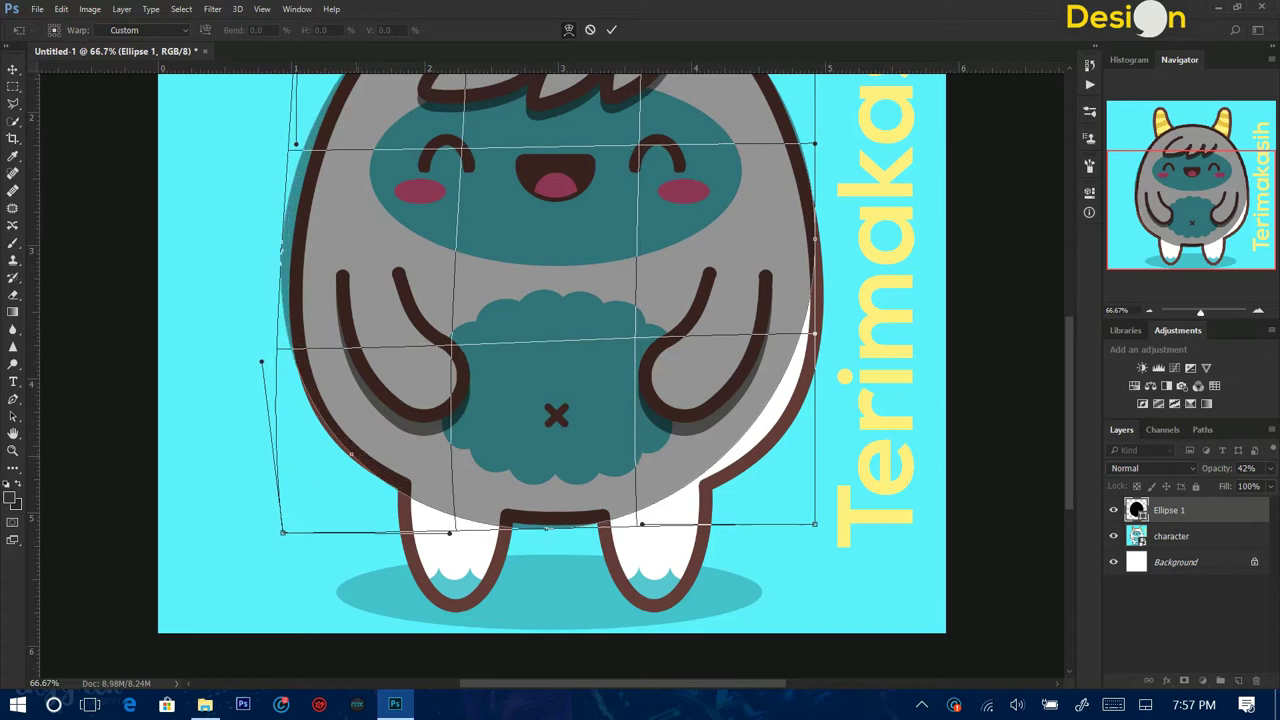
left_click_drag(262, 362, 279, 400)
left_click_drag(443, 530, 447, 521)
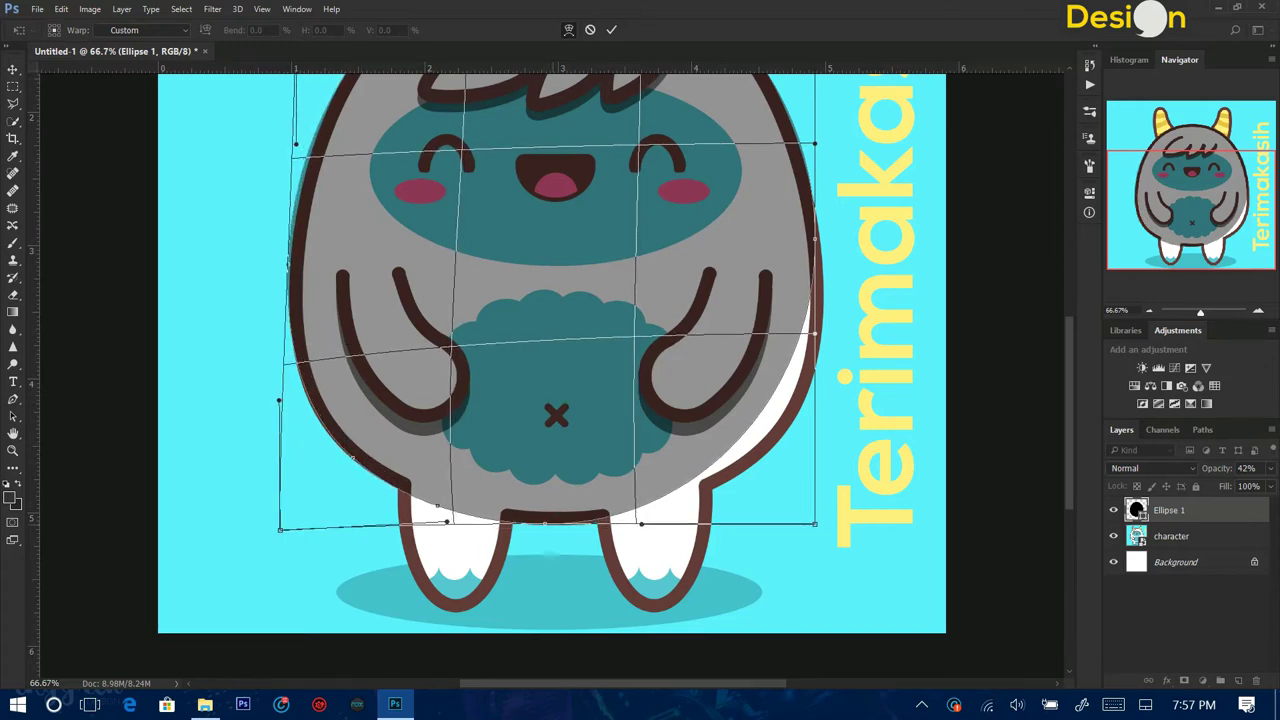
Warp the bottom edge to follow the body outline and apply the warp.
scroll(545, 523, "up", 3)
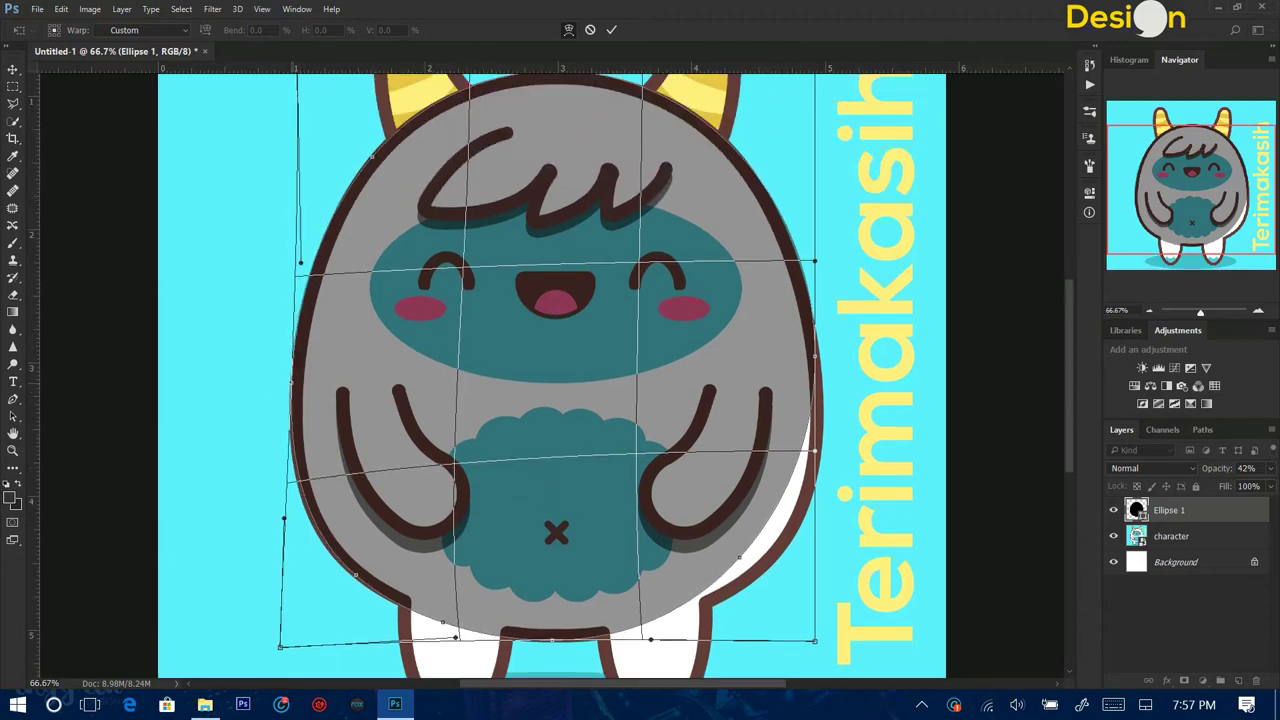
scroll(550, 375, "up", 2)
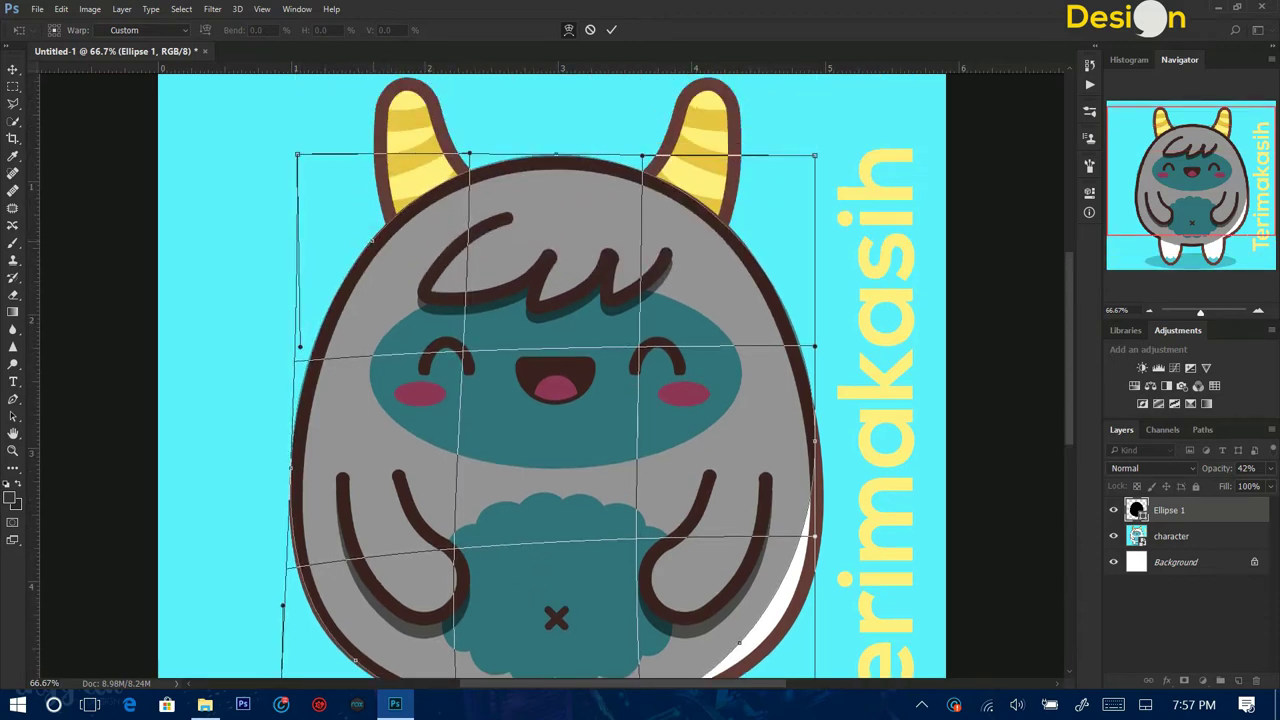
scroll(550, 375, "down", 3)
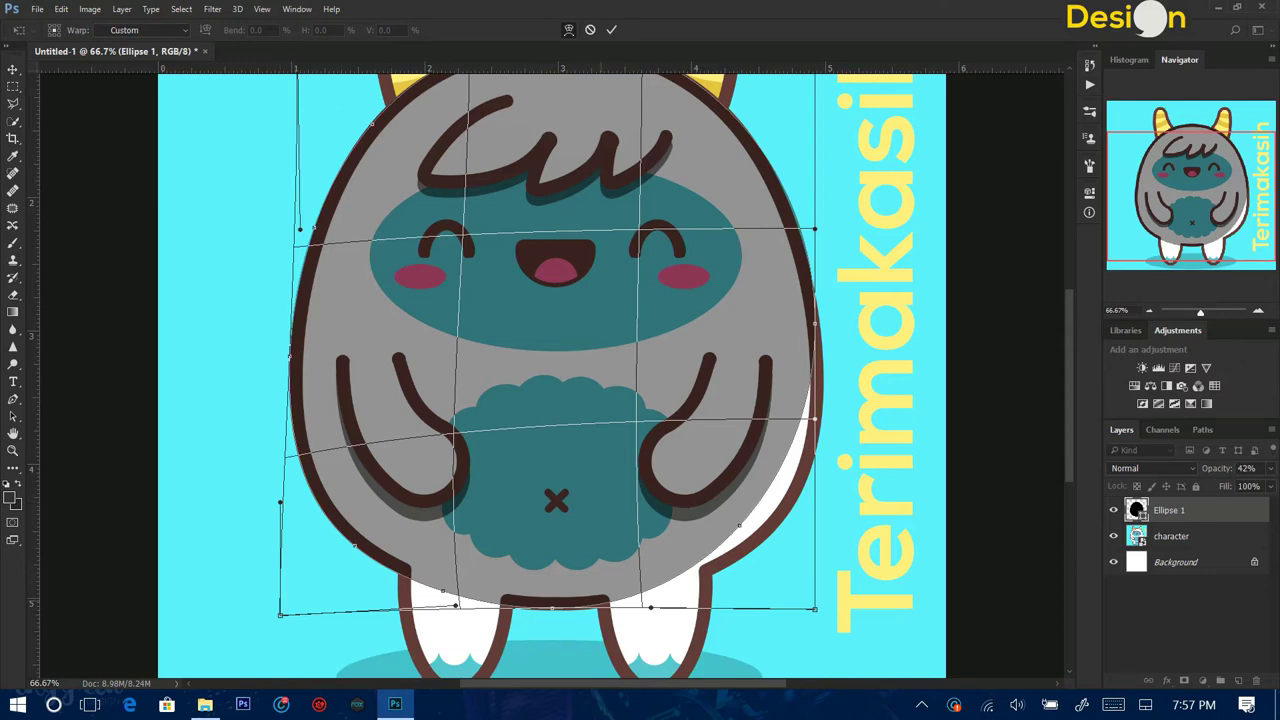
scroll(550, 375, "up", 3)
scroll(550, 375, "down", 3)
left_click_drag(651, 607, 653, 616)
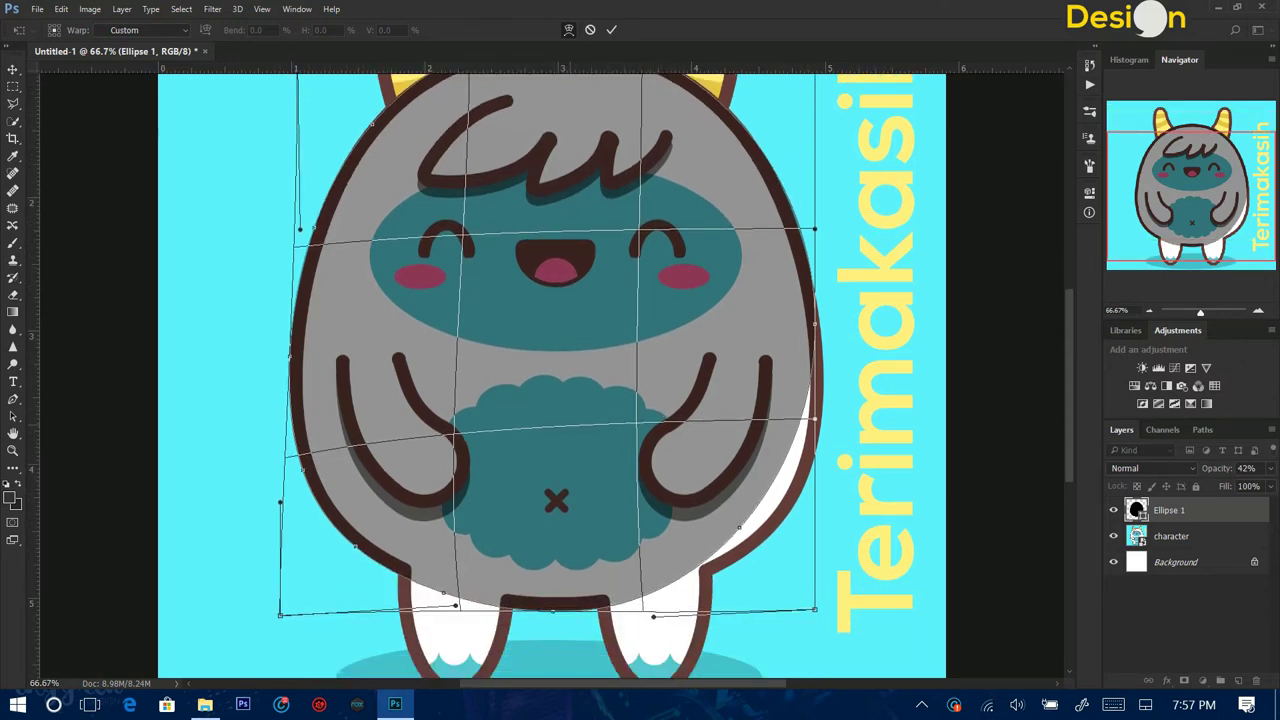
key("Return")
Restore the shape to 100% opacity and place a vertical guide at the body's centre.
key("ctrl+minus")
key("0")
left_click_drag(30, 480, 551, 480)
Rasterize the body ellipse and delete its left half.
right_click(752, 440)
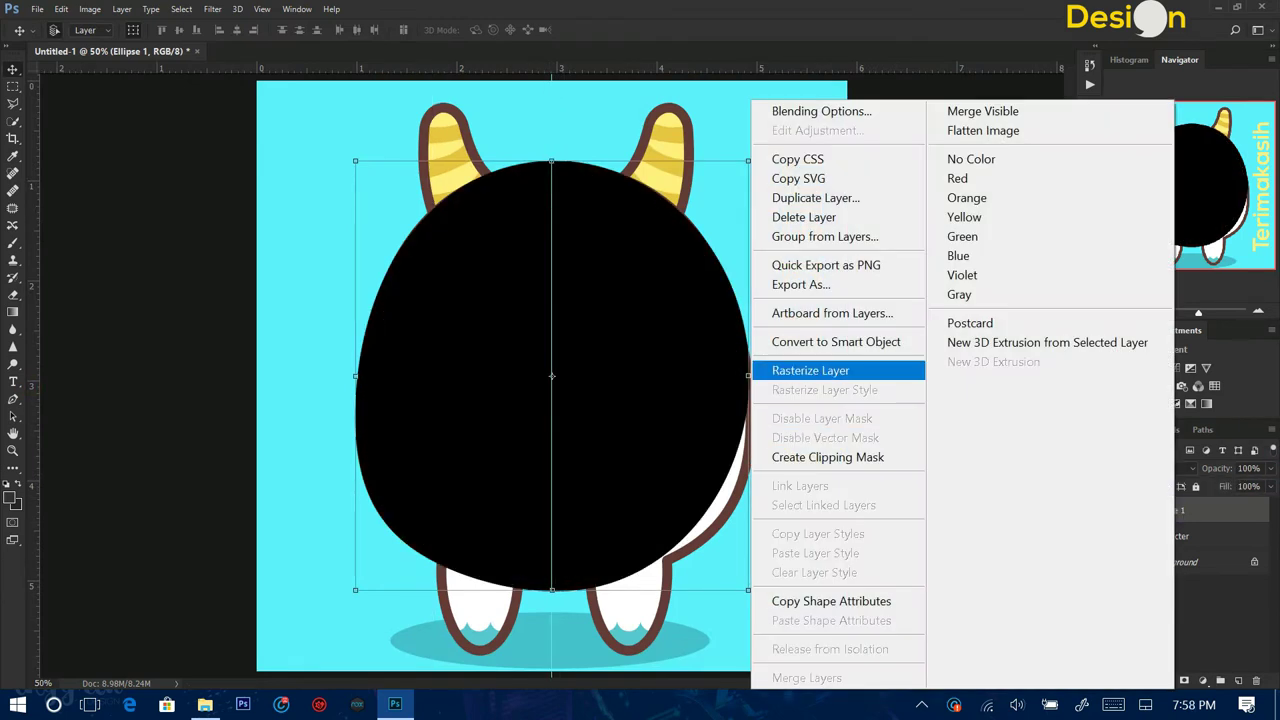
left_click(810, 371)
key("m")
left_click_drag(309, 100, 551, 638)
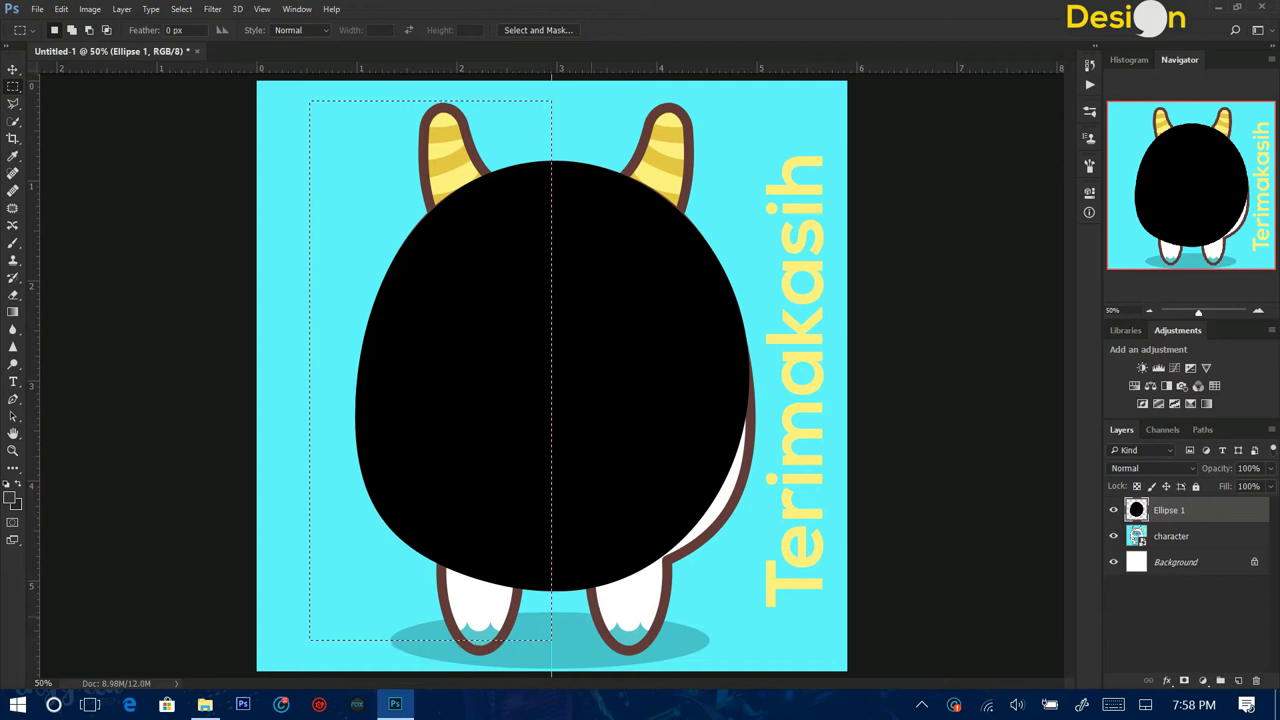
right_click(505, 341)
key("Escape")
key("Delete")
key("ctrl+d")
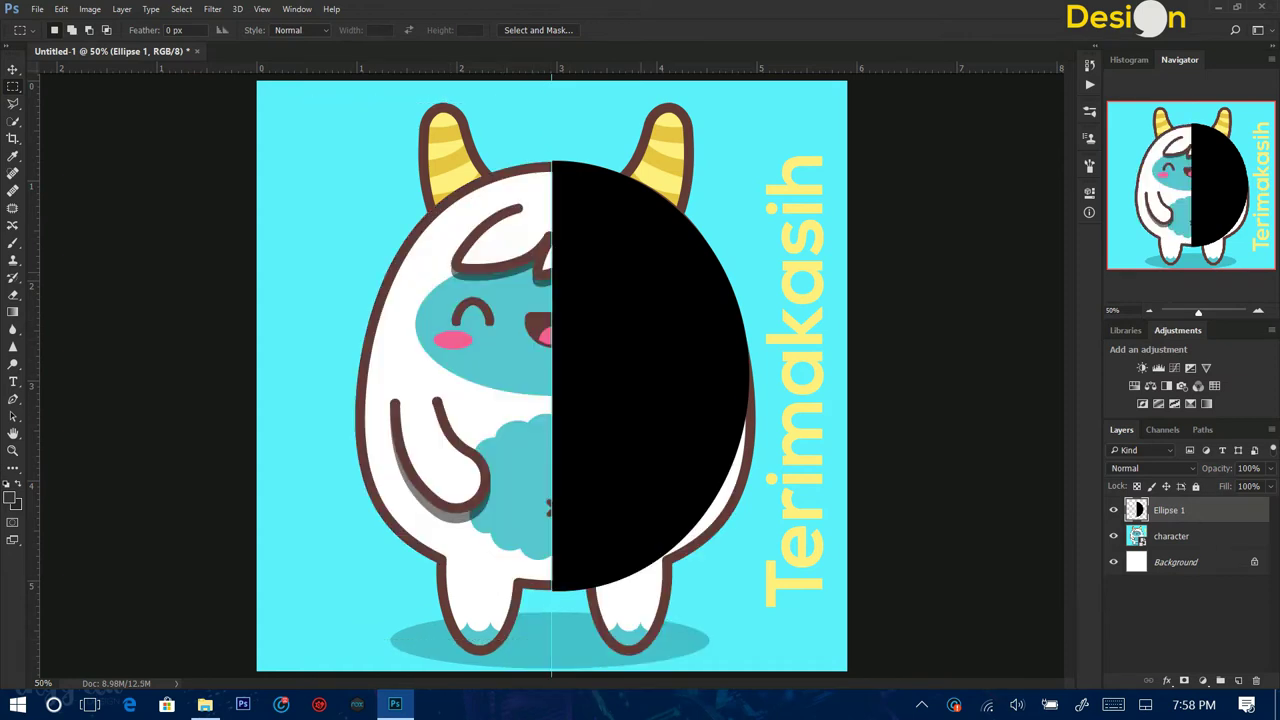
Delete the Ellipse 1 layer and move the half body against the centre guide.
right_click(1178, 523)
left_click(837, 214)
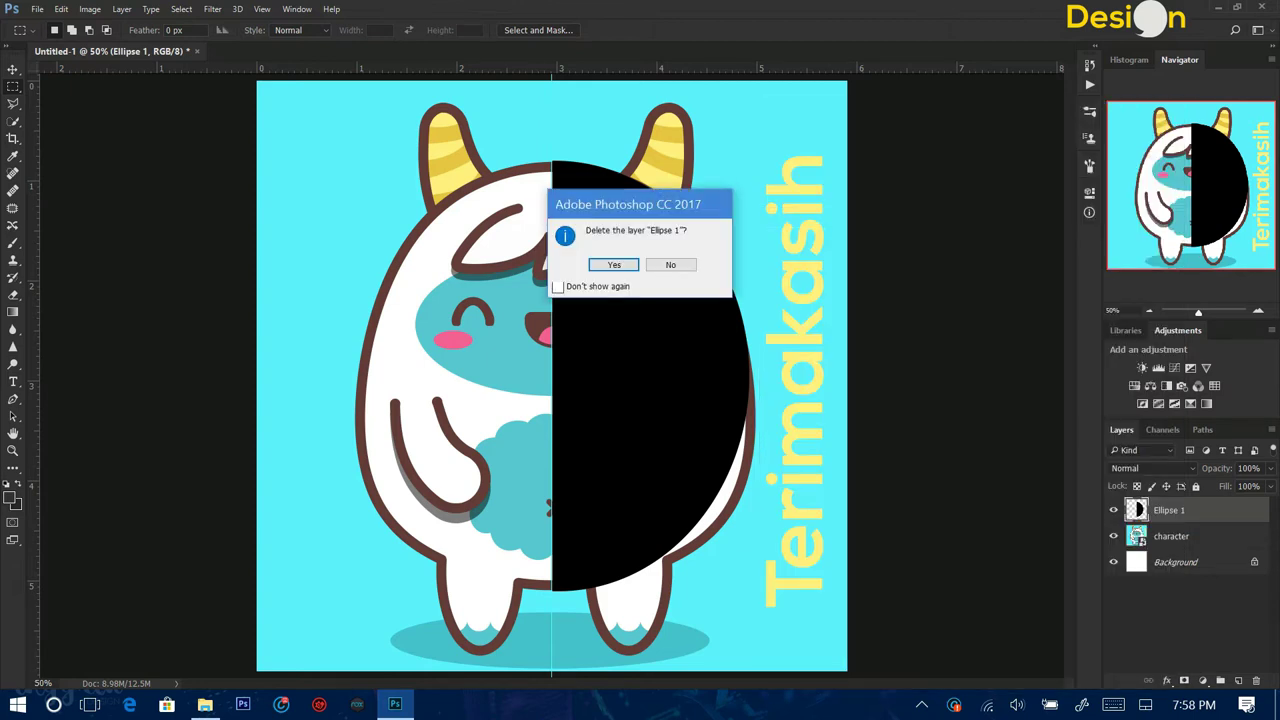
left_click(611, 266)
mouse_move(652, 258)
left_mouse_down()
mouse_move(527, 258)
mouse_move(549, 262)
left_mouse_up()
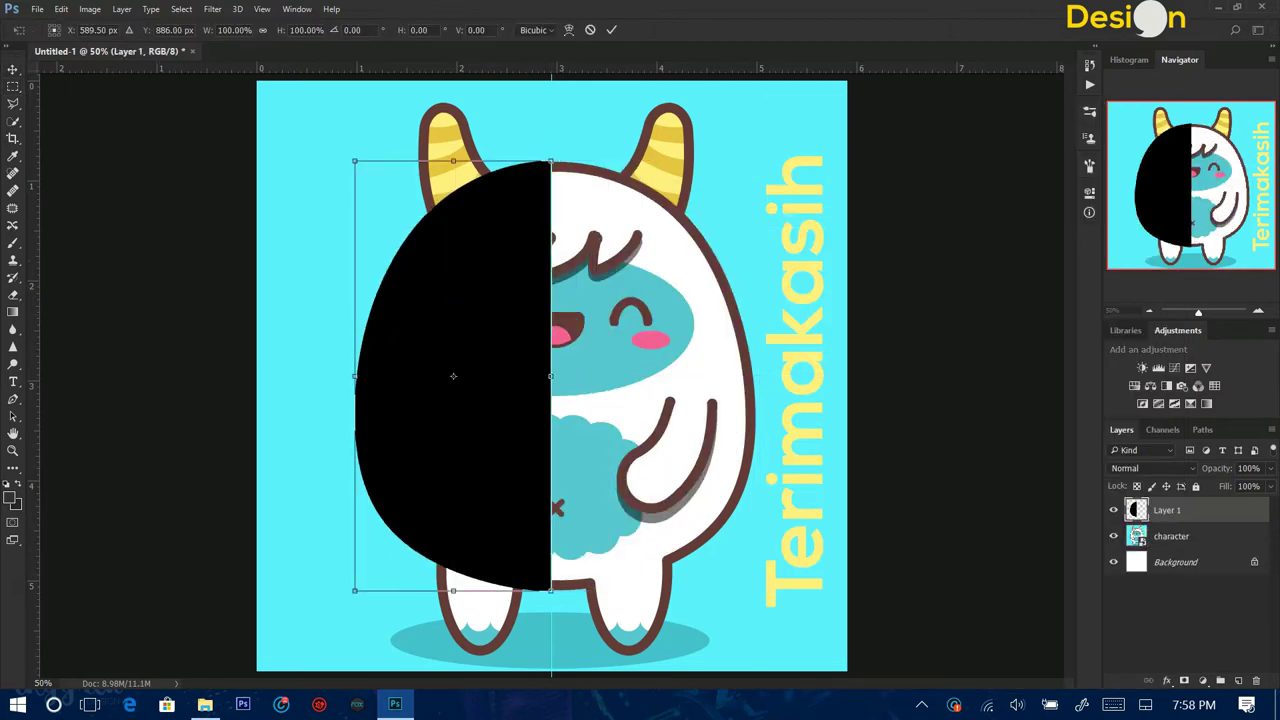
Duplicate the half body, flip the copy horizontally and align it as the right half.
right_click(1176, 512)
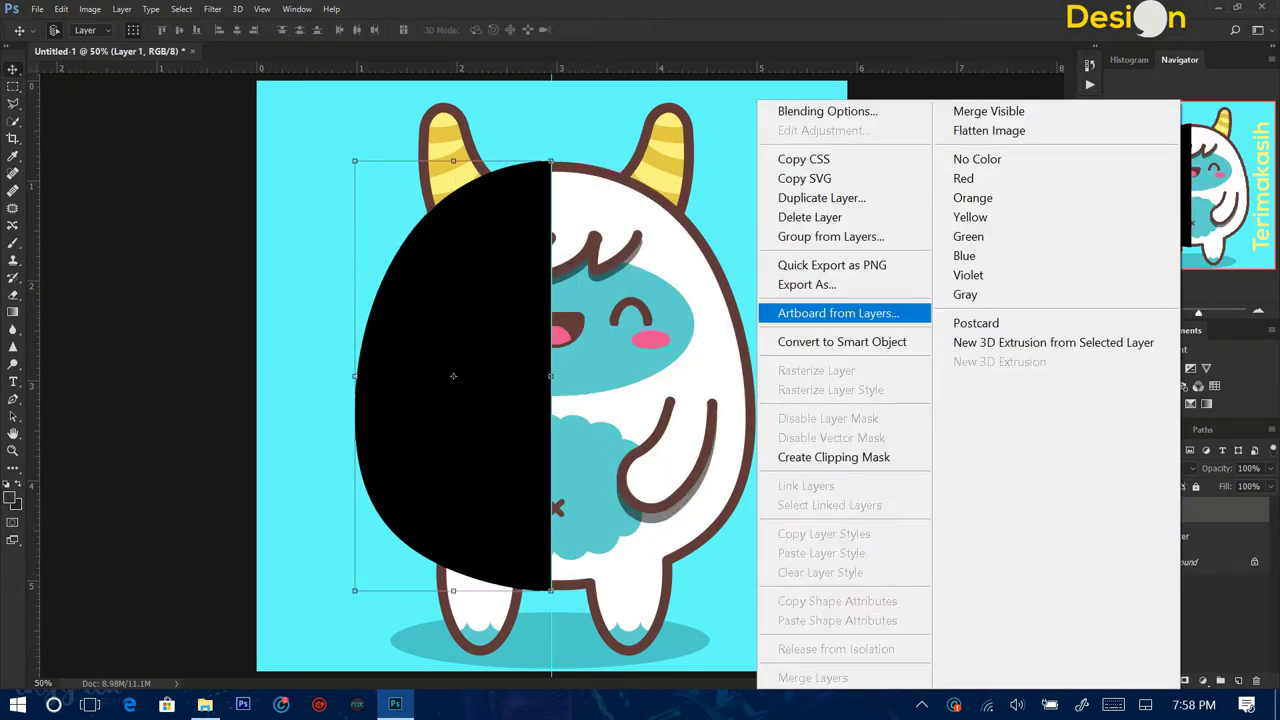
left_click(821, 197)
key("Return")
key("ctrl+t")
right_click(549, 160)
left_click(615, 431)
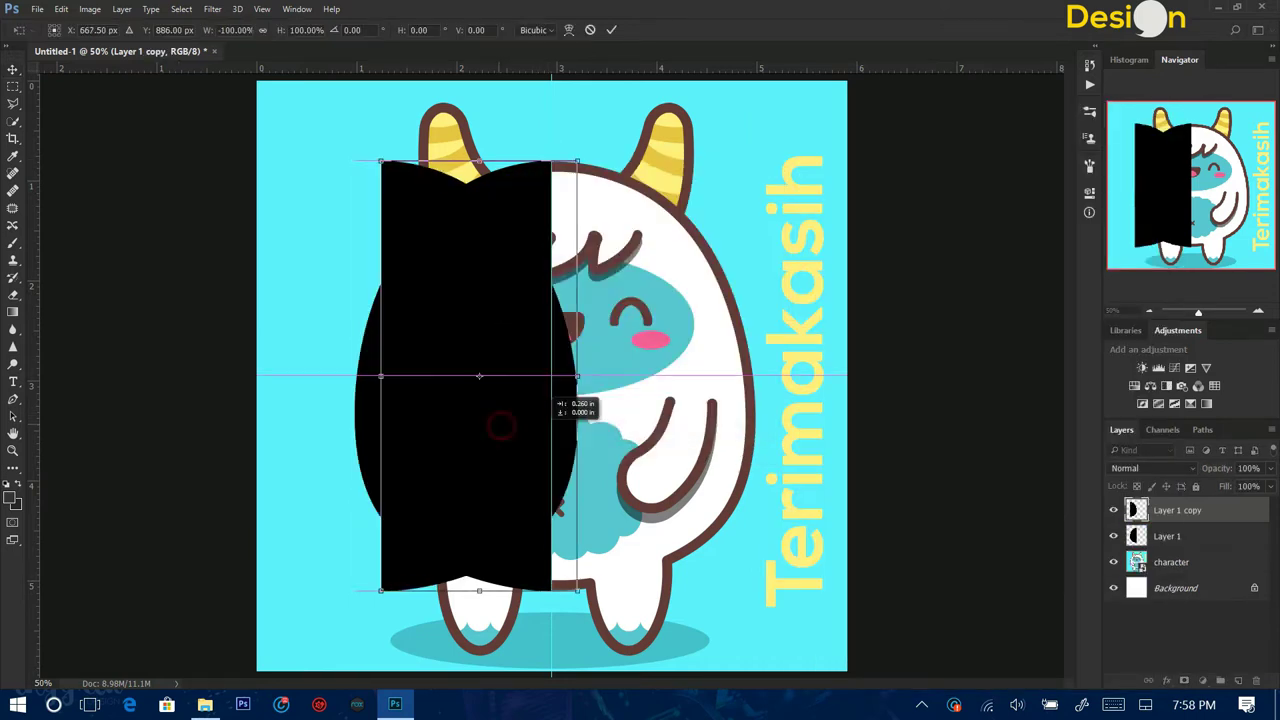
left_click_drag(571, 400, 728, 448)
key("Return")
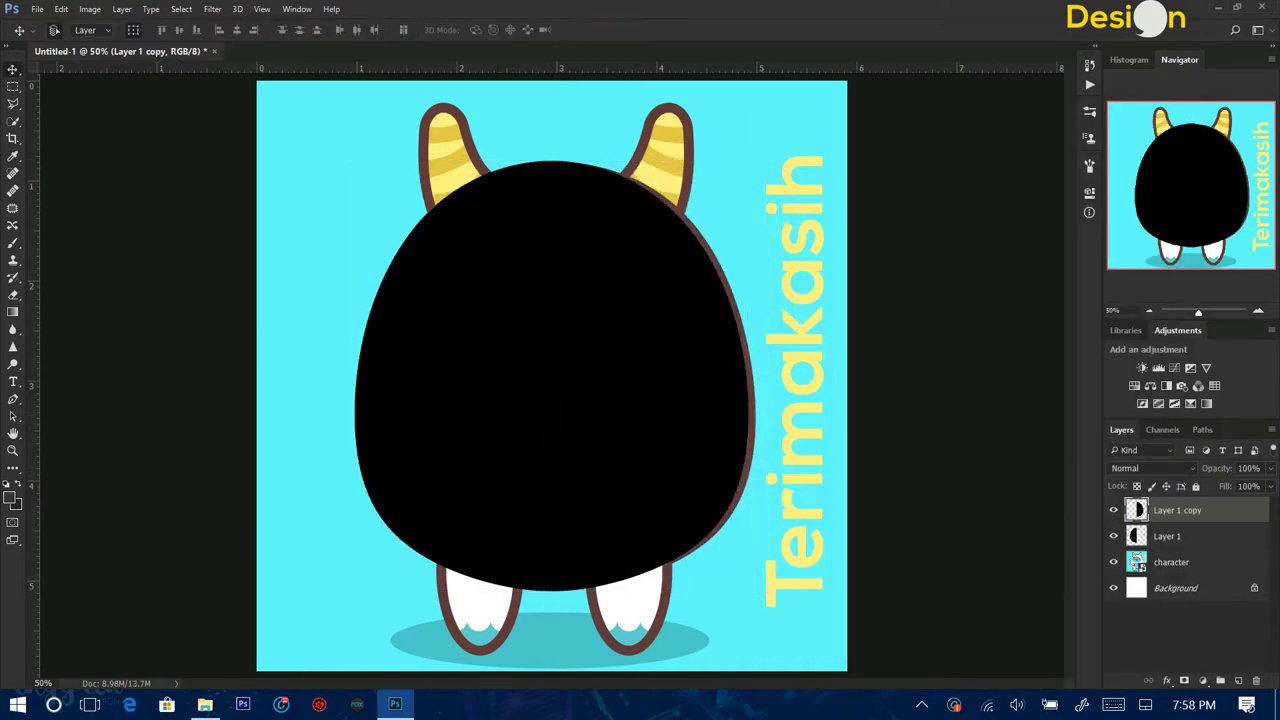
Enlarge both halves slightly together to fit the body outline.
left_click(1197, 536, "shift")
key("ctrl+t")
left_click_drag(357, 157, 358, 158)
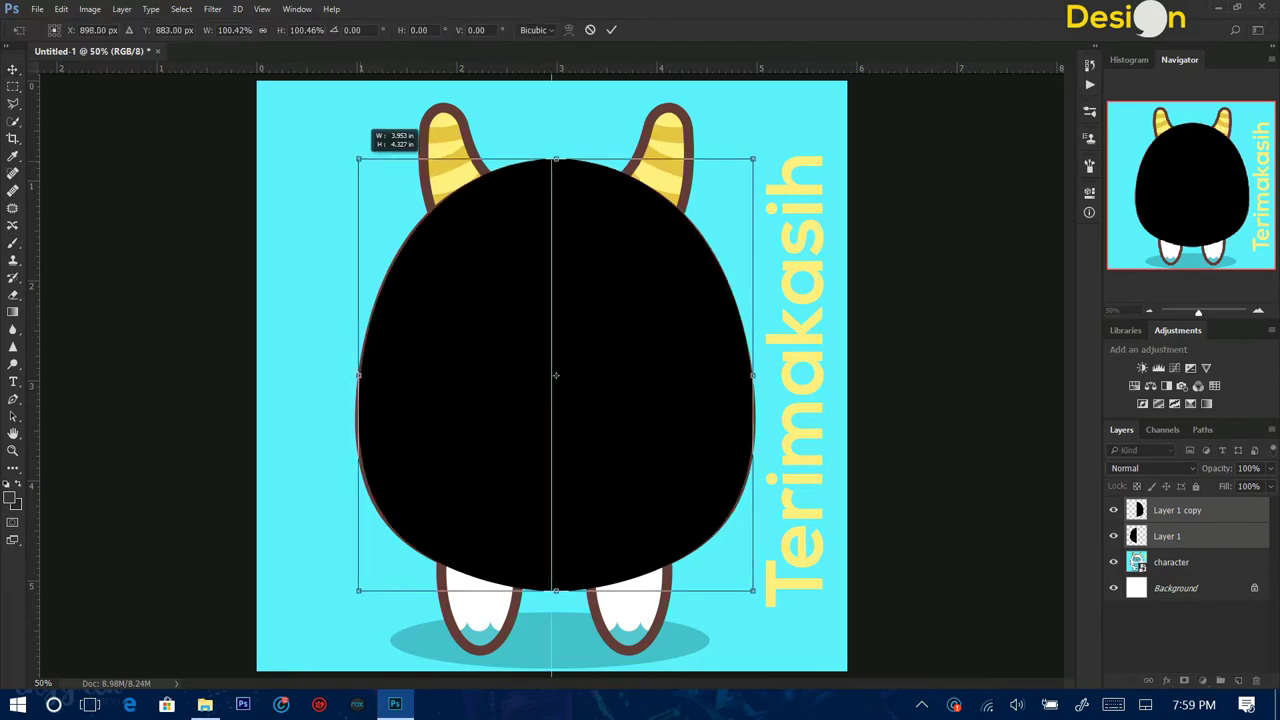
key("Return")
Group the Layer 1 and Layer 1 copy halves into Group 1.
key("ctrl+a")
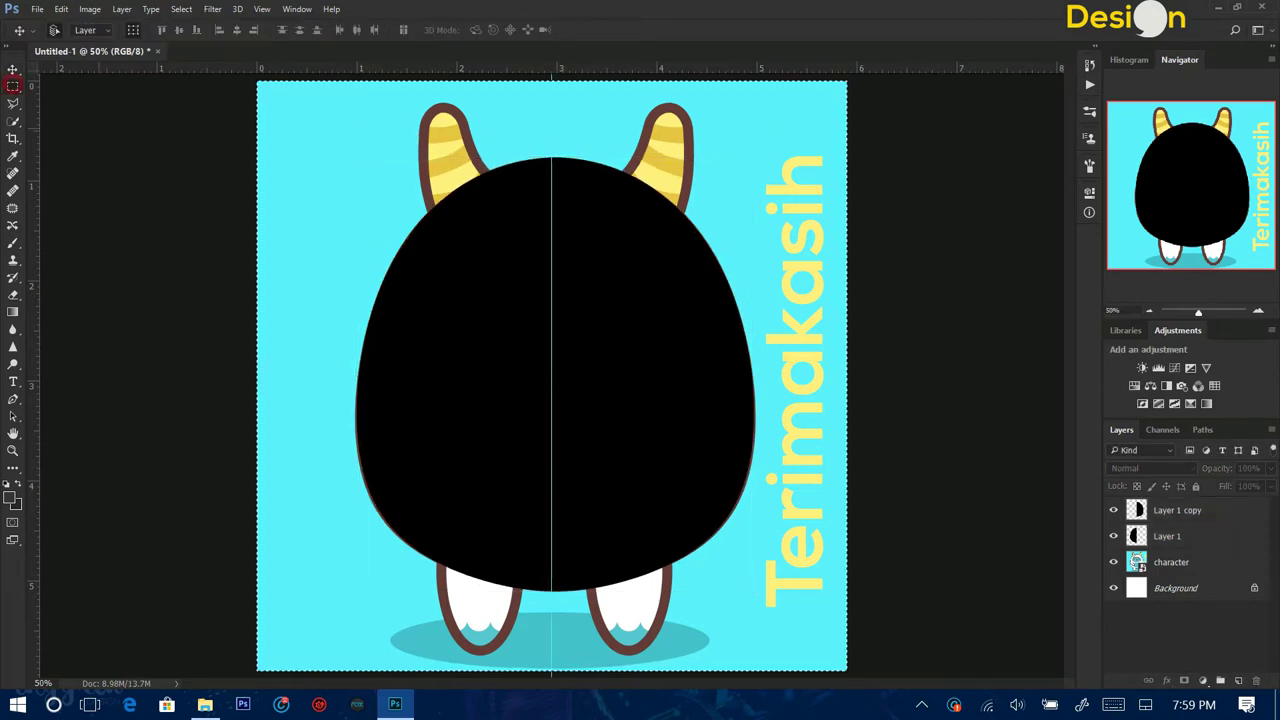
left_click(1177, 510)
left_click(1167, 536, "shift")
right_click(1195, 536)
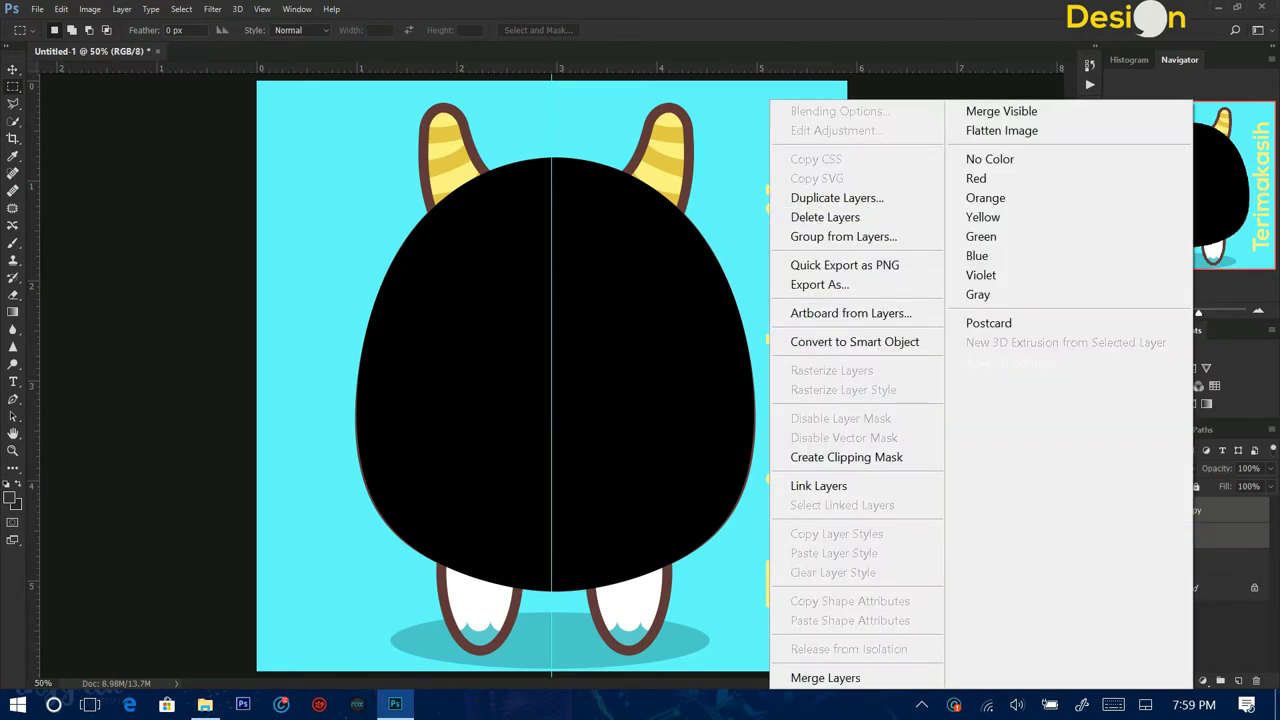
key("Escape")
key("ctrl+g")
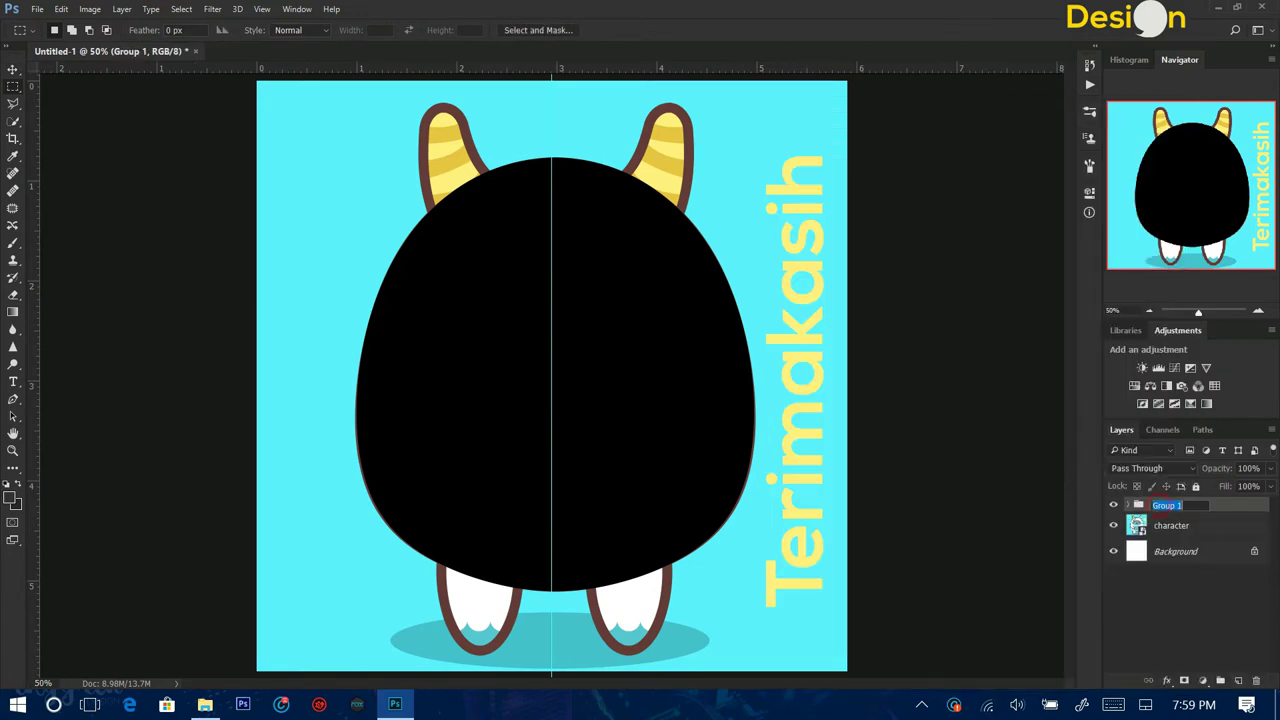
type("badan")
Draw a black-filled ellipse over the left leg and widen it to cover the leg.
key("u")
left_click_drag(473, 588, 518, 652)
key("ctrl+z")
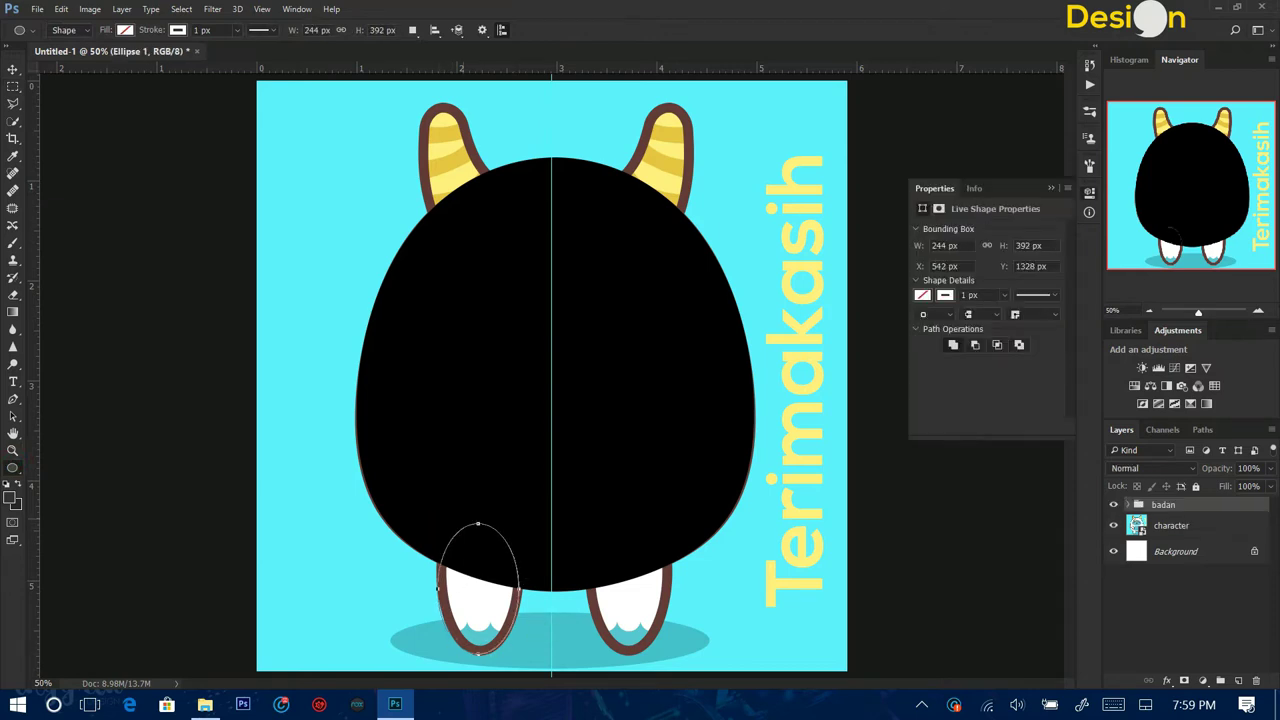
left_click(125, 30)
left_click(125, 30)
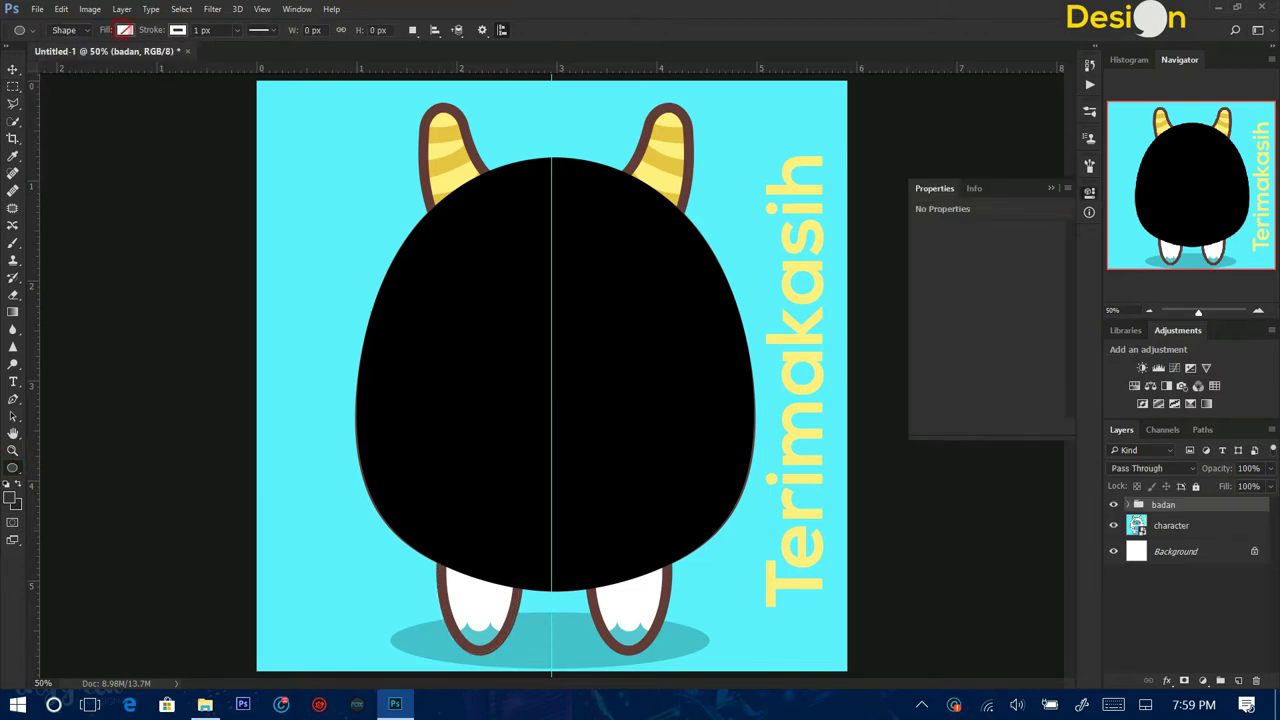
left_click(195, 55)
left_click(929, 157)
left_click_drag(441, 497, 521, 654)
key("v")
left_click_drag(441, 577, 436, 577)
key("Return")
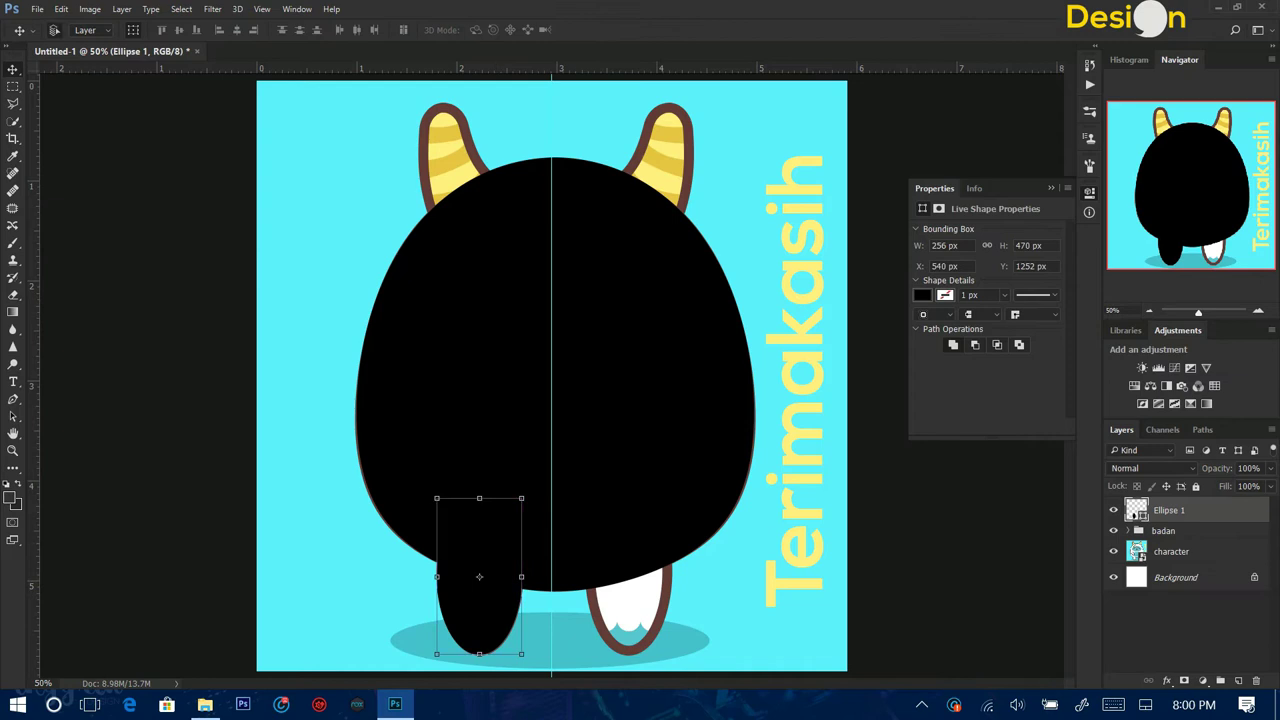
Duplicate the leg ellipse as Ellipse 1 copy and position it over the right leg.
right_click(1205, 510)
left_click(850, 217)
key("Return")
left_click_drag(479, 577, 630, 577)
key("ctrl+plus")
key("ctrl+plus")
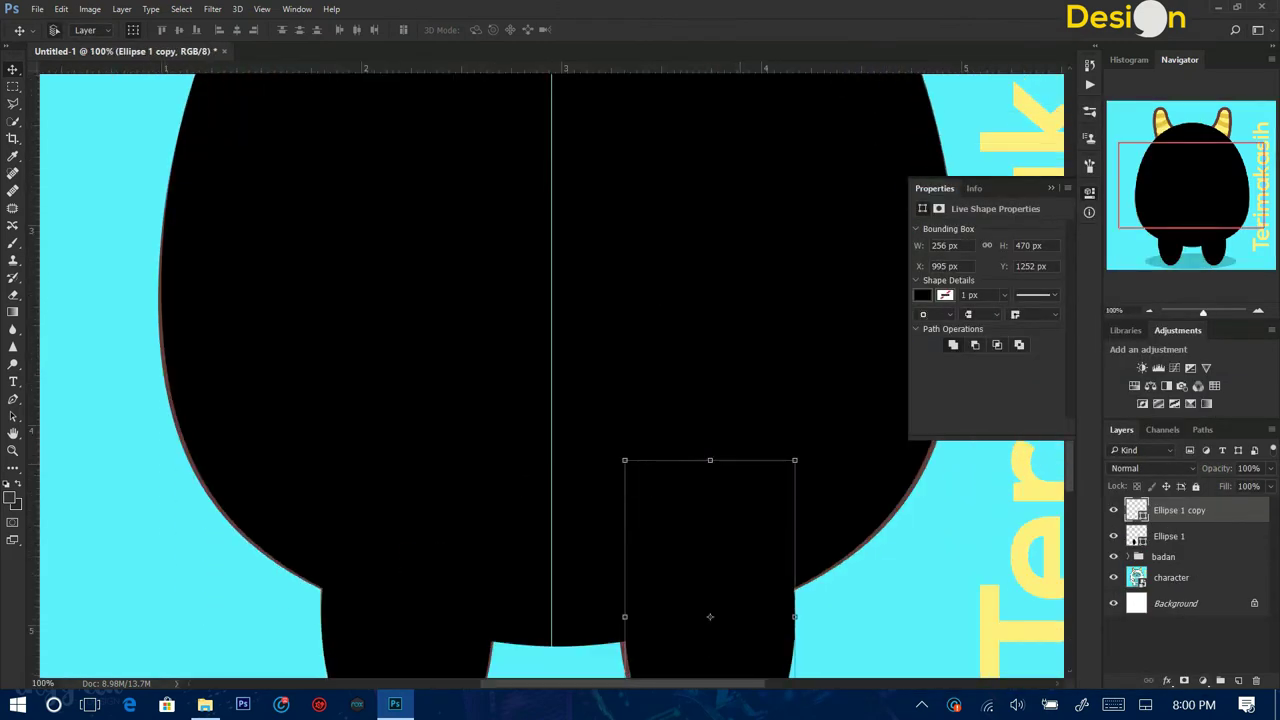
scroll(550, 375, "down", 5)
key("Left")
key("Left")
key("Left")
key("Left")
key("Left")
key("Left")
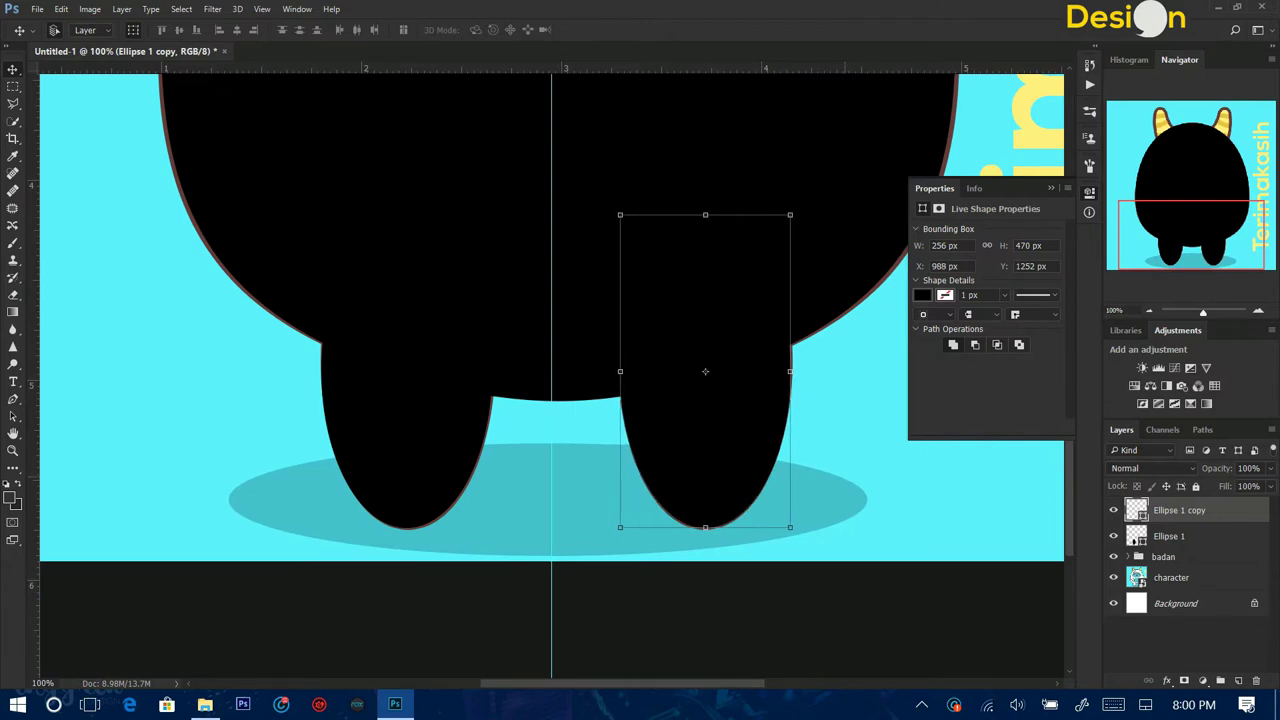
key("Right")
key("Right")
key("ctrl+h")
key("ctrl+0")
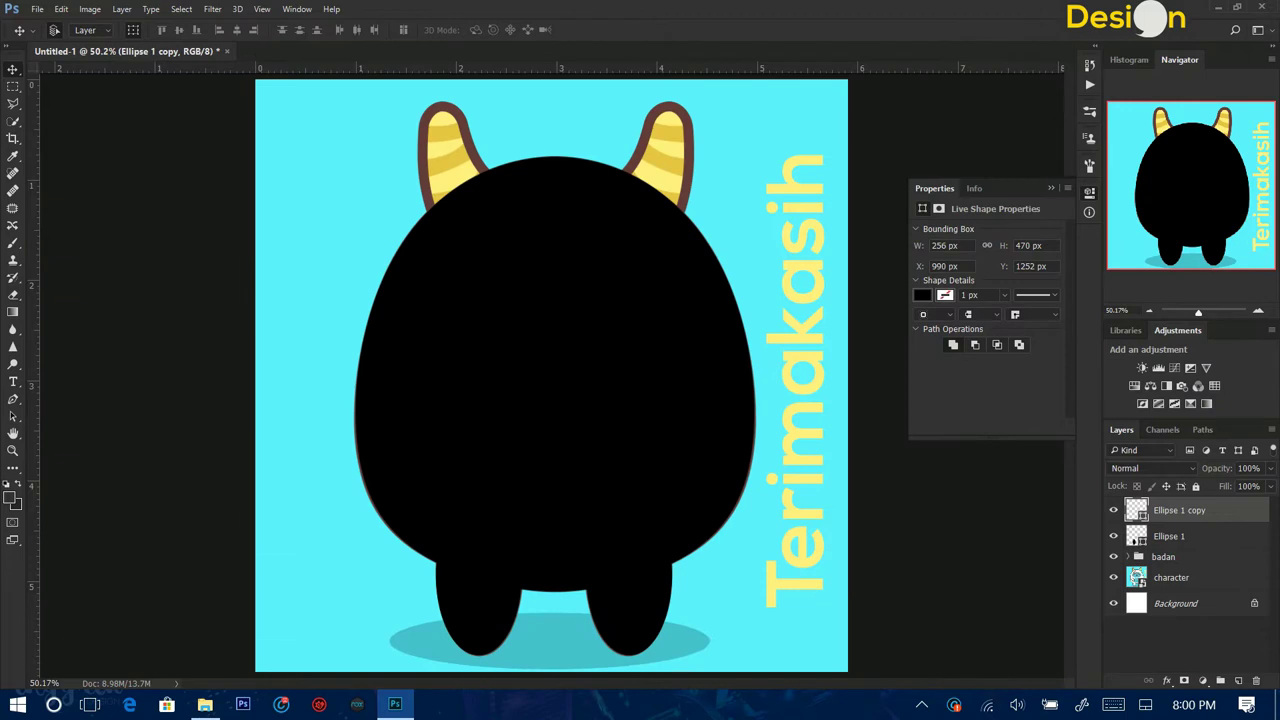
Select the badan body group and bring up the fill and adjustment layer options.
left_click(1169, 536)
left_click(1163, 556)
left_click(1202, 680)
Add a white #ffffff Solid Color fill clipped to the badan body group.
left_click(1140, 280)
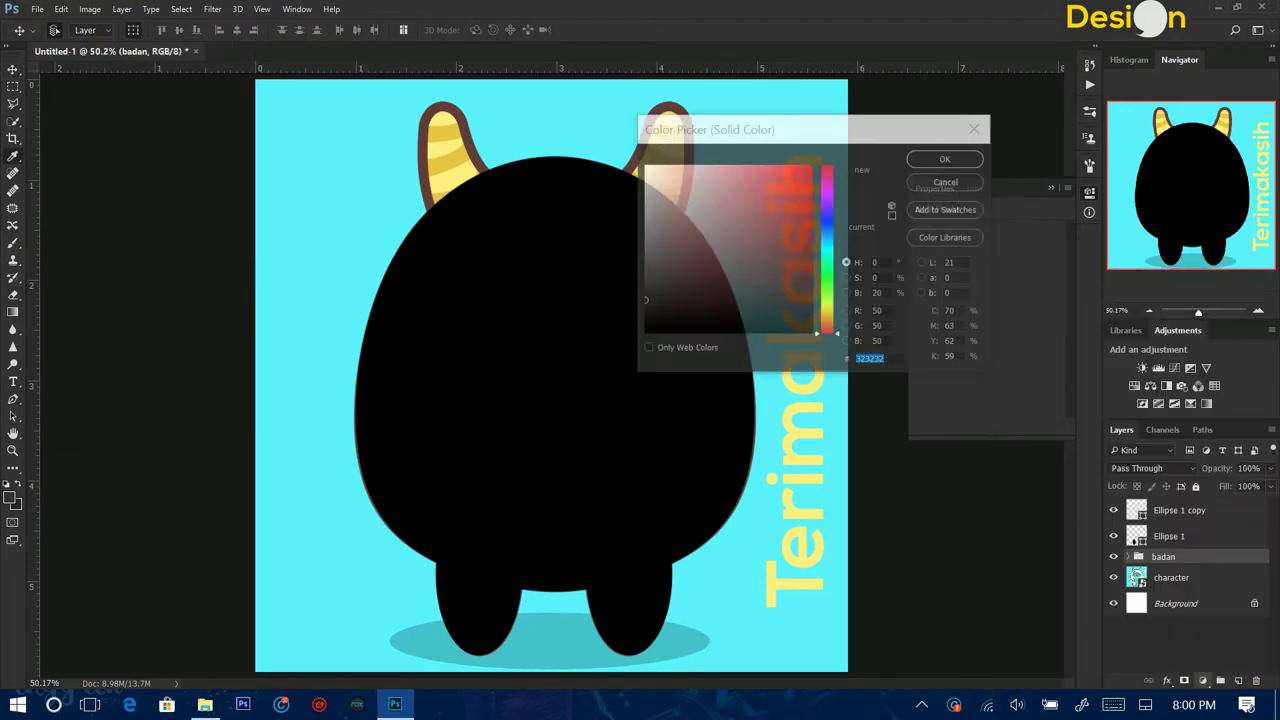
type("ffffff")
key("Return")
right_click(1210, 562)
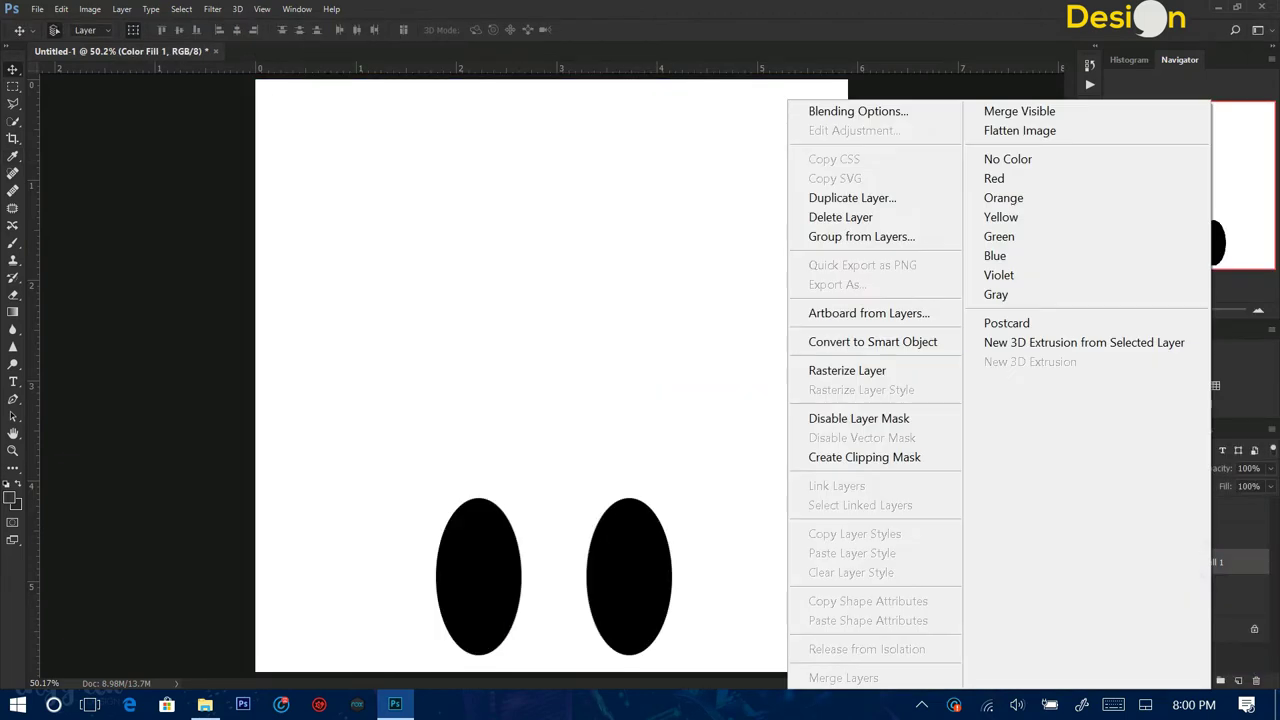
left_click(870, 454)
Change the fill of both leg ellipses to white.
key("alt+bracketright")
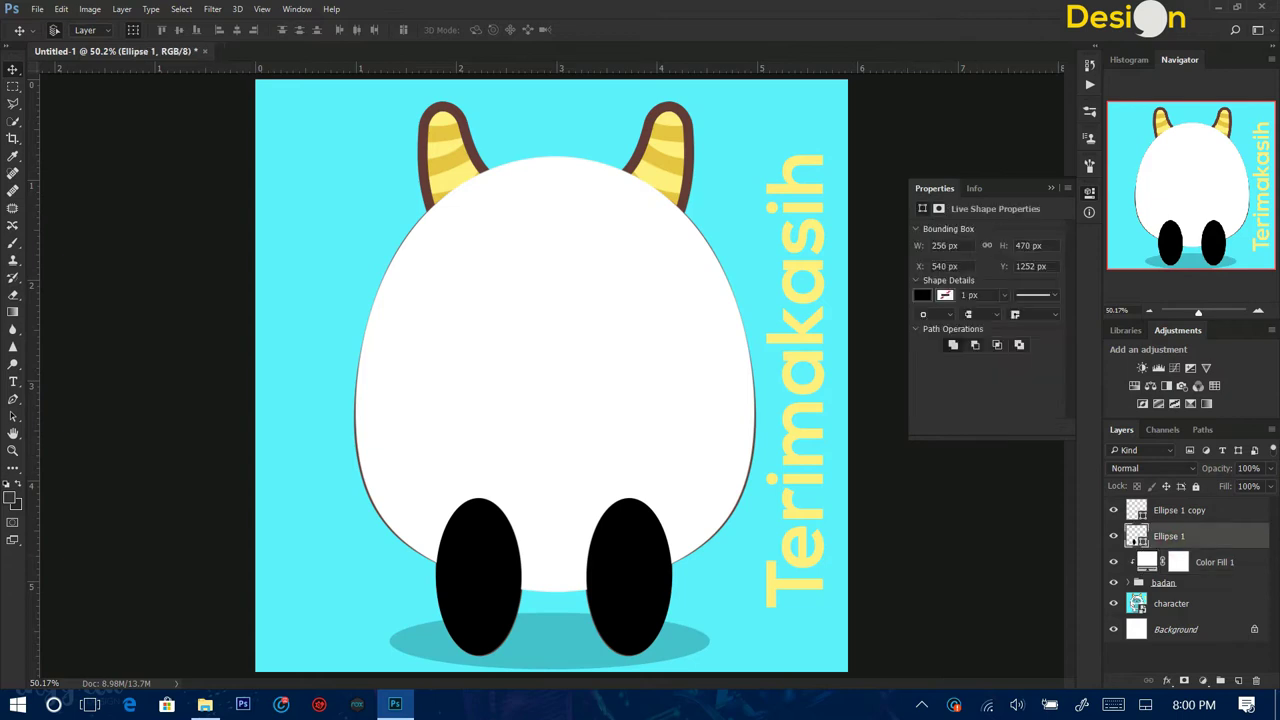
double_click(1136, 536)
left_click(600, 400)
key("Return")
double_click(1136, 510)
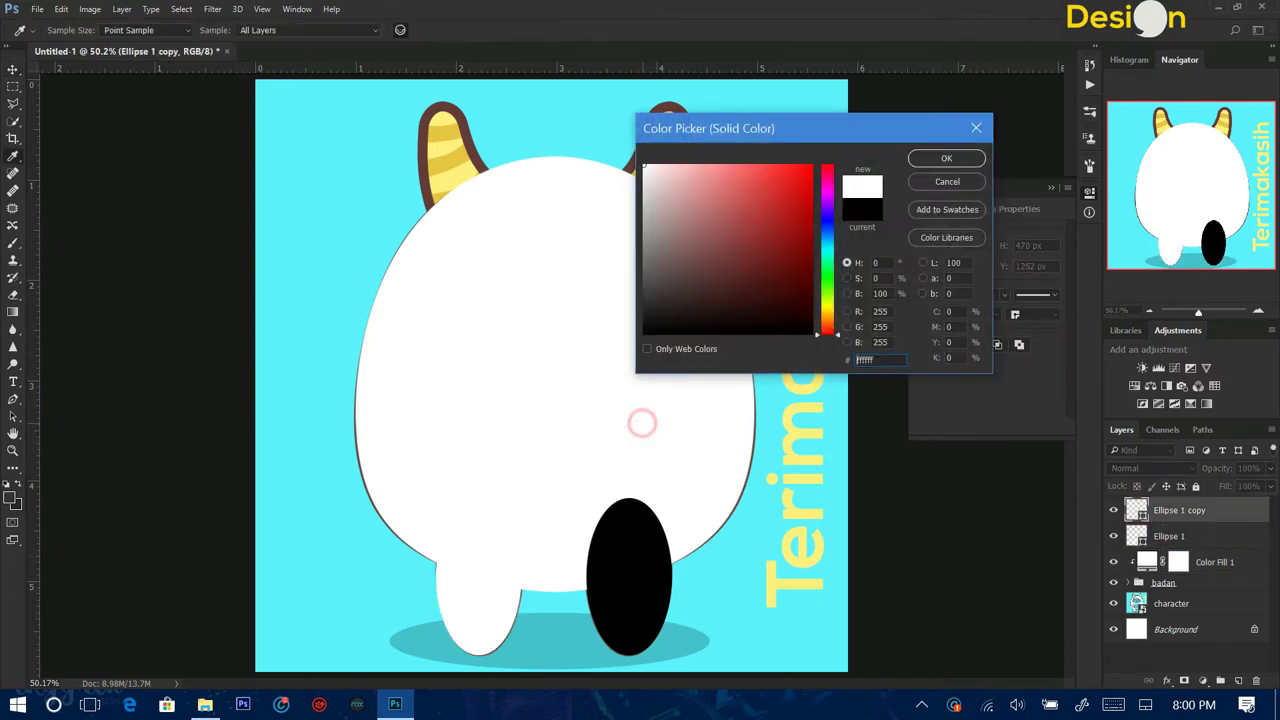
left_click(640, 423)
key("Return")
Zoom in and toggle the right leg oval's visibility to compare it with the body.
key("ctrl+alt+a")
key("ctrl+1")
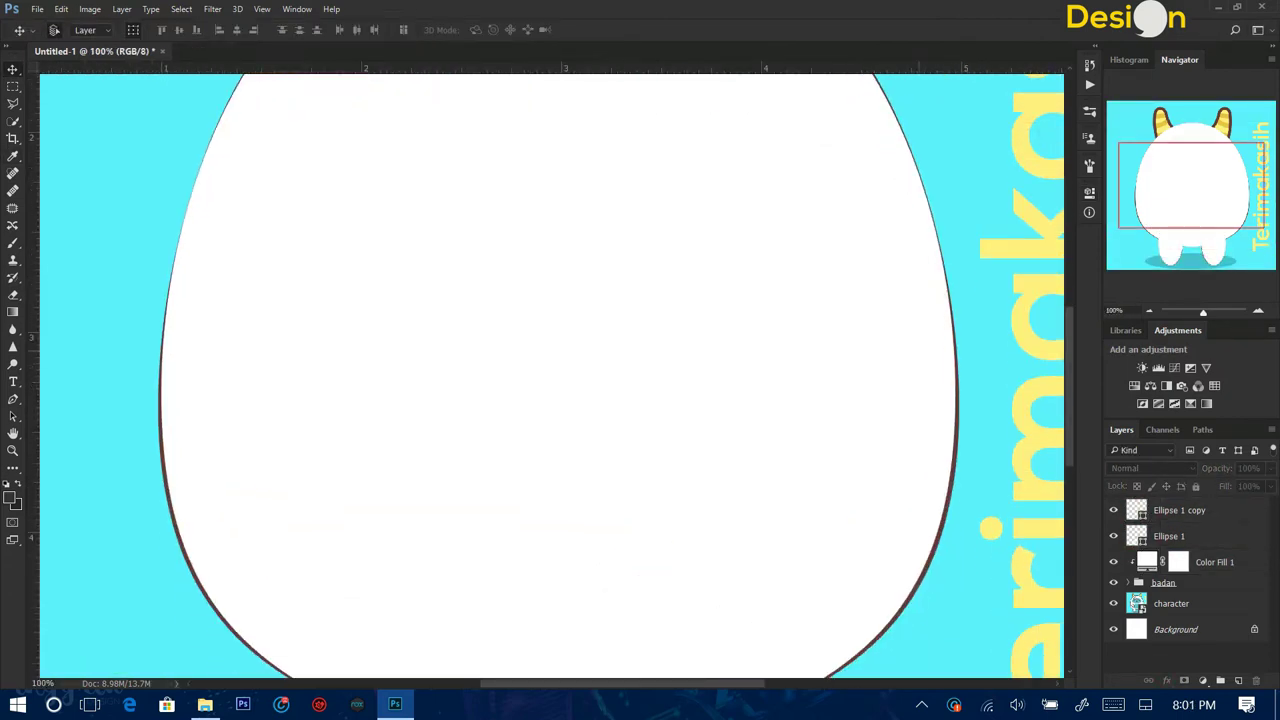
scroll(550, 375, "down", 3)
left_click(1113, 510)
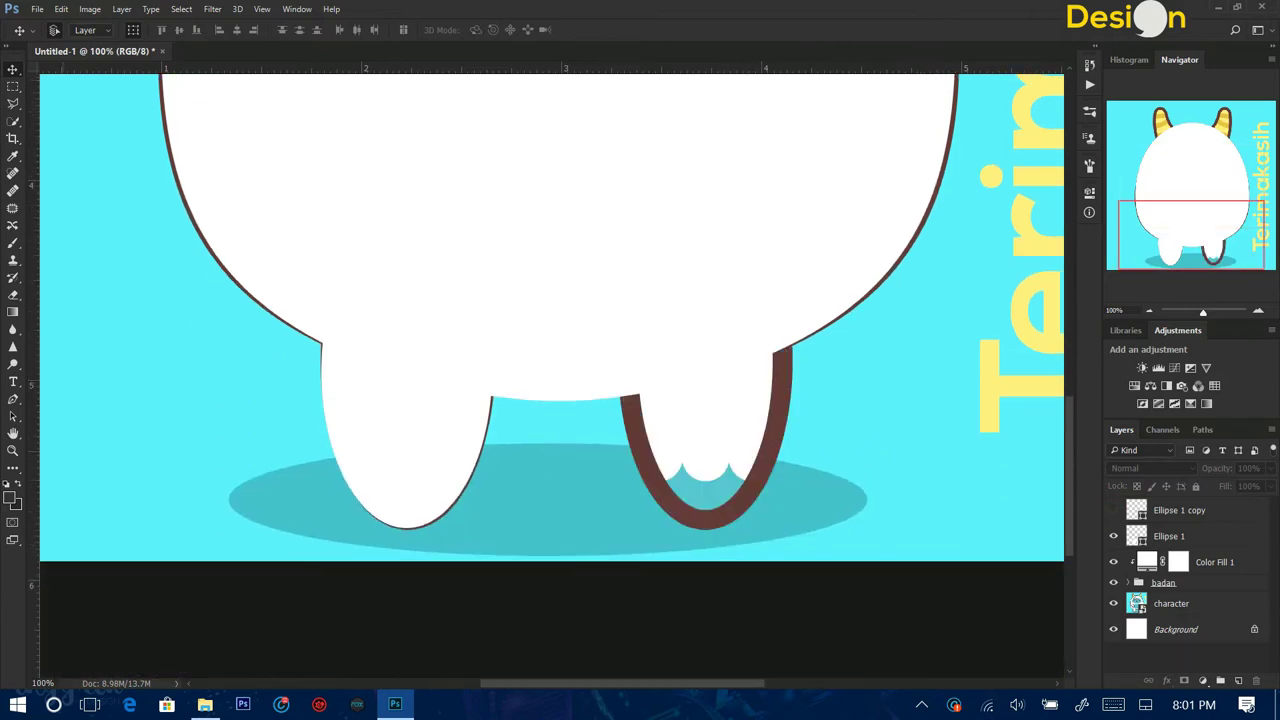
left_click(1113, 510)
right_click(13, 468)
left_click(113, 386)
scroll(550, 375, "down", 5)
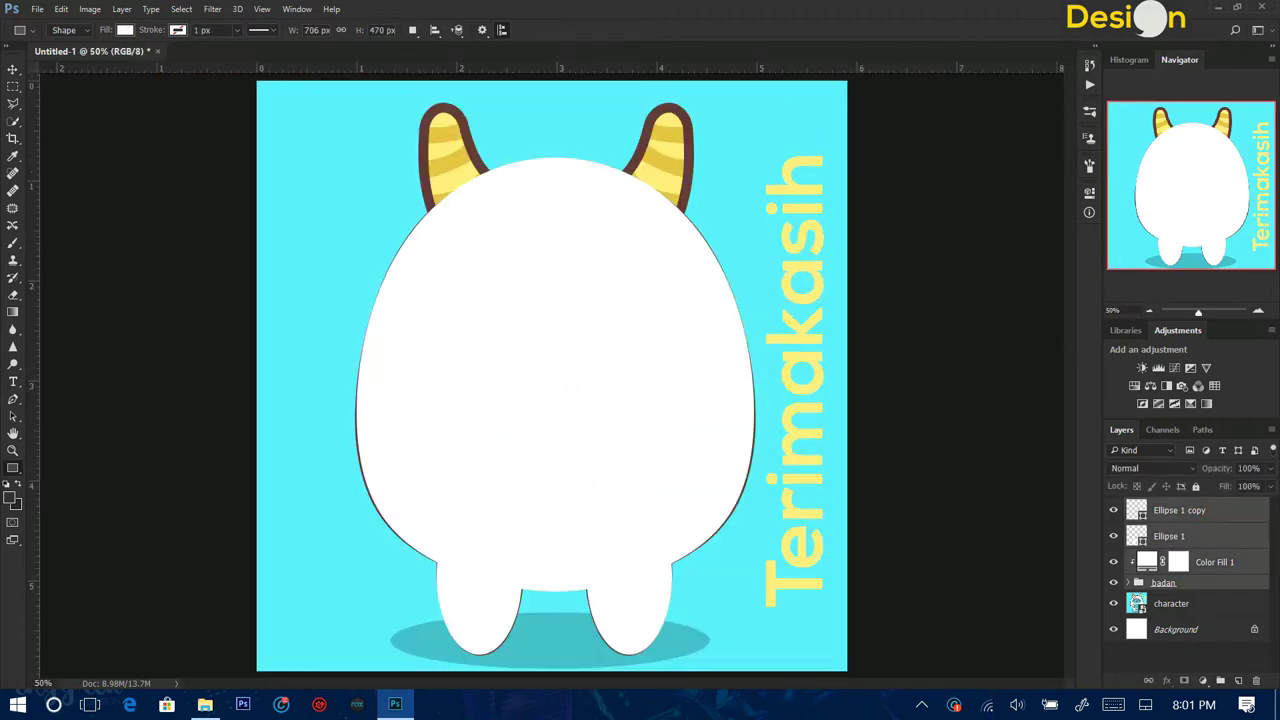
Group the body and legs and give the group a 34 px inside Stroke.
key("ctrl+g")
left_click(1166, 681)
left_click(1140, 571)
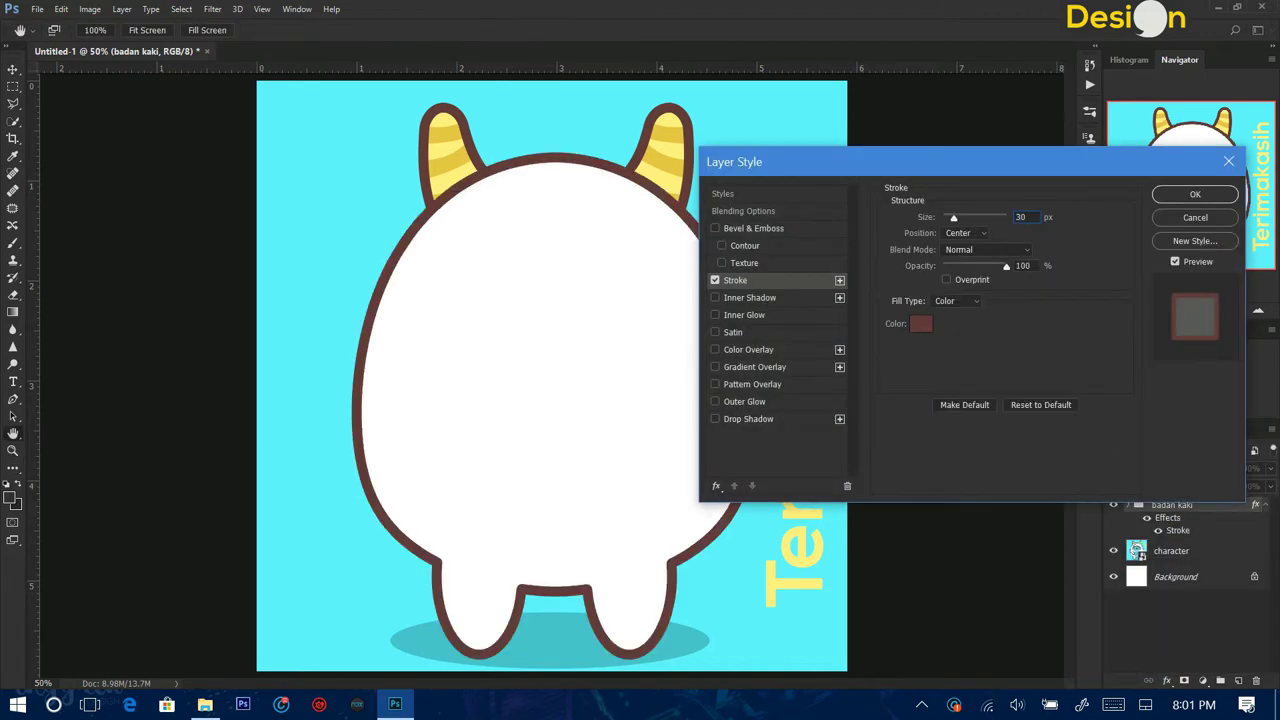
left_click(977, 232)
left_click(994, 246)
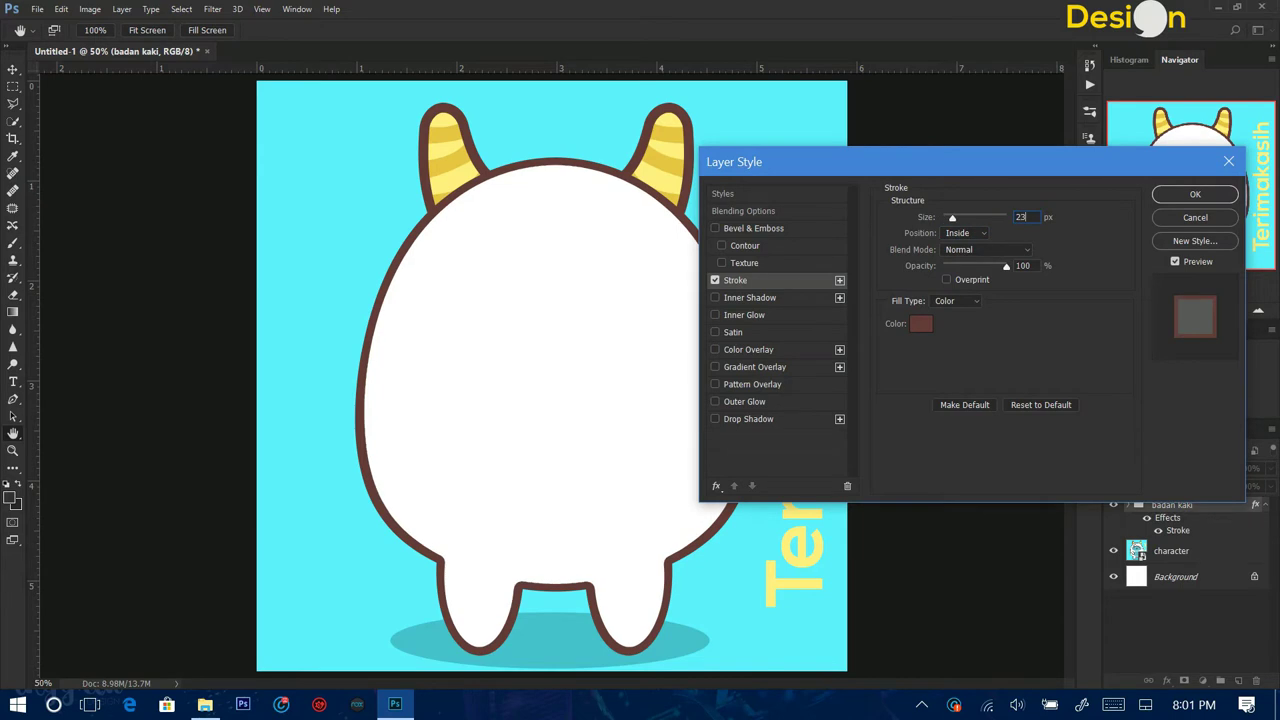
key("BackSpace")
type("34")
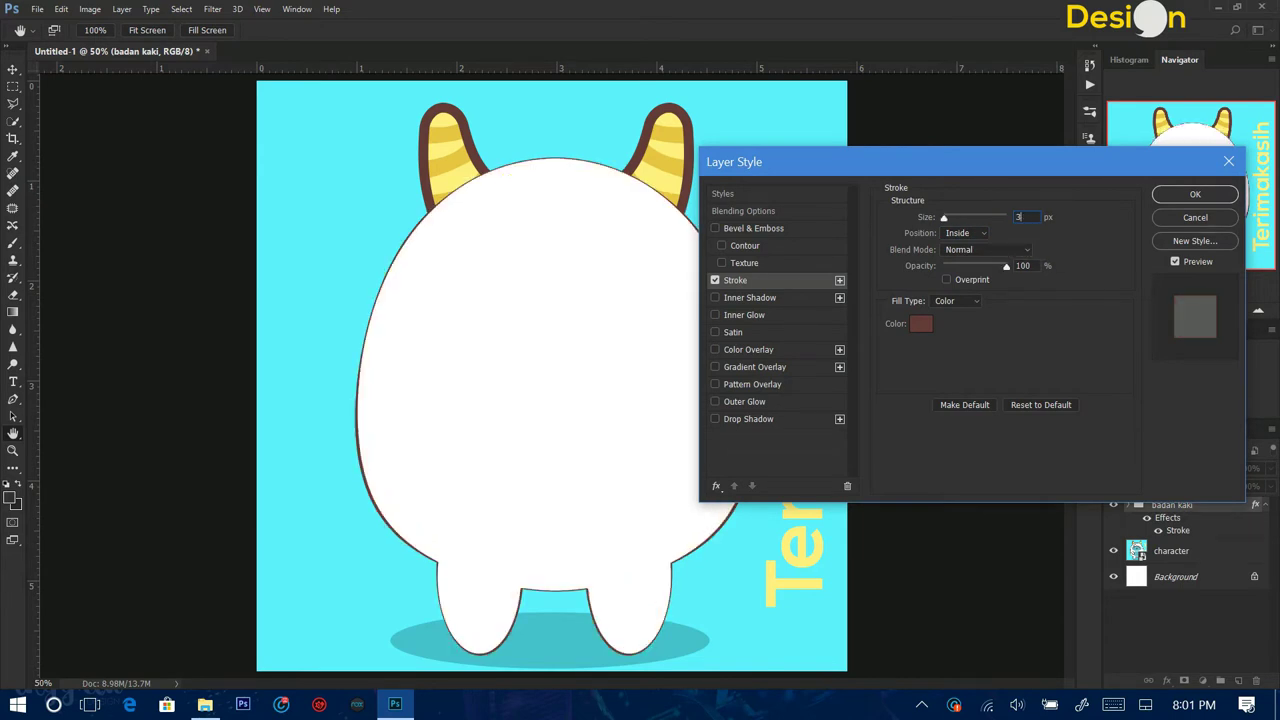
key("Return")
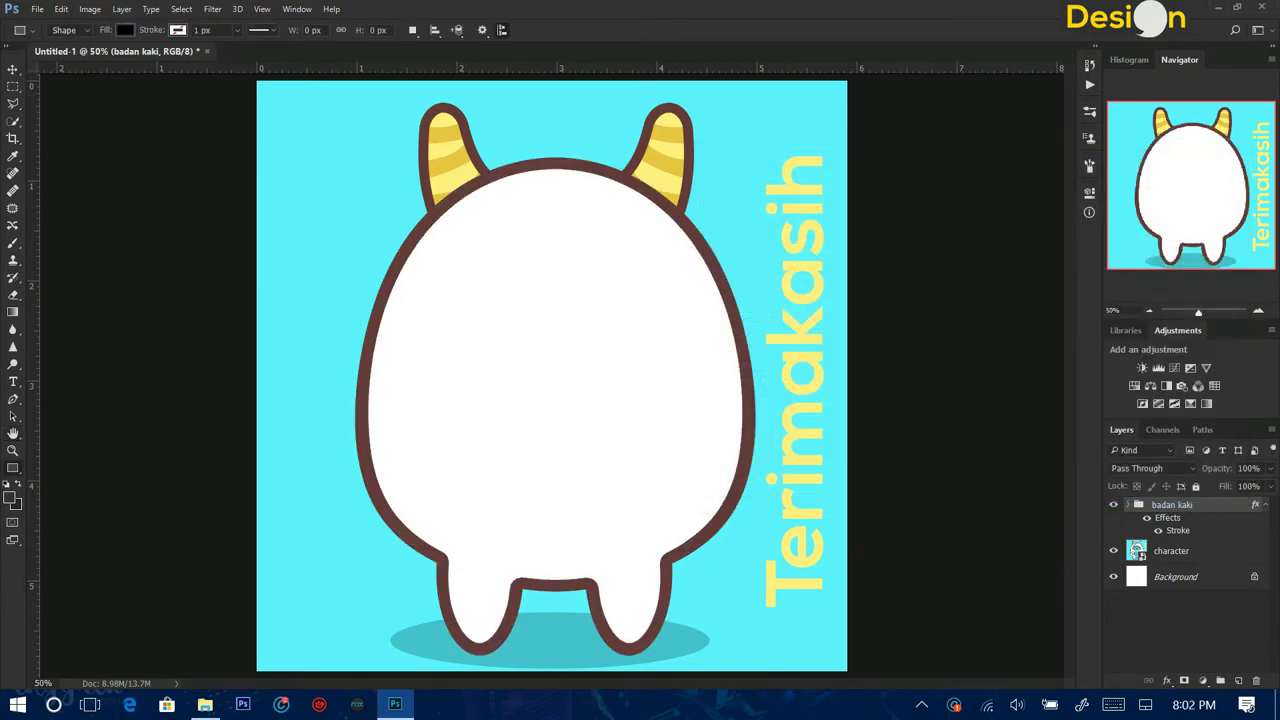
Expand the badan kaki group, select the right leg oval and zoom in on the legs.
left_click(1130, 504)
left_click(1180, 551)
key("ctrl+minus")
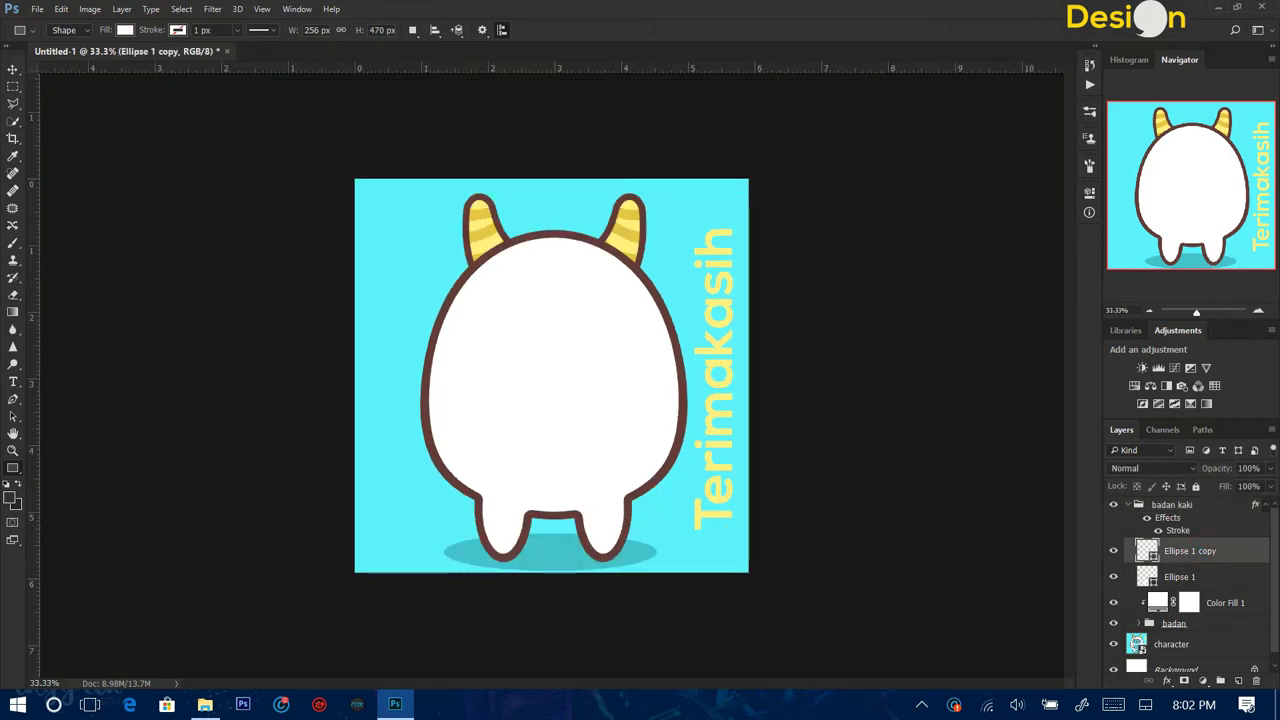
key("ctrl+plus")
key("ctrl+plus")
key("ctrl+plus")
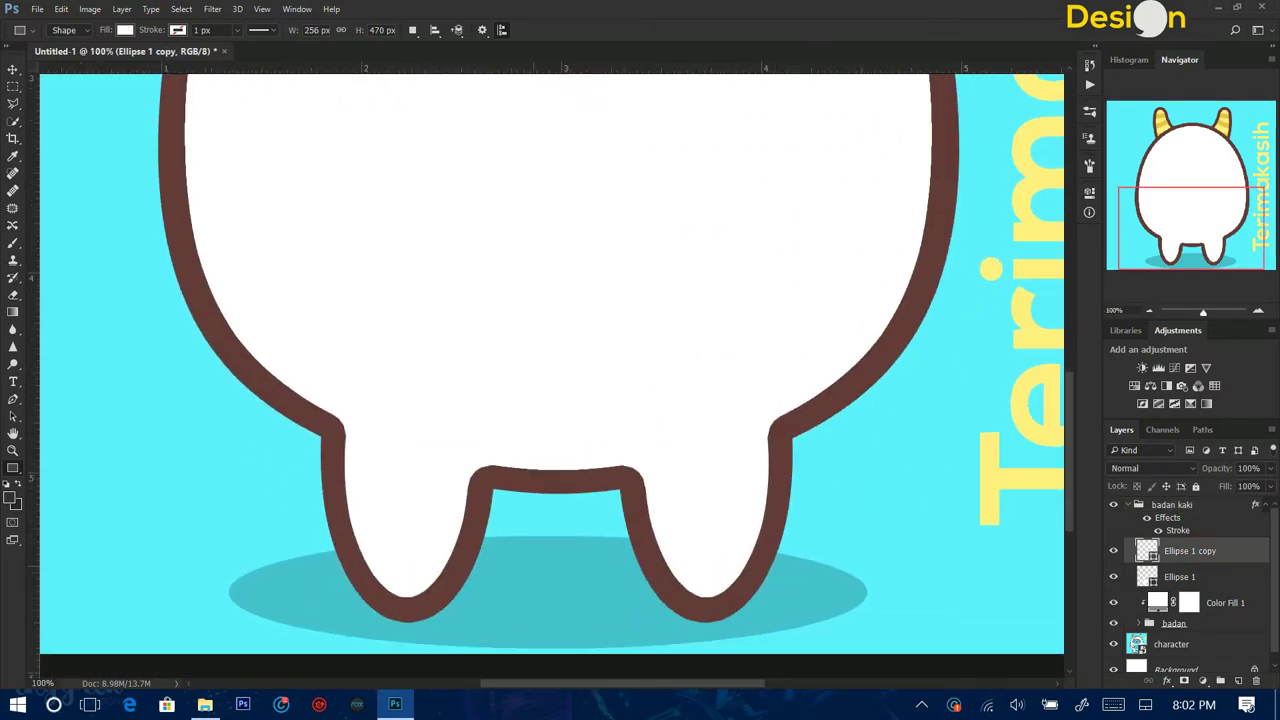
Draw a cyan rectangle over the right foot and clip it to the leg.
left_click_drag(829, 543, 811, 535)
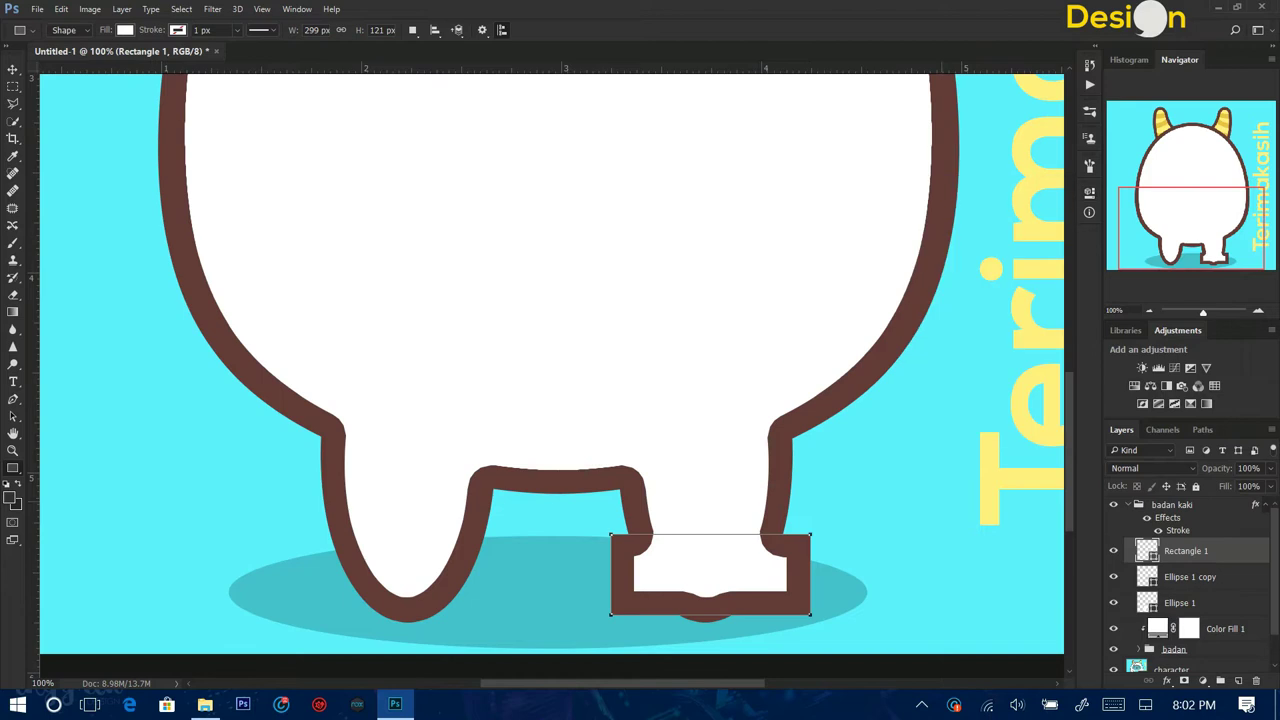
double_click(1147, 551)
left_click(1000, 600)
left_click(943, 157)
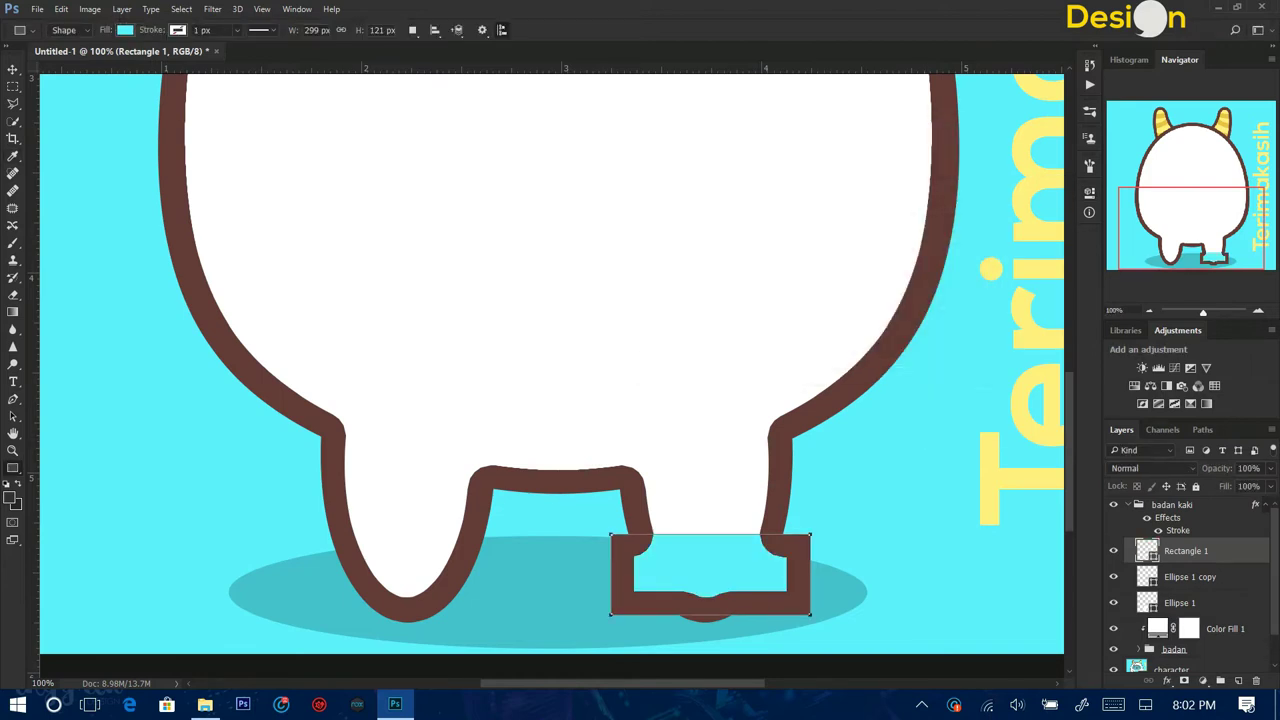
right_click(1218, 551)
left_click(870, 457)
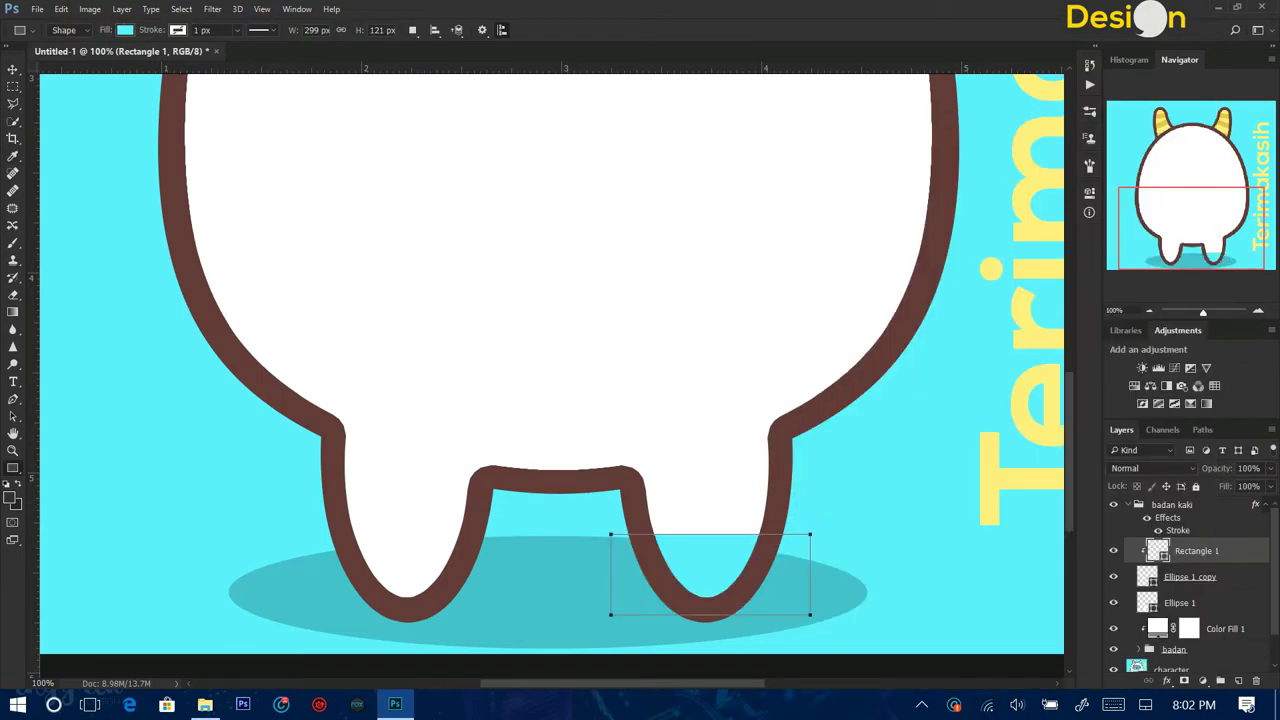
Resample the rectangle's teal from the reference and lower its top edge.
left_click(1113, 504, "alt")
double_click(1157, 551)
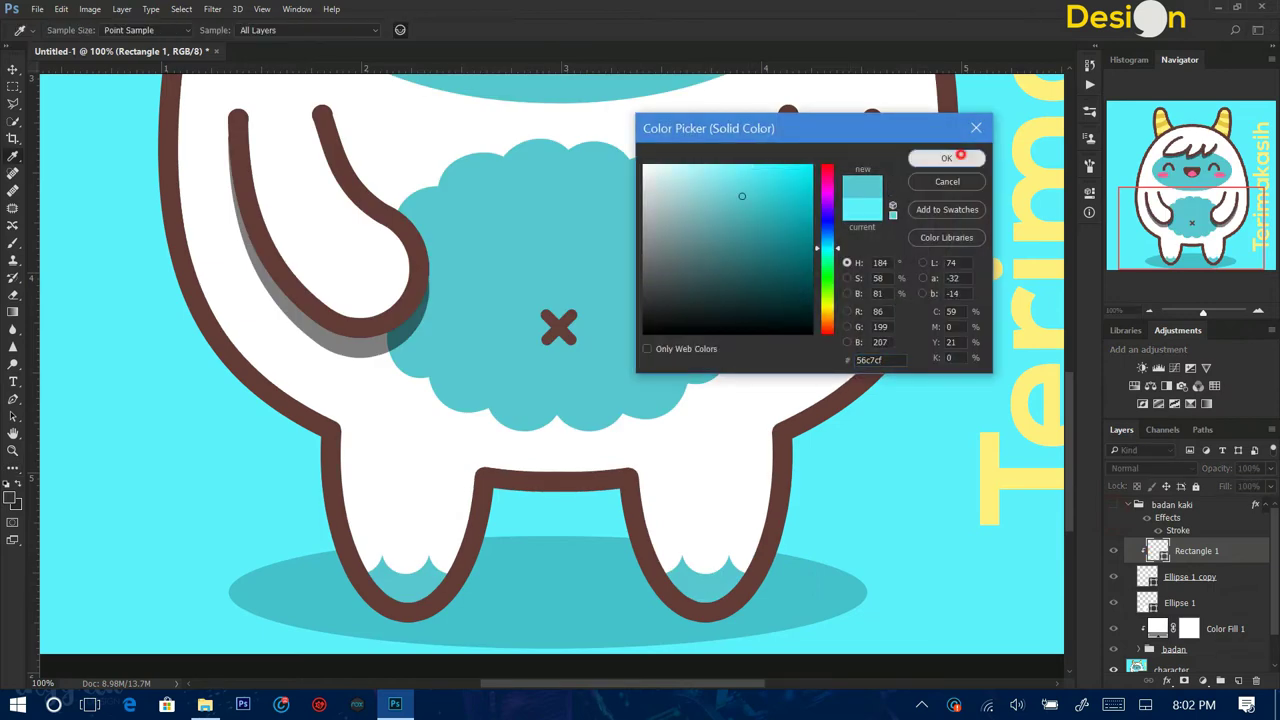
left_click(935, 157)
left_click(1113, 504, "alt")
key("ctrl+t")
left_click_drag(710, 522, 710, 542)
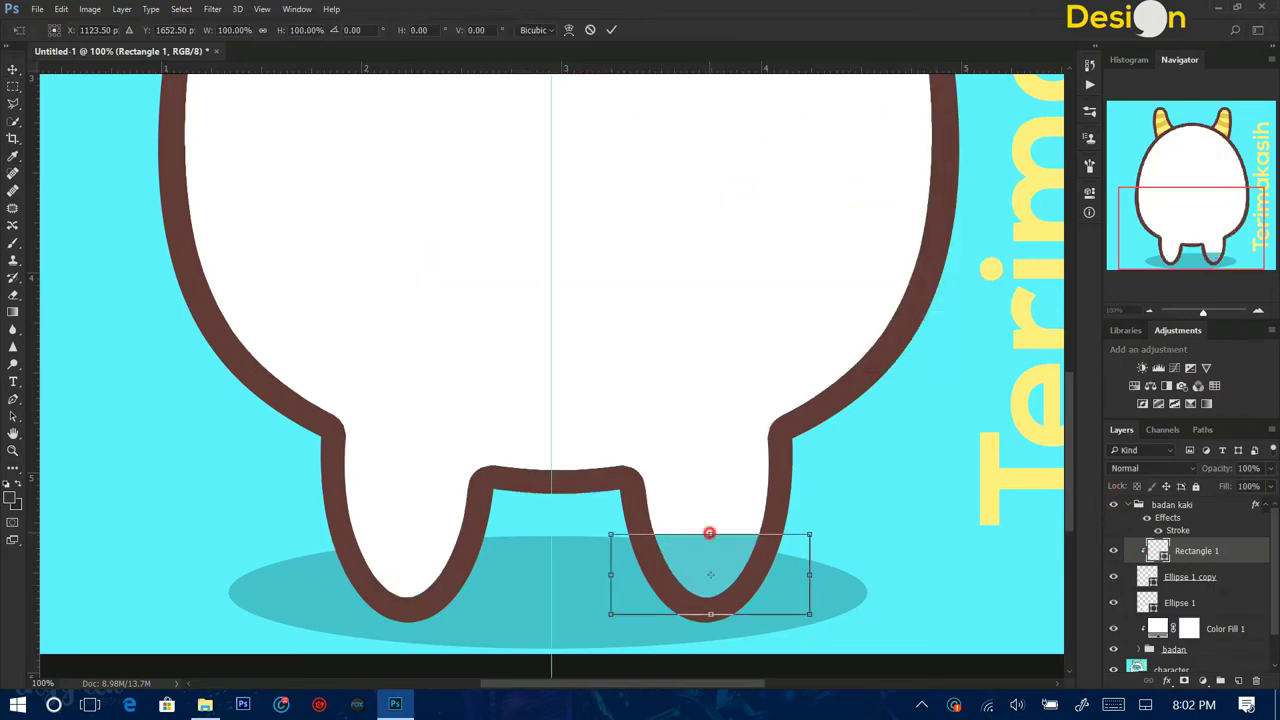
key("Return")
Draw a small circle with the Ellipse tool on the right foot.
right_click(12, 467)
left_click(70, 413)
left_click_drag(720, 523, 744, 548)
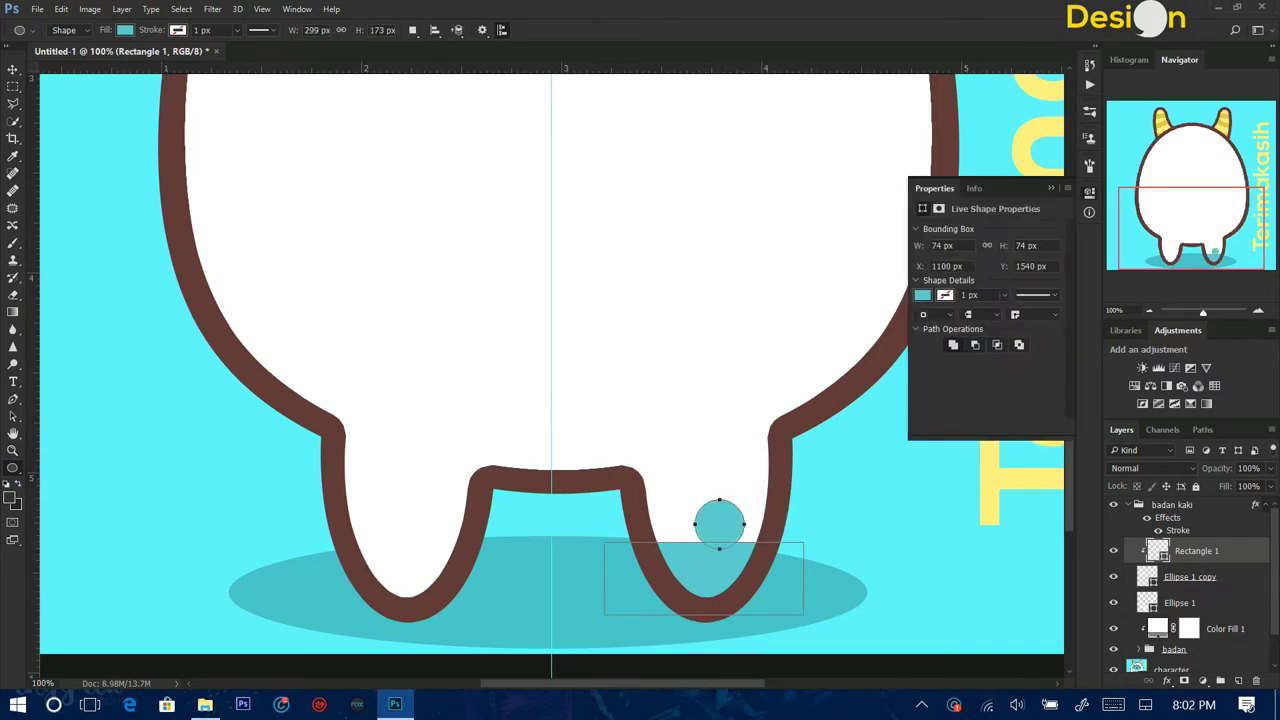
Replace the small circle with a white circle on a new layer, centred on the foot.
key("ctrl+z")
left_click(1238, 680)
left_click_drag(696, 514, 750, 568)
double_click(1157, 550)
left_click(651, 171)
left_click(946, 157)
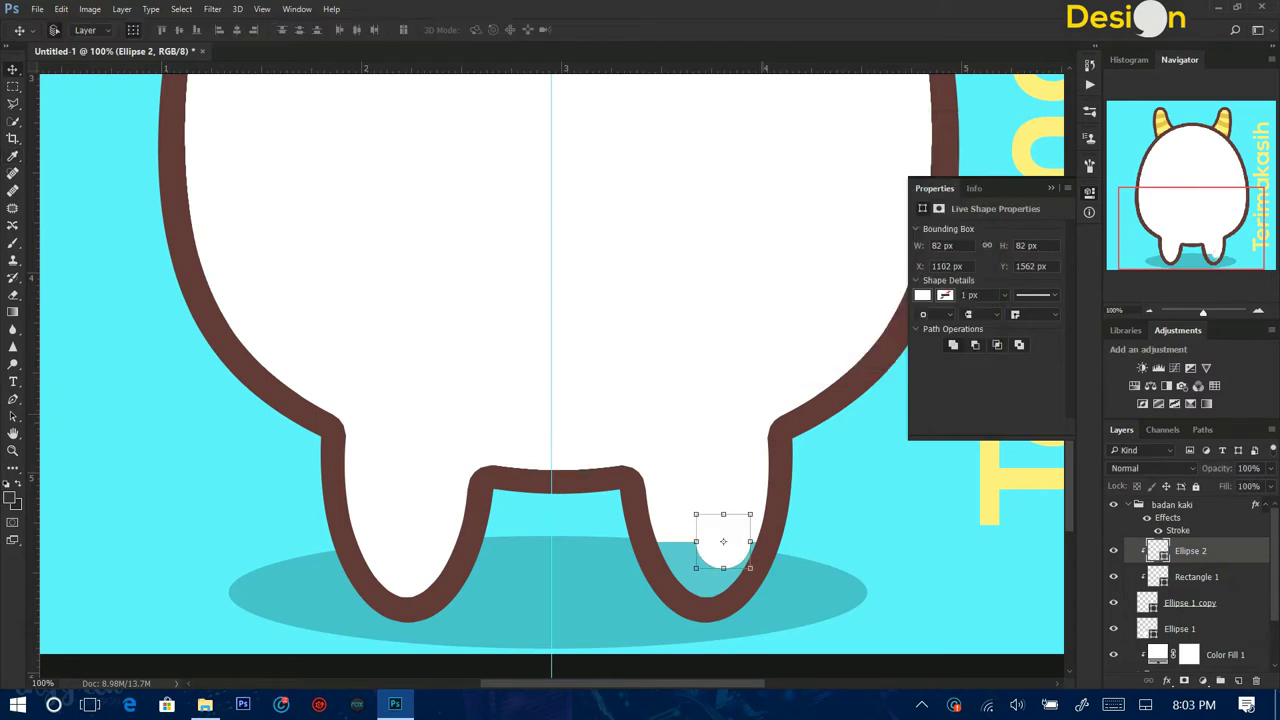
key("alt+bracketleft")
left_click_drag(180, 527, 704, 540)
key("alt+bracketright")
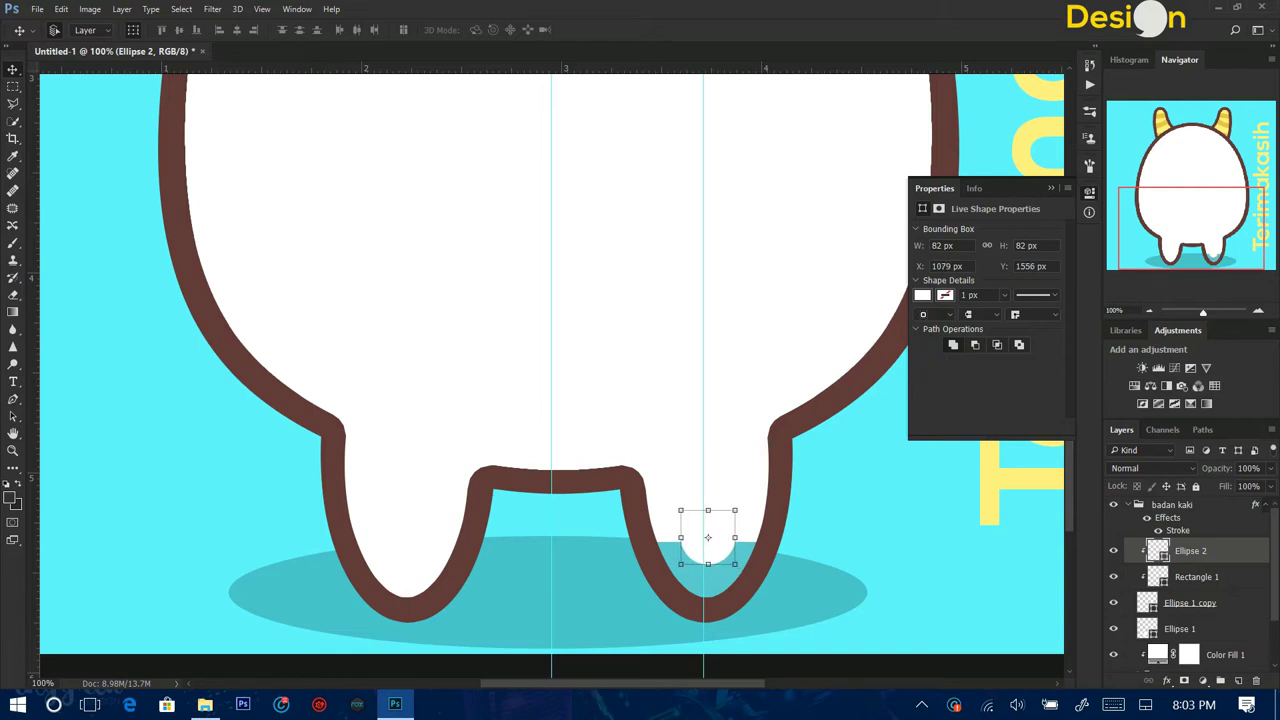
Duplicate the white circle twice to form the scalloped bumps.
right_click(1195, 551)
left_click(843, 194)
left_click(757, 210)
left_click_drag(708, 537, 734, 538)
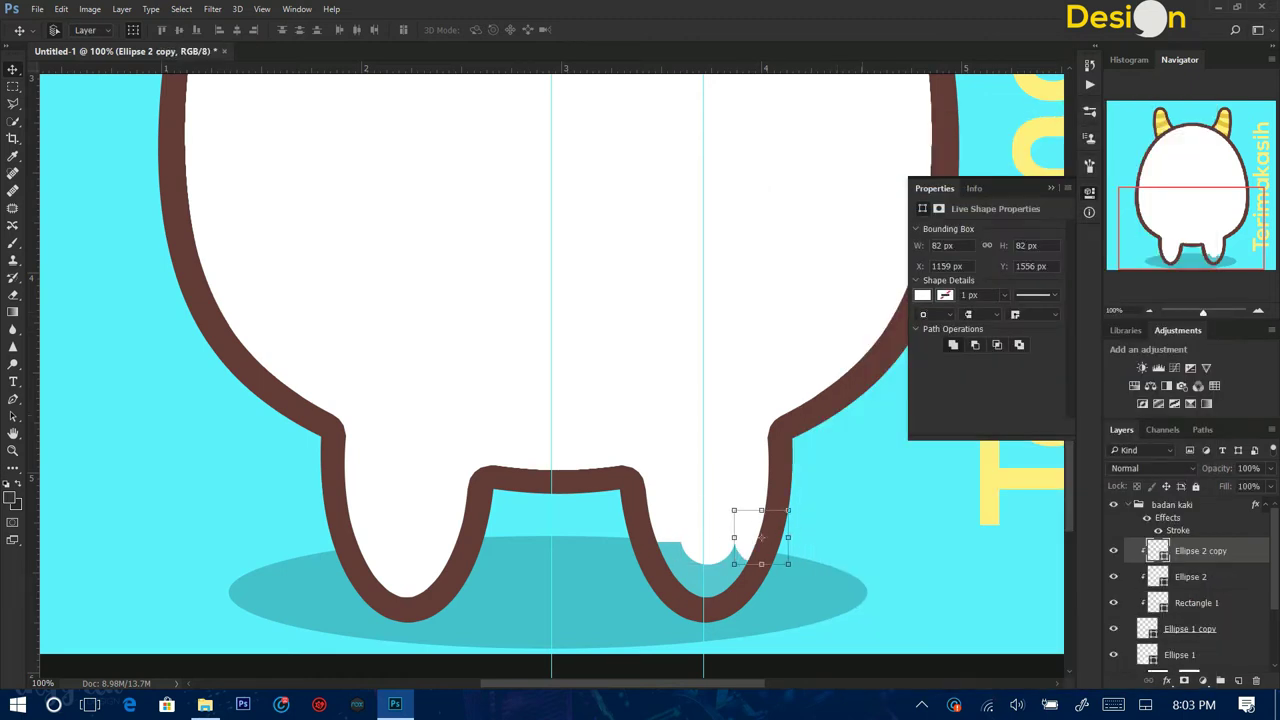
key("ctrl+z")
right_click(1195, 551)
left_click(830, 197)
left_click(757, 210)
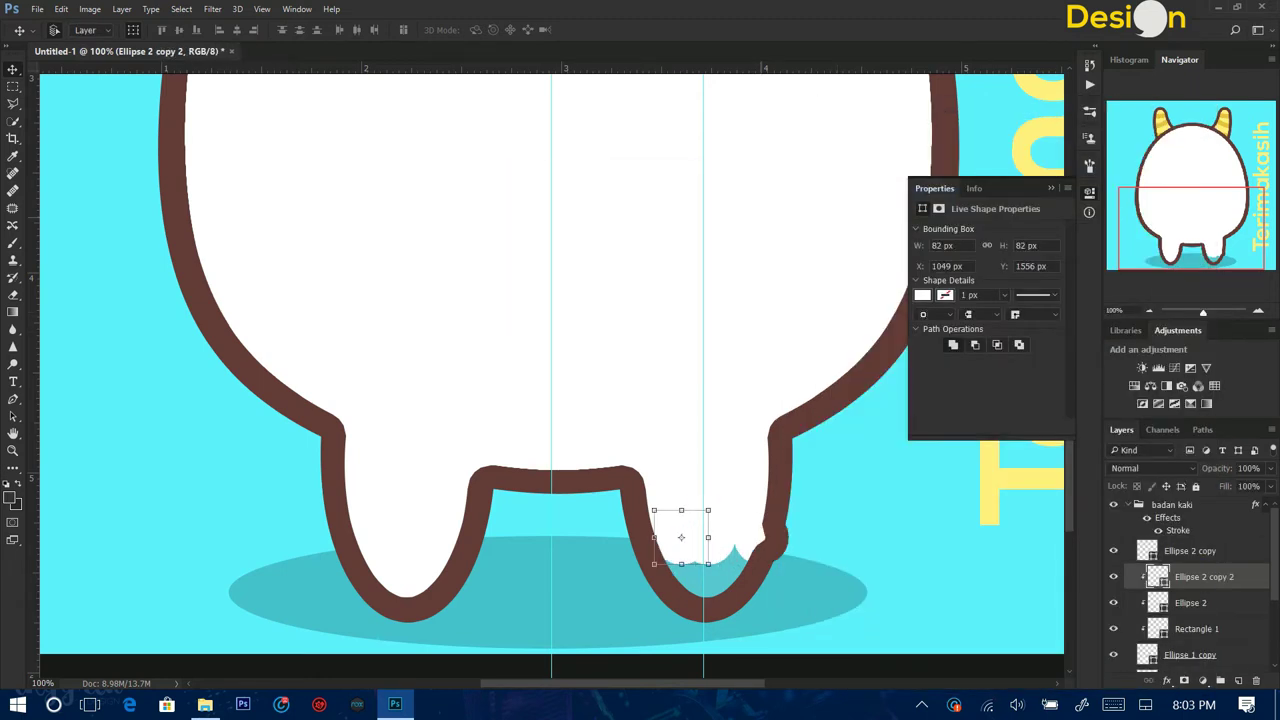
Duplicate the four foot-patch layers, clip them inside the leg, and reposition a bump.
left_click(1200, 556)
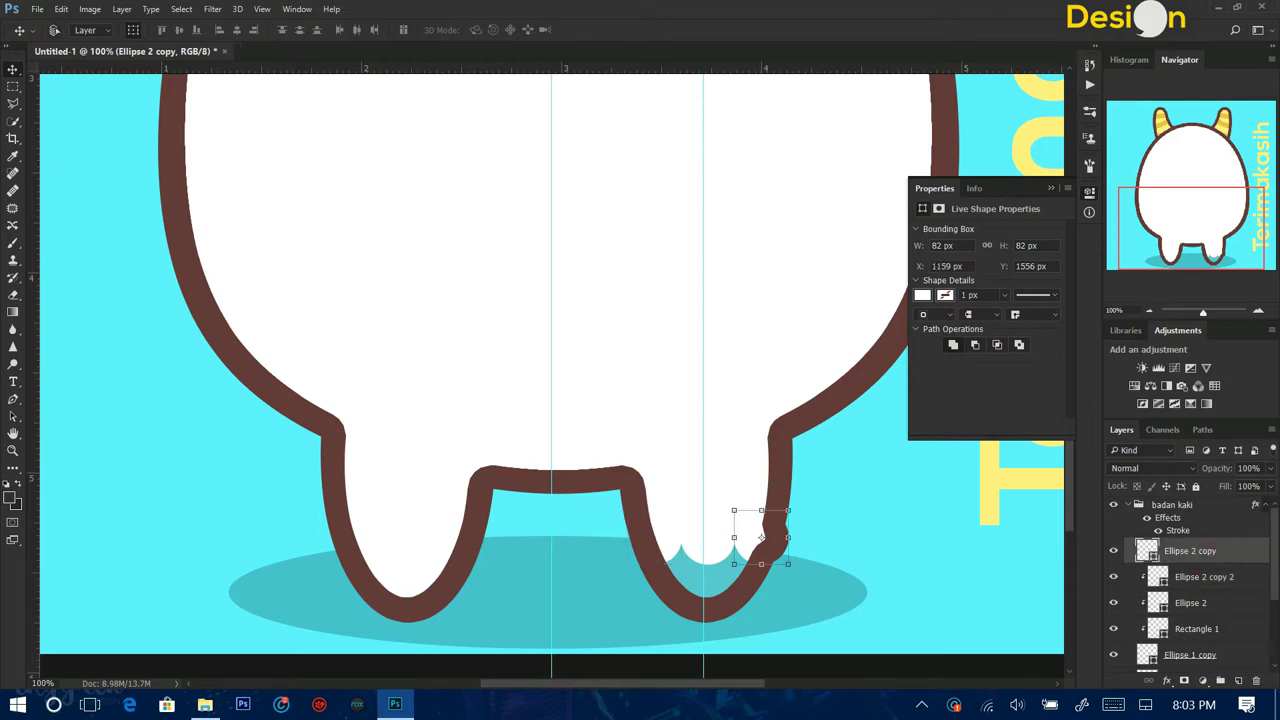
left_click(1196, 628)
left_click(1200, 551)
left_click(1196, 628, "shift")
key("ctrl+j")
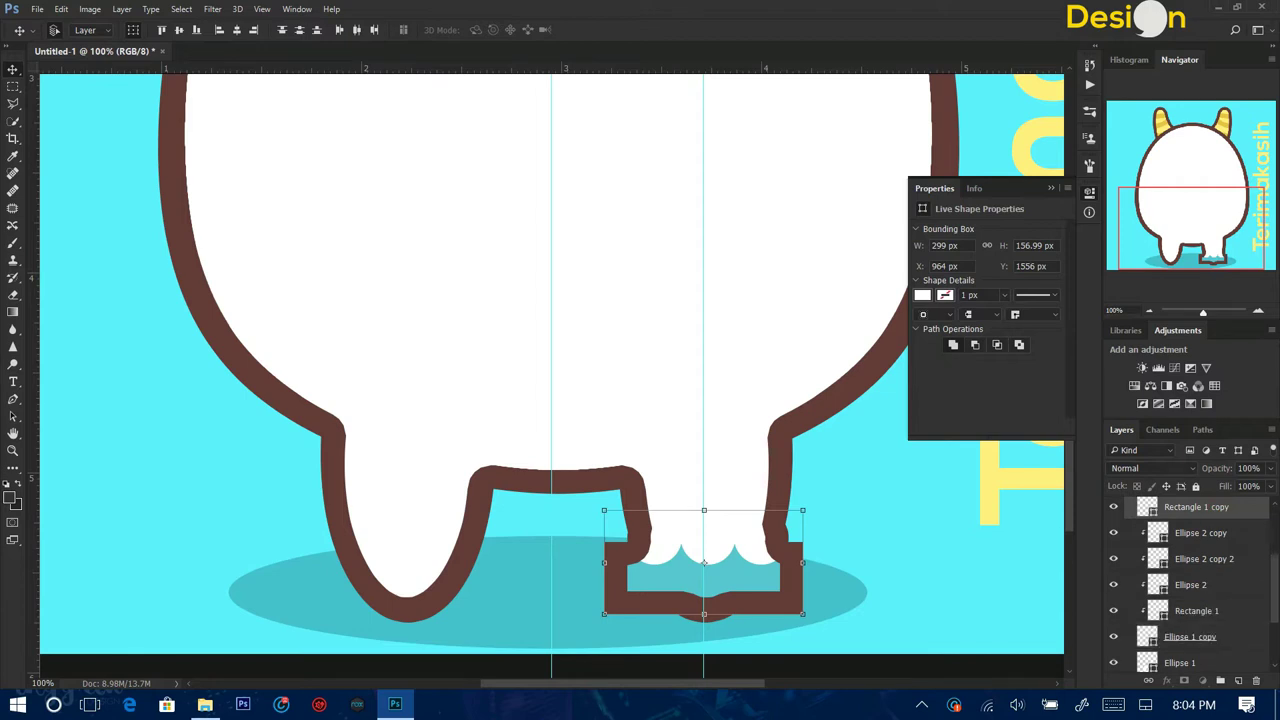
key("ctrl+alt+g")
left_click(674, 516, "ctrl")
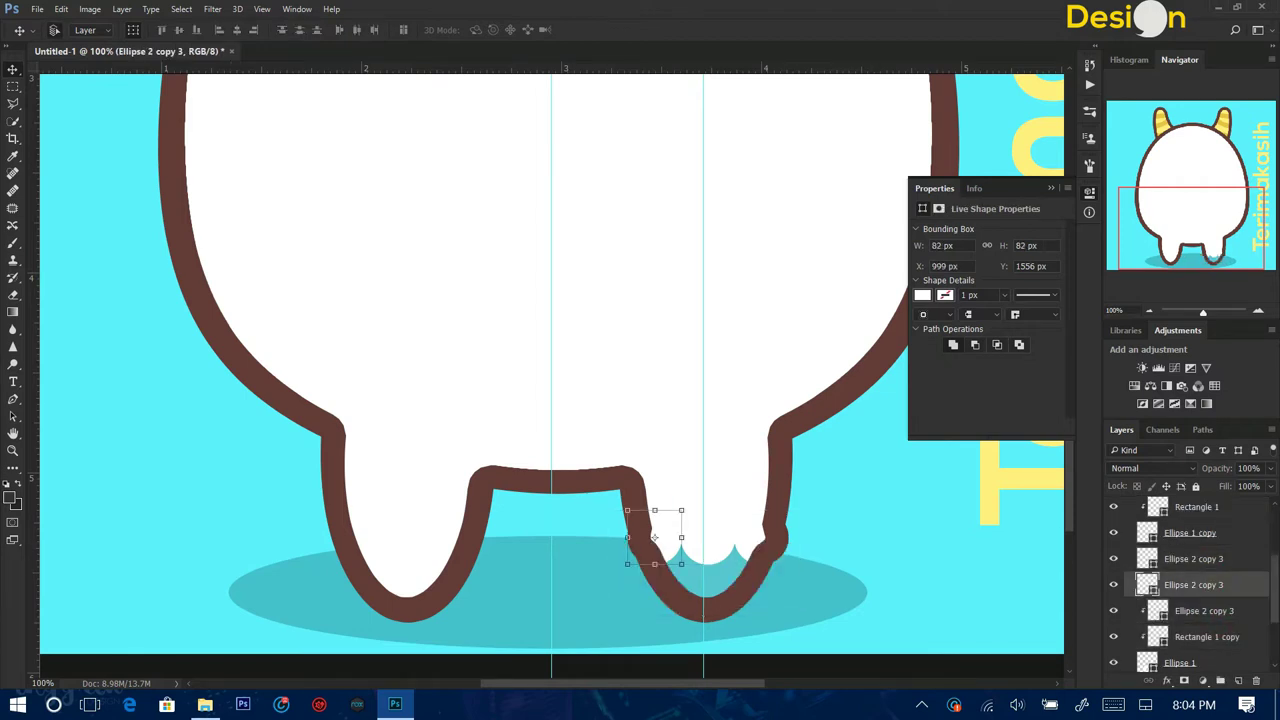
left_click_drag(674, 516, 762, 537)
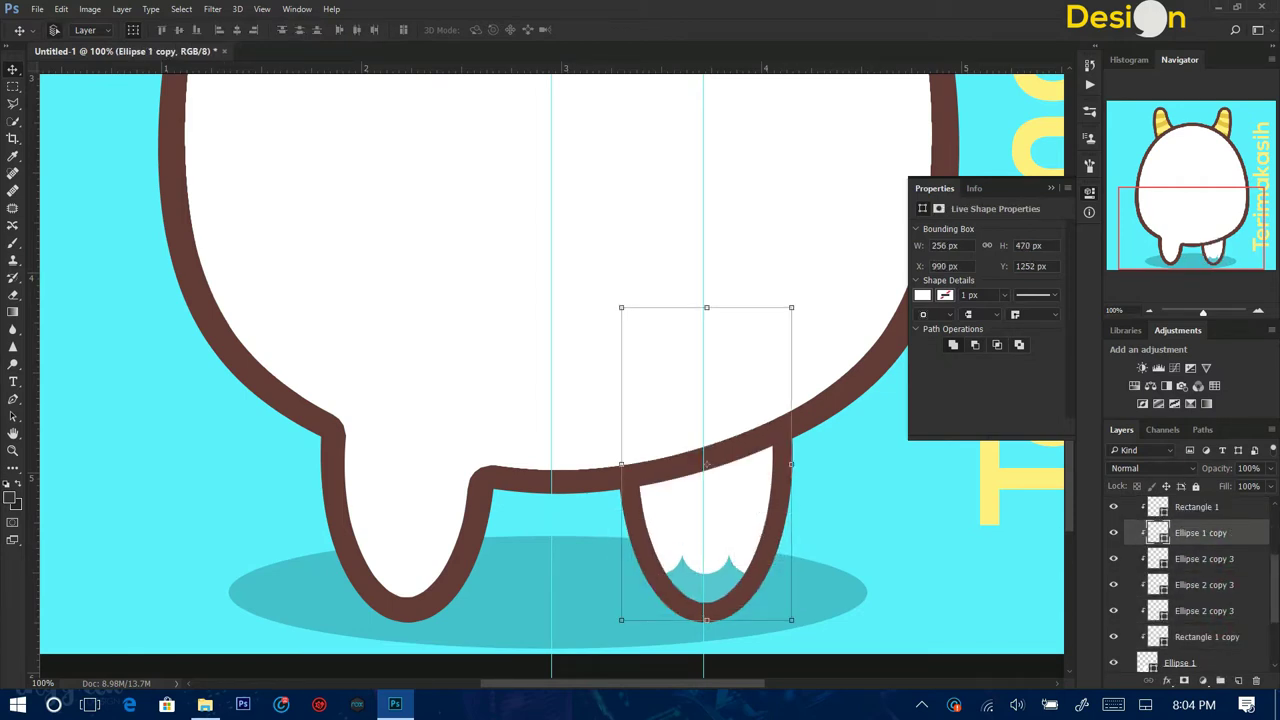
Move the foot-patch copy onto the left leg and zoom out.
key("ctrl+z")
key("ctrl+alt+z")
key("ctrl+alt+z")
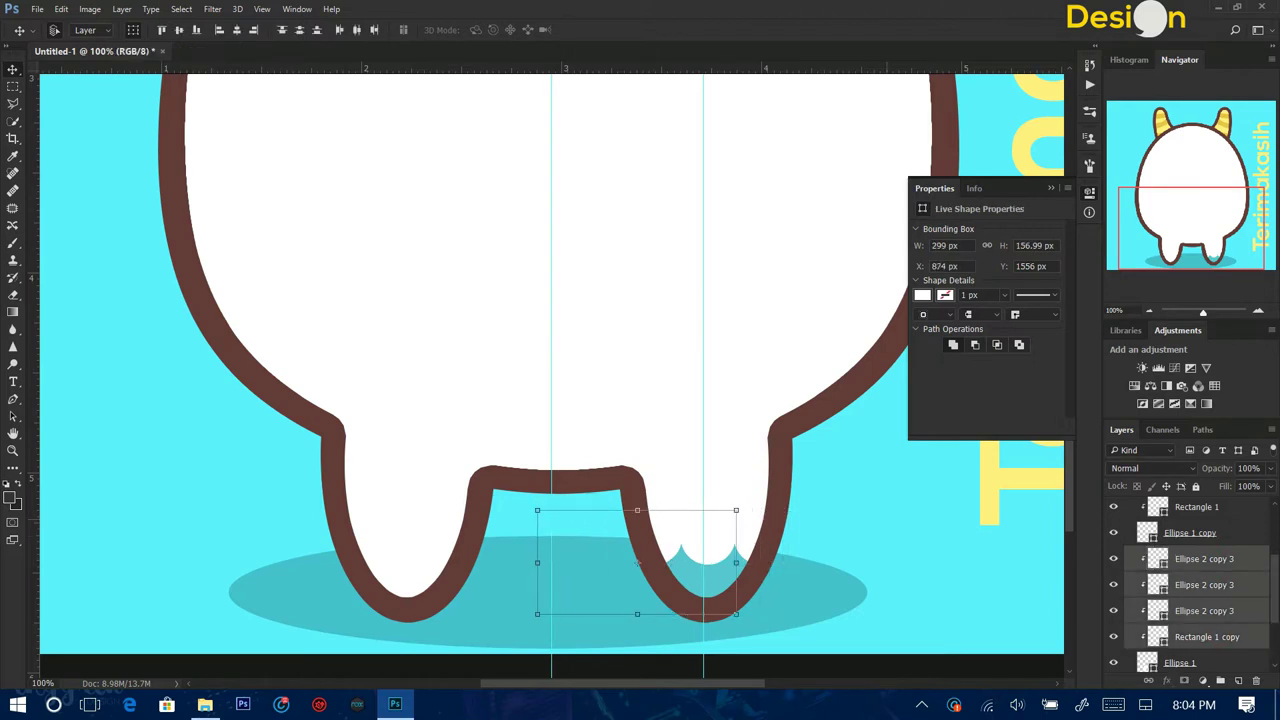
left_click_drag(537, 563, 417, 562)
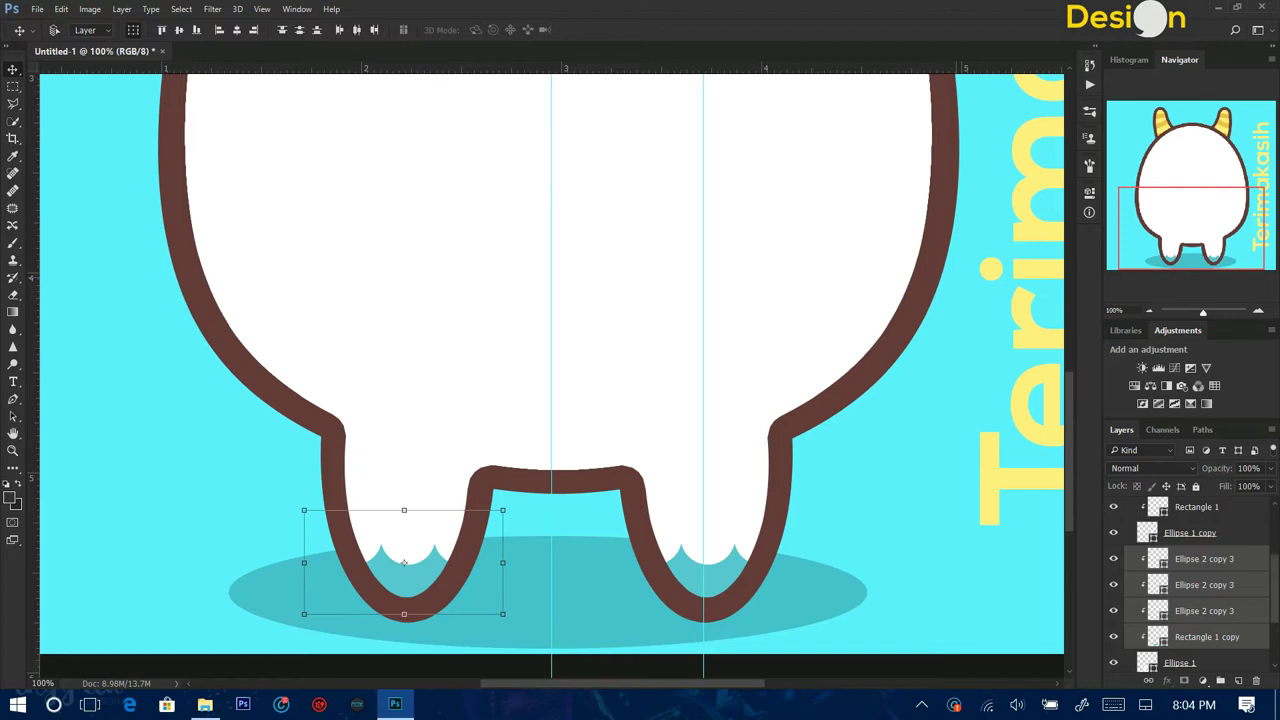
key("ctrl+minus")
key("ctrl+minus")
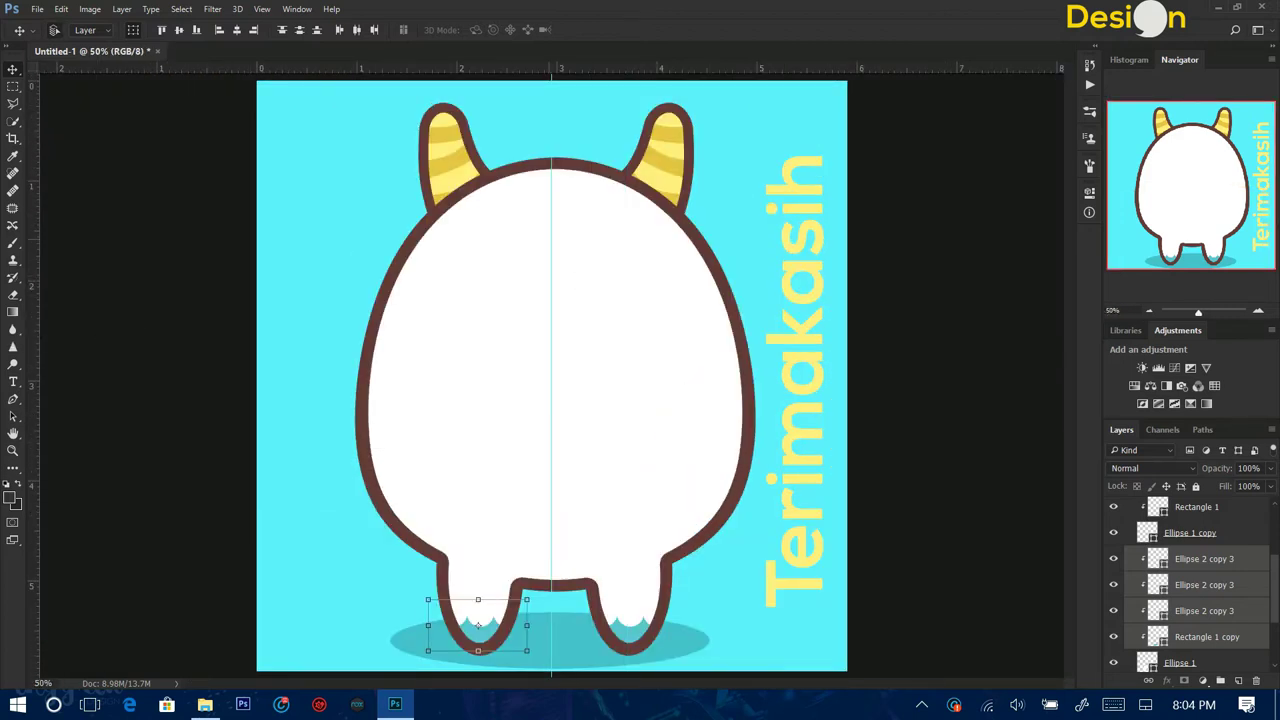
Collapse the badan kaki group and toggle it and the character layer to compare.
scroll(1190, 590, "up", 3)
left_click(1172, 504)
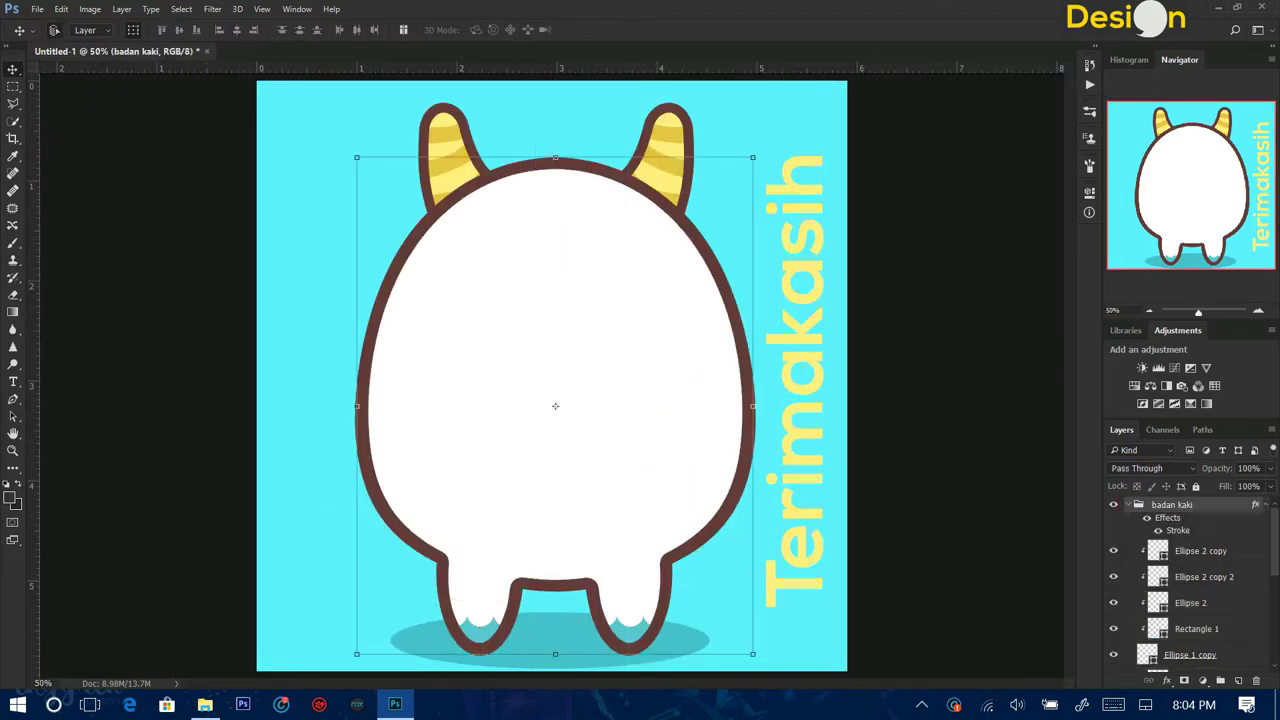
left_click(1127, 504)
left_click(1113, 551)
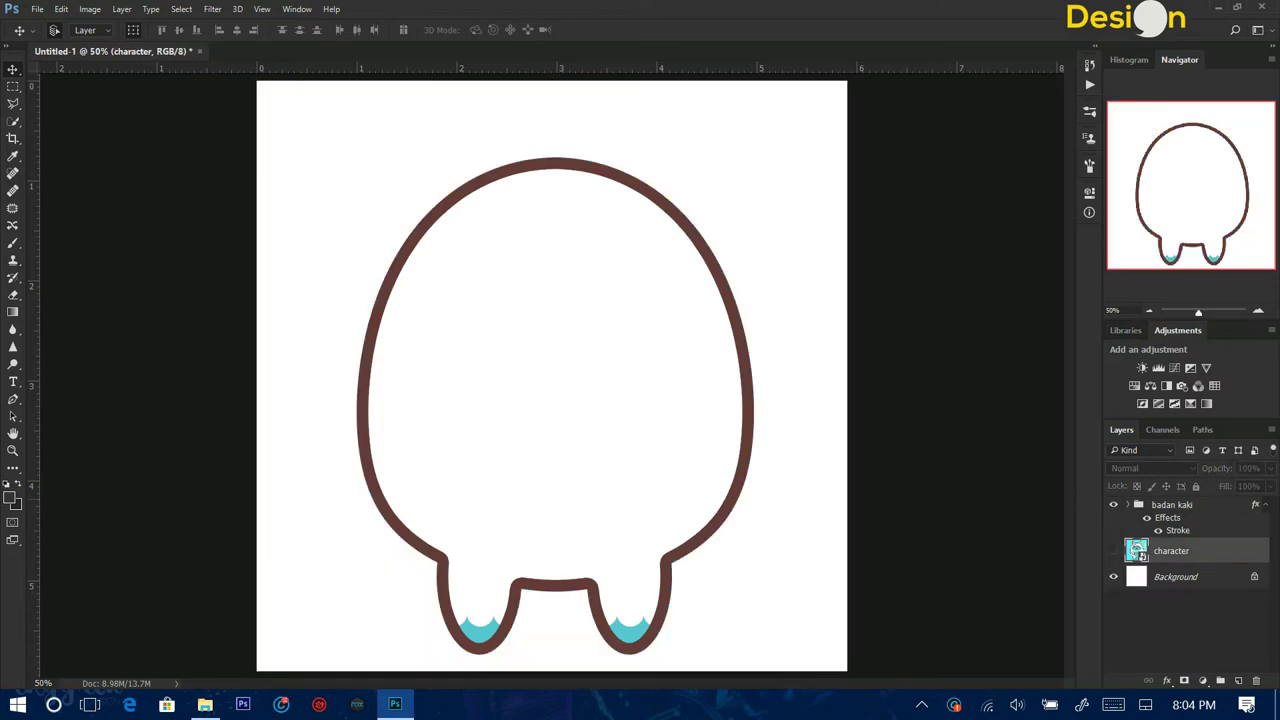
left_click(1113, 551)
left_click(1113, 504)
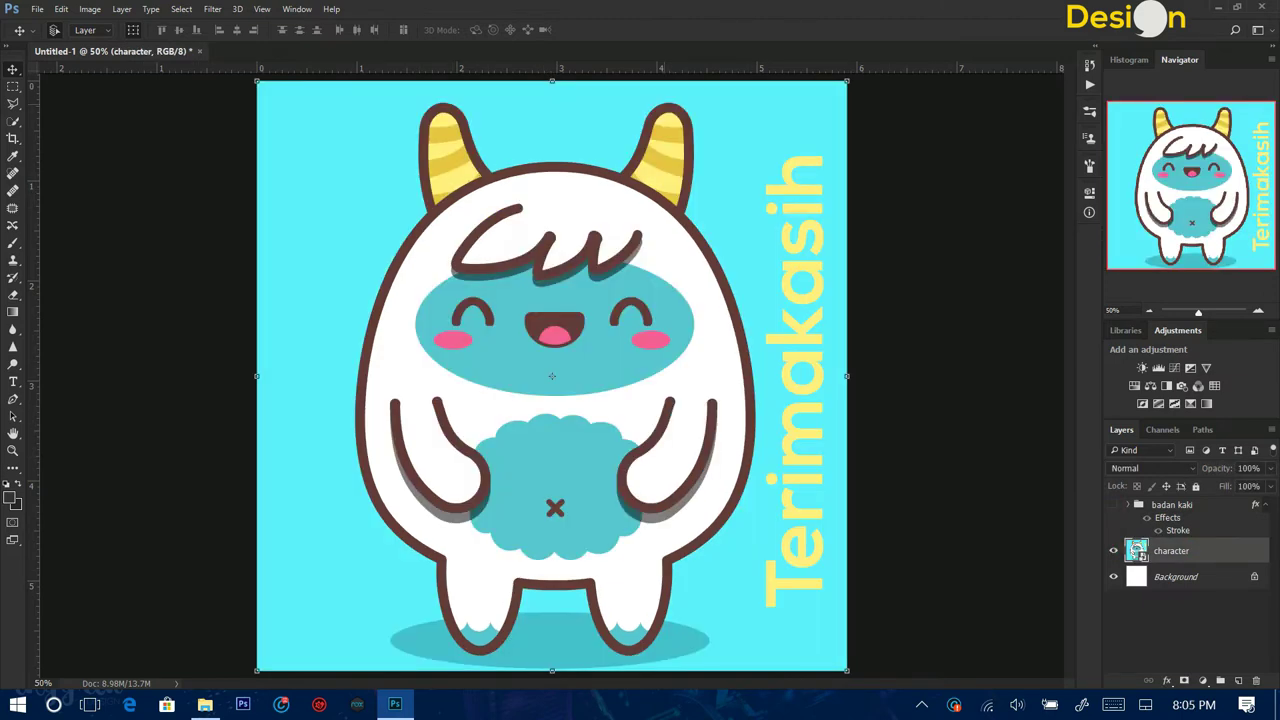
left_click(1113, 504)
left_click(12, 468)
Draw a tall rounded rectangle over the left horn at 39% opacity.
left_click(95, 401)
left_click_drag(641, 290, 641, 292)
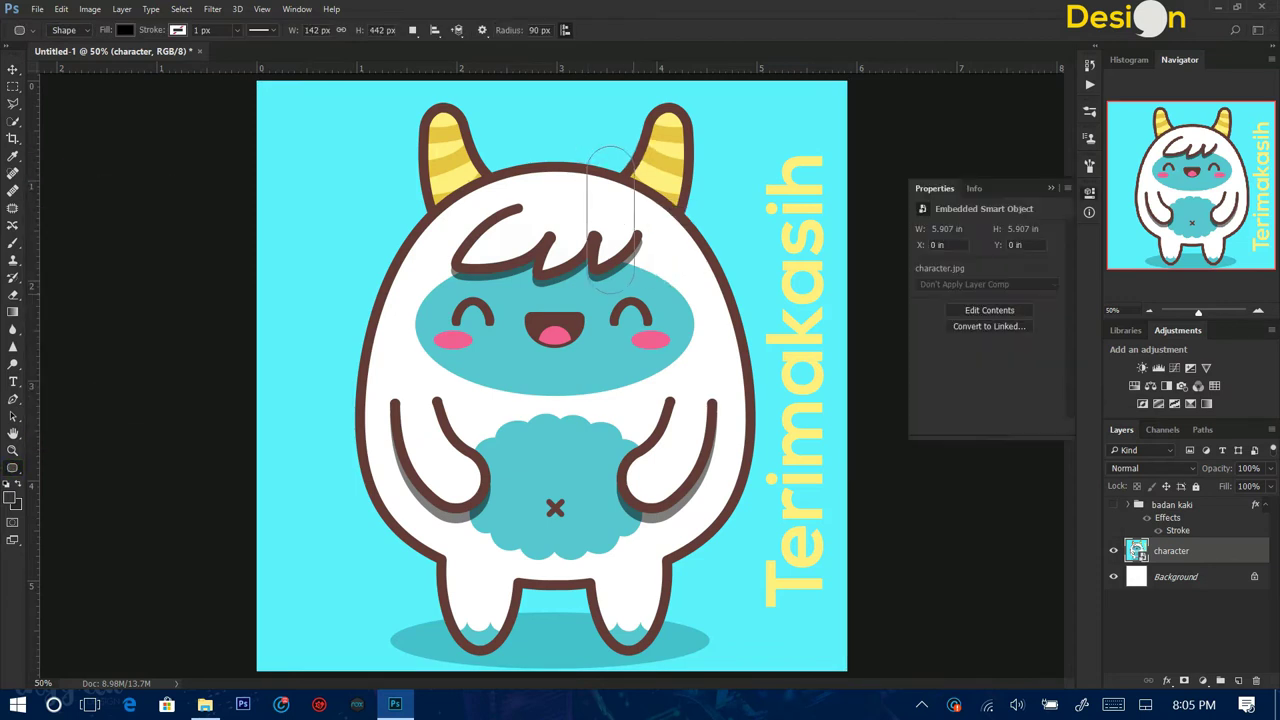
left_click_drag(416, 101, 464, 253)
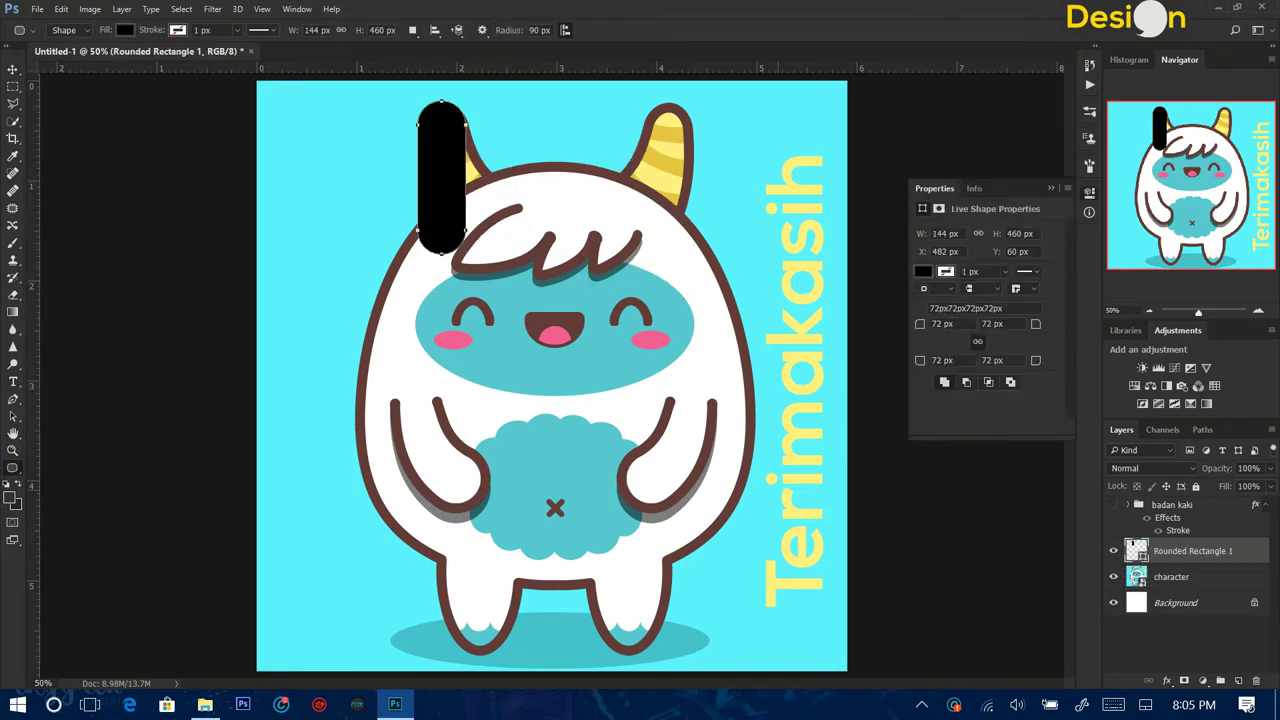
key("ctrl+plus")
key("ctrl+plus")
key("v")
scroll(343, 277, "down", 1)
left_click_drag(343, 277, 343, 283)
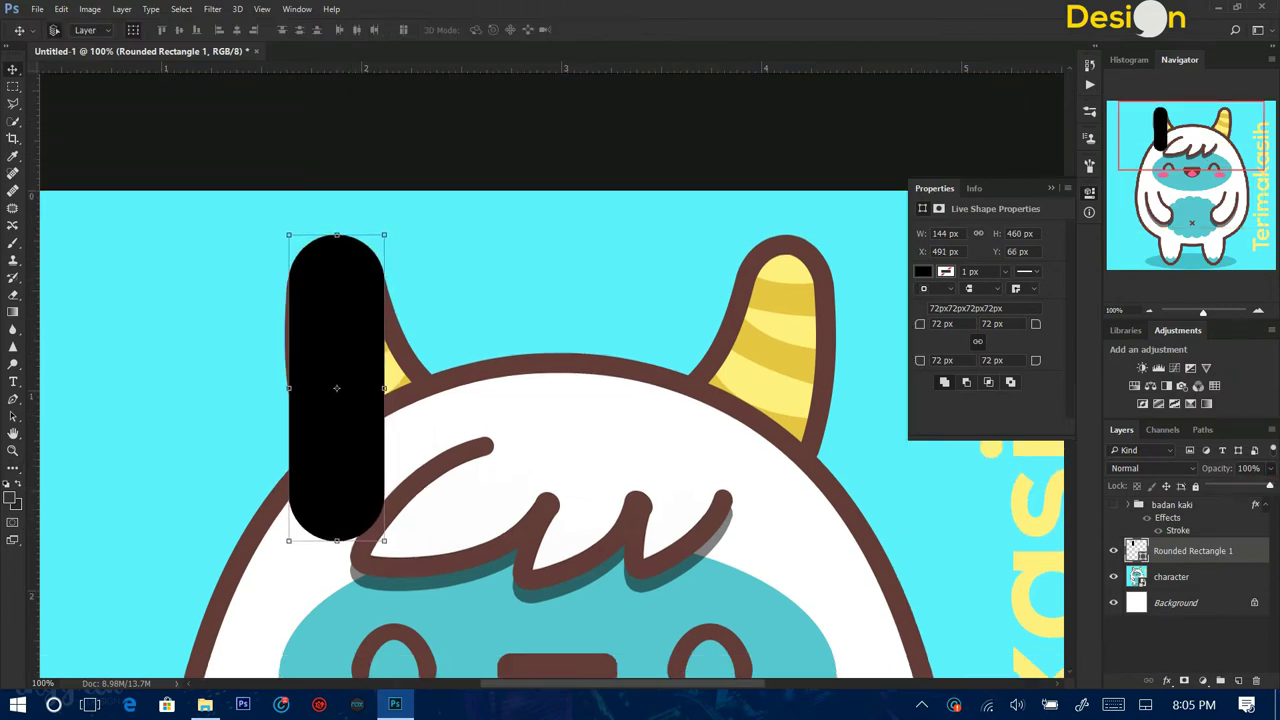
key("3")
key("9")
Warp the shape's lower corners and edges toward the horn's base.
right_click(386, 236)
left_click(430, 374)
left_click_drag(384, 540, 547, 374)
left_click_drag(384, 438, 390, 425)
left_click_drag(547, 374, 587, 407)
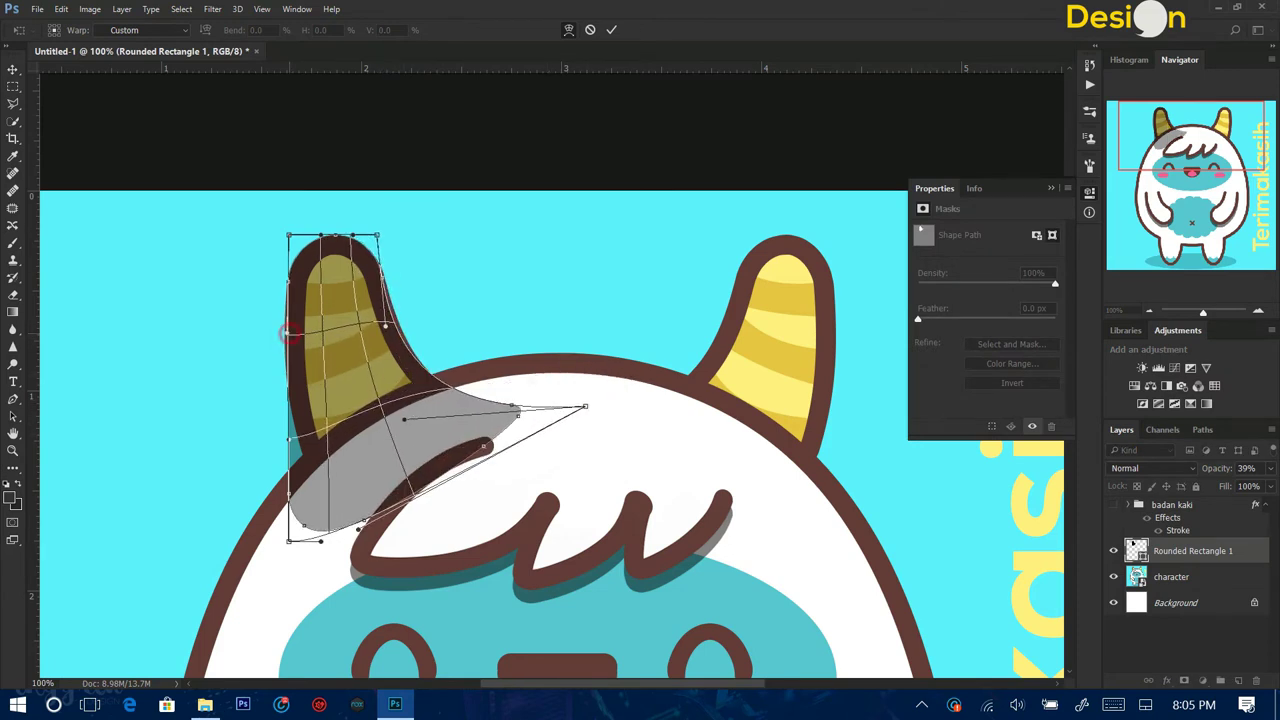
left_click_drag(288, 540, 326, 518)
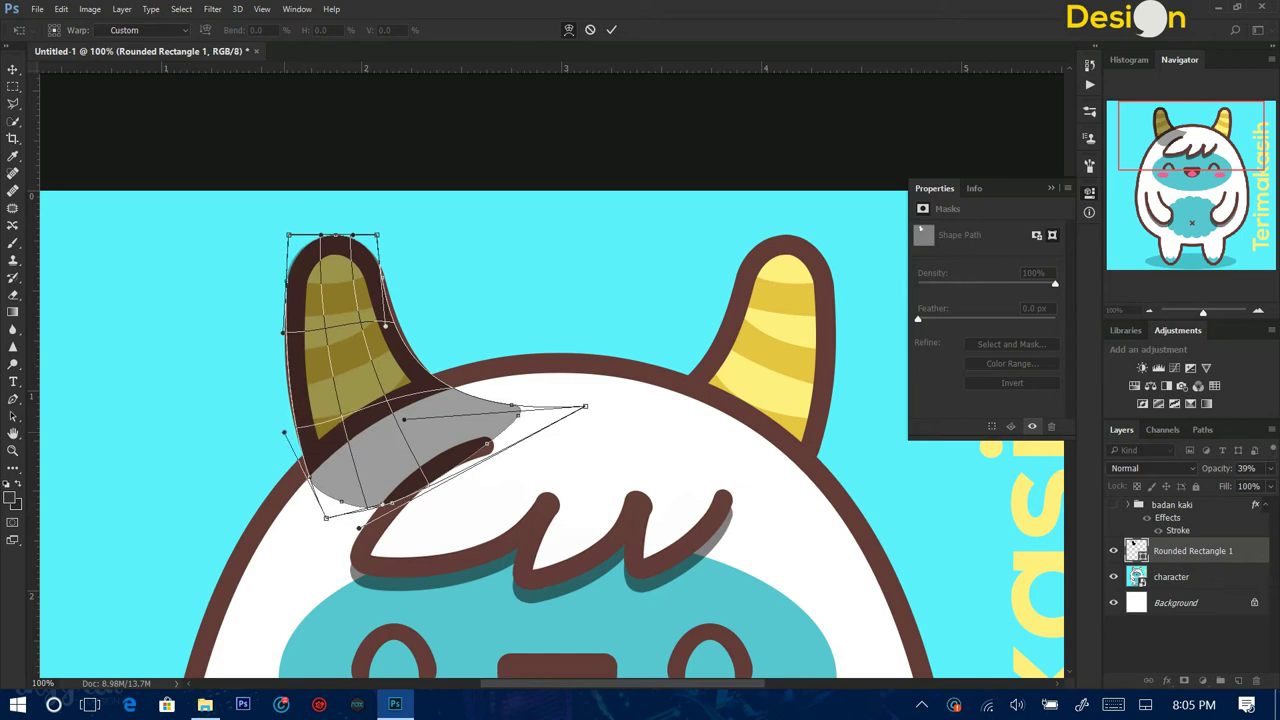
Refine the warp's right bulge and base curve to match the horn, then commit.
key("ctrl+plus")
key("ctrl+plus")
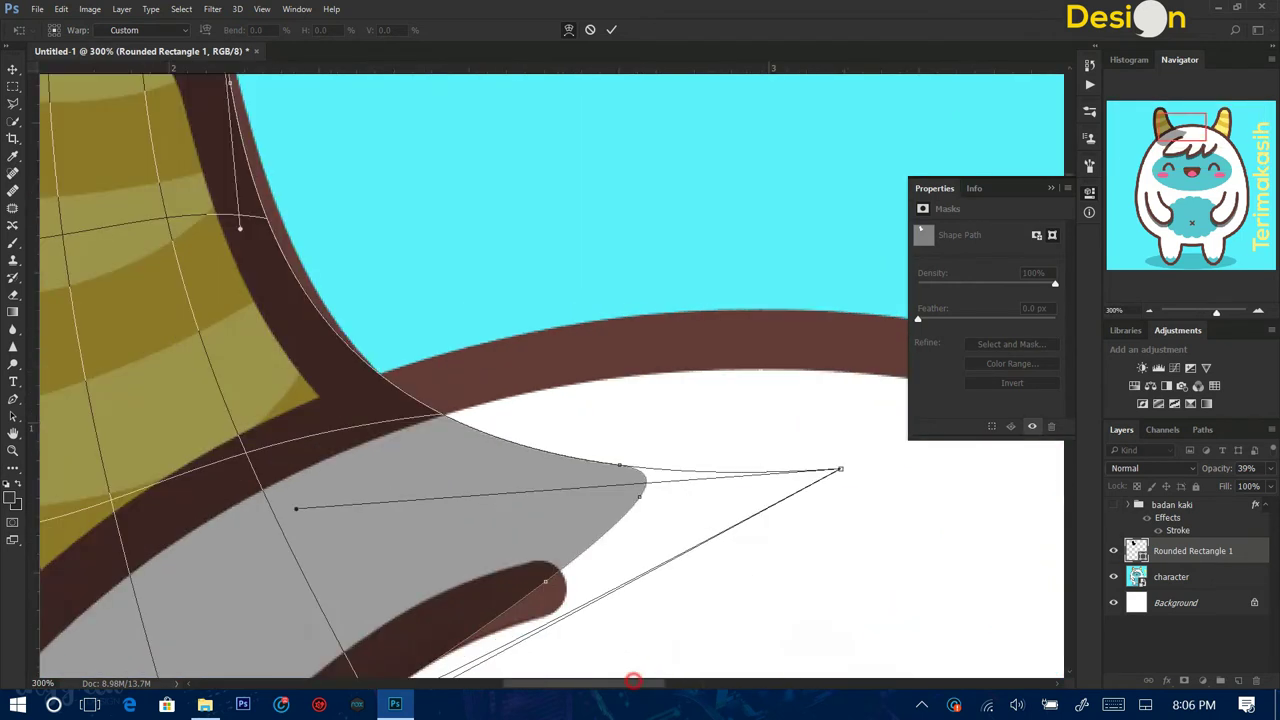
scroll(550, 370, "up", 3)
scroll(550, 370, "up", 3)
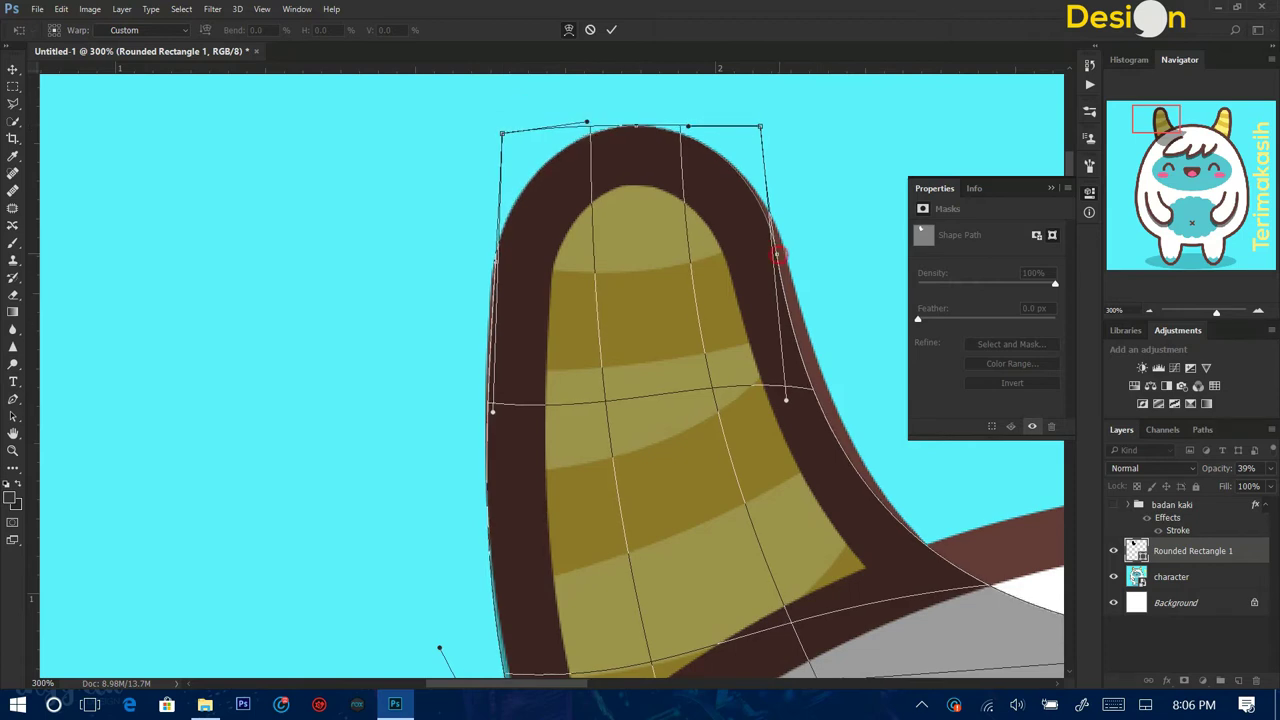
left_click_drag(785, 400, 808, 375)
scroll(550, 370, "right", 5)
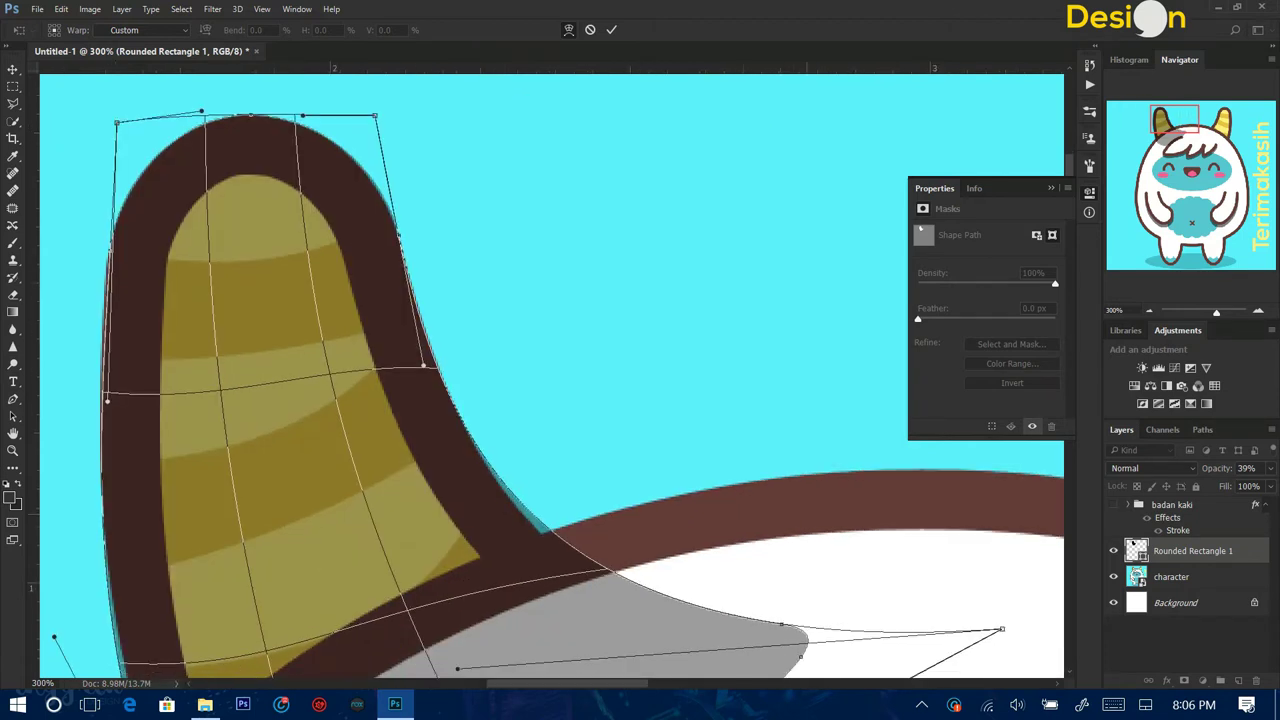
scroll(550, 370, "down", 3)
scroll(560, 600, "down", 2)
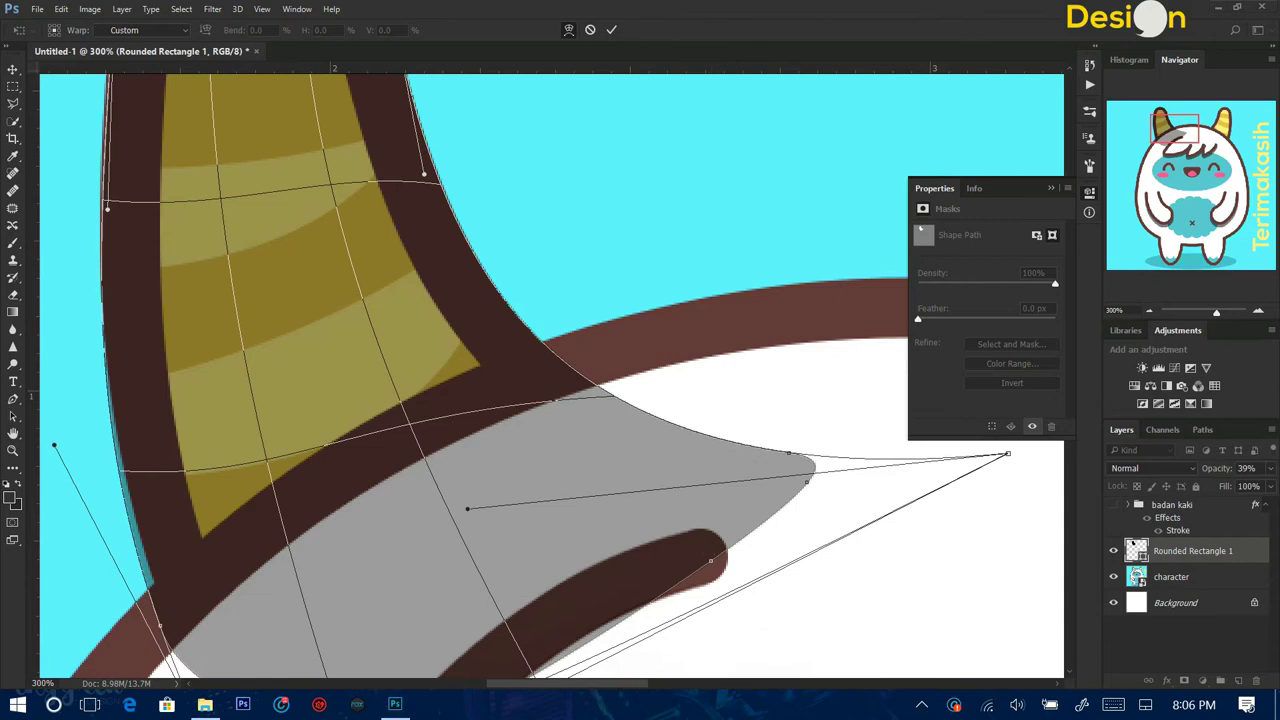
scroll(560, 600, "left", 5)
scroll(560, 600, "down", 2)
mouse_move(548, 625)
left_mouse_down()
mouse_move(563, 645)
mouse_move(572, 633)
left_mouse_up()
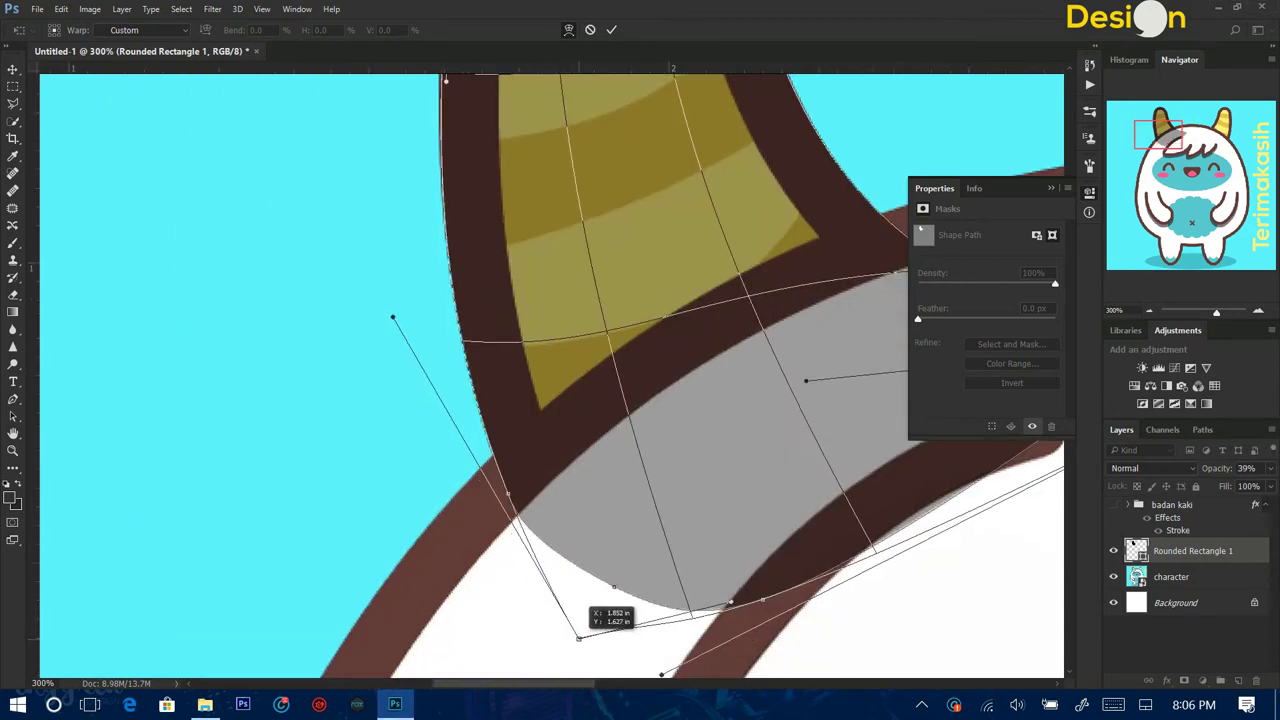
scroll(572, 633, "up", 5)
scroll(572, 633, "up", 2)
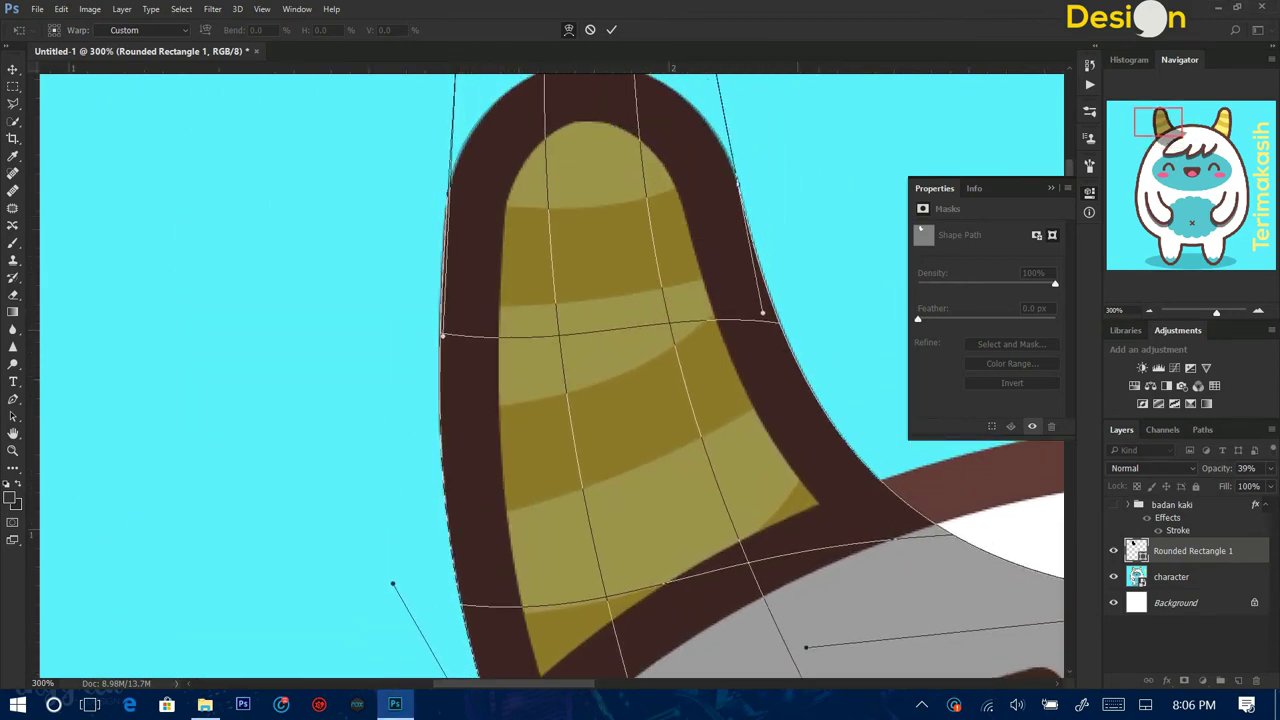
key("Return")
key("ctrl+1")
Restore the horn shape to full opacity with a yellow fill.
key("0")
left_click(1113, 551)
left_click(1113, 551)
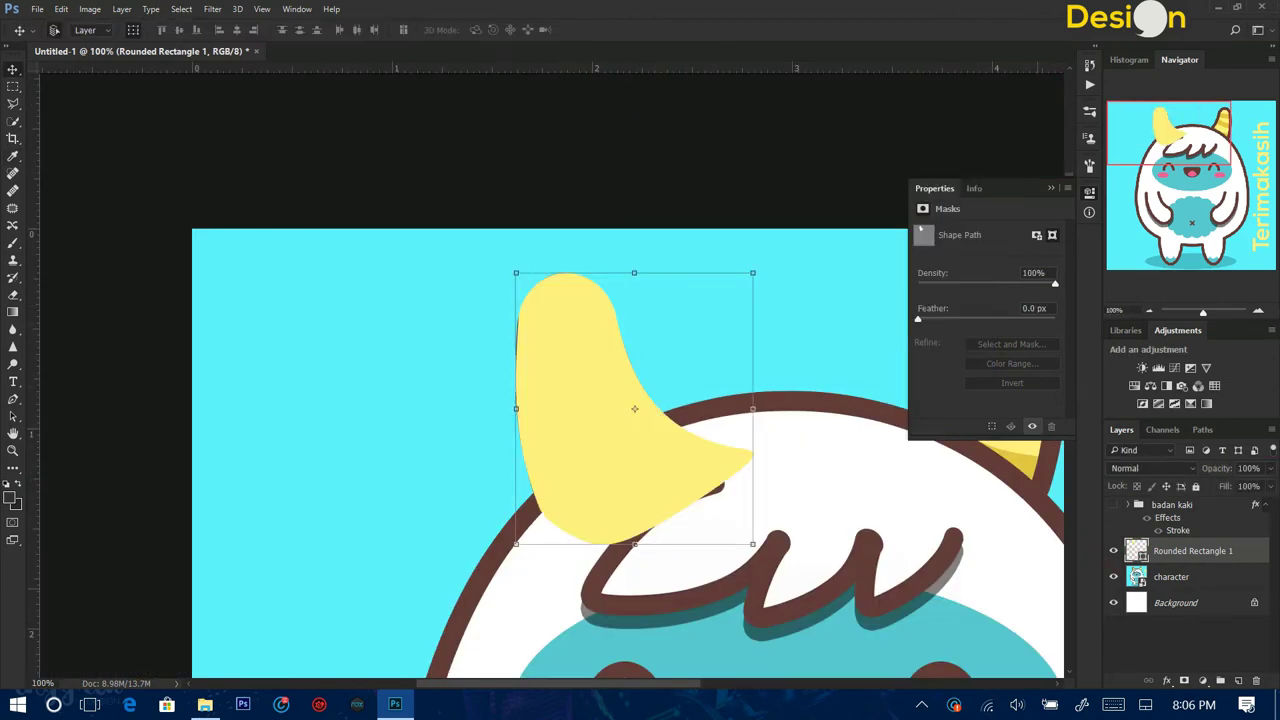
left_click(1190, 640)
scroll(580, 450, "left", 2)
Add a 35 px inside brown Stroke to the horn and hide the body group.
left_click(1051, 188)
left_click(1190, 551)
left_click(1167, 680)
left_click(1143, 497)
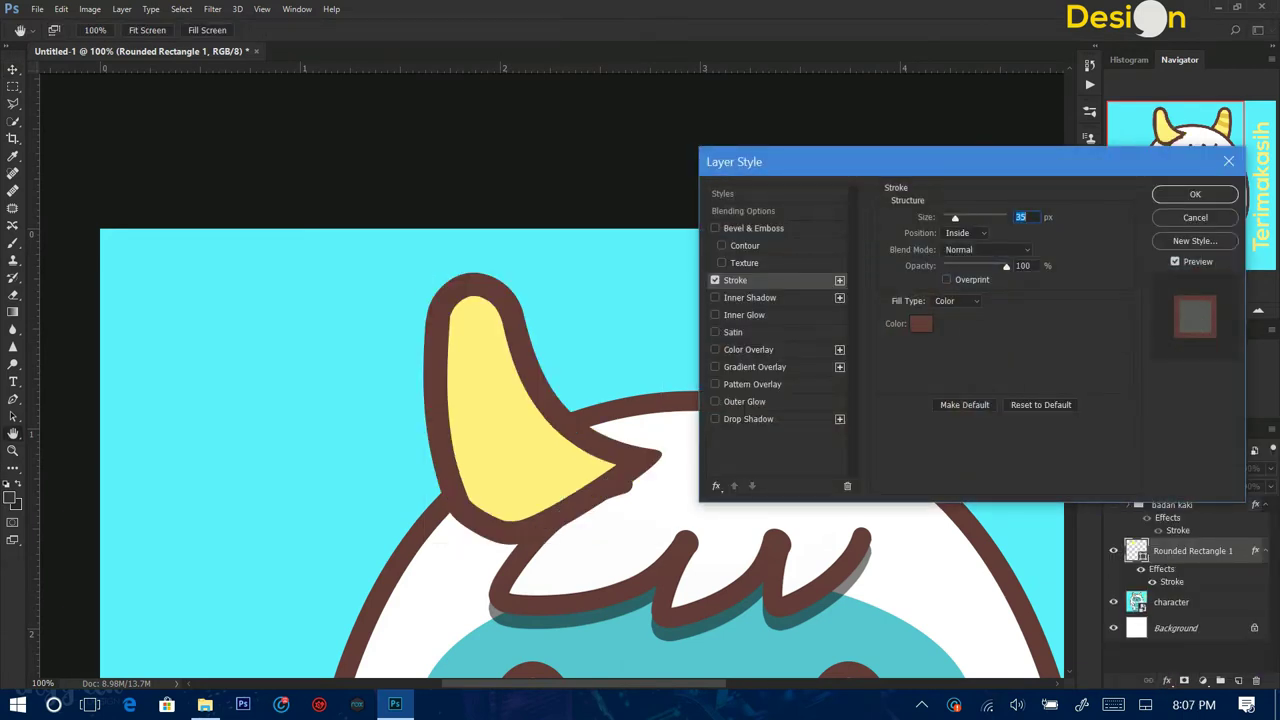
left_click(1195, 194)
left_click(1113, 504)
left_click(1113, 504)
key("ctrl+plus")
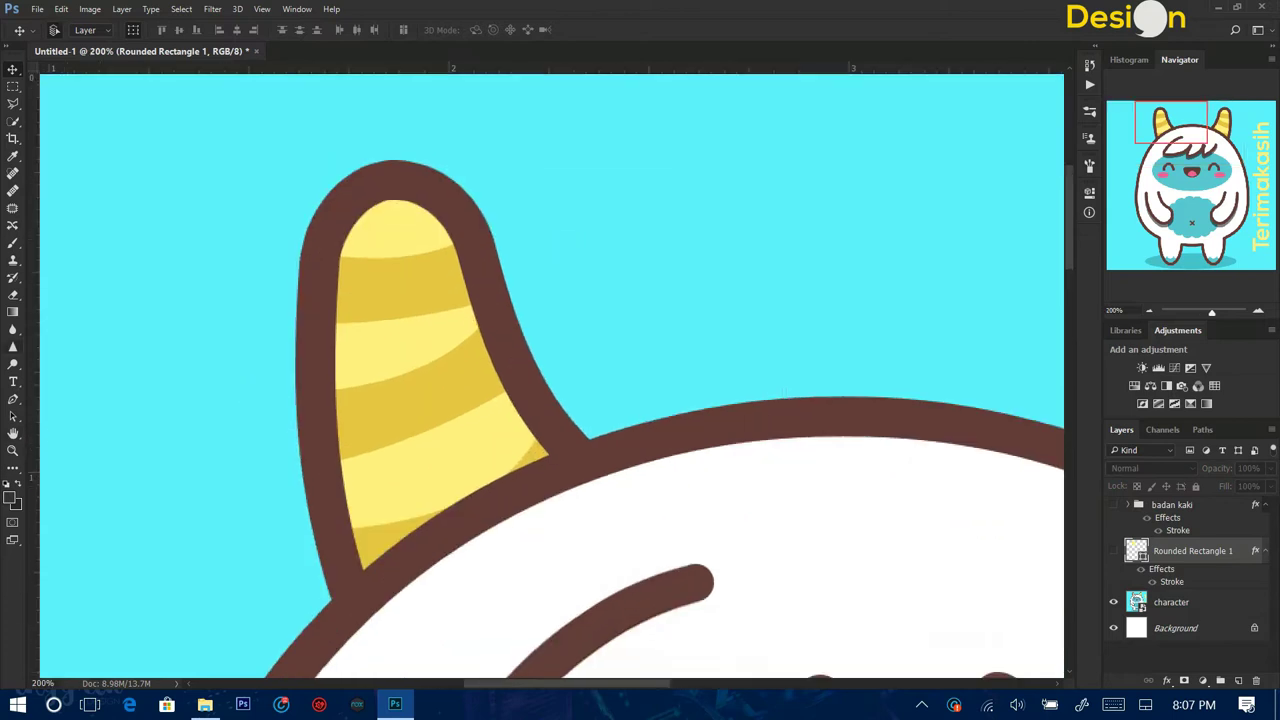
left_click(13, 467)
Draw a darker-yellow band rectangle across the top of the horn.
left_click(80, 388)
left_click_drag(237, 235, 550, 307)
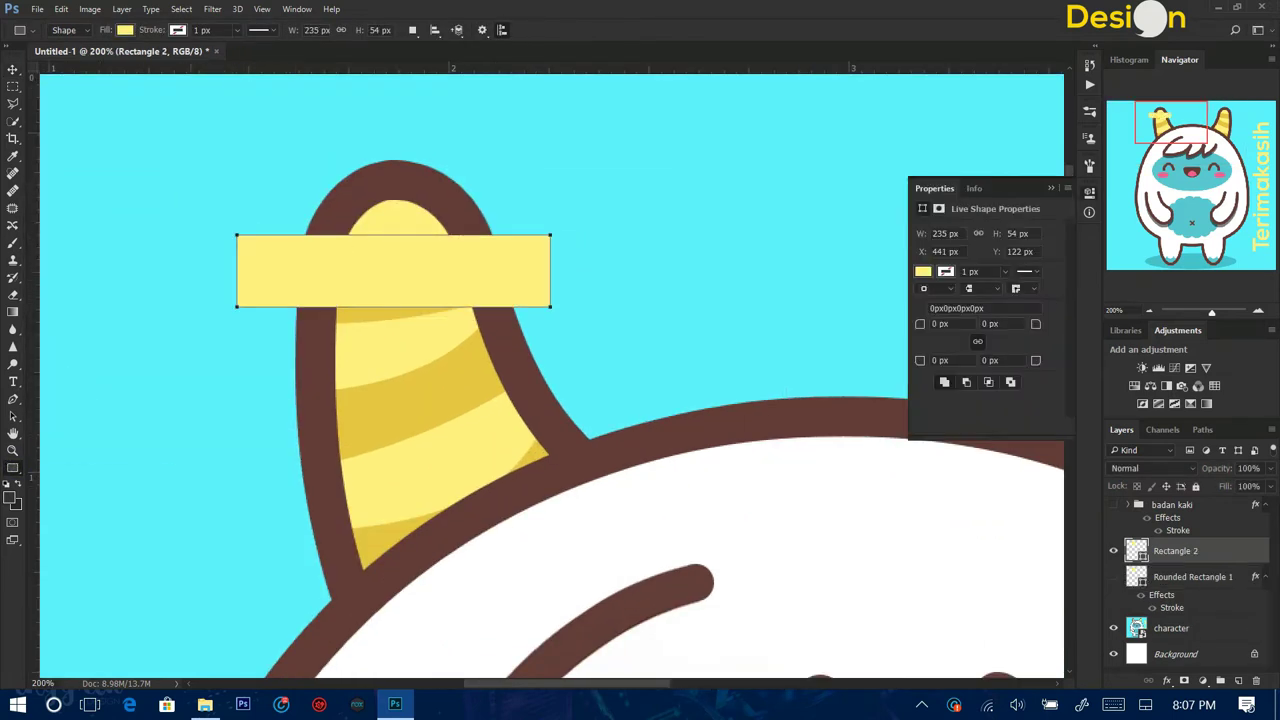
left_click(124, 30)
left_click(194, 84)
left_click(425, 403)
key("Return")
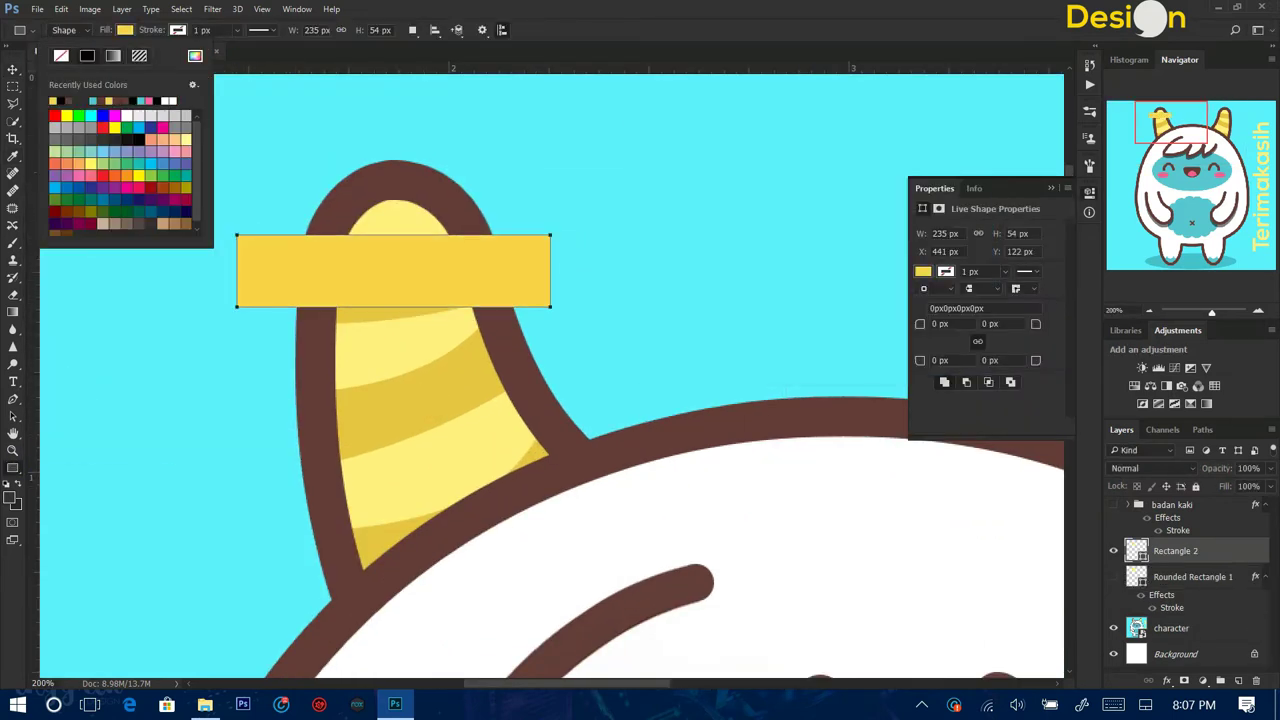
Warp the band to arch along the horn and tilt it about five degrees.
key("ctrl+t")
left_click_drag(390, 234, 395, 272)
right_click(392, 250)
left_click(435, 389)
left_click_drag(393, 322, 393, 336)
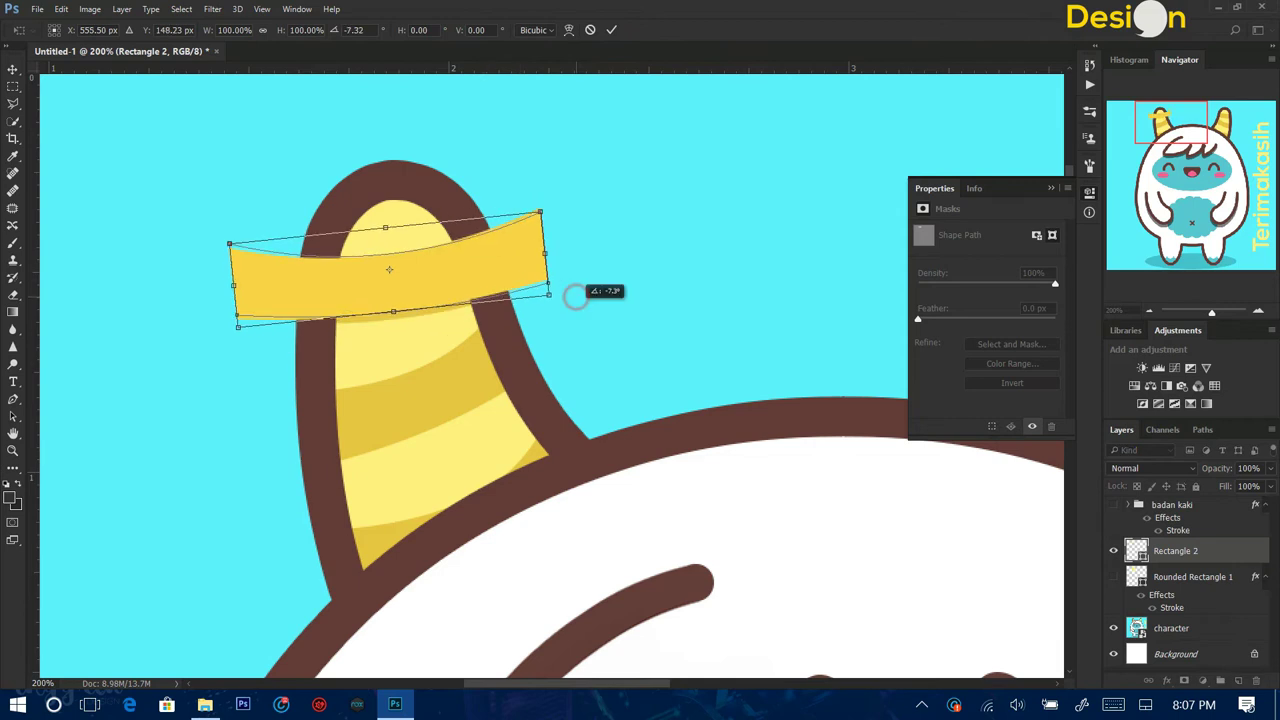
left_click_drag(565, 349, 560, 300)
key("Down")
key("Down")
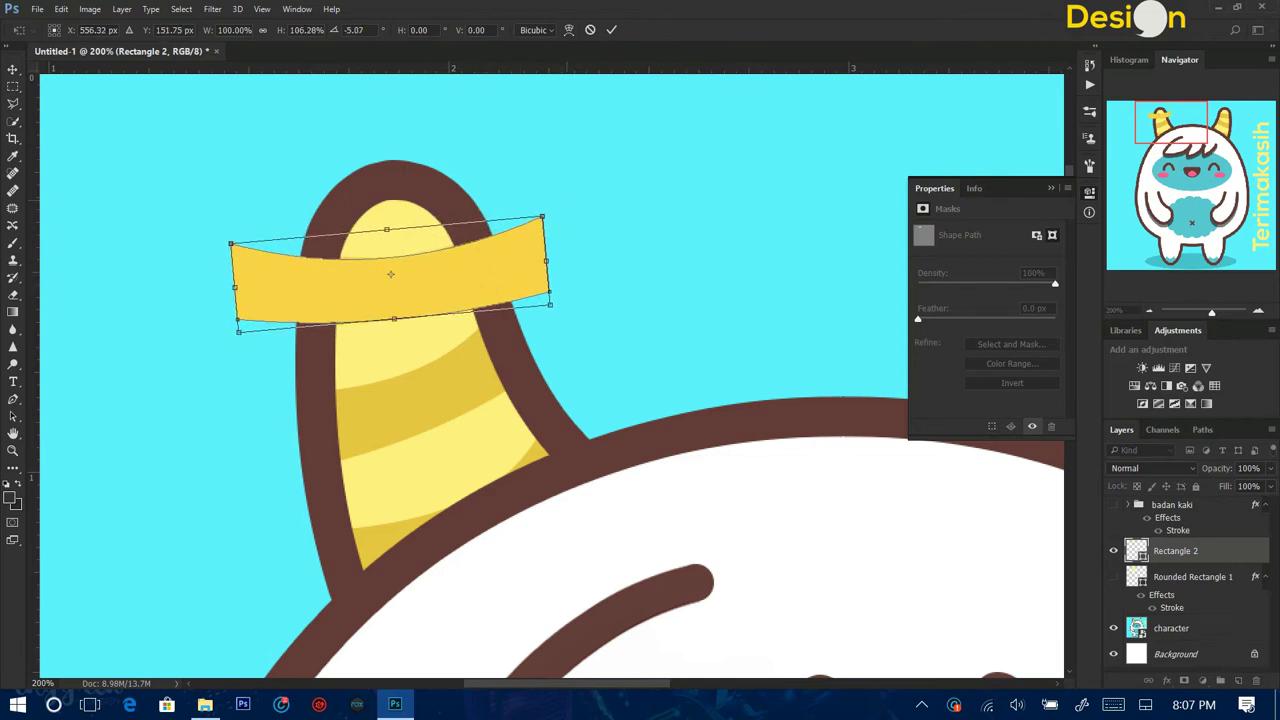
key("Return")
Clip the yellow band to the horn shape and check against the reference.
right_click(1197, 553)
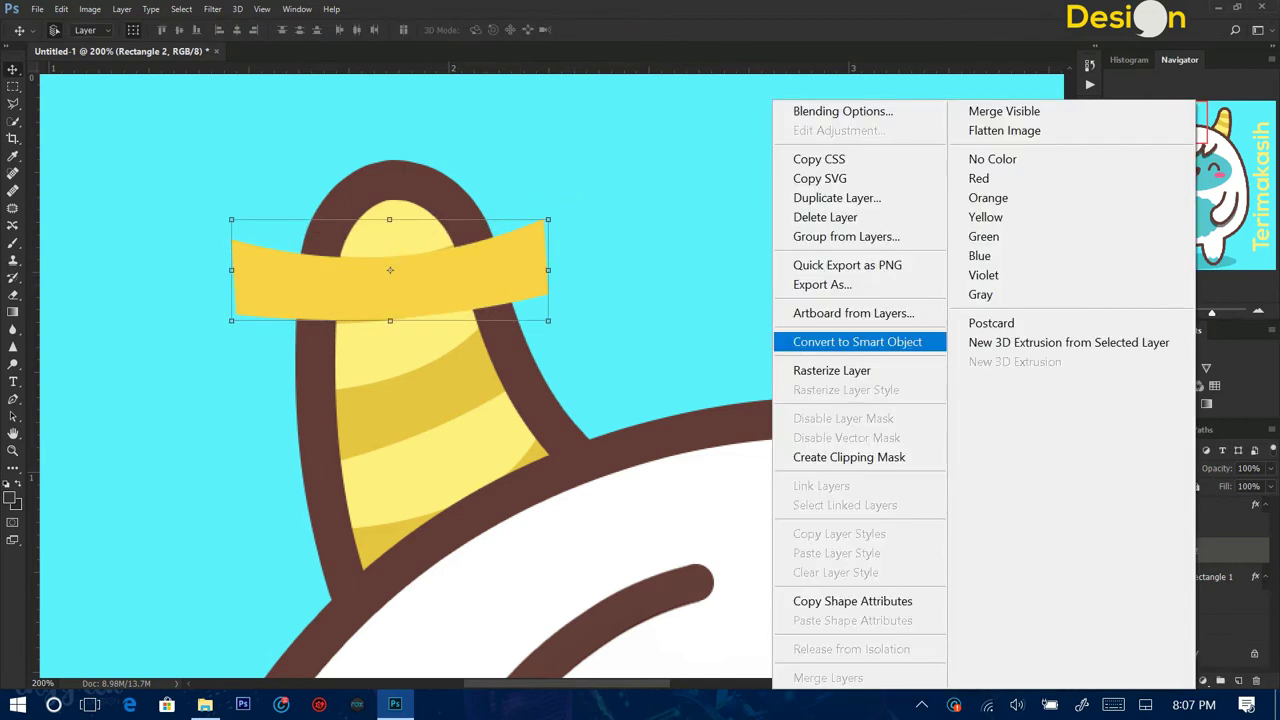
left_click(849, 457)
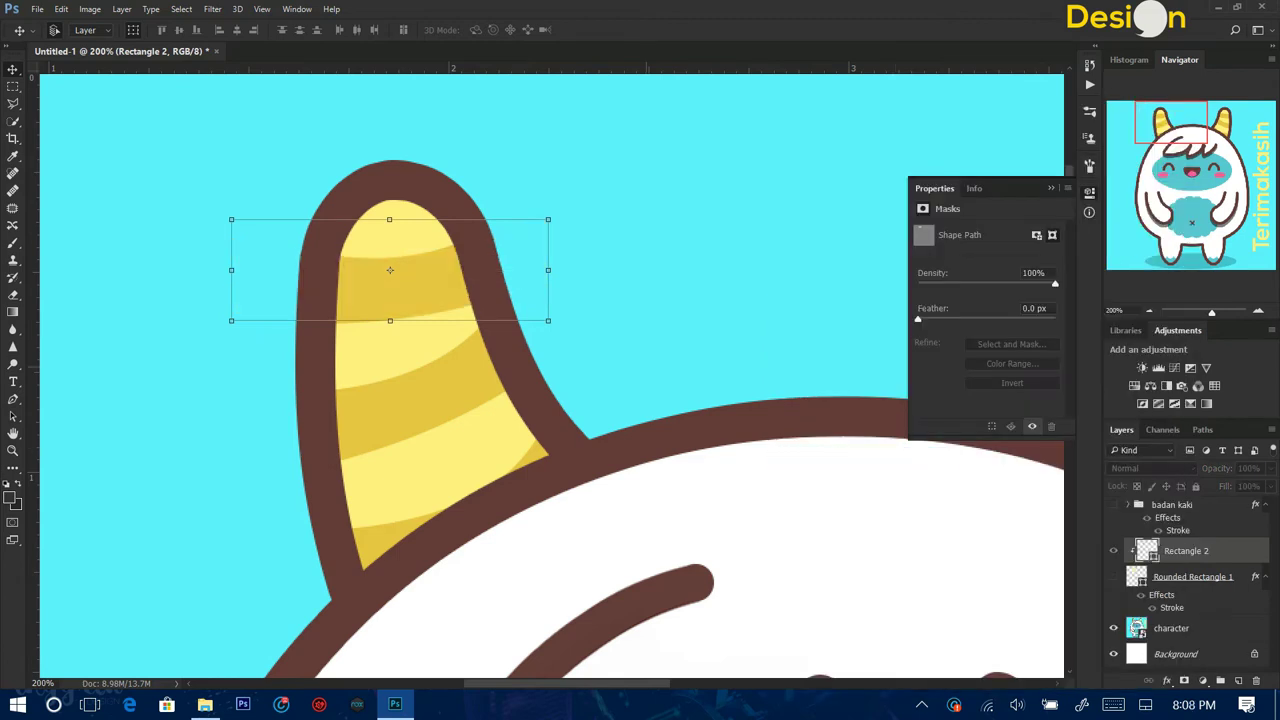
left_click(1113, 576)
left_click(1113, 576)
Add two band copies lower on the horn, narrowed and tilted to match the stripes.
key("ctrl+j")
left_click_drag(390, 270, 390, 370)
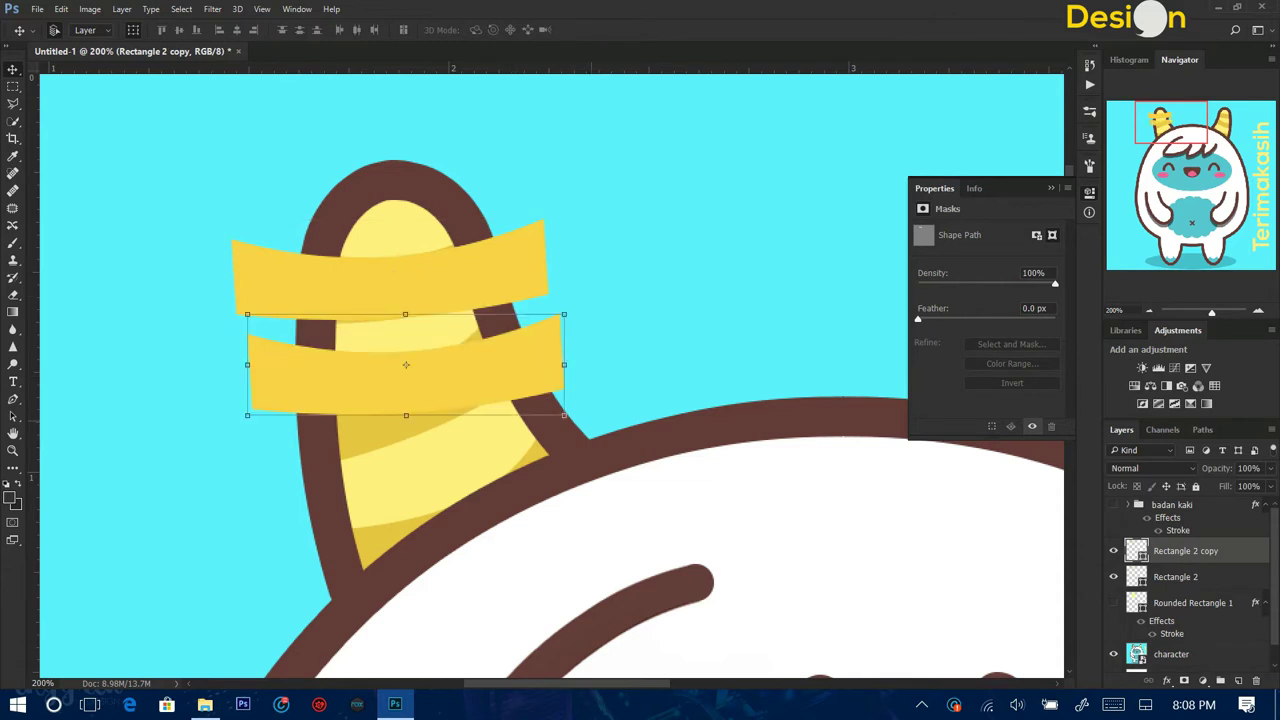
key("ctrl+t")
left_click_drag(600, 390, 650, 345)
left_click_drag(563, 340, 531, 349)
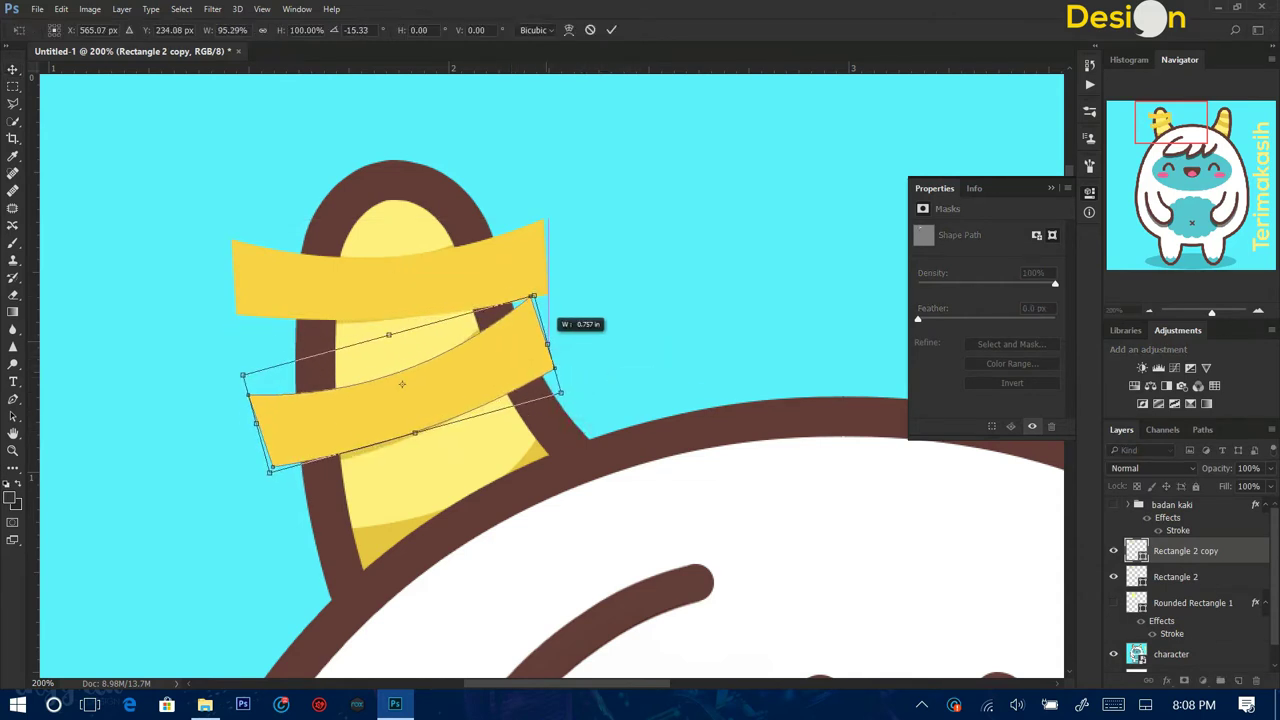
left_click_drag(270, 469, 272, 474)
key("Return")
left_click(480, 270)
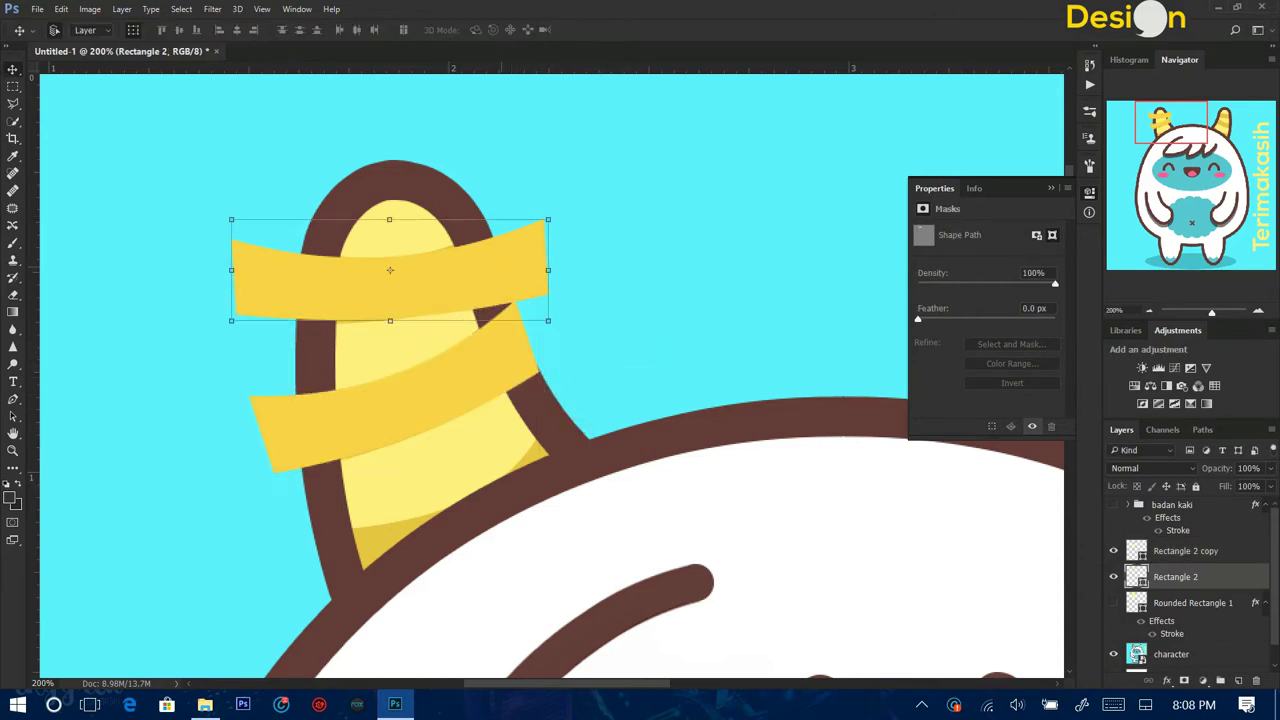
mouse_move(480, 270)
left_mouse_down()
mouse_move(610, 552)
mouse_move(567, 432)
left_mouse_up()
key("ctrl+t")
key("Return")
Clip all three yellow bands to the horn shape.
key("ctrl+alt+g")
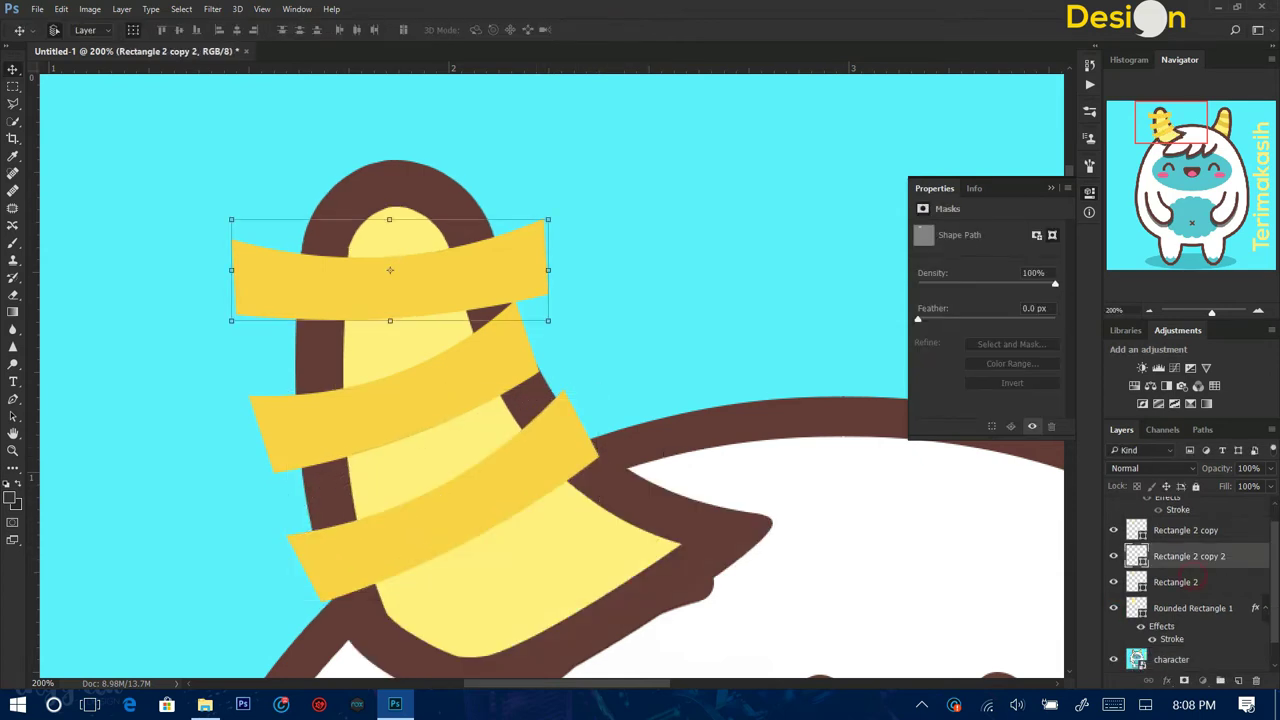
key("alt+bracketleft")
key("ctrl+alt+g")
key("alt+bracketright")
key("alt+bracketright")
key("ctrl+alt+g")
left_click(1089, 192)
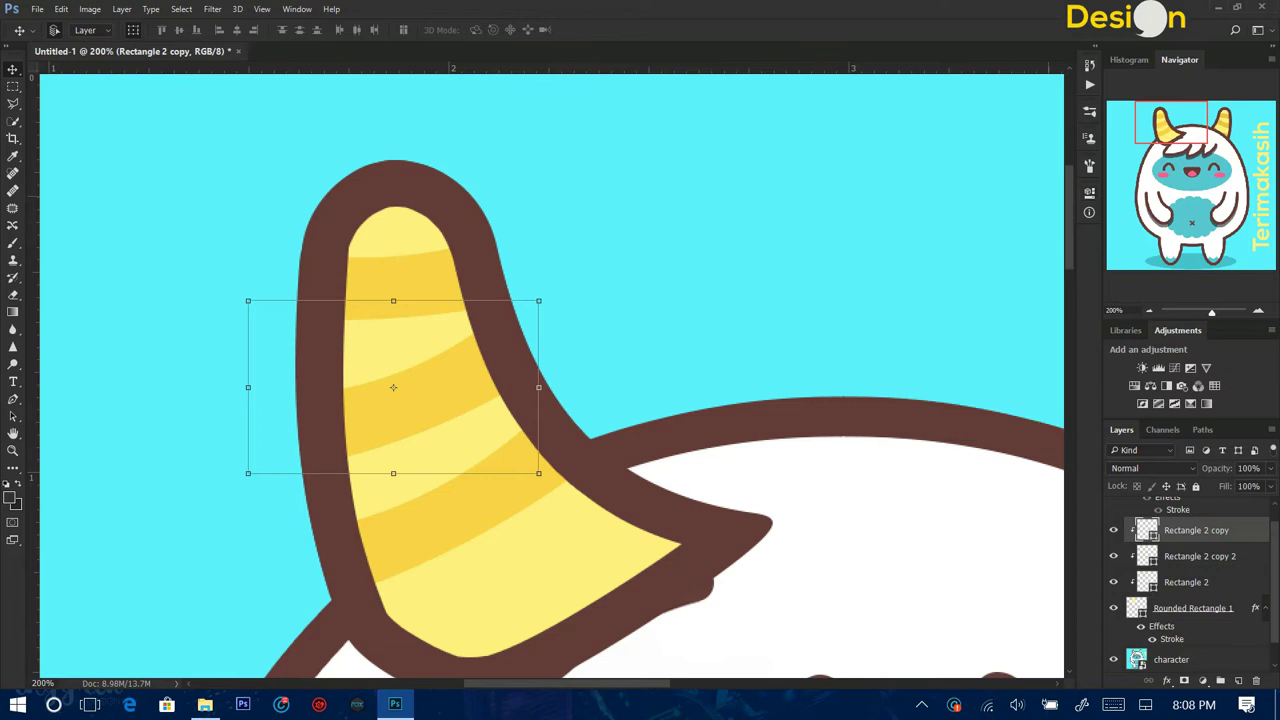
Group the horn layers as 'tanduk kiri' and duplicate the group.
key("ctrl+0")
scroll(1190, 580, "up", 1)
left_click(1113, 504)
left_click(1207, 628, "shift")
key("ctrl+g")
double_click(1156, 545)
type("tanduk kiri")
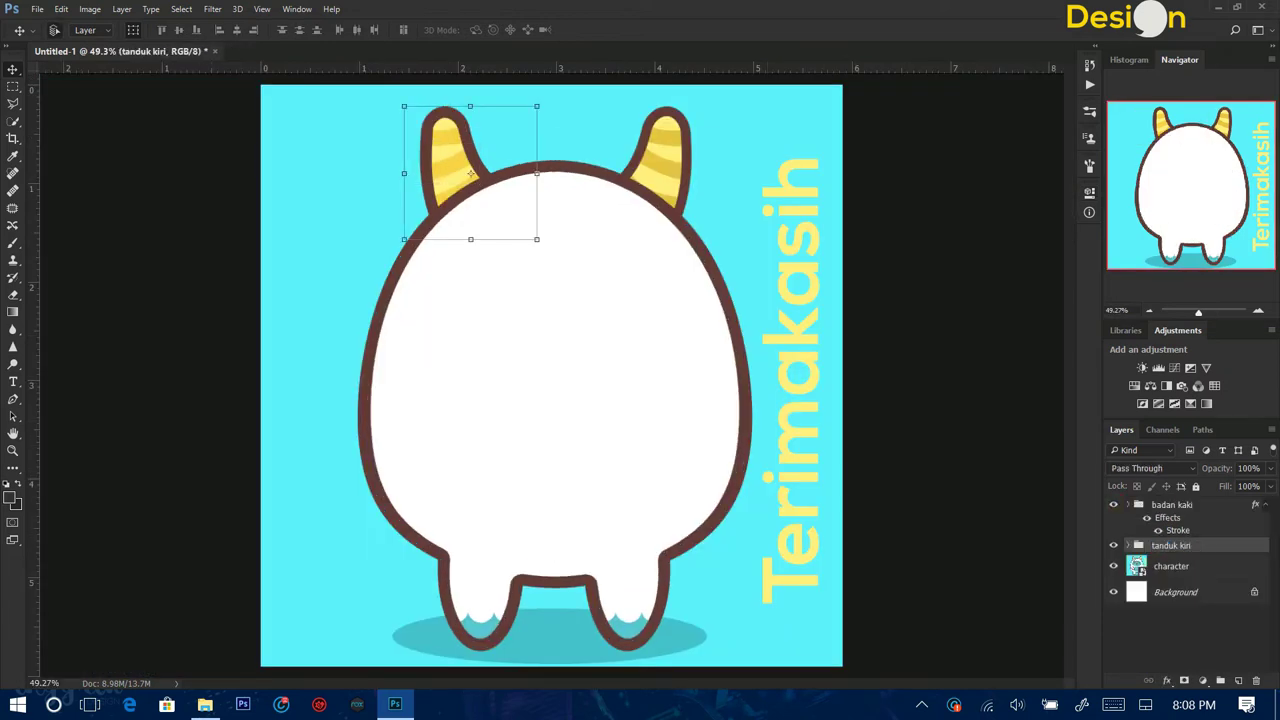
right_click(1170, 545)
left_click(960, 168)
Flip the horn copy horizontally and place it on the head's right as the right horn.
left_click(757, 211)
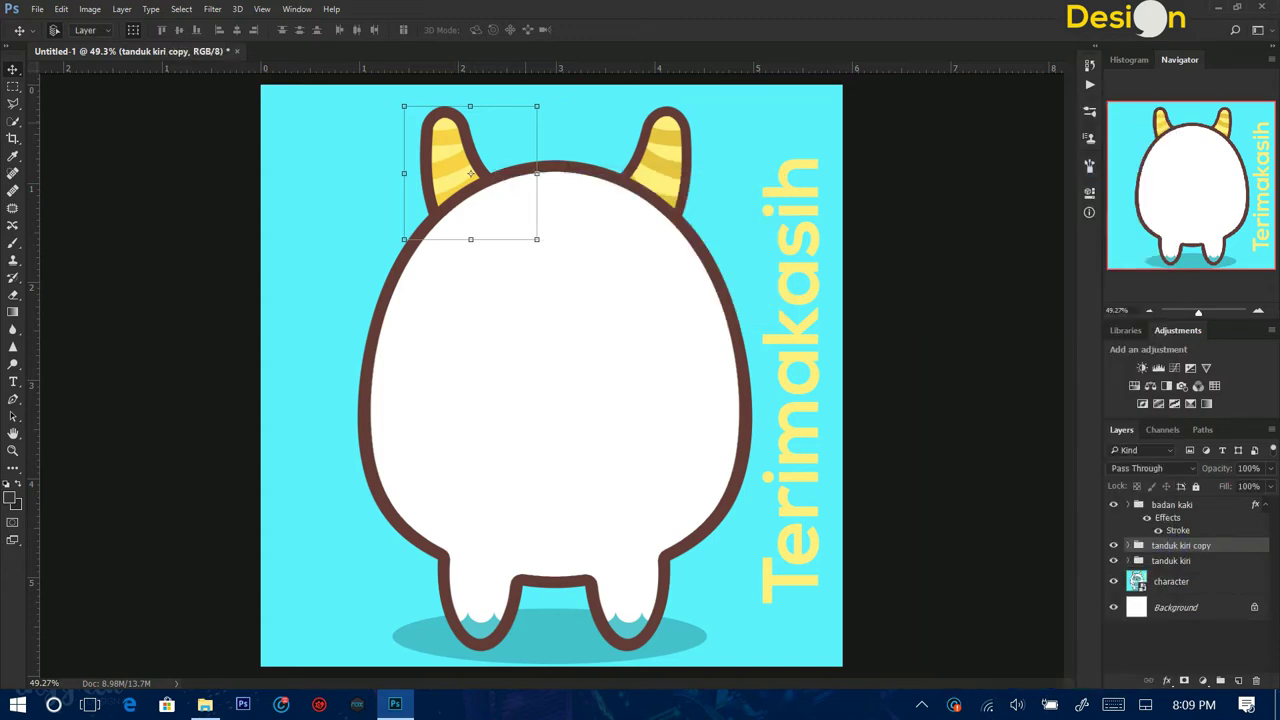
key("ctrl+t")
right_click(536, 110)
left_click(601, 383)
left_click_drag(480, 200, 651, 200)
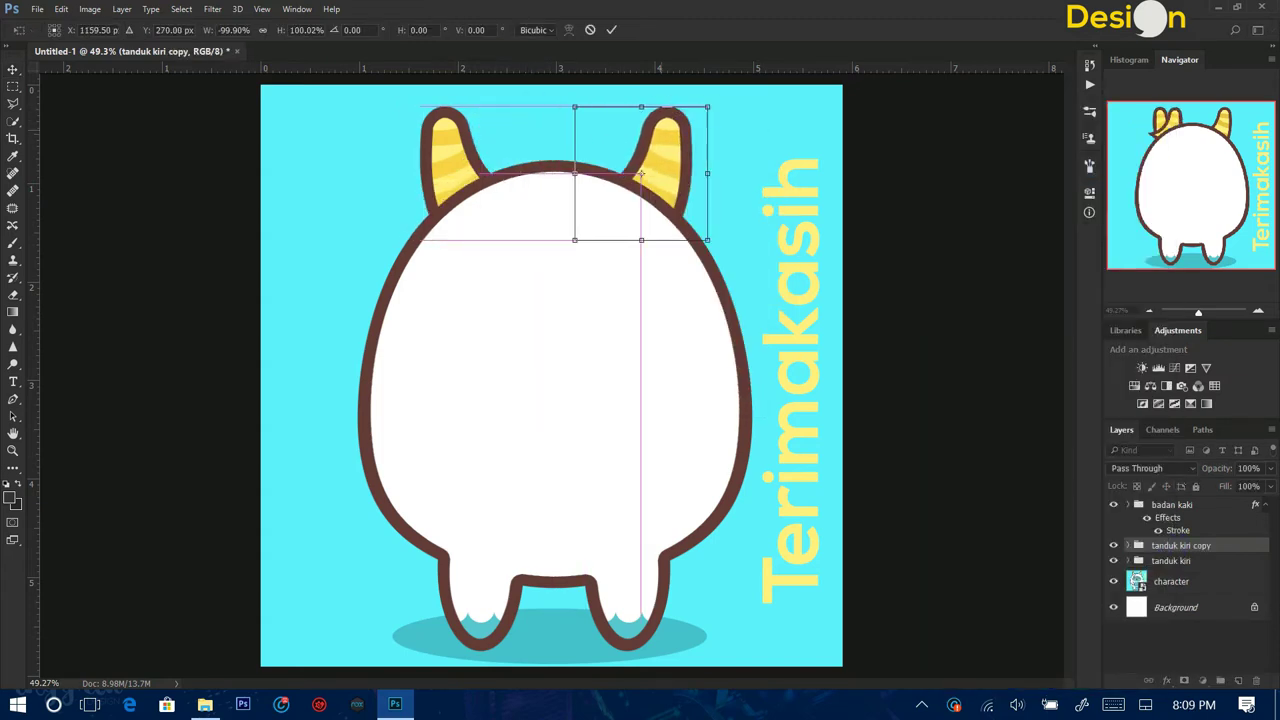
key("Return")
Hide the redrawn body to reveal the reference face at 100% zoom, adding an empty layer.
key("ctrl+plus")
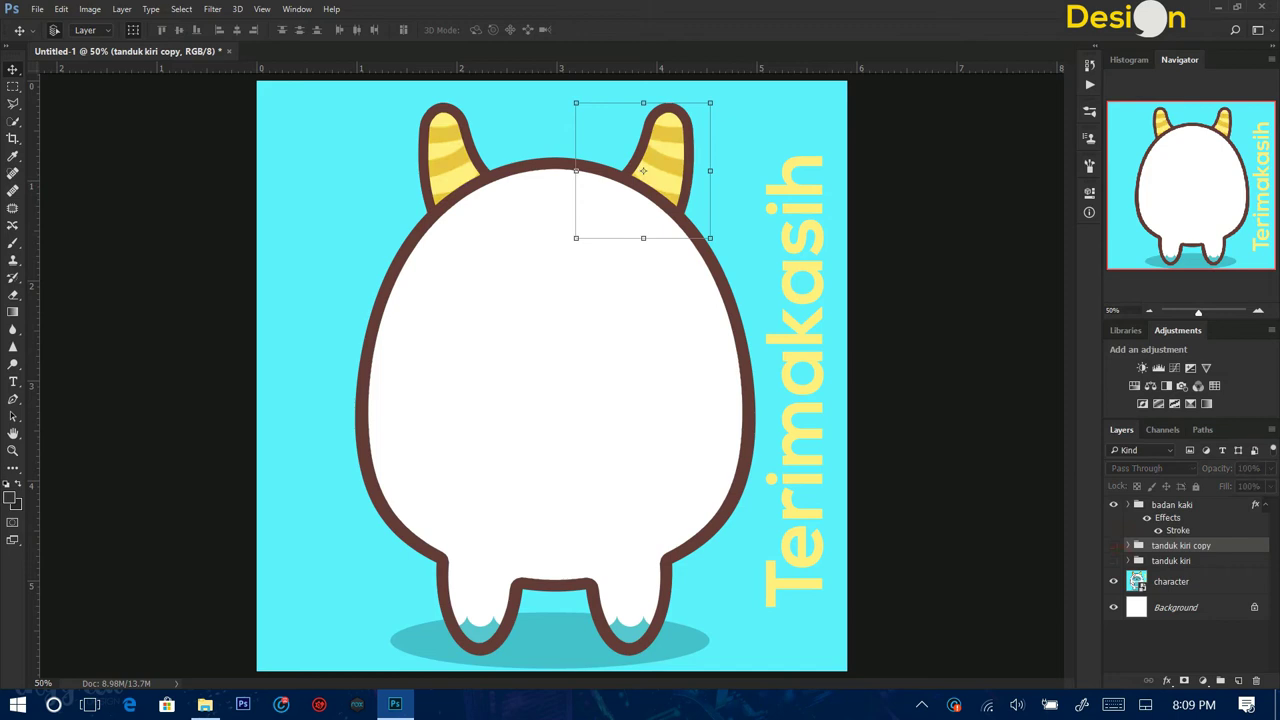
left_click(1113, 504)
key("ctrl+plus")
key("ctrl+plus")
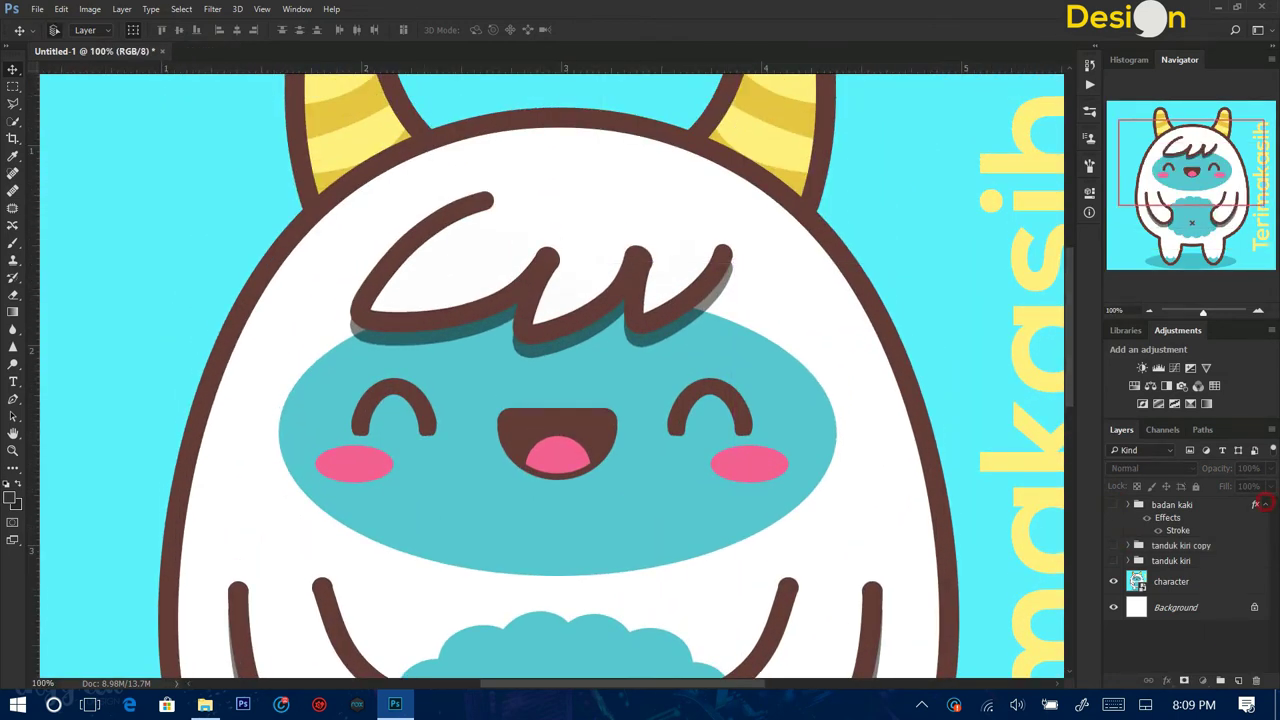
key("ctrl+shift+alt+n")
Draw an ellipse over the first hair loop and rotate it along the hair.
key("u")
left_click_drag(428, 148, 522, 374)
key("ctrl+t")
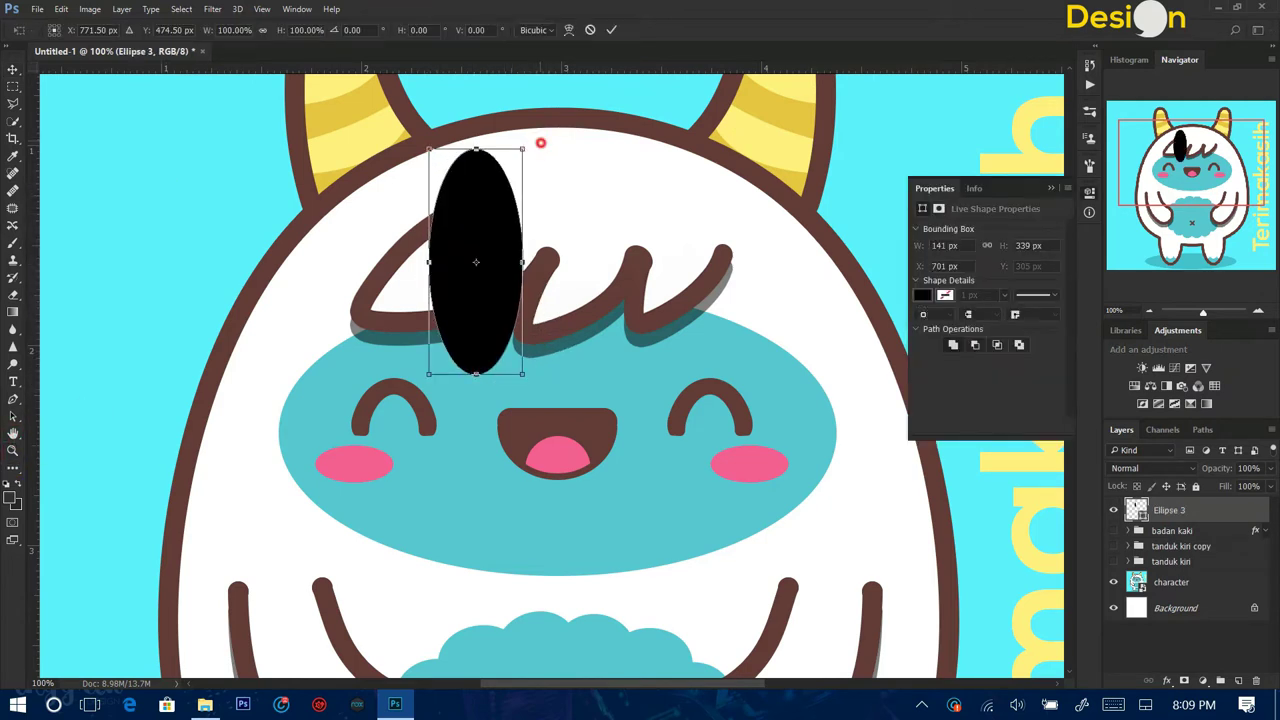
left_click_drag(543, 137, 616, 249)
key("ctrl+plus")
scroll(526, 318, "left", 2)
left_click_drag(540, 330, 568, 316)
Warp the ellipse so its outline traces the curve of the first hair loop.
right_click(808, 272)
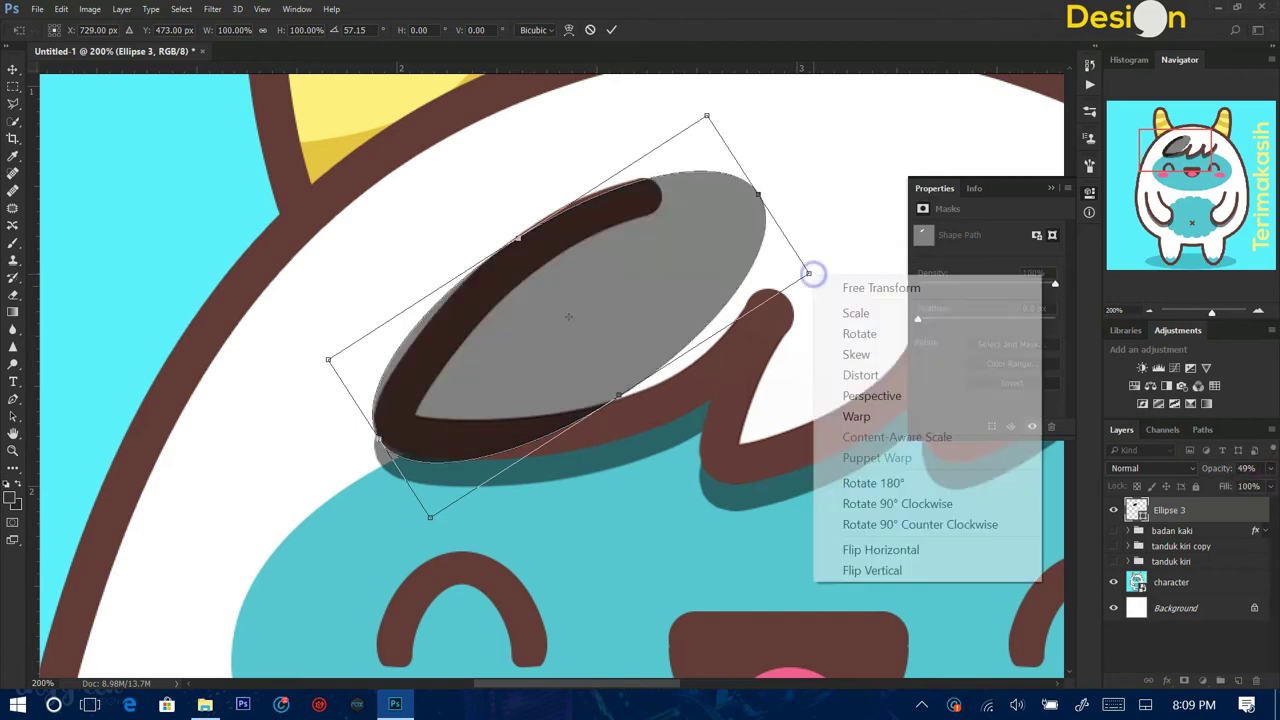
left_click(857, 391)
left_click_drag(640, 198, 645, 192)
left_click_drag(362, 412, 368, 431)
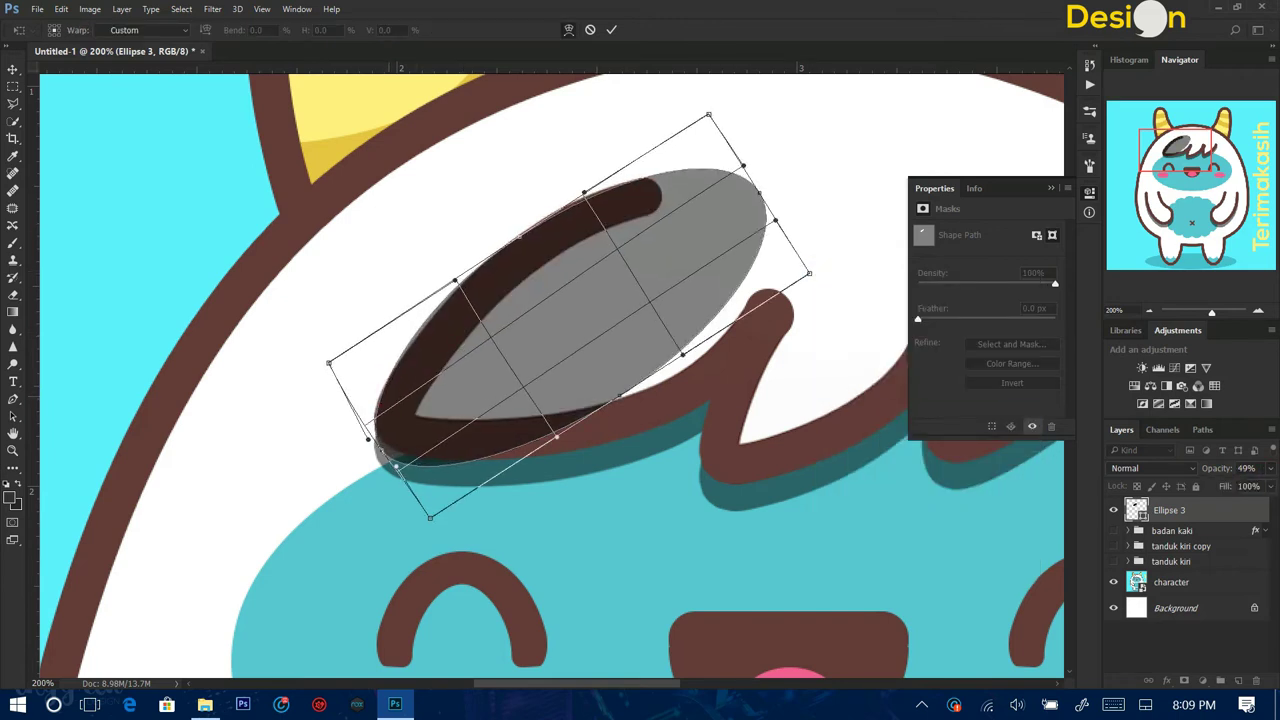
left_click_drag(329, 362, 337, 382)
left_click_drag(430, 517, 423, 502)
left_click_drag(600, 405, 625, 455)
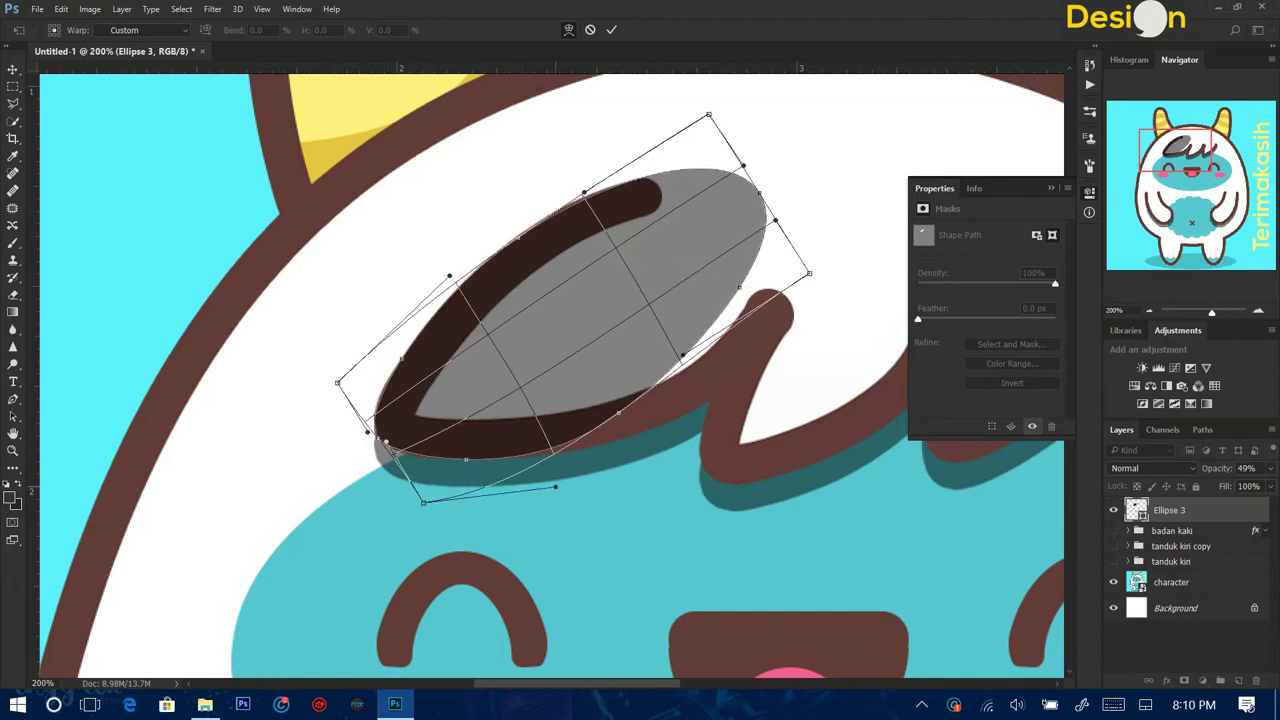
left_click_drag(577, 524, 557, 488)
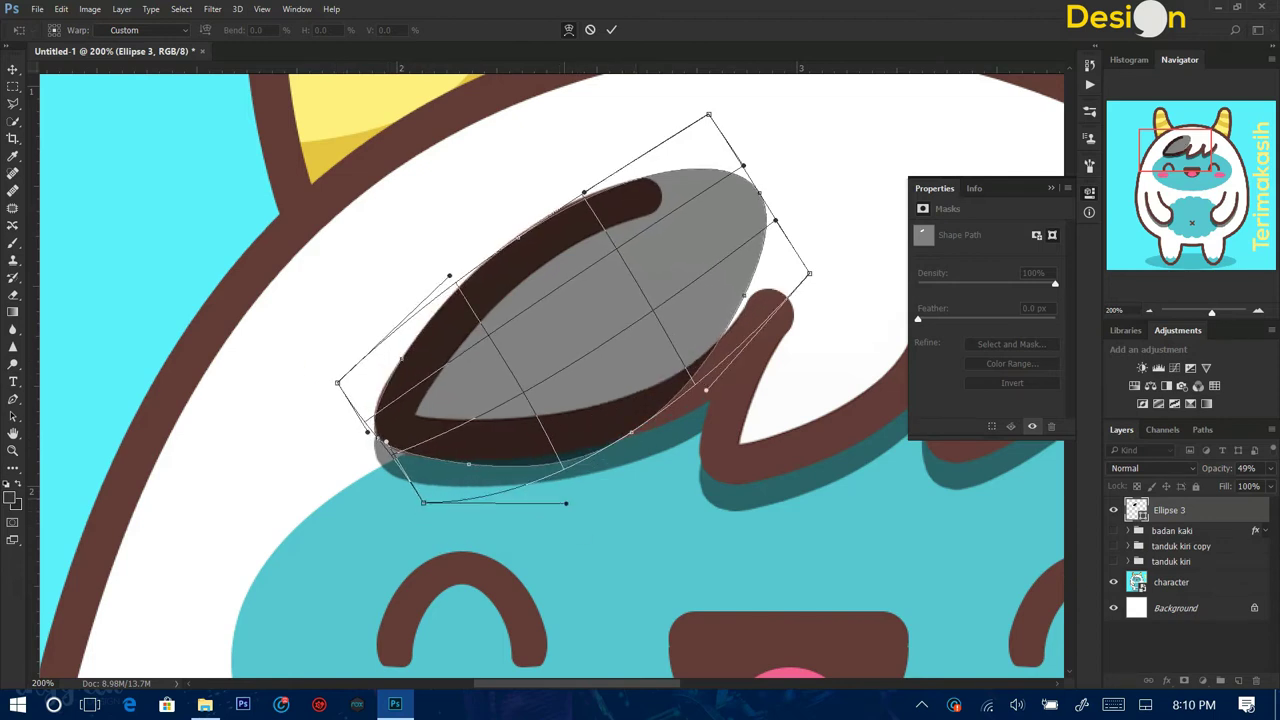
left_click_drag(706, 390, 819, 377)
left_click_drag(809, 273, 835, 288)
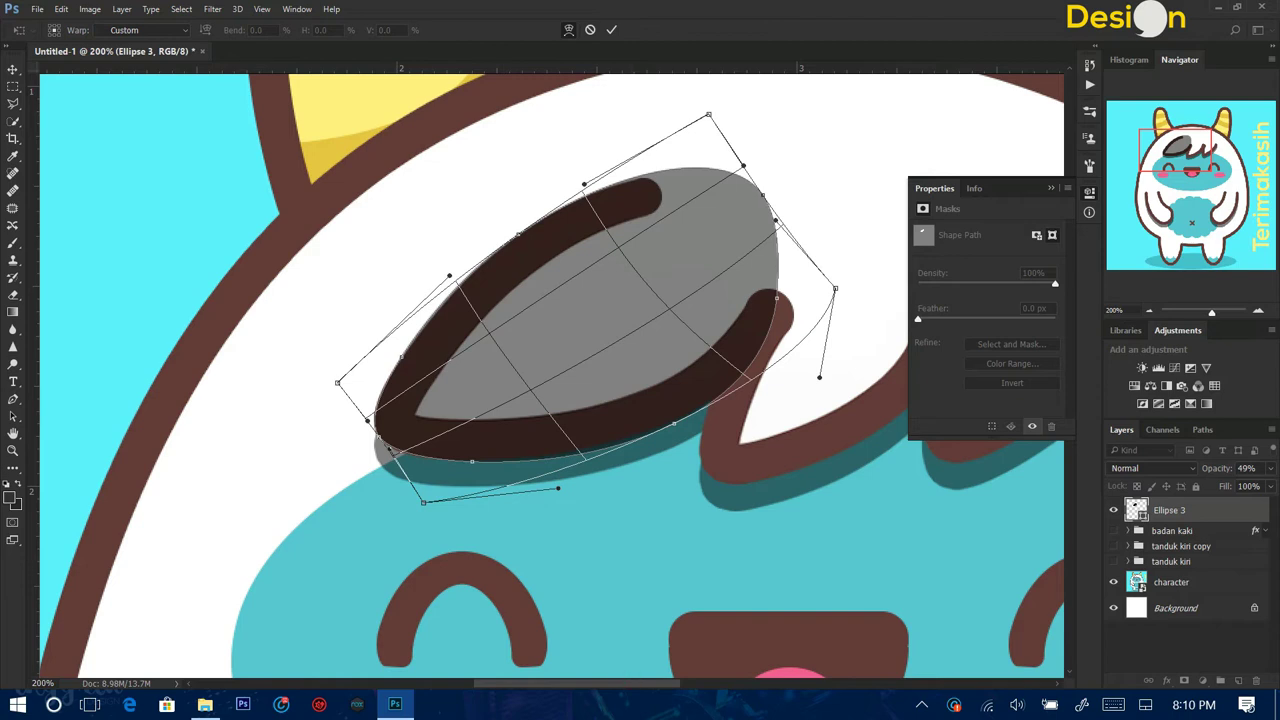
scroll(550, 370, "right", 2)
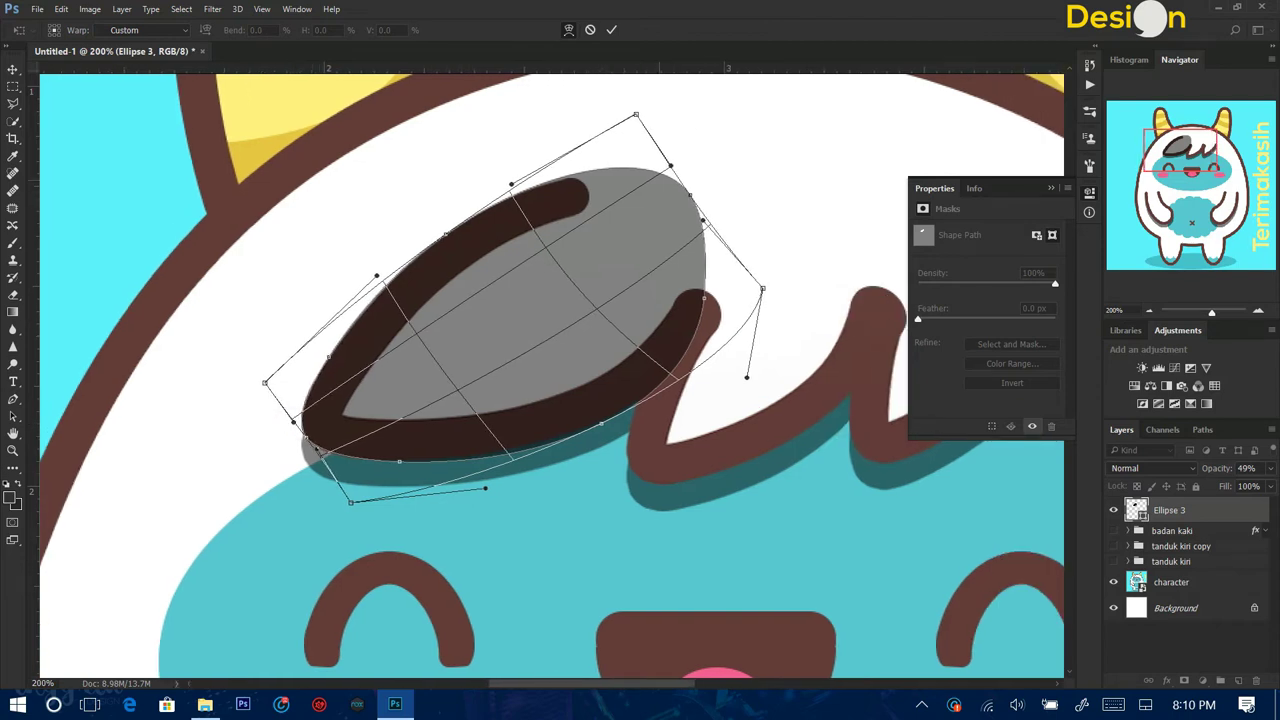
left_click_drag(670, 165, 664, 189)
left_click(611, 29)
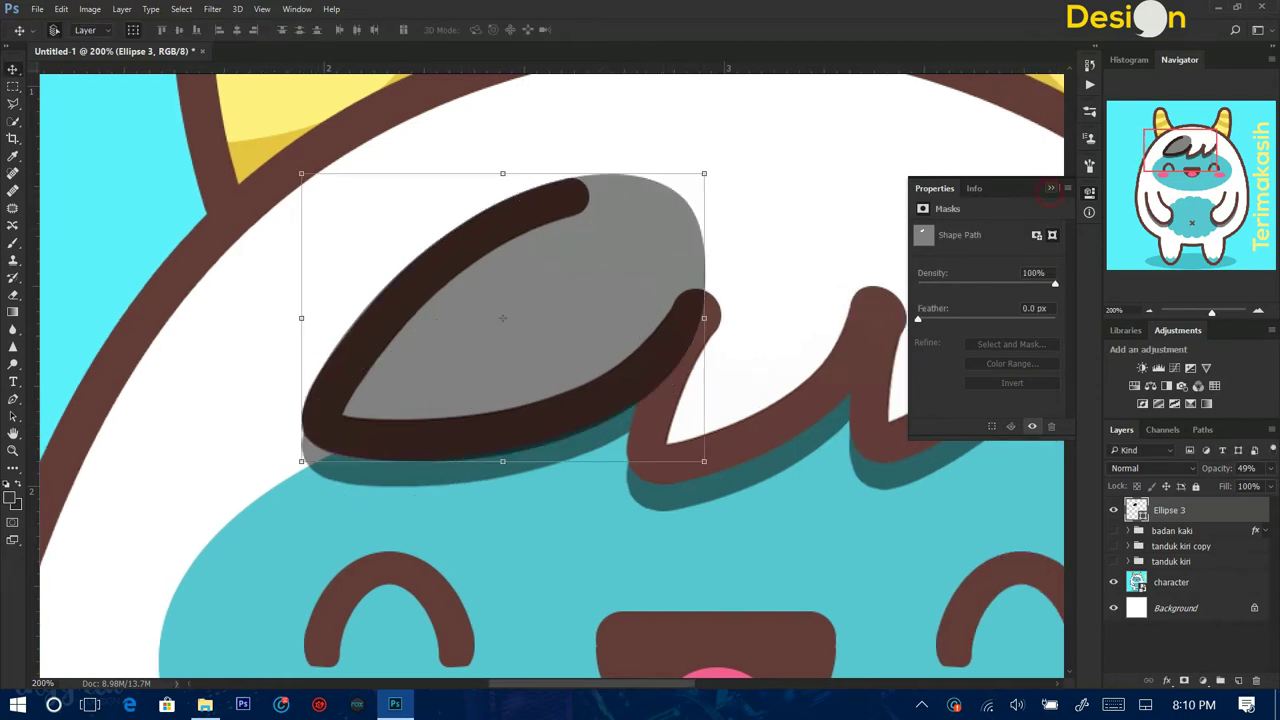
Restore the ellipse to full opacity and give it a white fill.
left_click(1051, 188)
scroll(550, 370, "right", 2)
left_click(1270, 468)
left_click_drag(1245, 486, 1276, 486)
left_click(1166, 680)
left_click(1137, 510)
double_click(1137, 510)
left_click(651, 171)
left_click(946, 155)
Add a 30 px brown stroke layer effect to the ellipse.
left_click(1166, 680)
left_click(1160, 500)
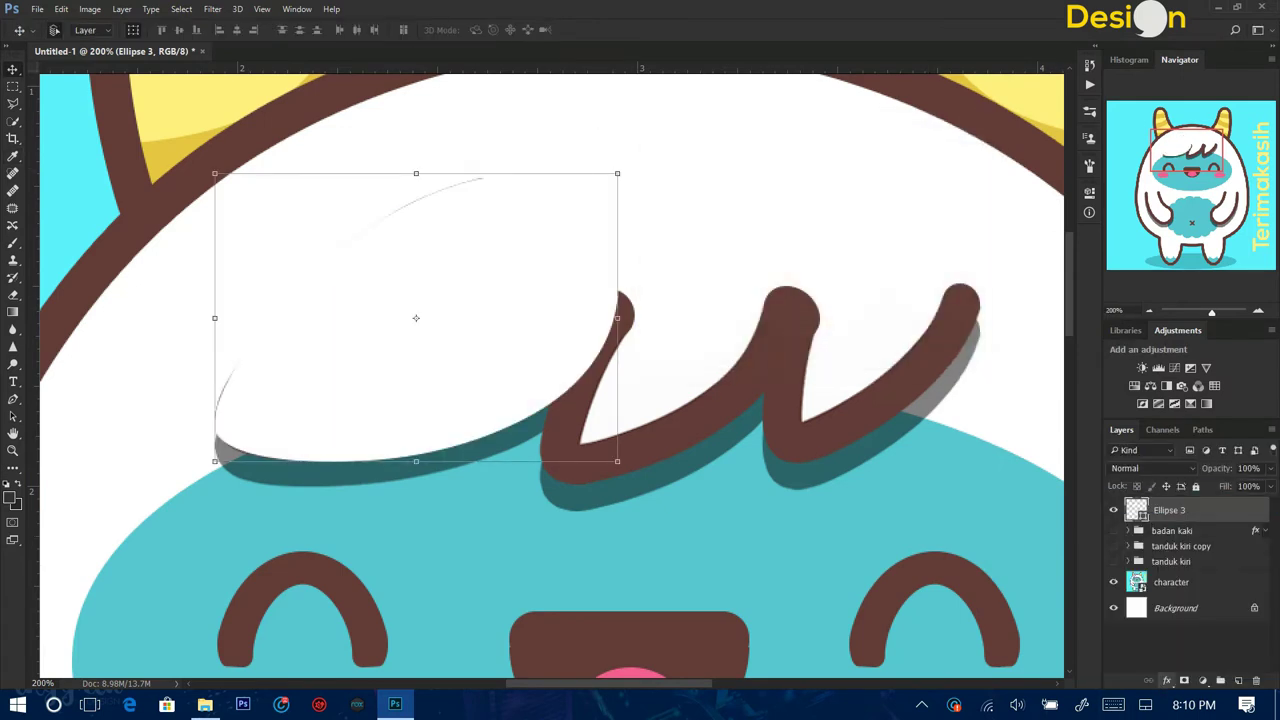
type("30")
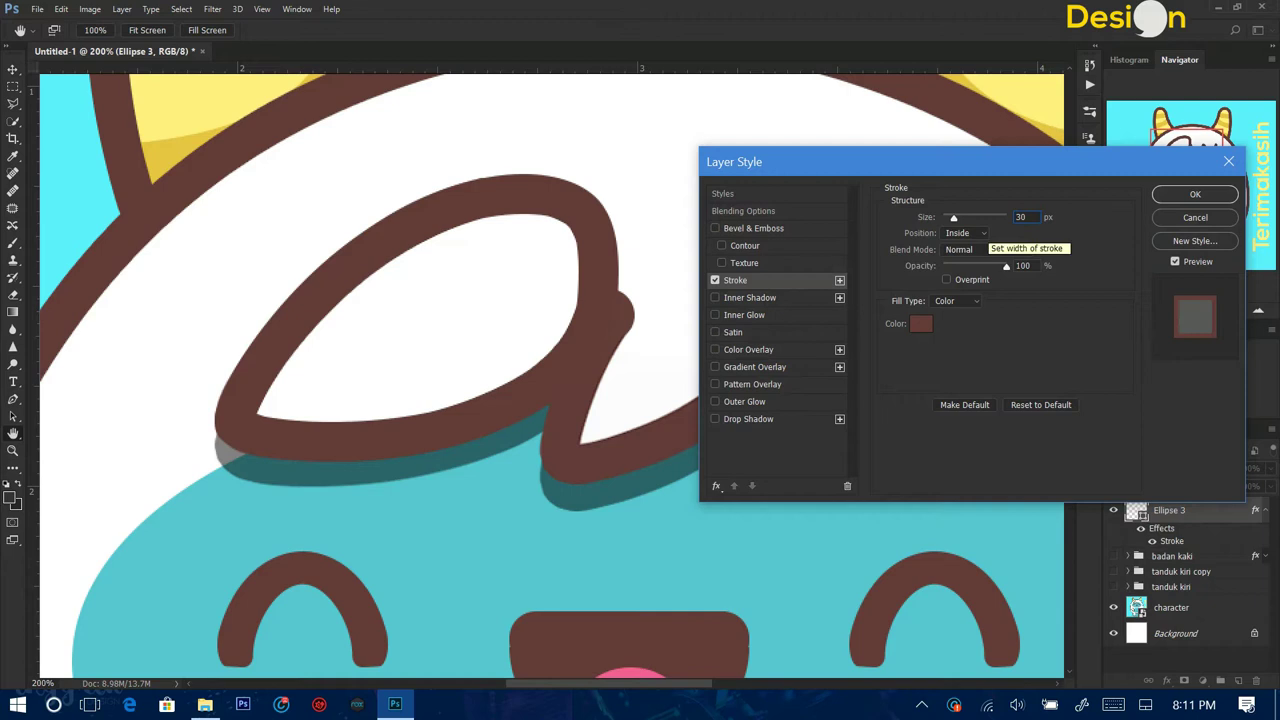
key("Return")
left_click(1166, 680)
left_click(1160, 497)
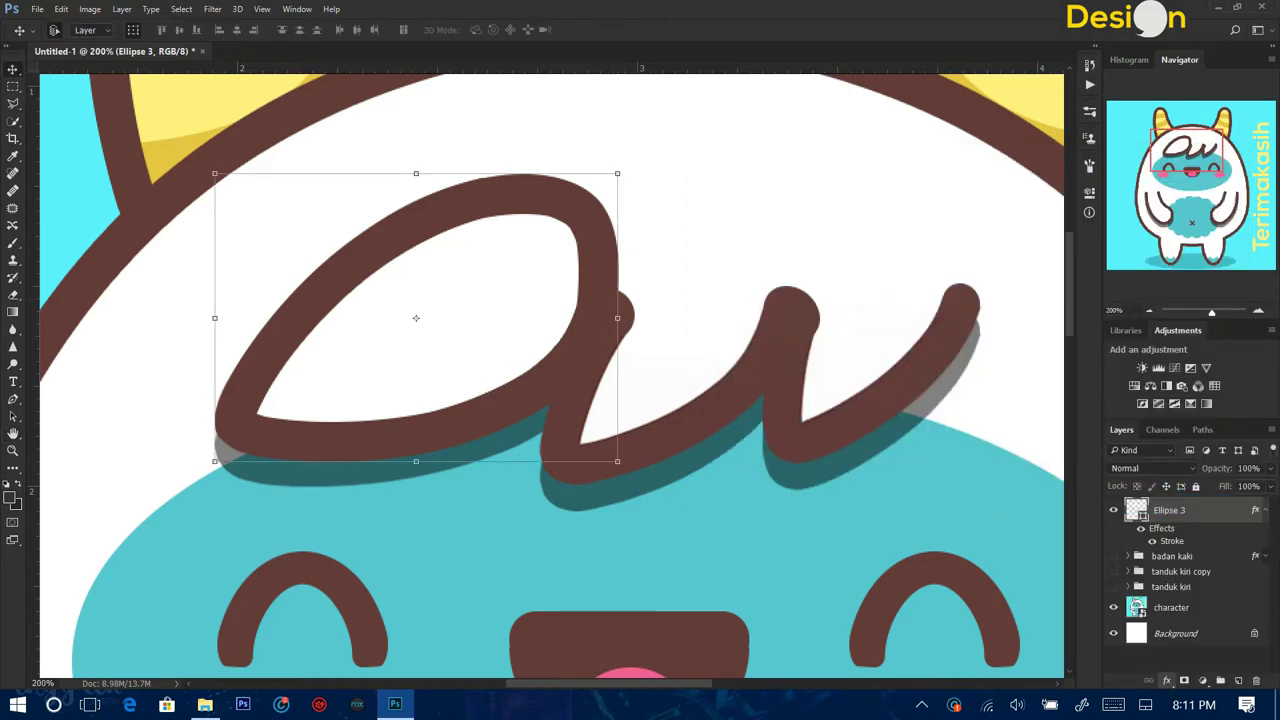
left_click(1195, 194)
right_click(1195, 510)
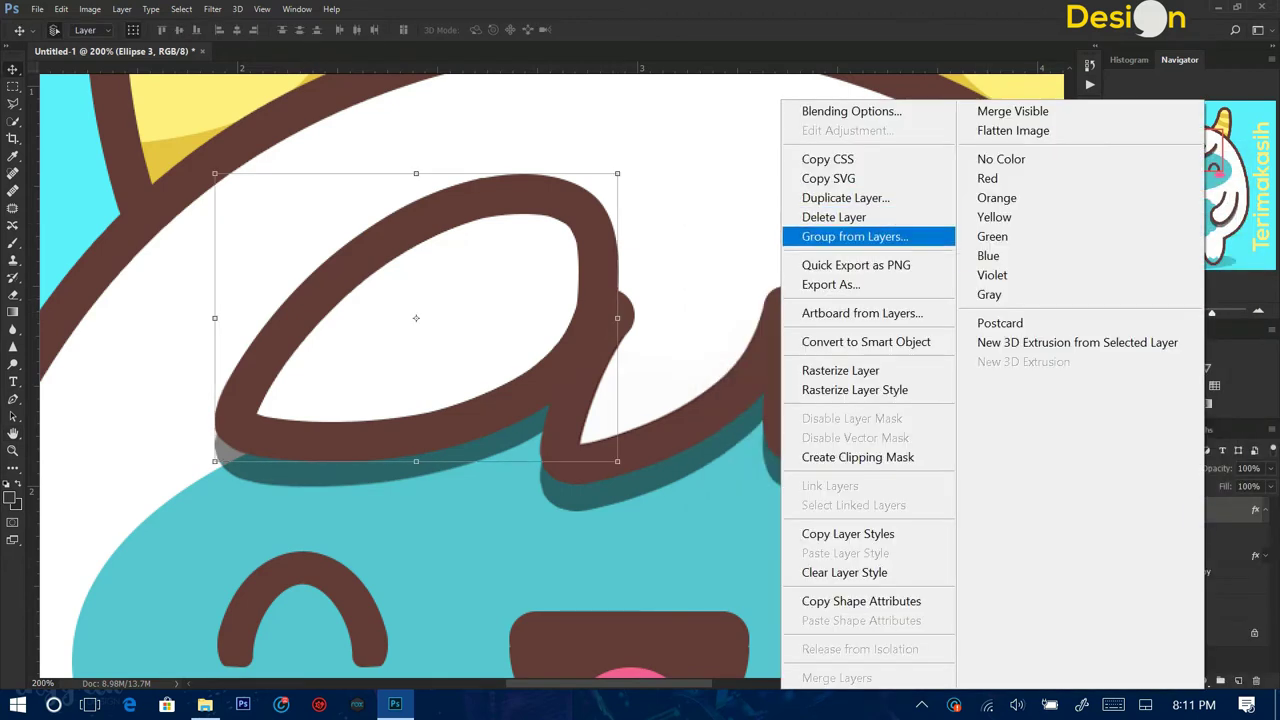
Duplicate the hair ellipse, move the copy right and rotate it about -19°.
left_click(830, 197)
key("Return")
left_click_drag(625, 470, 657, 420)
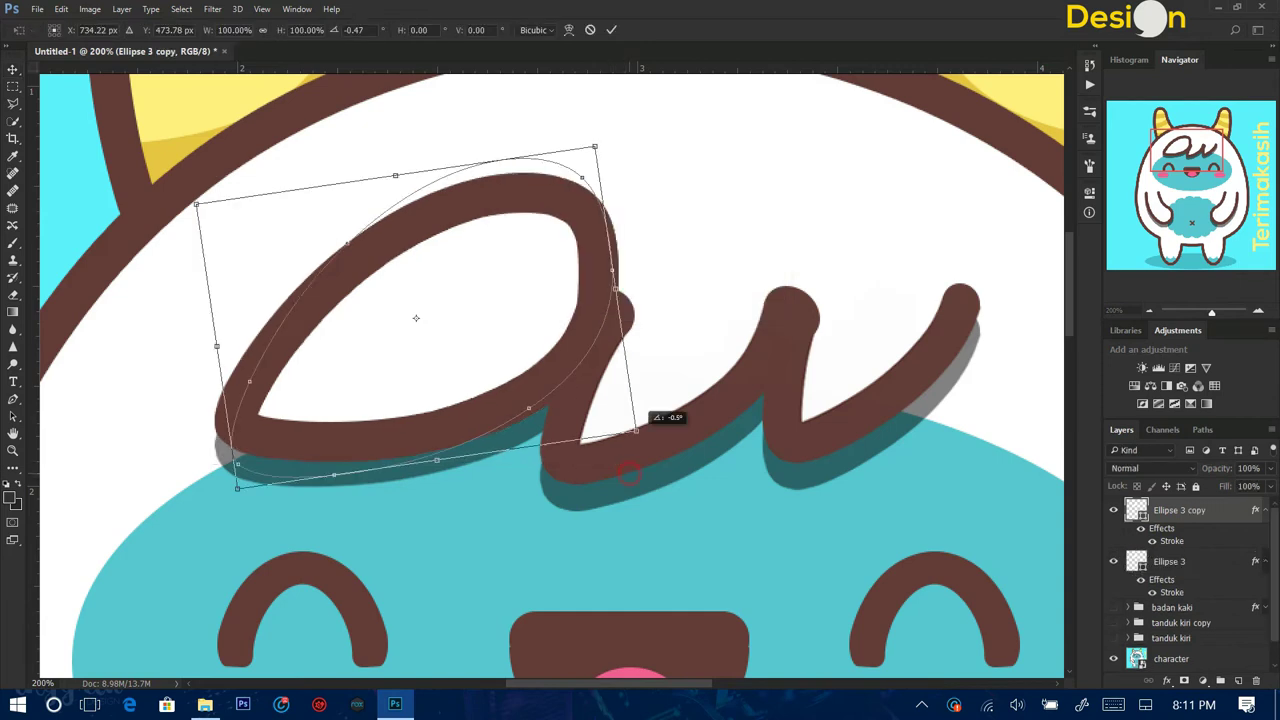
left_click_drag(590, 295, 876, 270)
left_click_drag(844, 91, 805, 148)
key("ctrl+z")
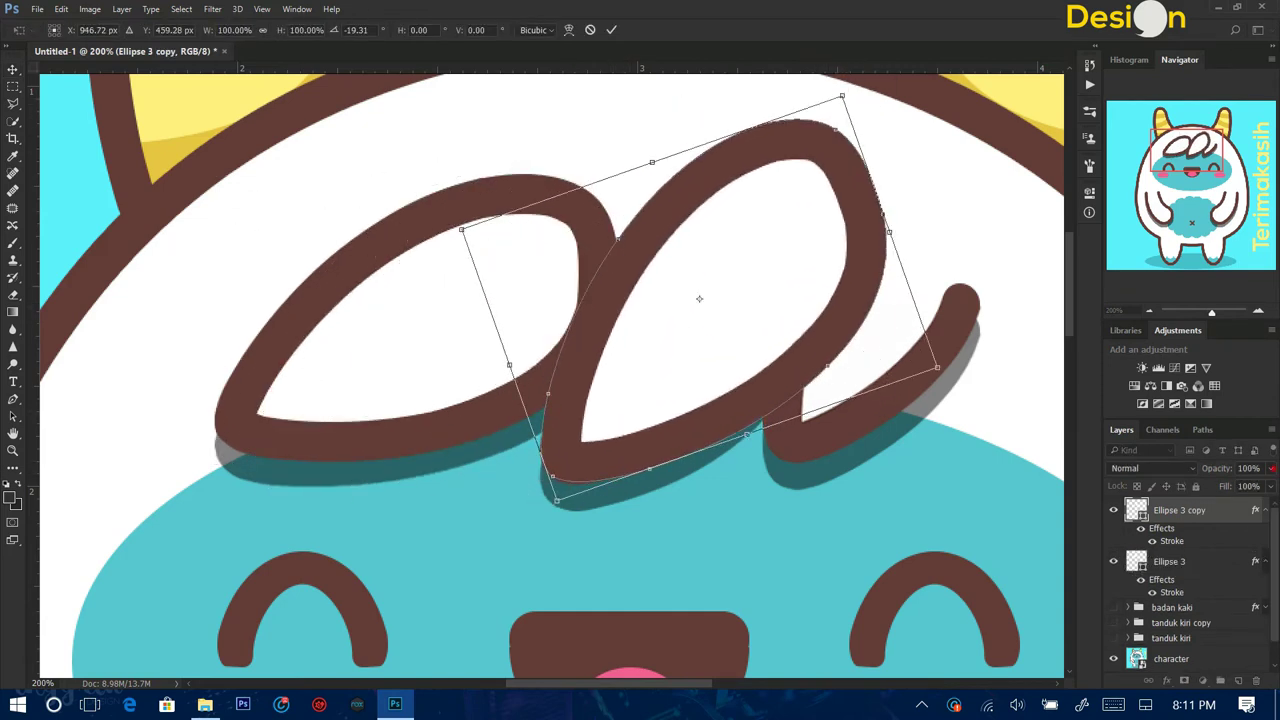
Lower the copy's opacity and scale it to 73.49% to fit the second loop.
left_click_drag(1271, 468, 1237, 486)
left_click_drag(632, 398, 629, 403)
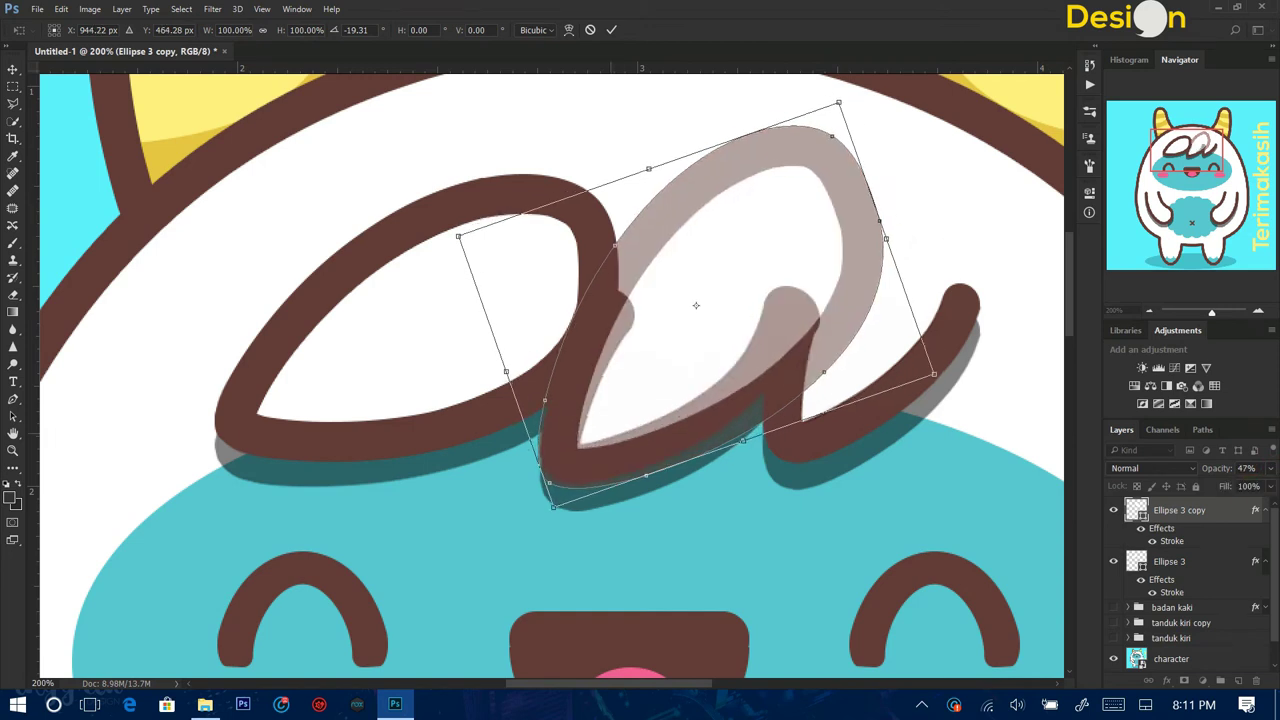
mouse_move(837, 100)
left_mouse_down()
mouse_move(745, 234)
mouse_move(753, 210)
left_mouse_up()
mouse_move(688, 324)
left_mouse_down()
mouse_move(690, 338)
mouse_move(652, 354)
left_mouse_up()
left_click_drag(821, 403, 830, 403)
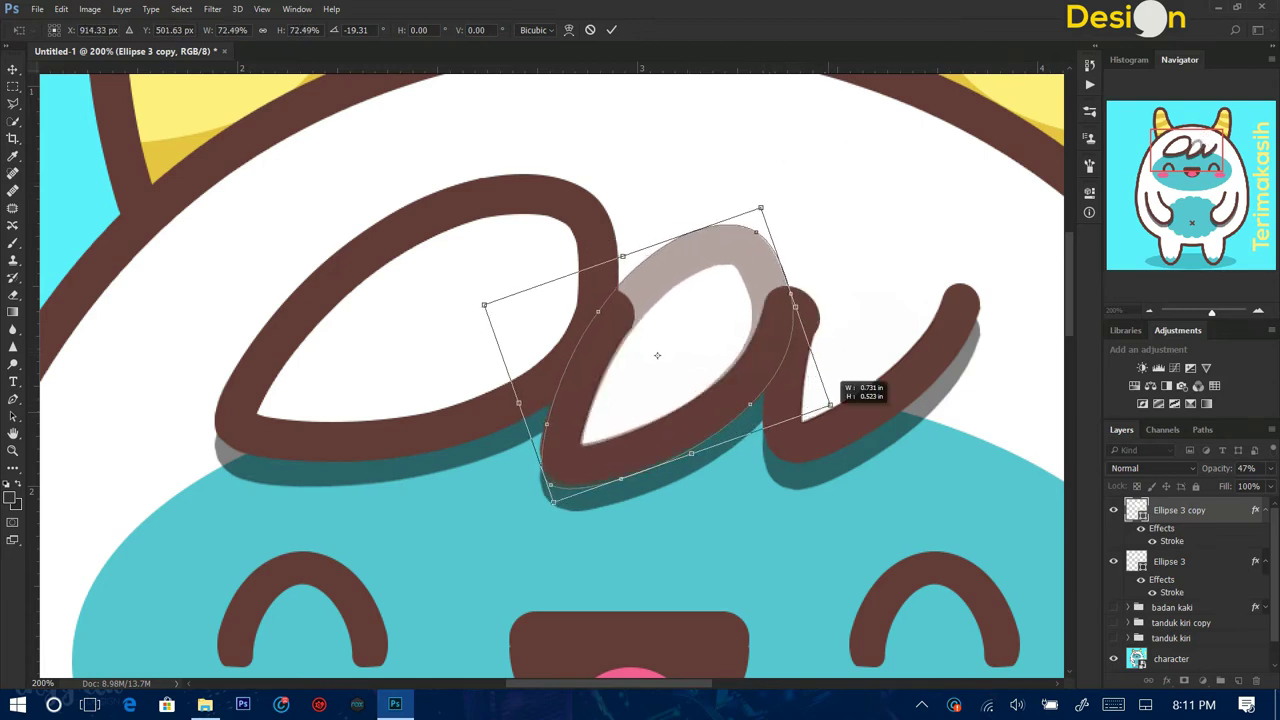
left_click_drag(712, 322, 715, 320)
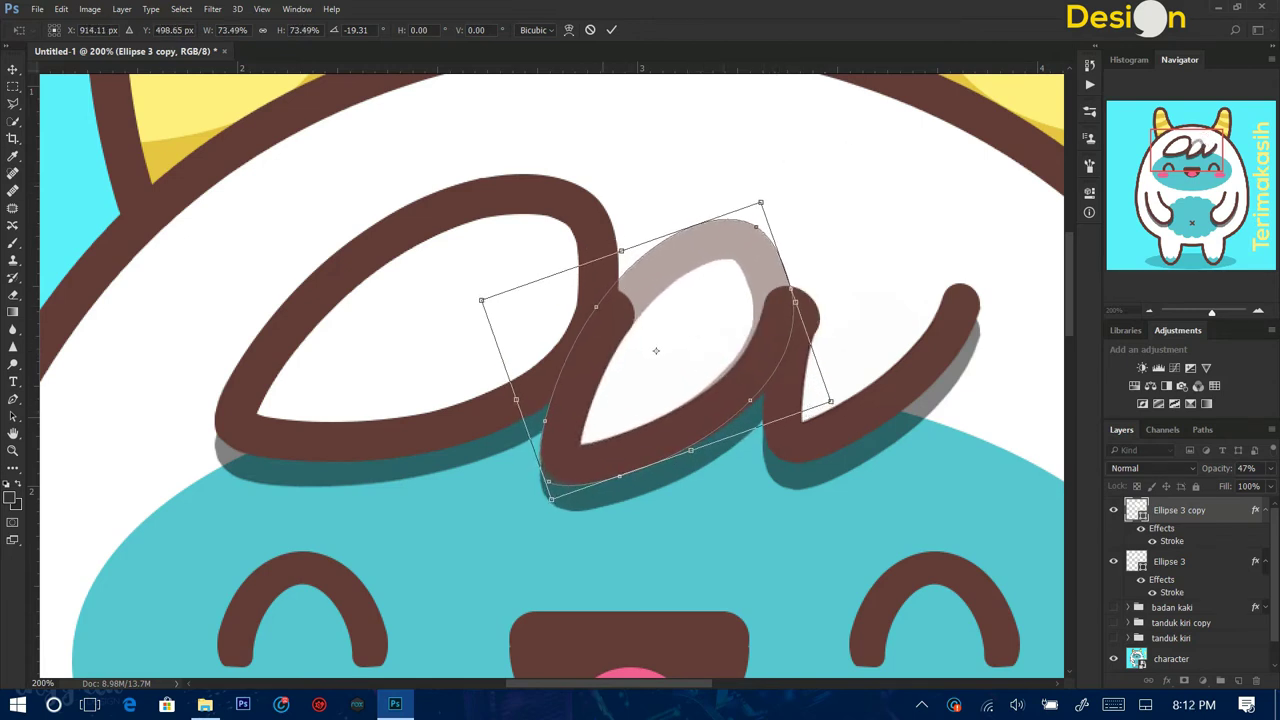
key("Return")
Place a third ellipse copy over the next loop, rotate it about -10°, restore full opacity.
key("0")
left_click_drag(664, 352, 872, 307, "alt")
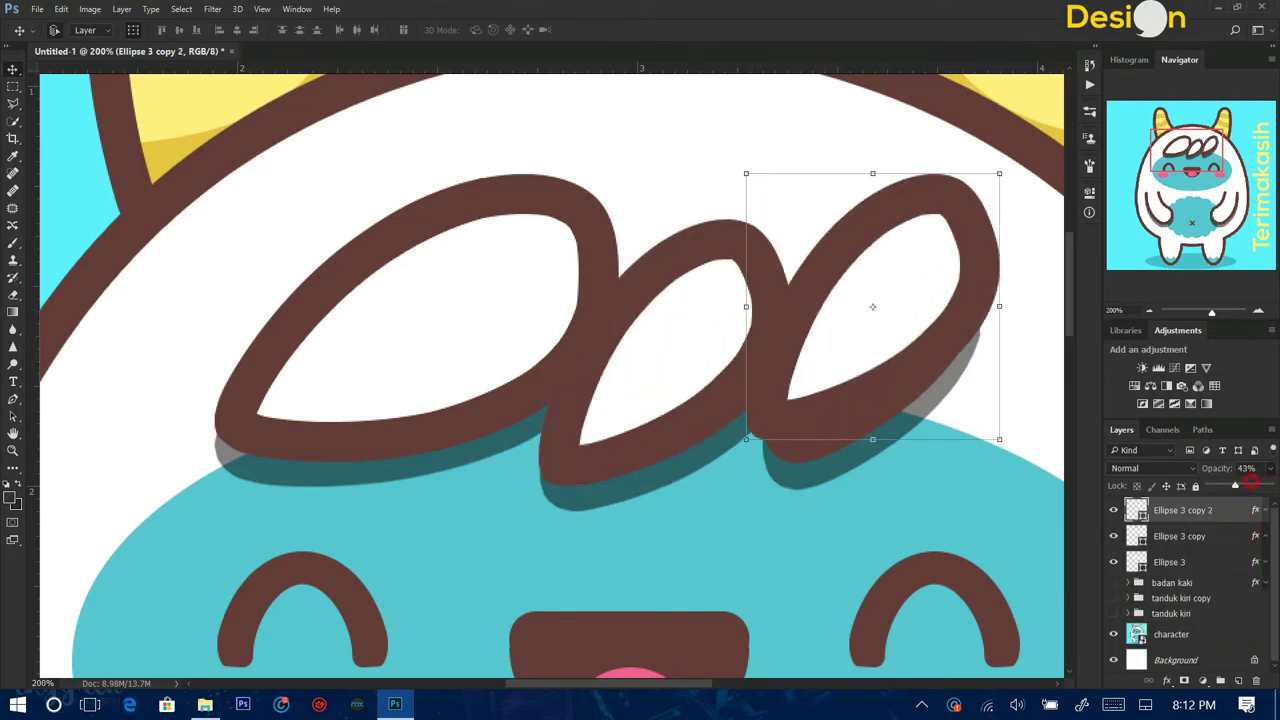
left_click_drag(1250, 482, 1244, 482)
key("ctrl+t")
left_click_drag(1030, 458, 1033, 434)
key("Return")
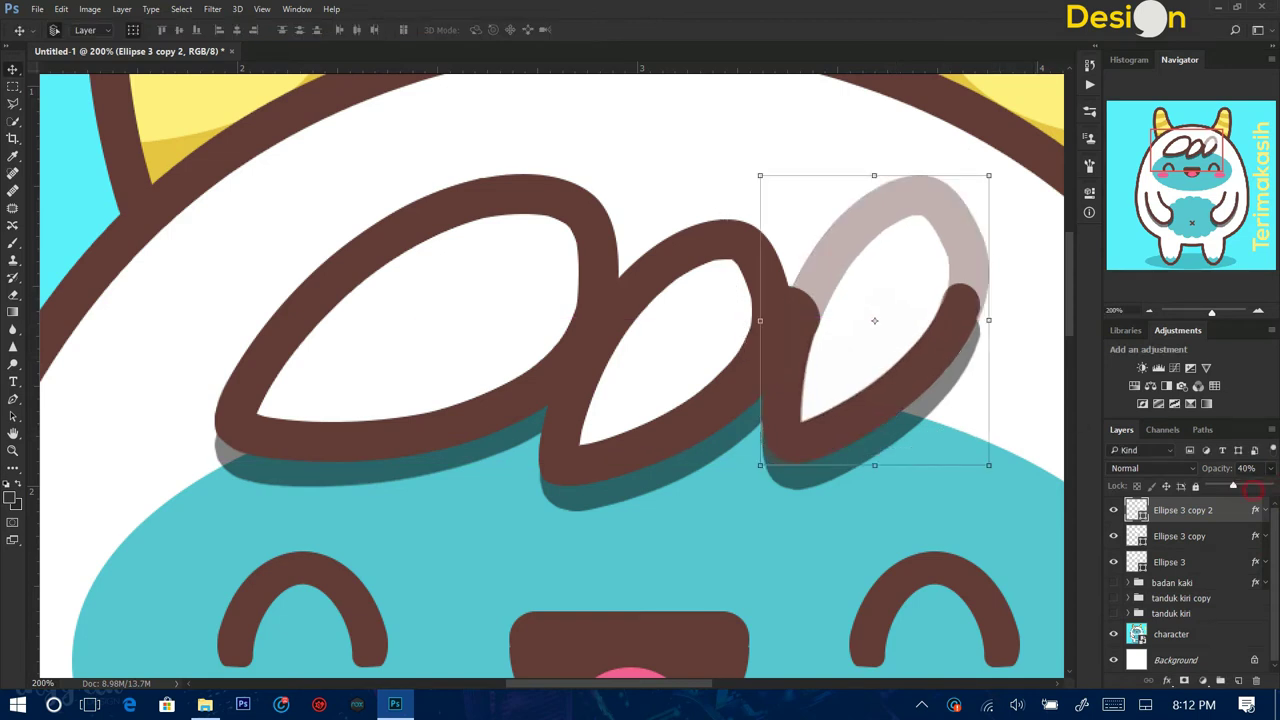
left_click_drag(1255, 489, 1272, 486)
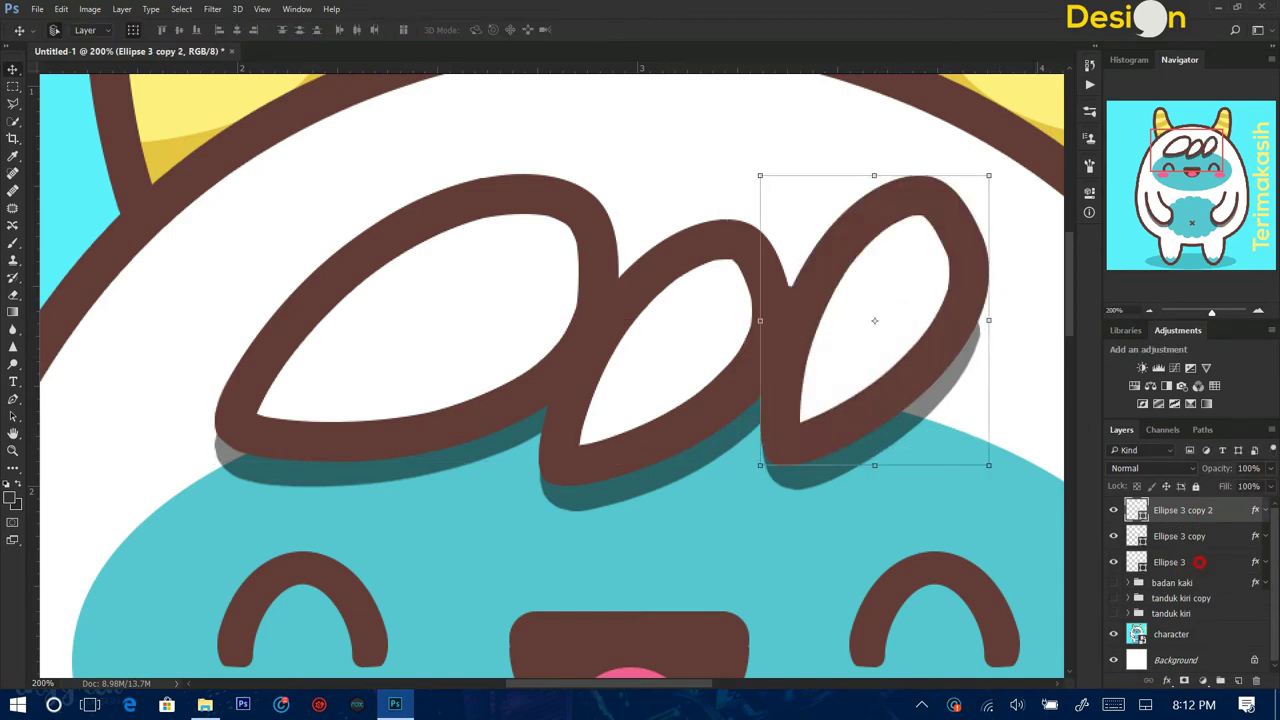
Group the three loop layers and duplicate the group.
left_click(1169, 562, "shift")
key("ctrl+minus")
key("ctrl+g")
key("ctrl+j")
Rasterize the copied loop group and erase the tops of the middle and right loops.
right_click(1180, 505)
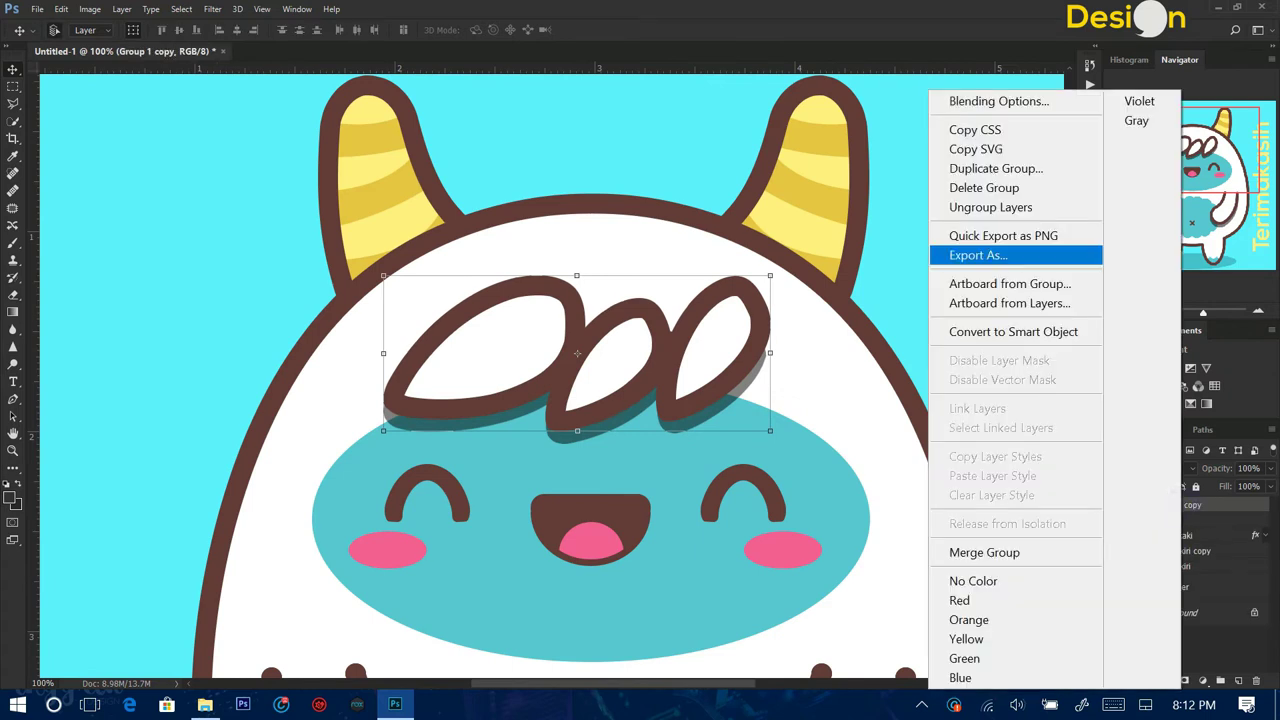
left_click(1028, 331)
key("ctrl+plus")
key("e")
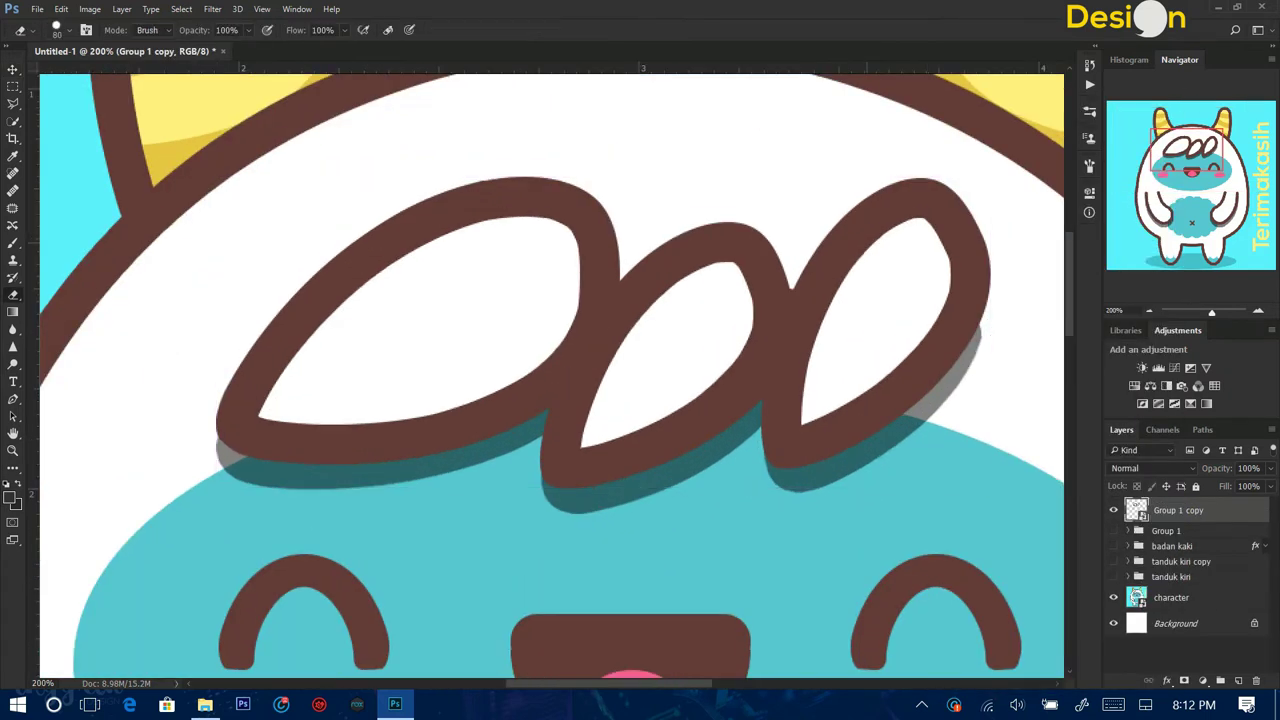
key("Return")
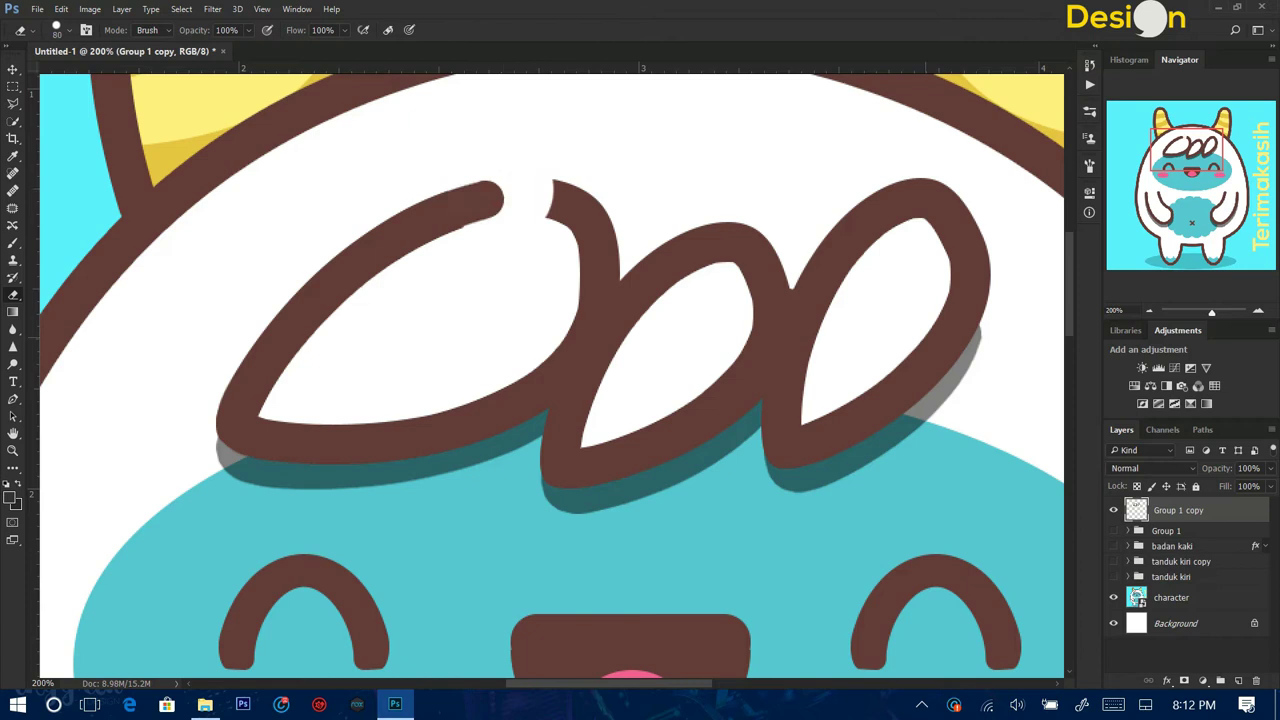
left_click(1113, 546)
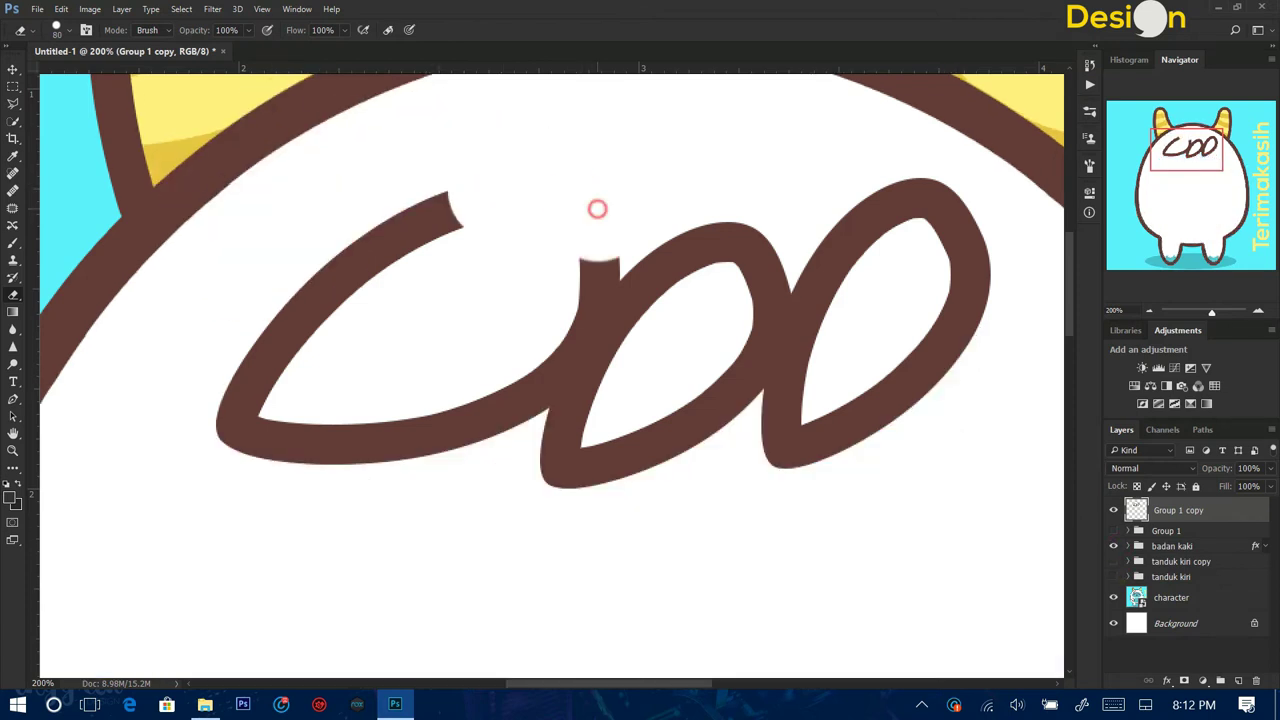
left_click_drag(597, 208, 680, 228)
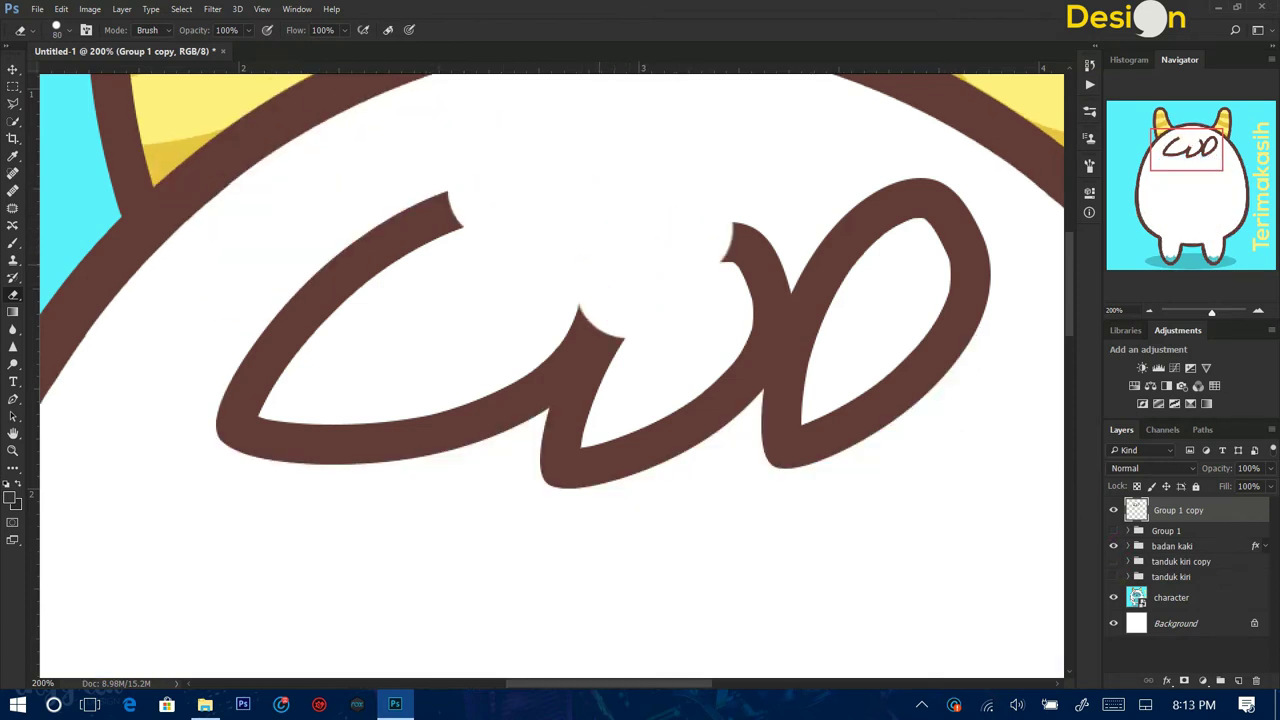
left_click_drag(845, 215, 972, 262)
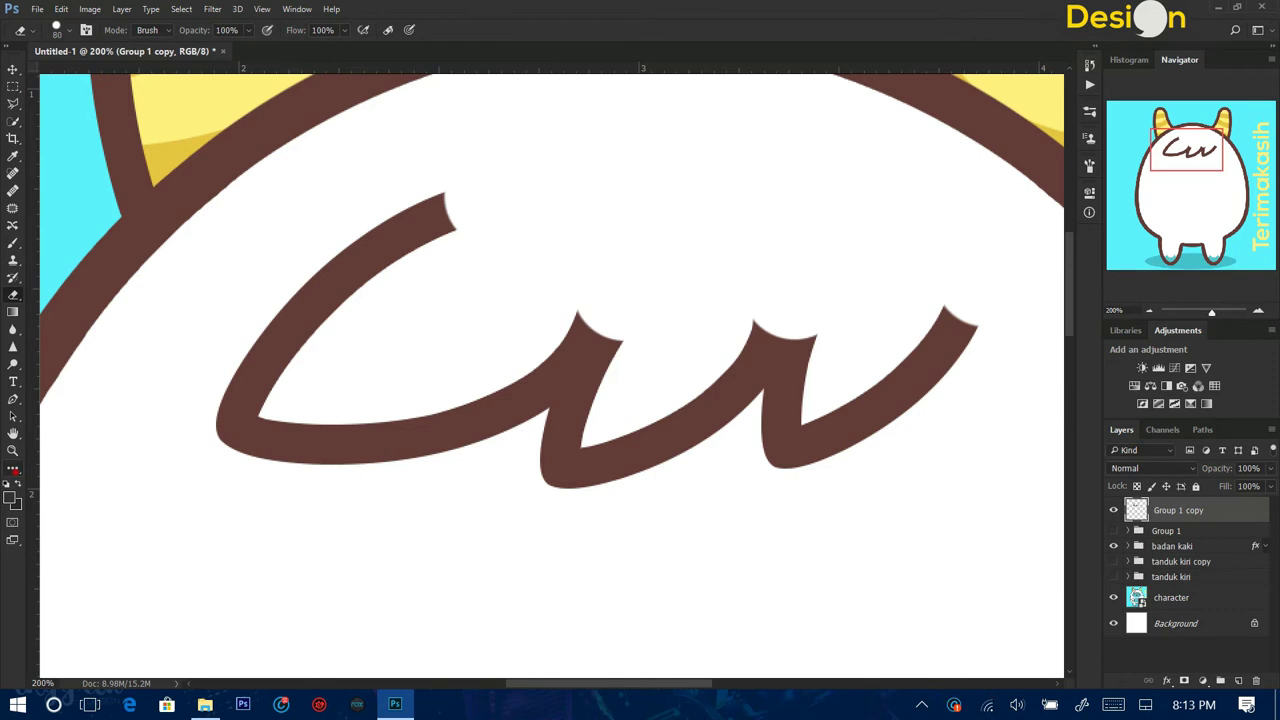
Draw a small brown ellipse at the stroke's left end, scaled to the stroke's width.
left_click(12, 465)
left_click(90, 440)
mouse_move(513, 231)
left_mouse_down()
mouse_move(452, 222)
mouse_move(469, 237)
left_mouse_up()
left_click(124, 30)
left_click(195, 55)
left_click(937, 157)
key("Escape")
key("ctrl+t")
key("Return")
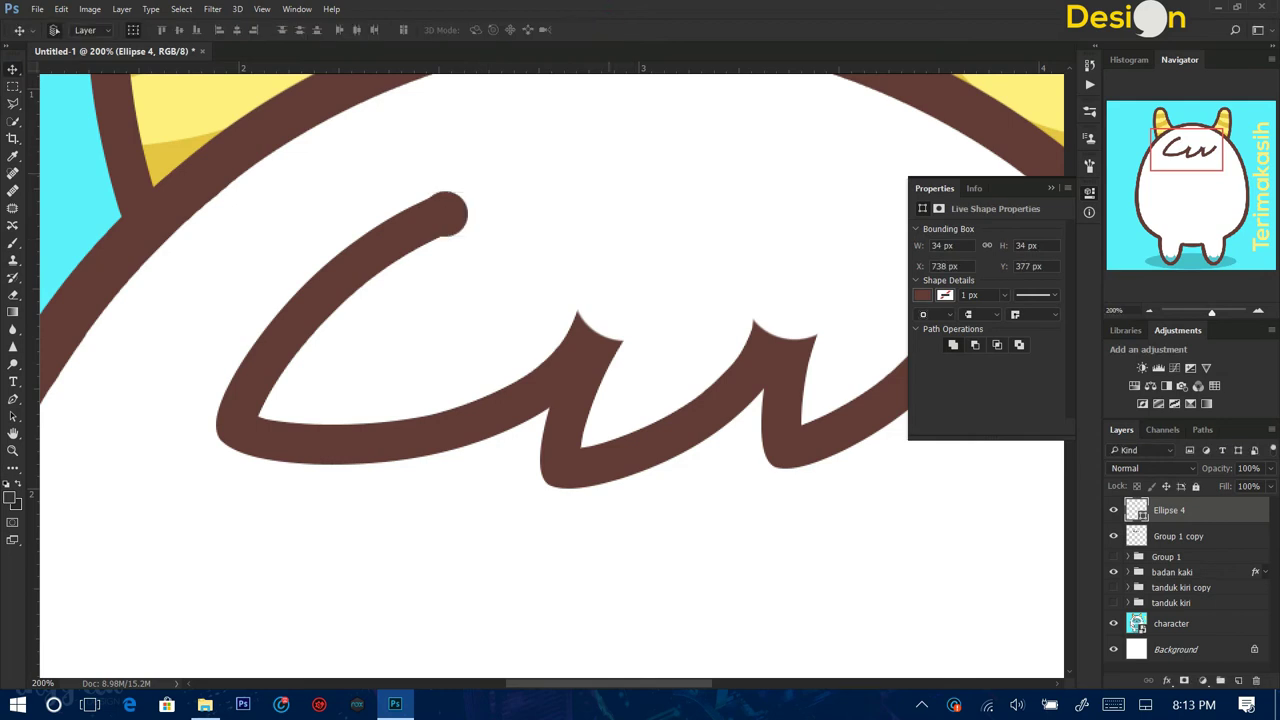
Skew the left end cap to fit the end of the hair stroke.
scroll(565, 133, "up", 1)
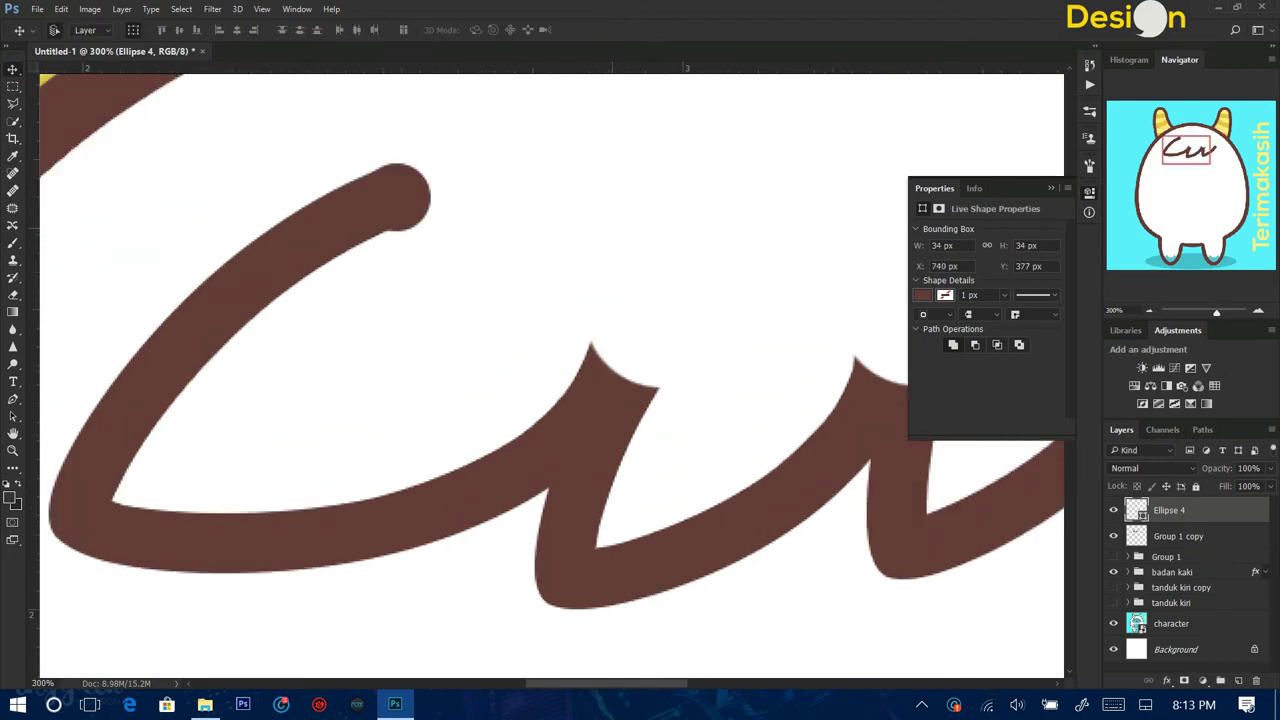
key("ctrl+t")
left_click_drag(397, 221, 401, 216)
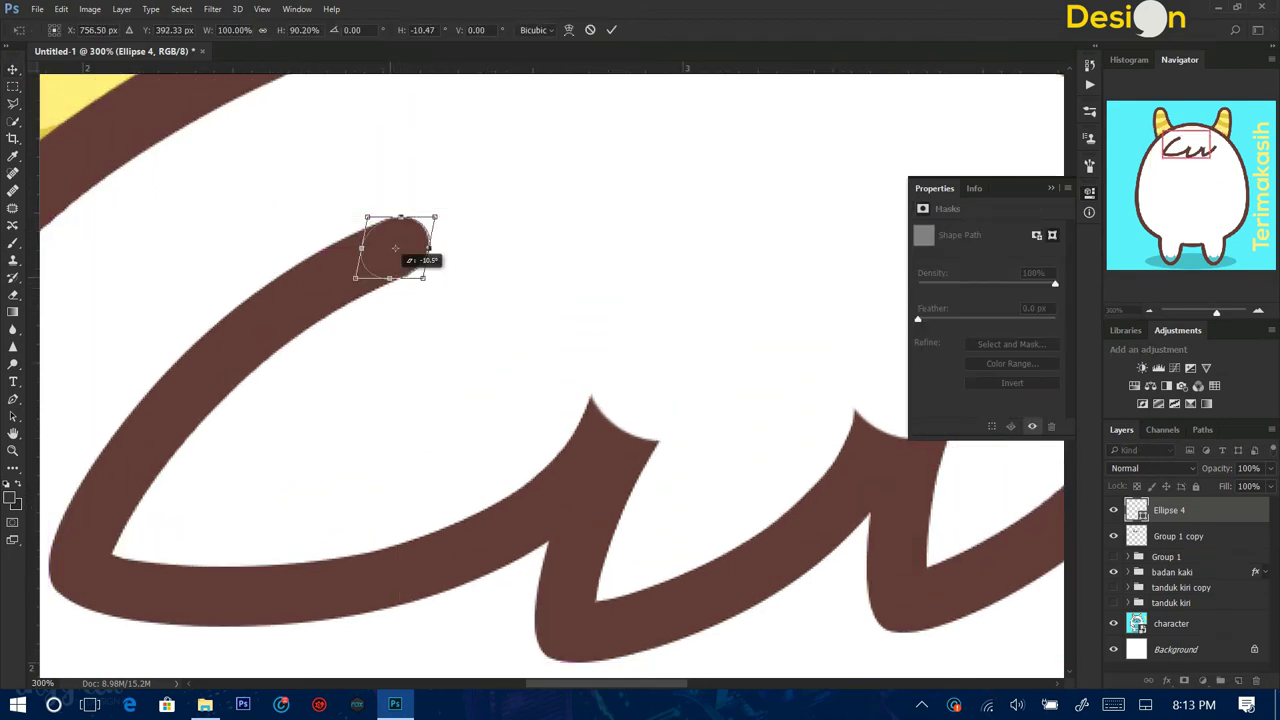
key("Return")
Copy the cap onto the stroke's right end and rotate it along the stroke.
mouse_move(395, 247)
left_mouse_down()
mouse_move(685, 325)
mouse_move(694, 302)
left_mouse_up()
key("ctrl+t")
scroll(600, 360, "right", 5)
left_click_drag(586, 366, 628, 400)
left_click_drag(680, 452, 682, 440)
left_click_drag(643, 380, 645, 378)
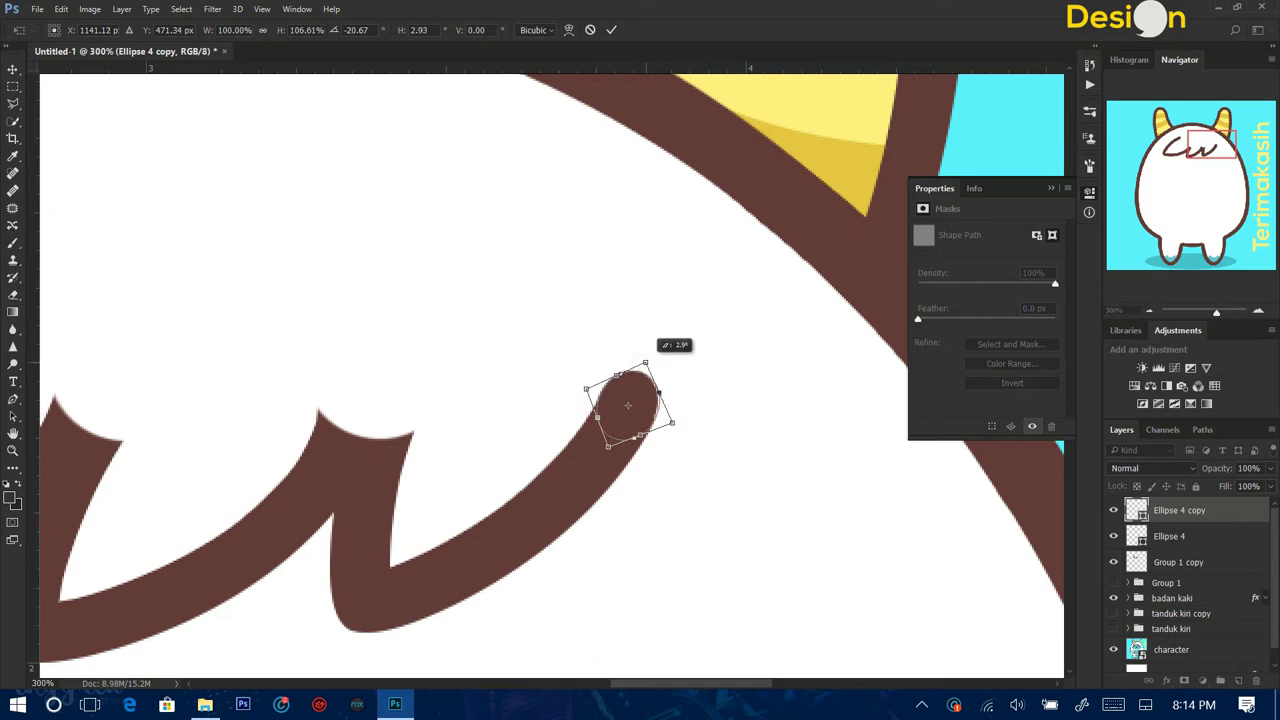
key("Return")
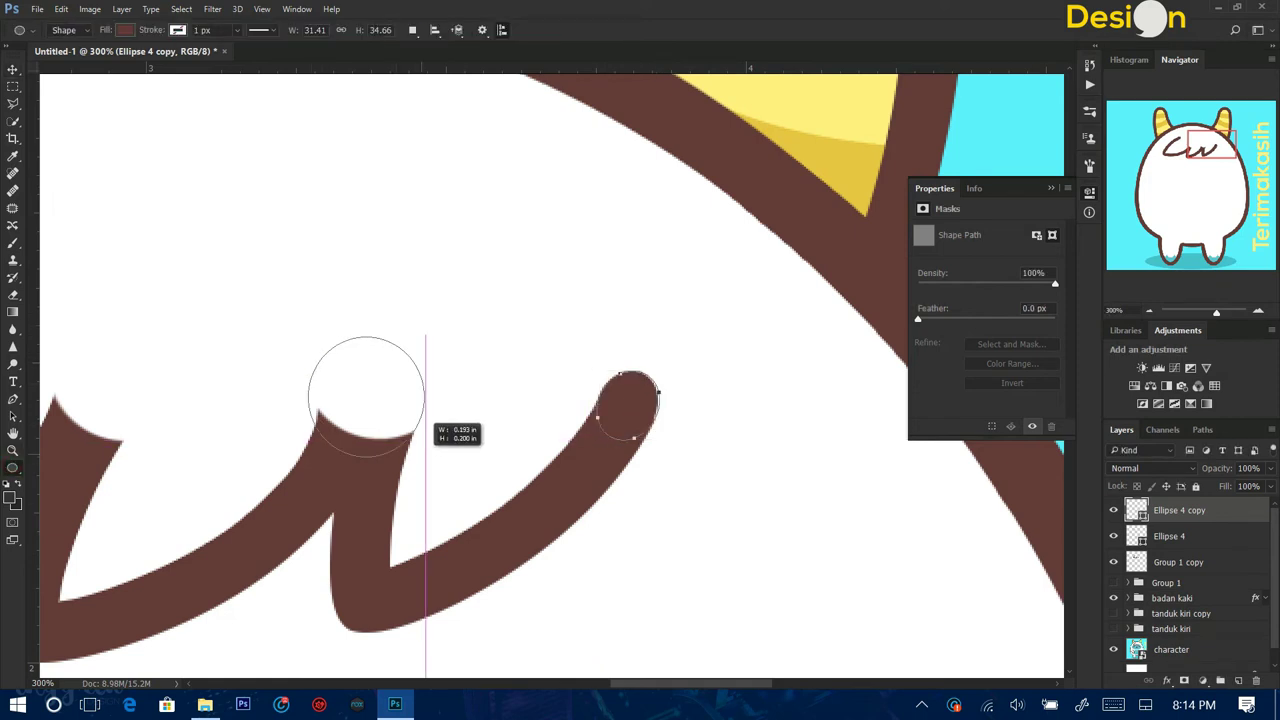
Add a fitted cap over one peak of the wave and duplicate it onto the other peak.
left_click_drag(425, 452, 425, 455)
key("v")
left_click_drag(307, 397, 317, 421)
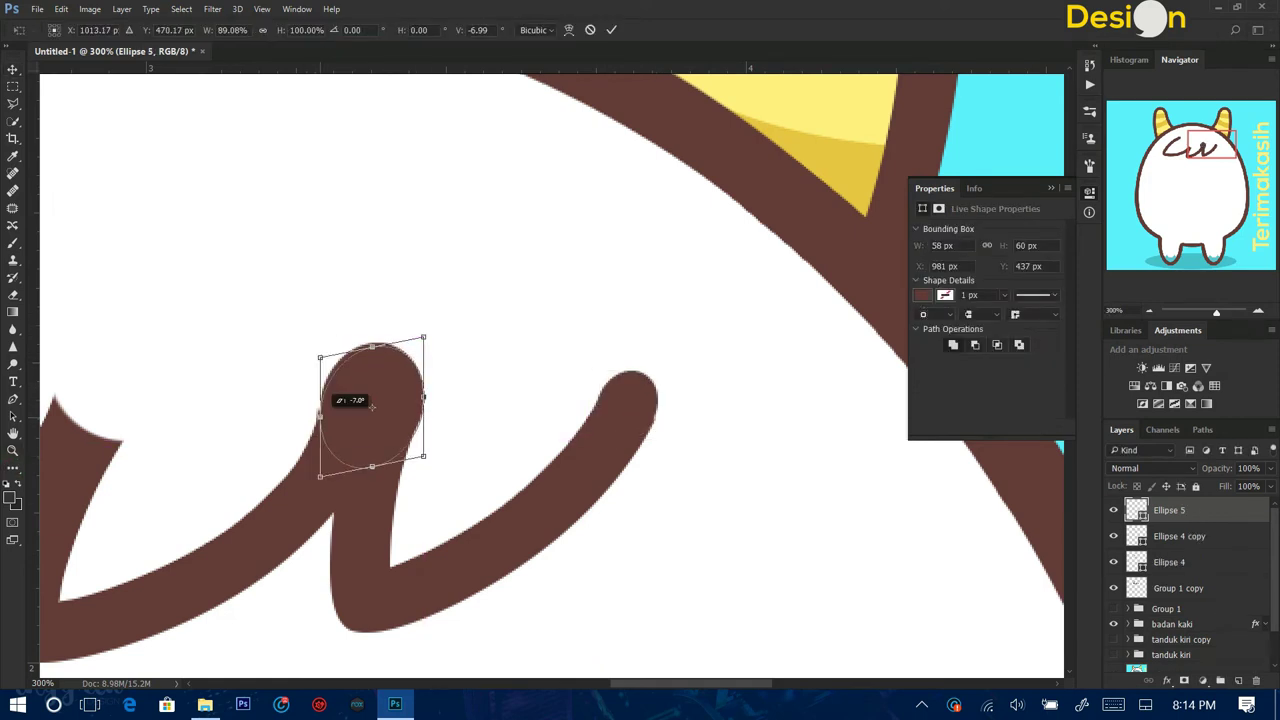
left_click_drag(423, 458, 411, 474)
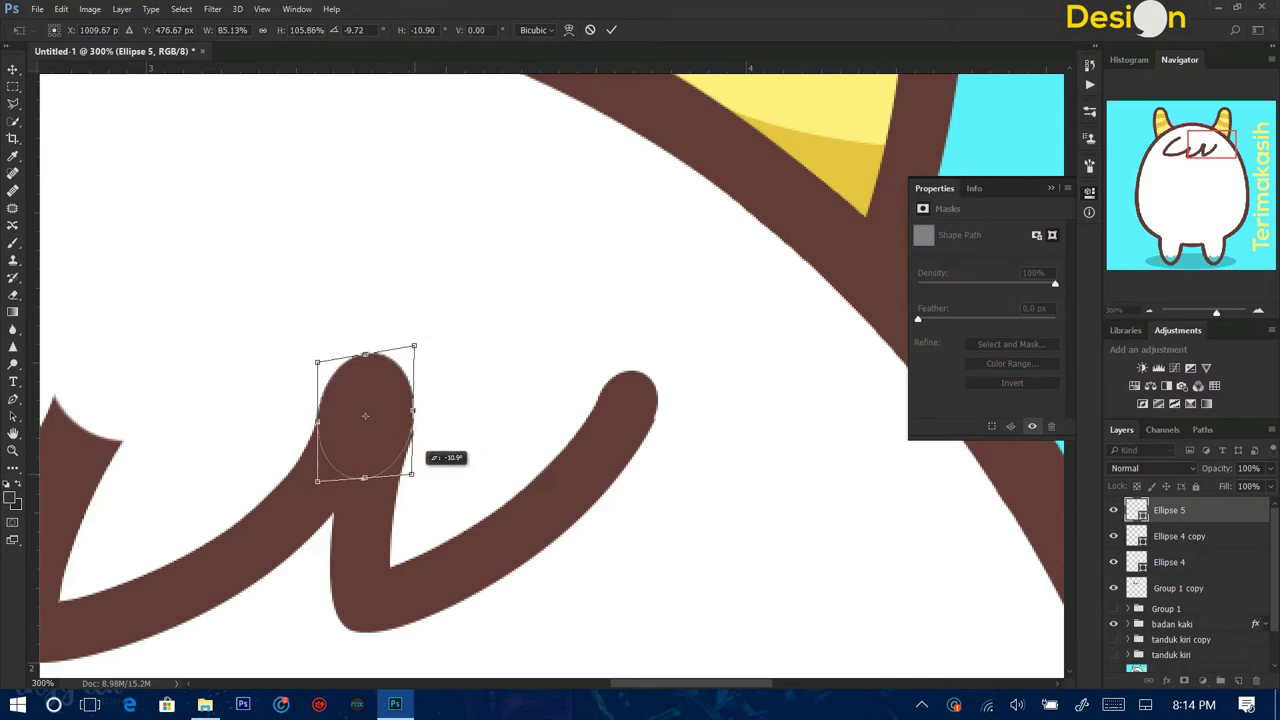
key("Return")
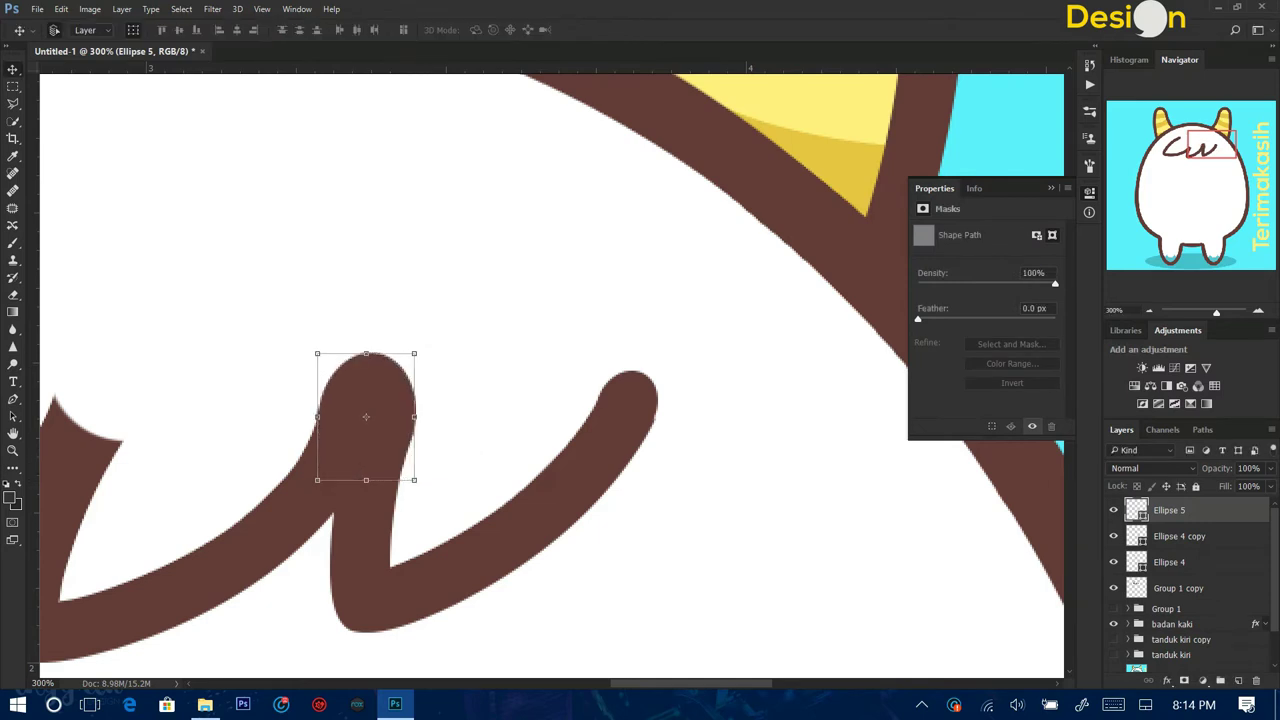
mouse_move(767, 362)
left_mouse_down()
mouse_move(492, 345)
mouse_move(565, 363)
mouse_move(518, 378)
mouse_move(478, 362)
left_mouse_up()
key("ctrl+plus")
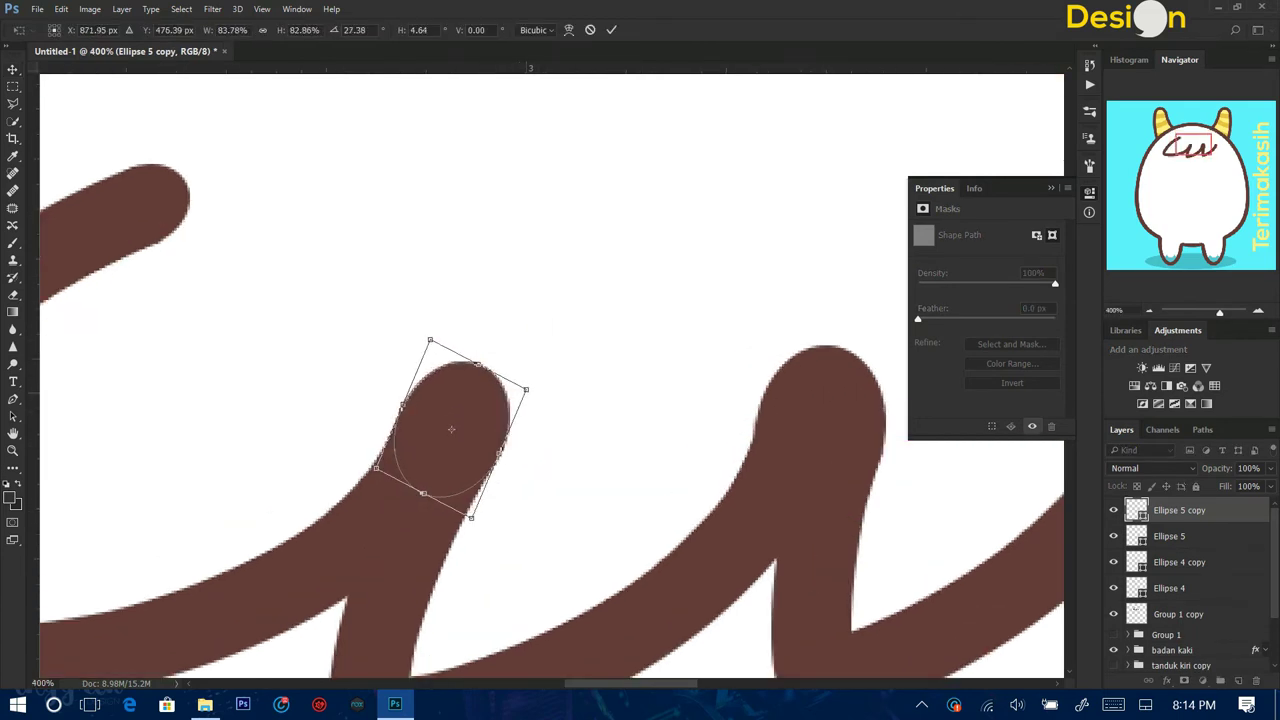
key("Return")
Rotate the right end cap slightly to match the stroke end.
key("ctrl+0")
key("ctrl+plus")
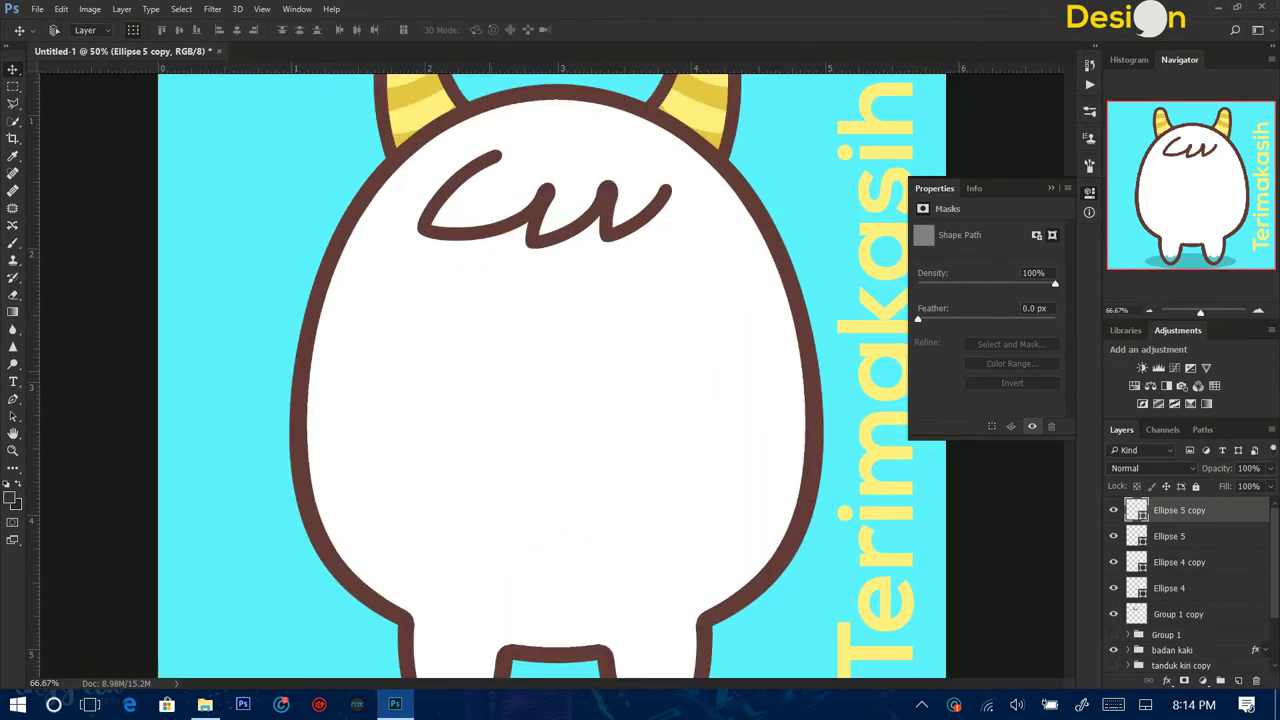
key("ctrl+plus")
key("alt+bracketleft")
key("alt+bracketleft")
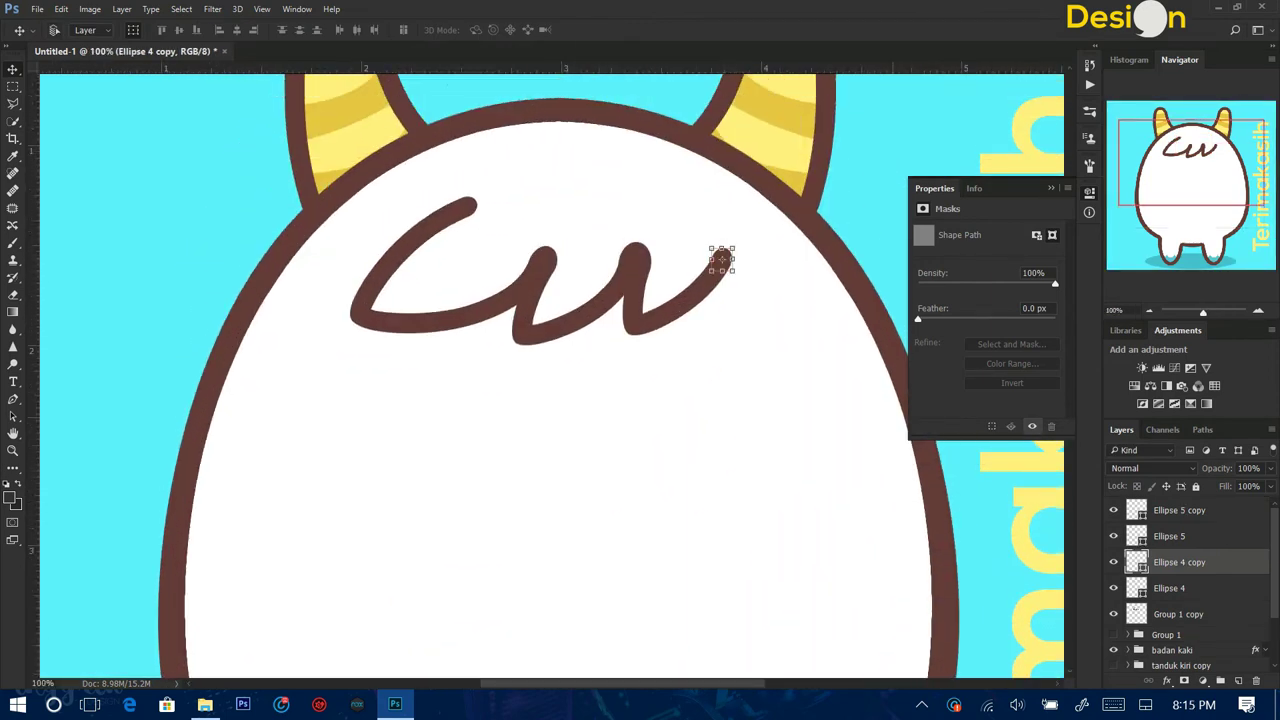
key("ctrl+plus")
key("ctrl+plus")
key("ctrl+plus")
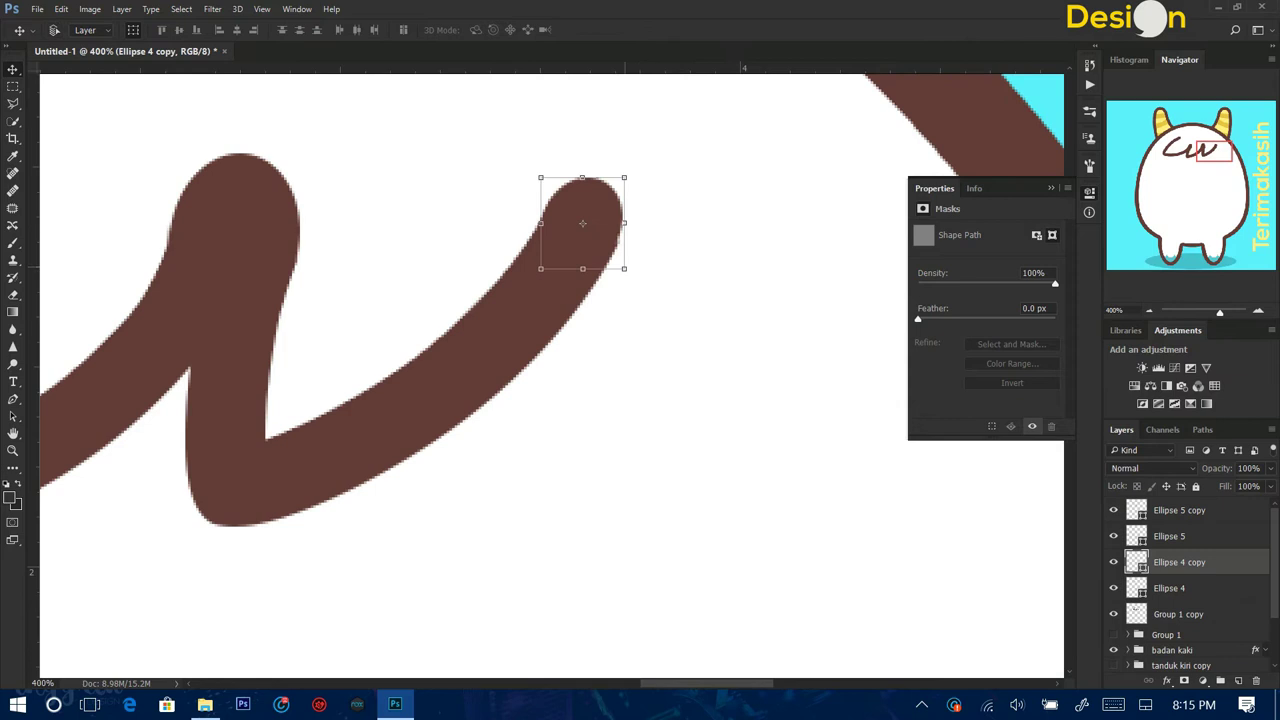
left_click_drag(634, 258, 630, 262)
key("Return")
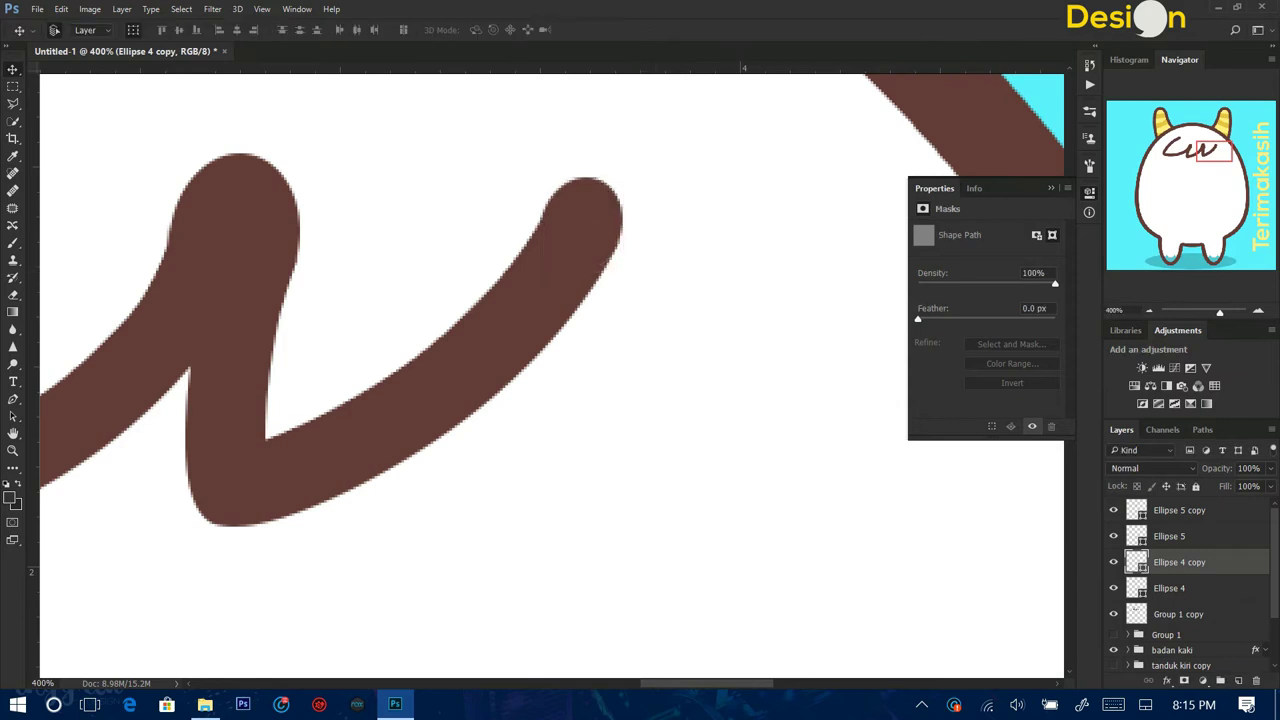
Refit the left peak cap and slightly flatten the right peak cap.
left_click_drag(400, 300, 650, 340)
left_click(1179, 510)
key("ctrl+t")
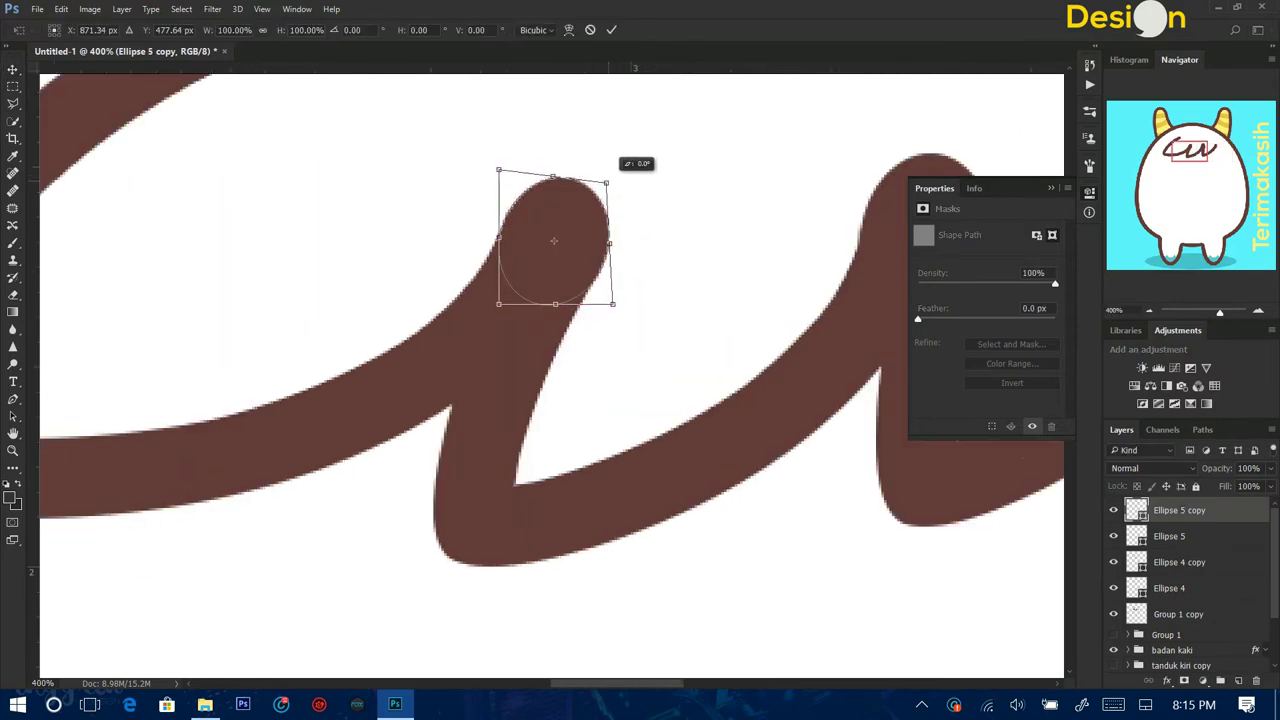
key("Return")
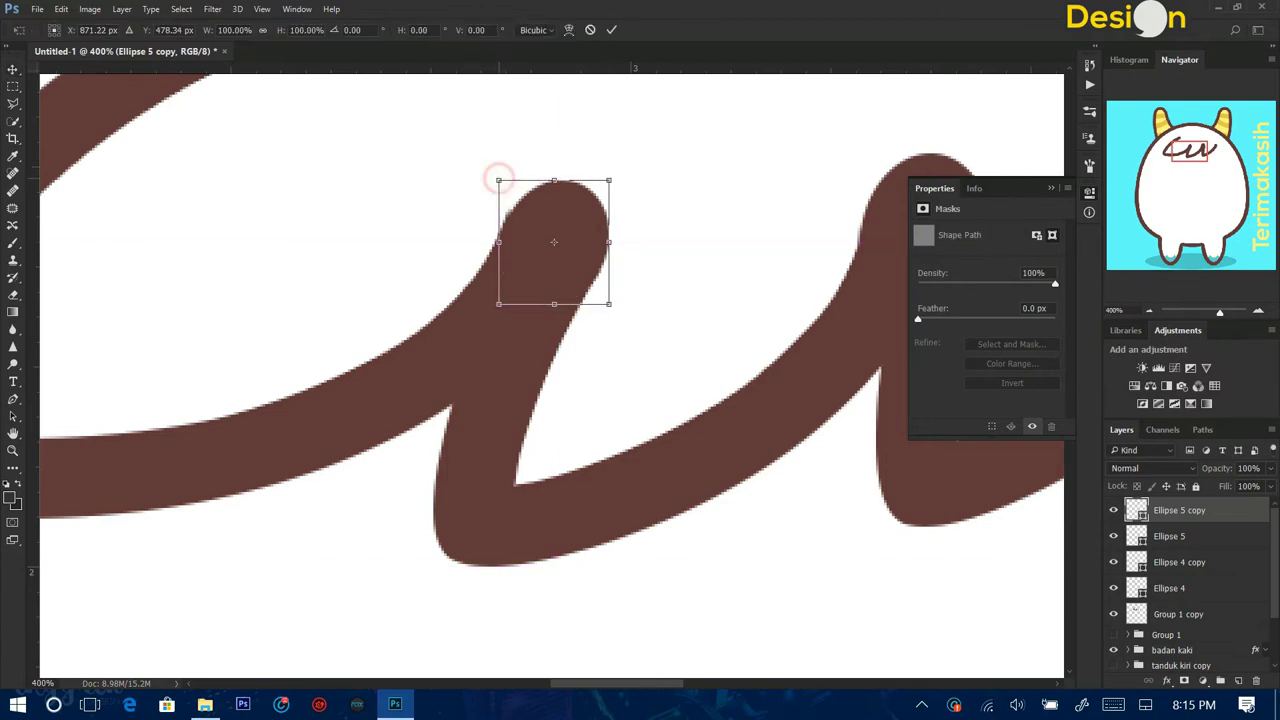
key("ctrl+0")
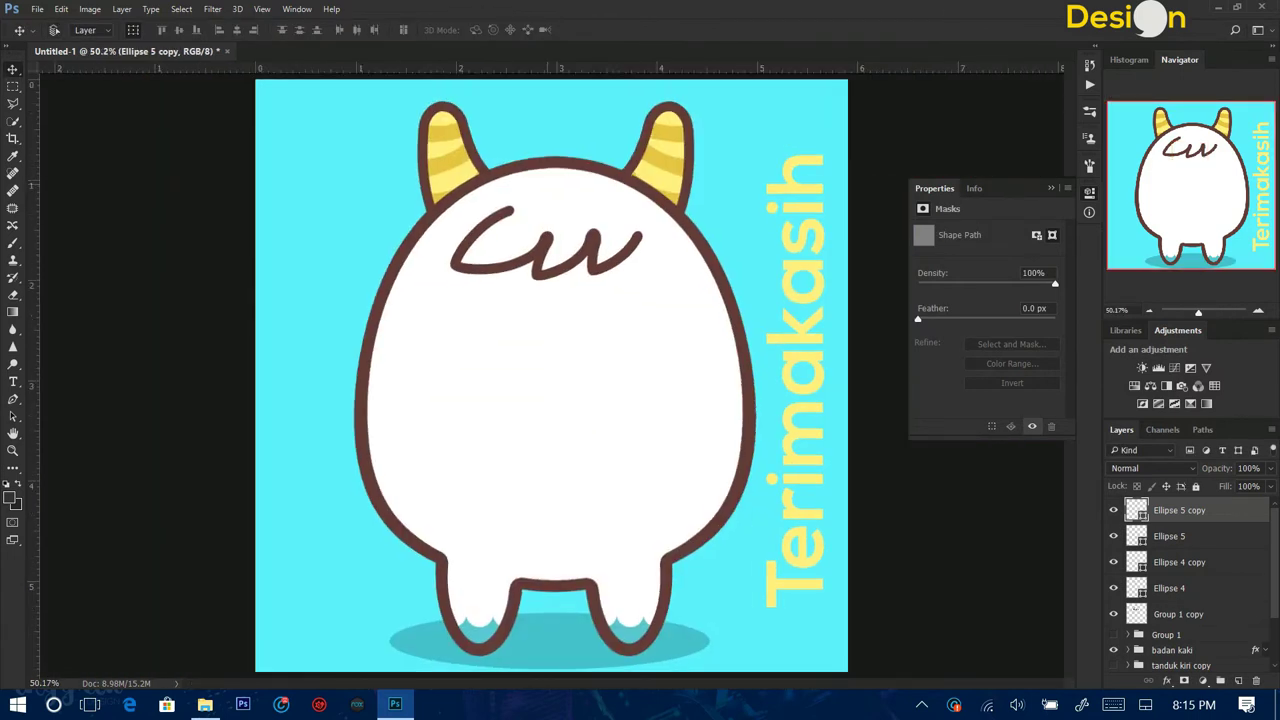
key("ctrl+plus")
key("ctrl+plus")
key("ctrl+plus")
scroll(550, 370, "up", 2)
scroll(550, 370, "up", 3)
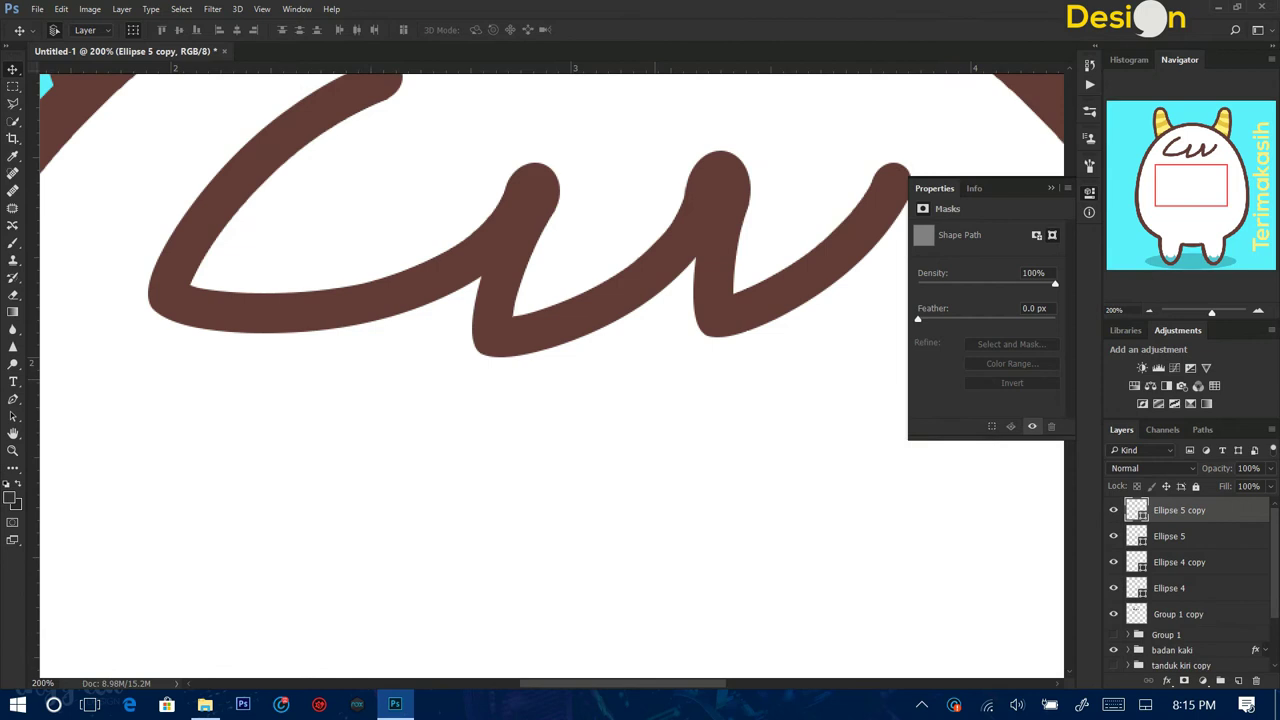
scroll(722, 243, "up", 2)
left_click(722, 243)
left_click_drag(717, 226, 717, 237)
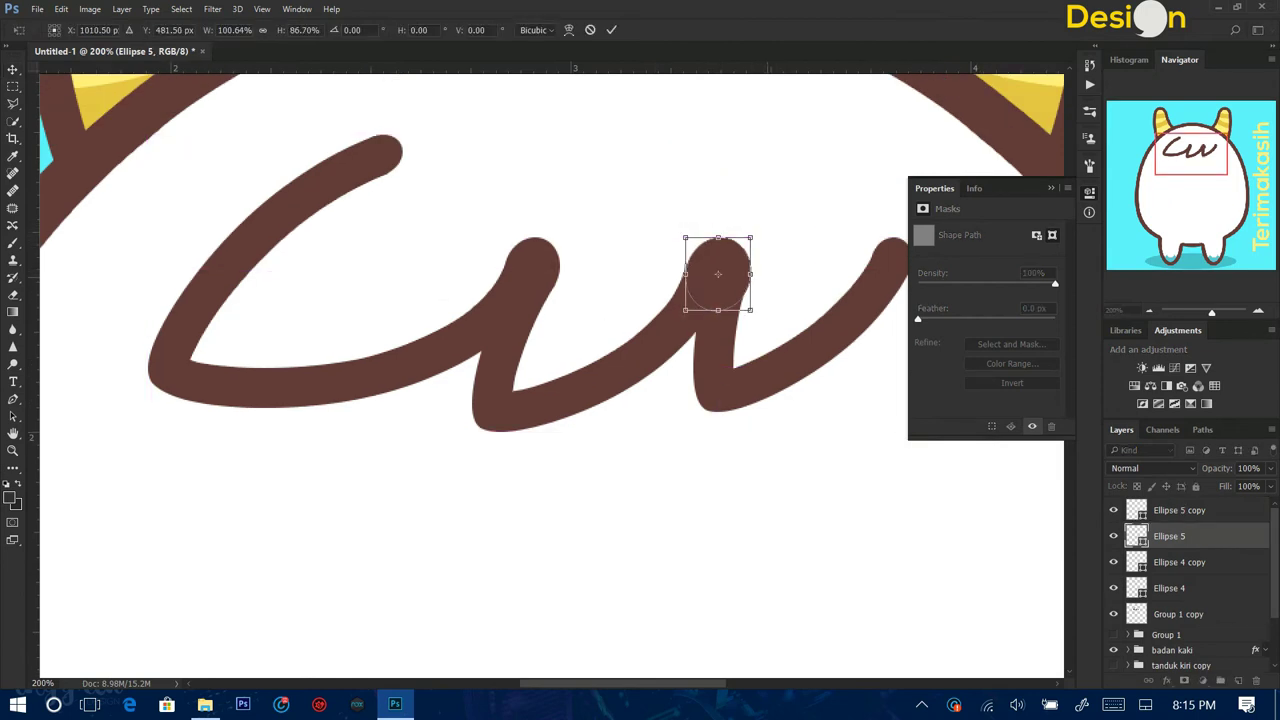
key("Return")
Review the right peak cap, cancelling a further transform so it stays unchanged.
scroll(717, 273, "up", 2)
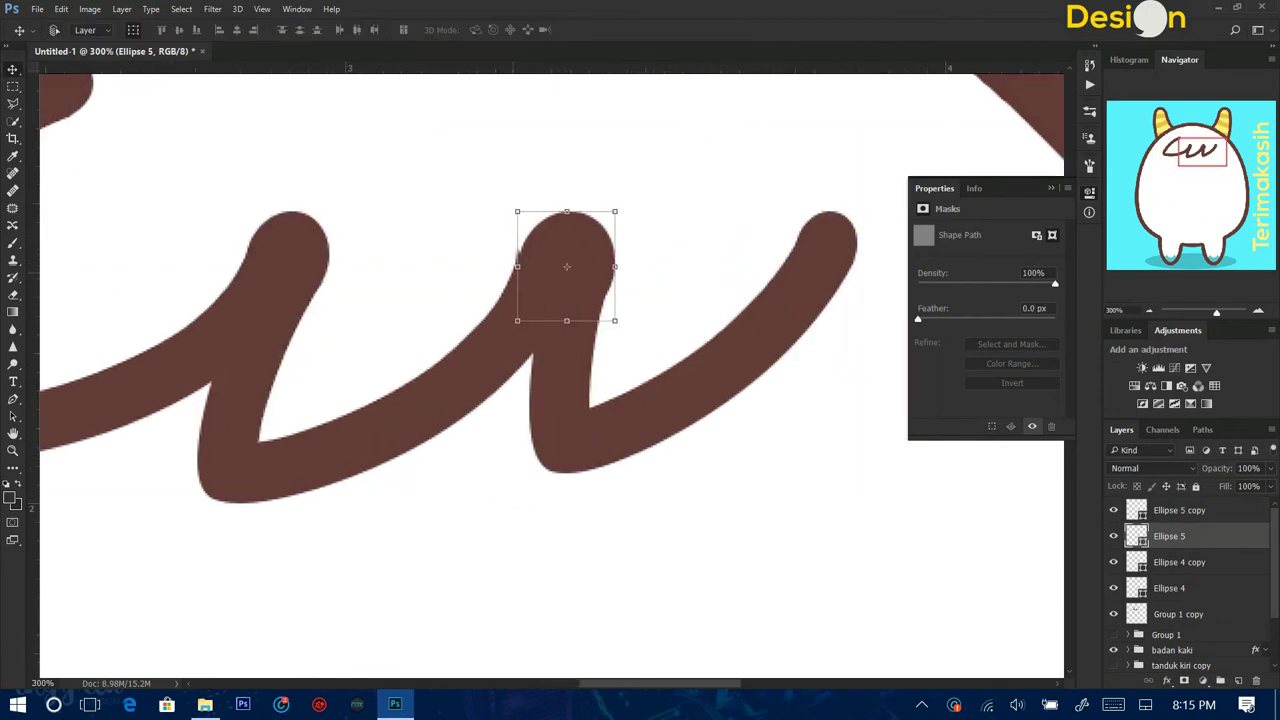
key("ctrl+t")
key("Escape")
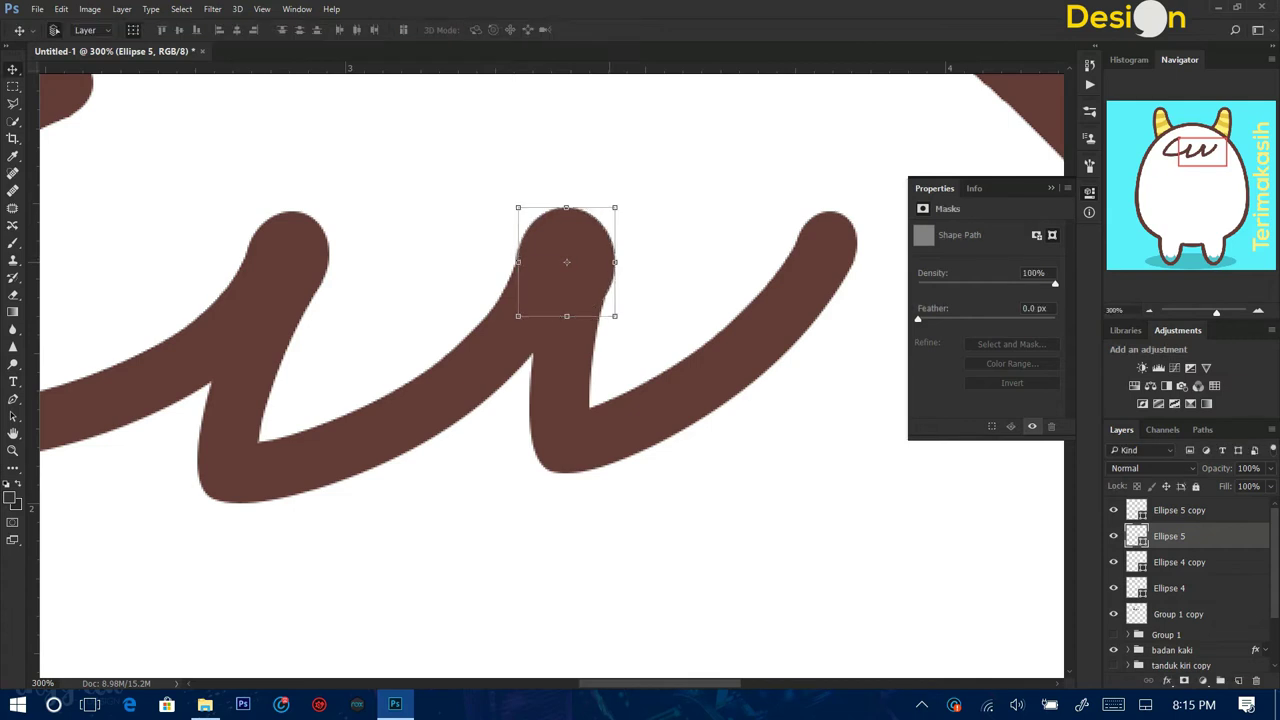
scroll(550, 370, "down", 2)
scroll(550, 370, "down", 2)
scroll(550, 370, "up", 2)
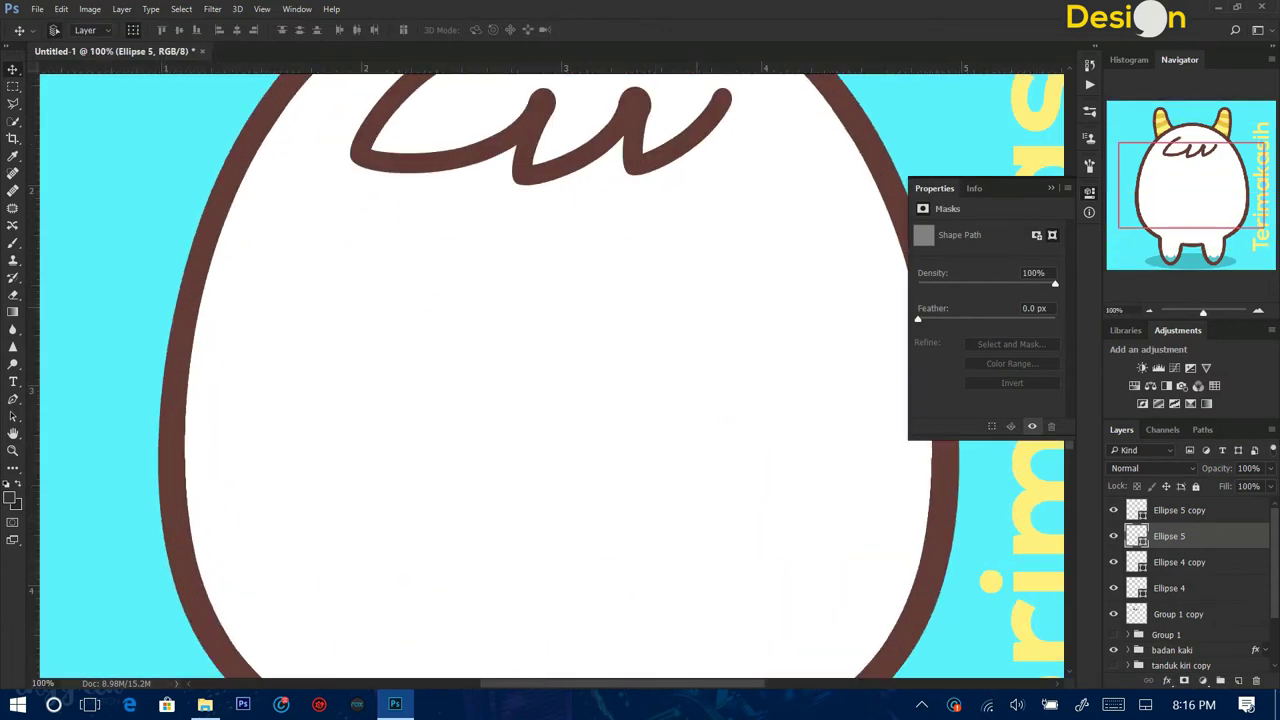
Group the hair shape layers, hide the group, and rename it 'mentah rambut'.
left_click(1178, 614)
left_click(1113, 614)
left_click(1165, 510, "shift")
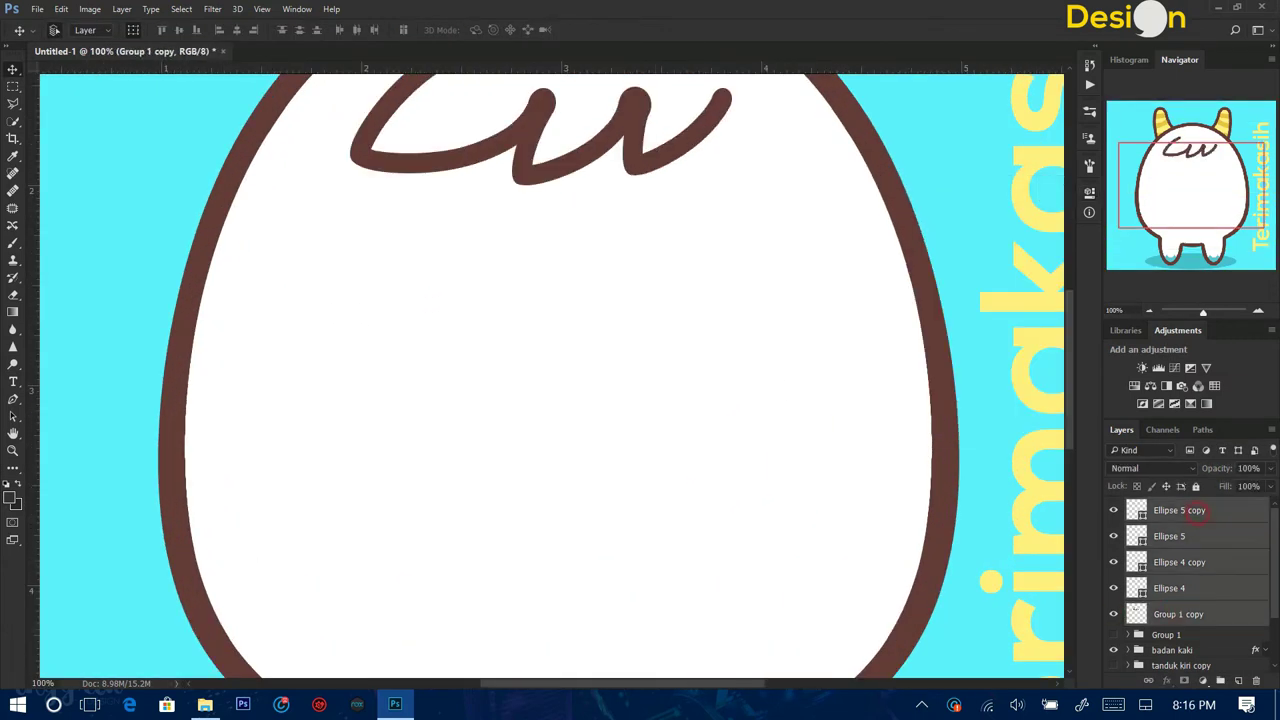
key("ctrl+g")
key("ctrl+minus")
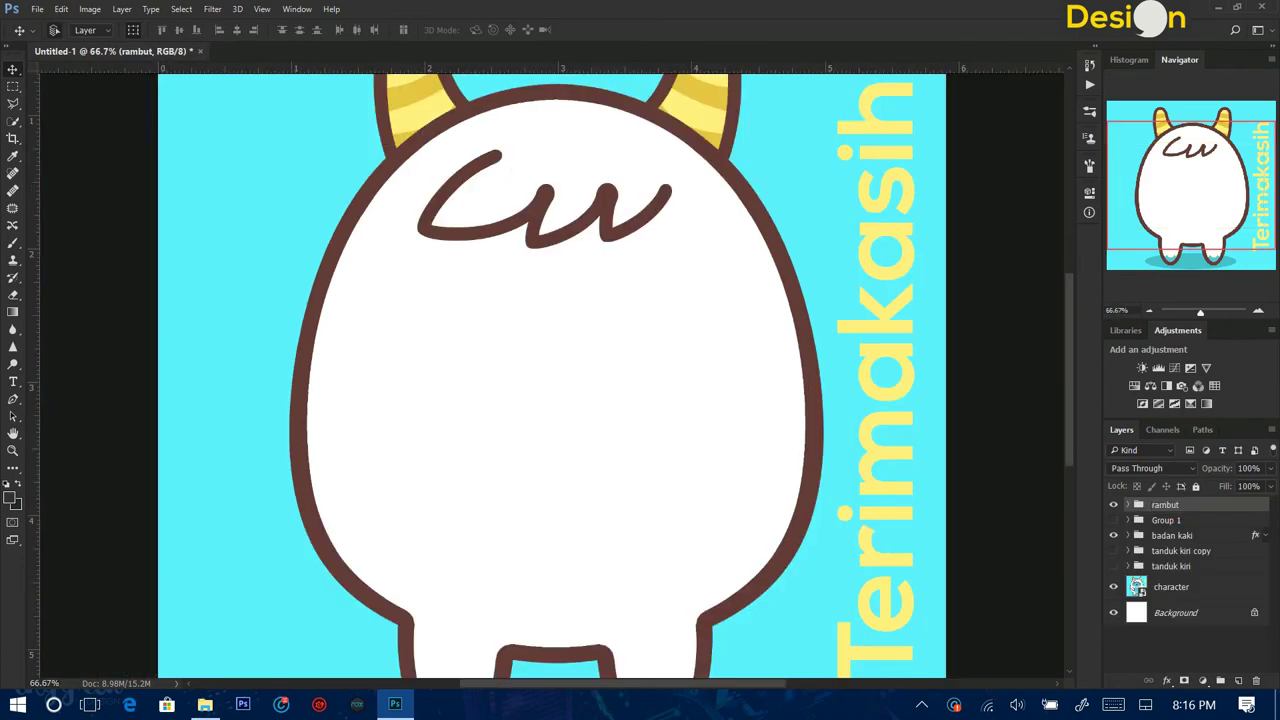
left_click(1113, 520)
double_click(1165, 520)
type("mentah rambut")
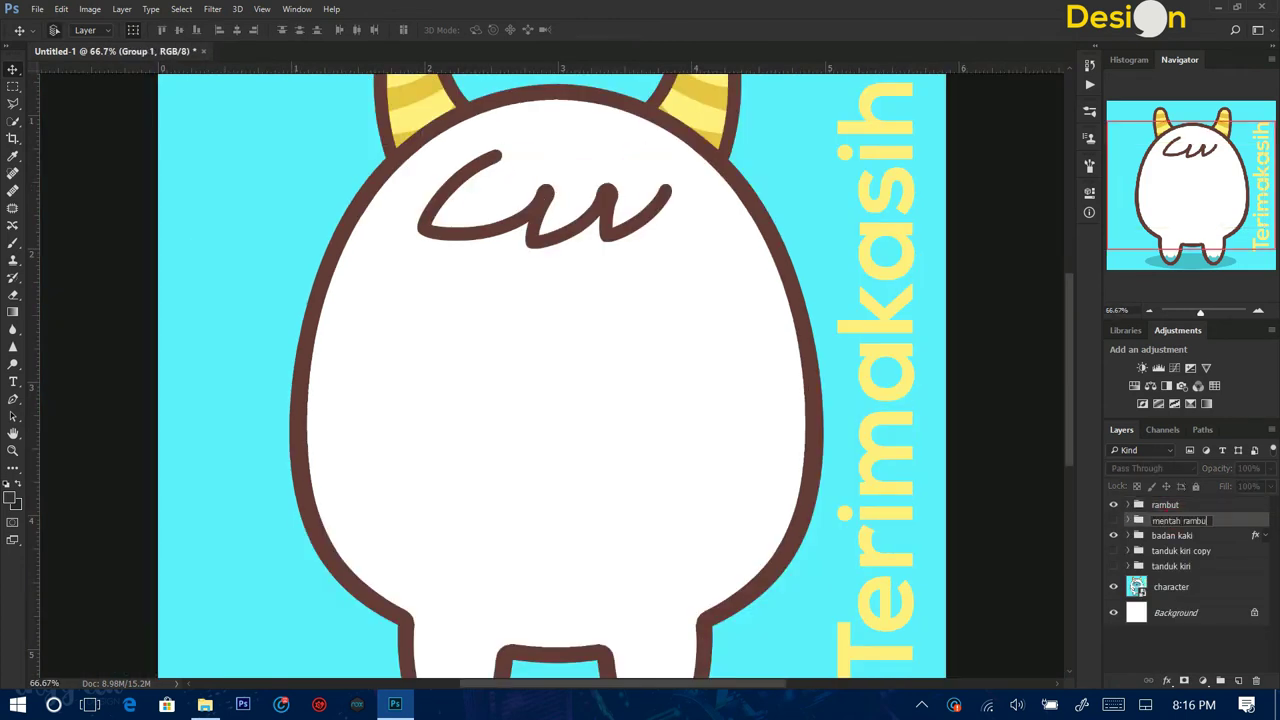
Duplicate the rambut group and convert the copy into a smart object.
left_click(1170, 505)
right_click(1180, 505)
left_click(1000, 151)
key("Return")
right_click(1188, 505)
left_click(1000, 329)
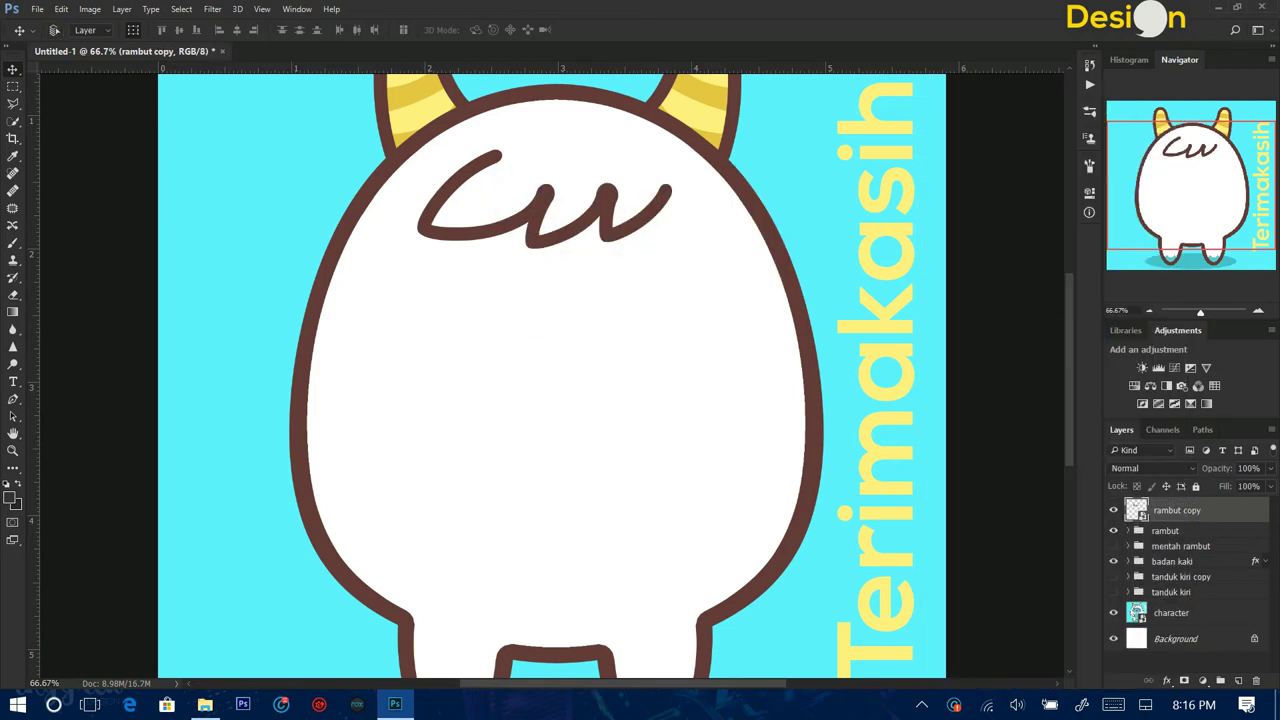
Add a dark hair-shaped Solid Color fill at 50% opacity below rambut, nudged down as a shadow.
left_click(1202, 680)
left_click(1120, 277)
left_click(928, 157)
mouse_move(1205, 510)
left_mouse_down()
mouse_move(1205, 538)
mouse_move(1205, 520)
left_mouse_up()
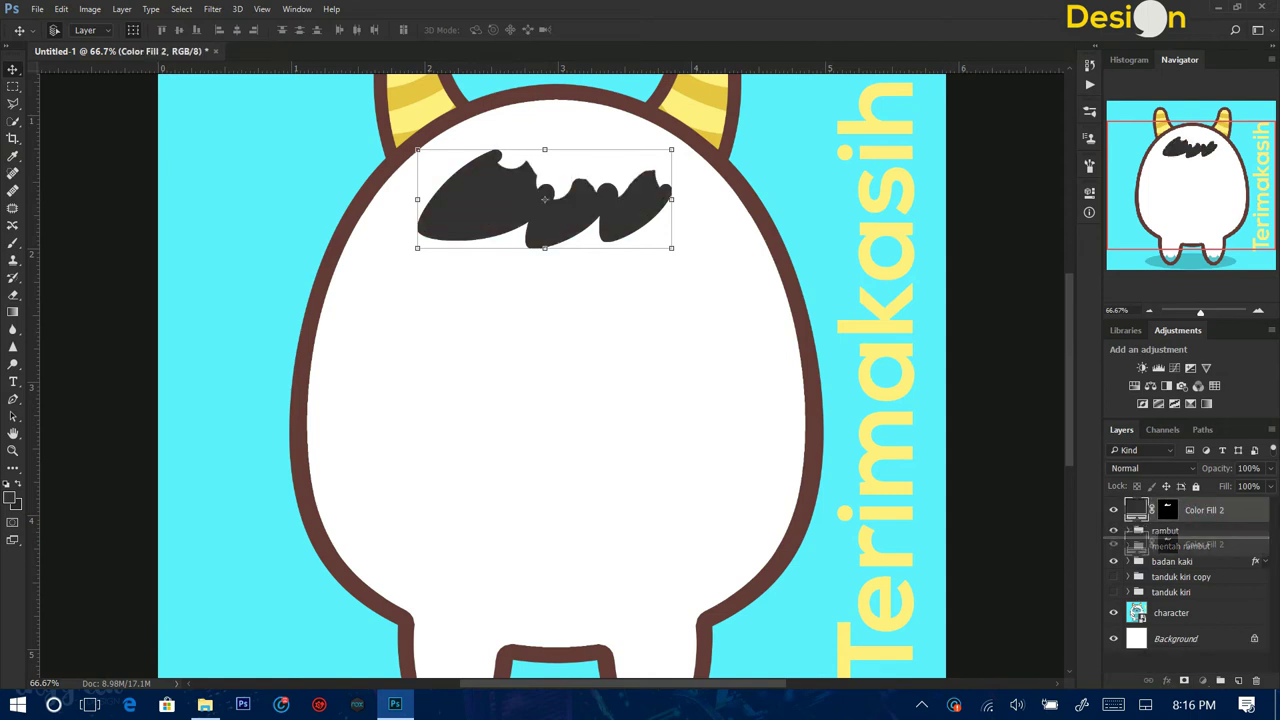
double_click(1135, 525)
left_click(648, 160)
left_click(928, 157)
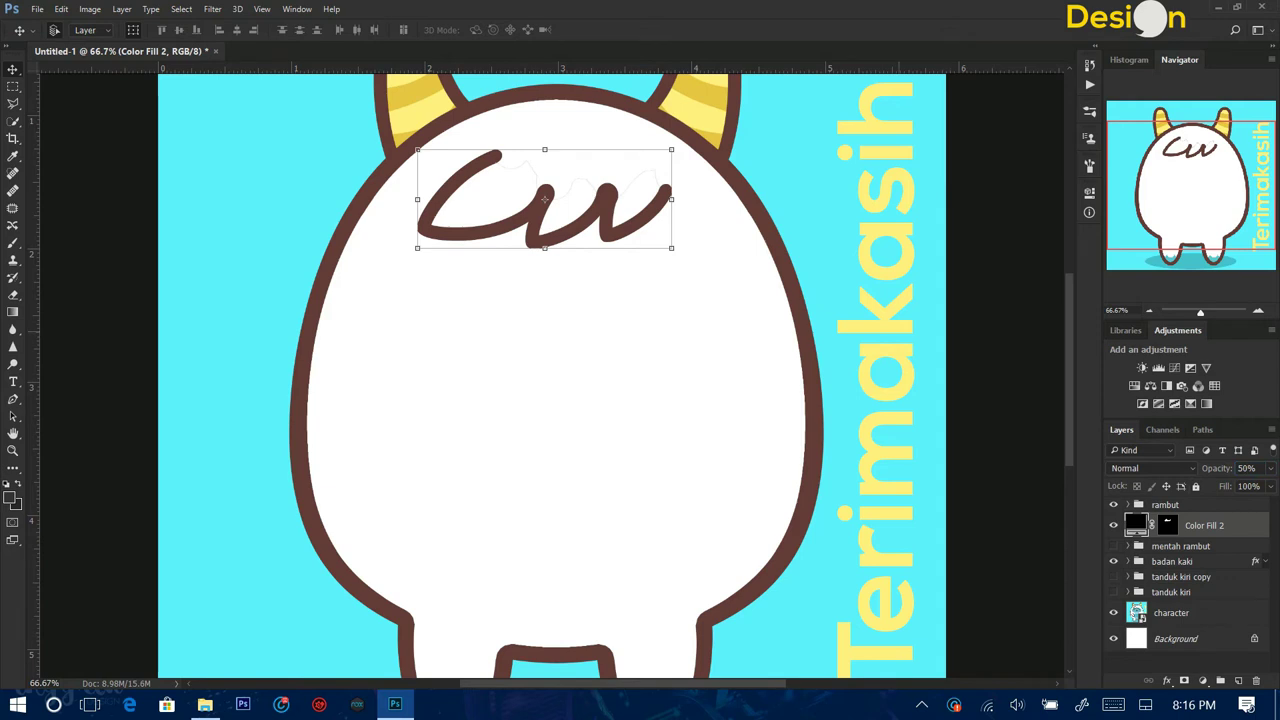
key("shift+Down")
key("shift+Down")
right_click(1137, 525)
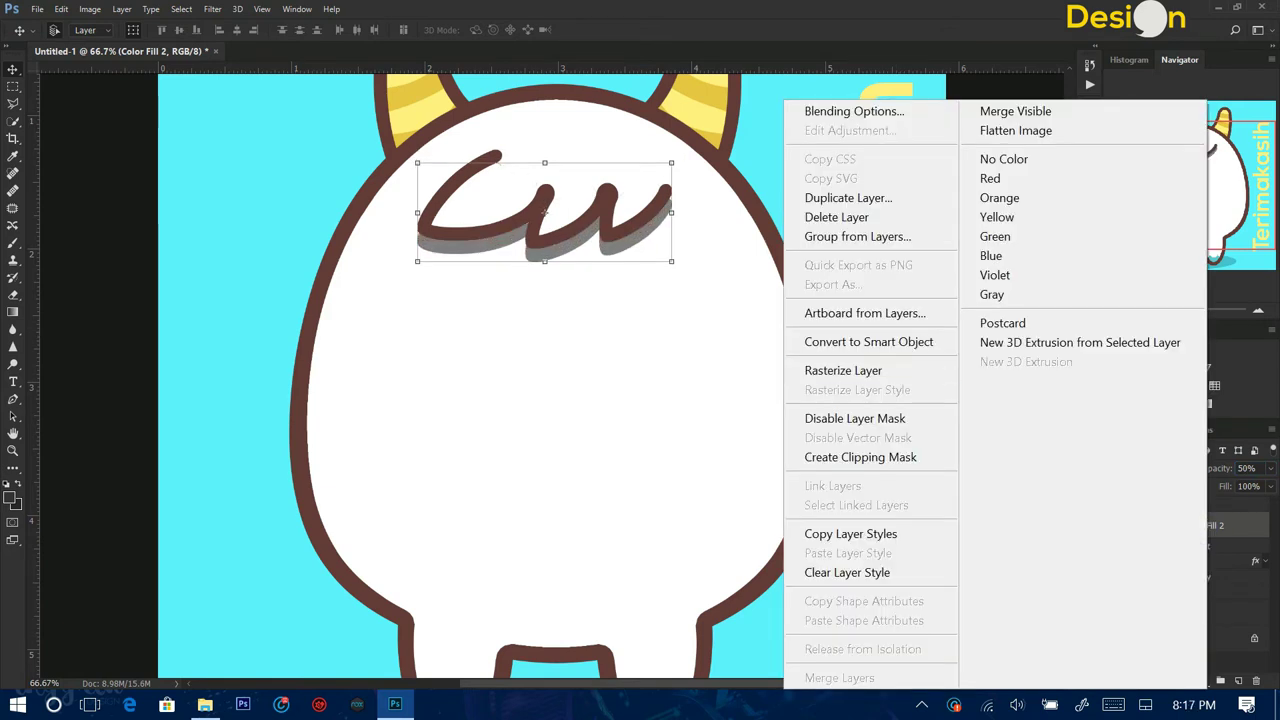
key("Escape")
key("e")
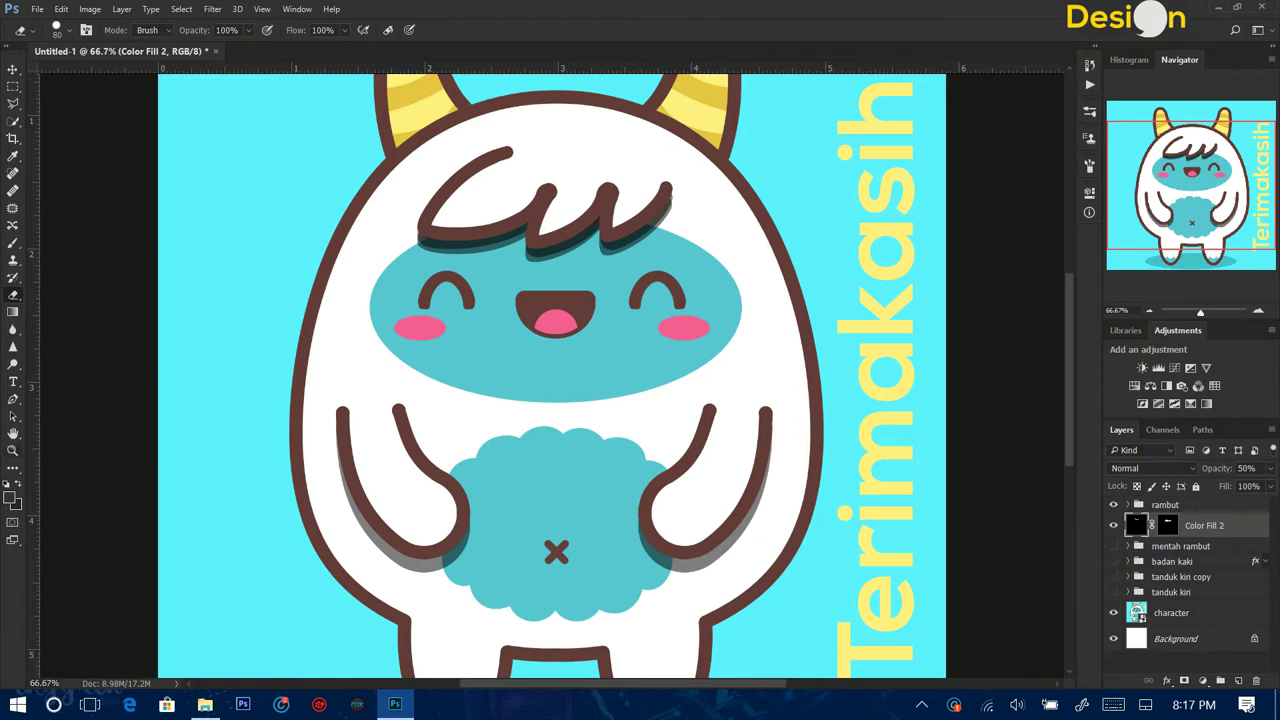
Draw a black 128×23 px rounded bar across the left eye's base, stacked above rambut.
key("u")
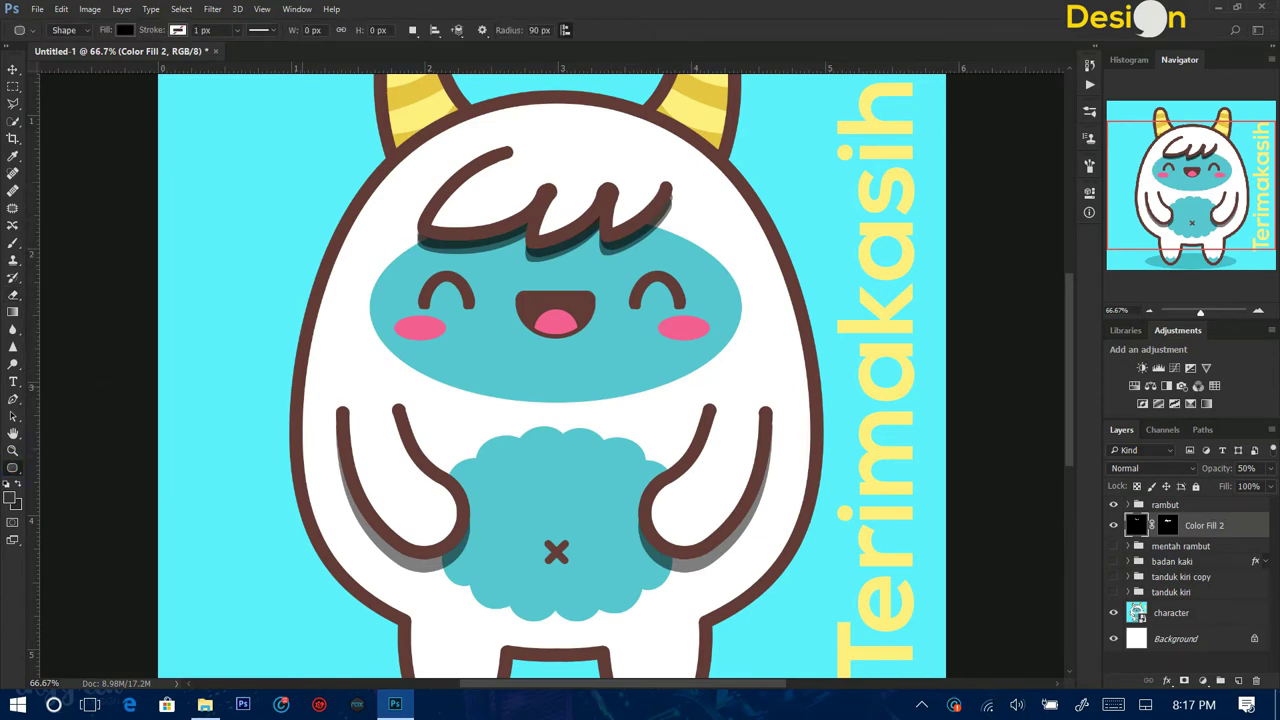
key("ctrl+plus")
key("ctrl+plus")
key("ctrl+plus")
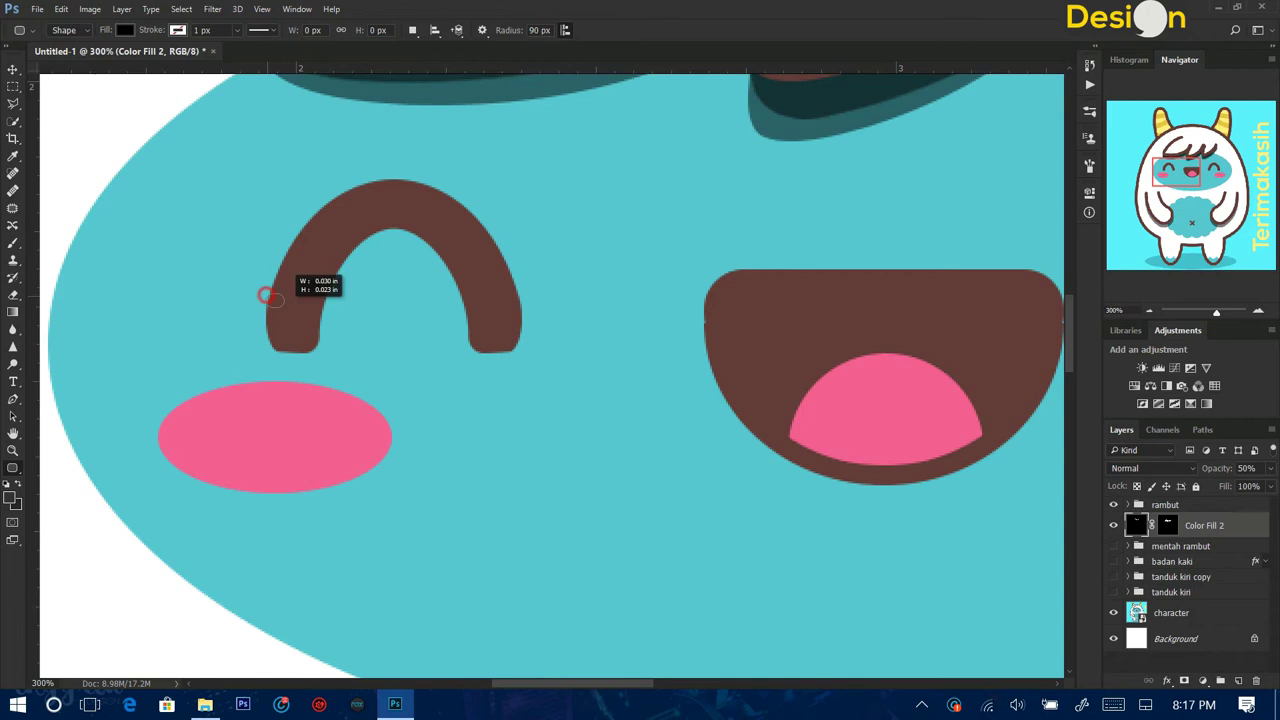
left_click_drag(265, 295, 522, 337)
key("ctrl+z")
left_click(540, 30)
type("20")
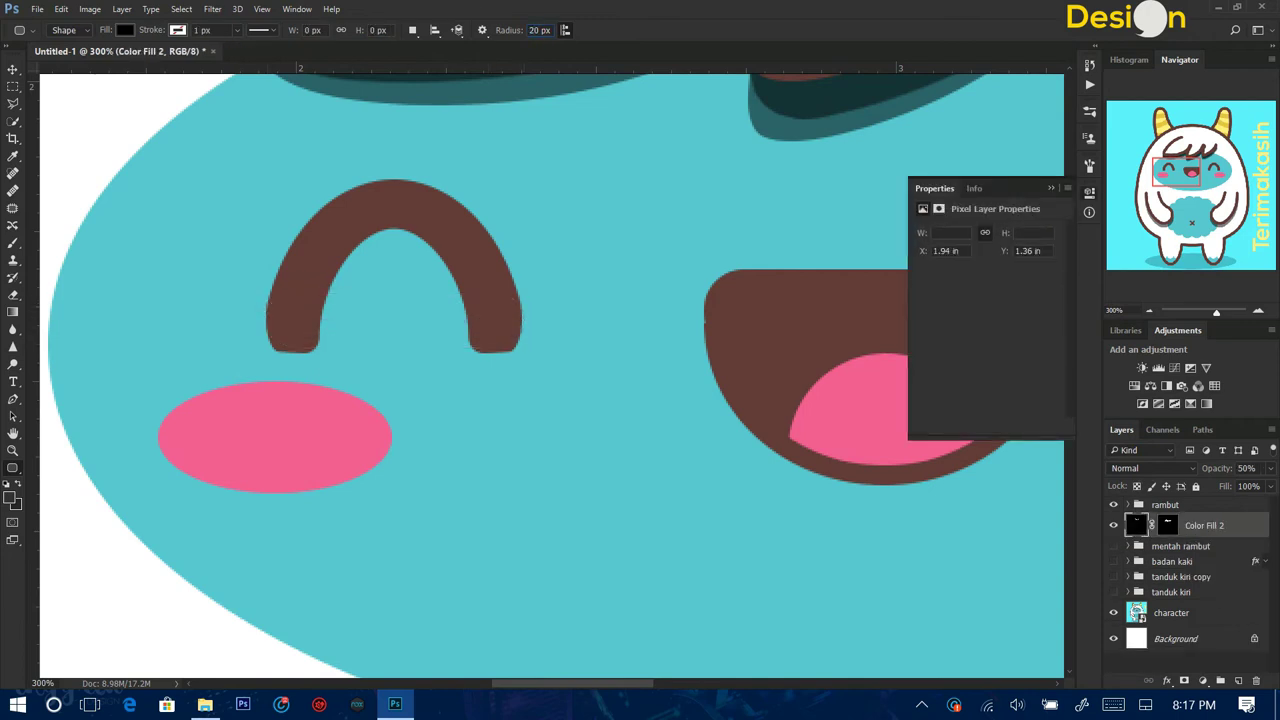
left_click_drag(392, 343, 522, 348)
key("ctrl+z")
left_click_drag(320, 326, 522, 352)
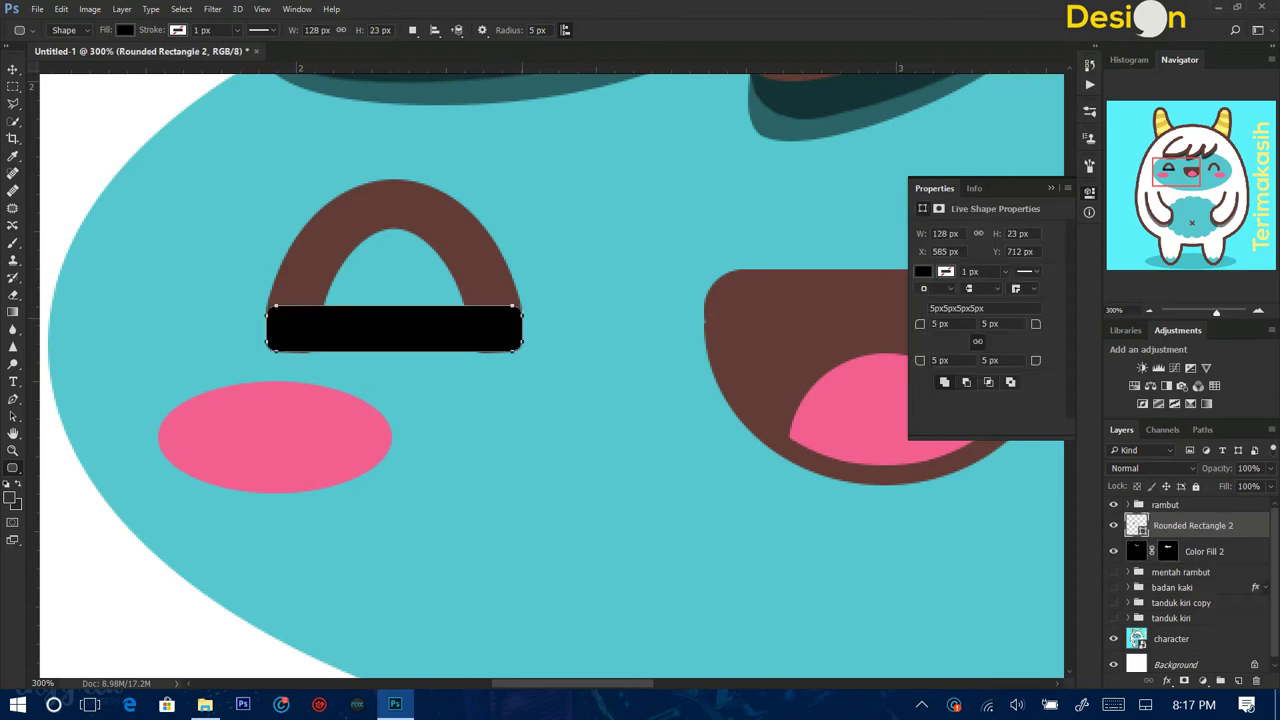
left_click_drag(1165, 508, 1165, 505)
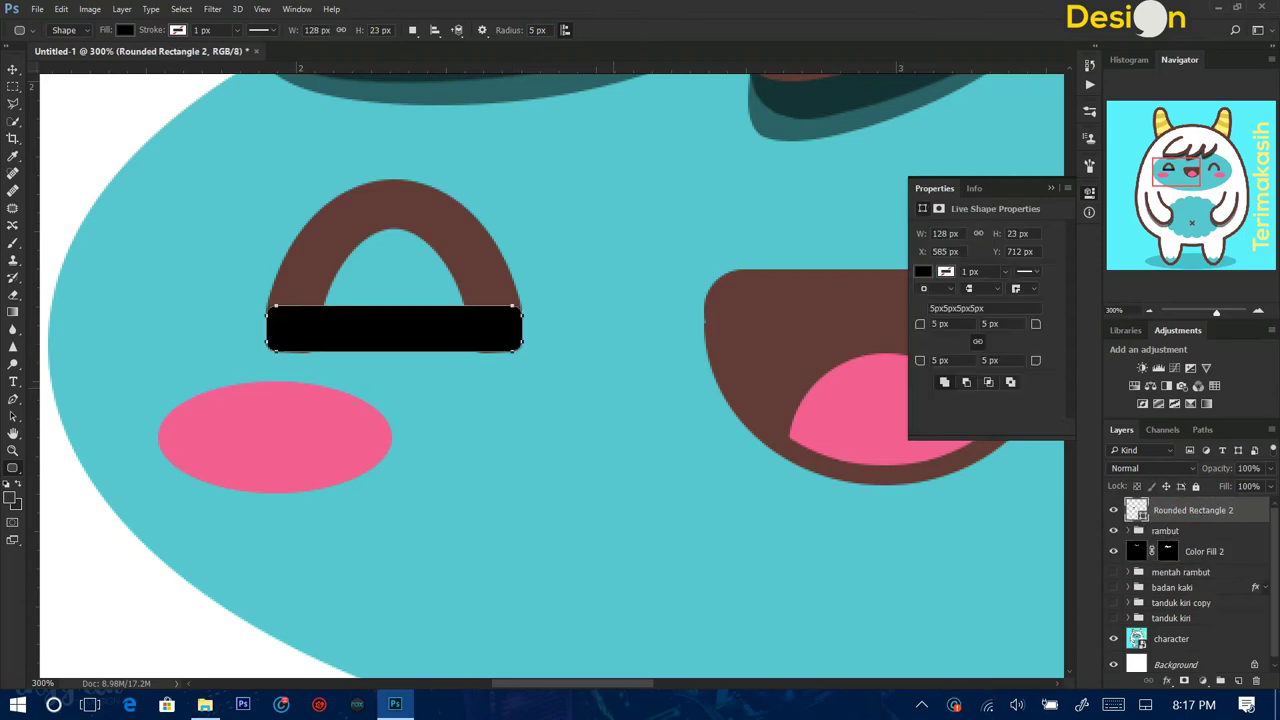
key("ctrl+t")
Warp the black bar upward into an arch over the eye and lower its opacity to 38%.
left_click_drag(34, 330, 393, 380)
right_click(395, 307)
left_click(438, 447)
left_click_drag(393, 310, 393, 180)
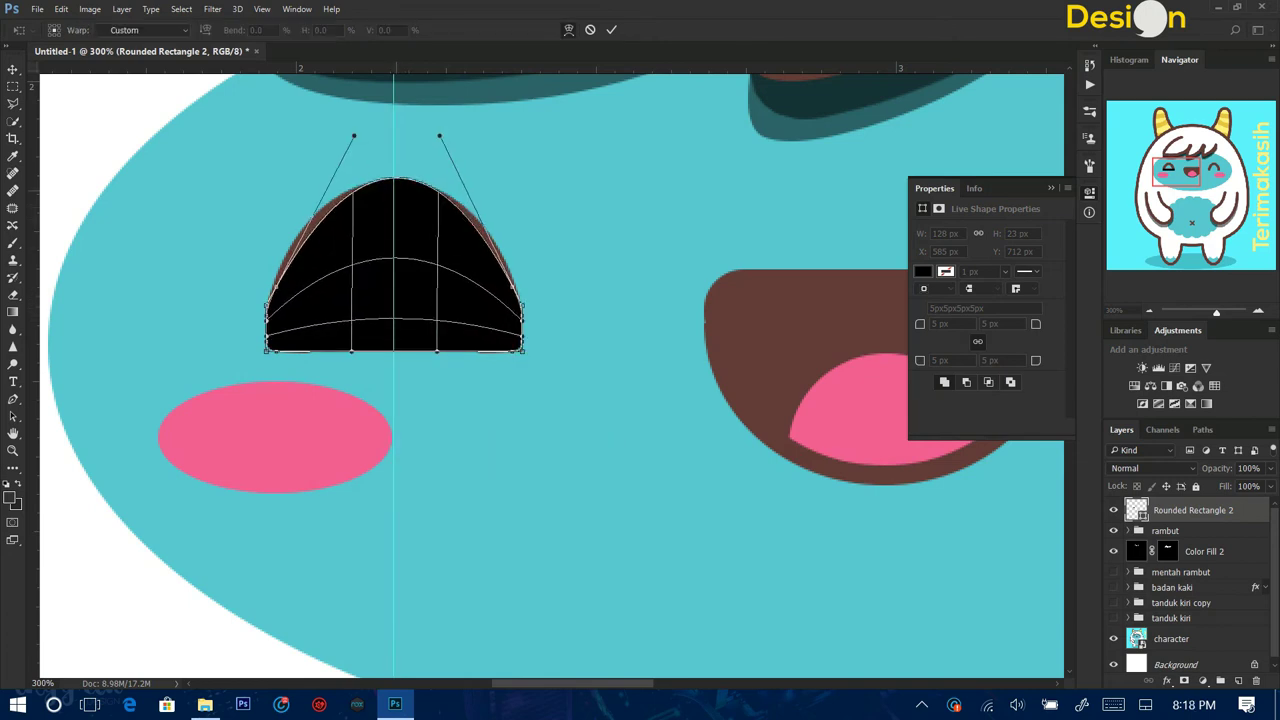
left_click_drag(1270, 468, 1231, 486)
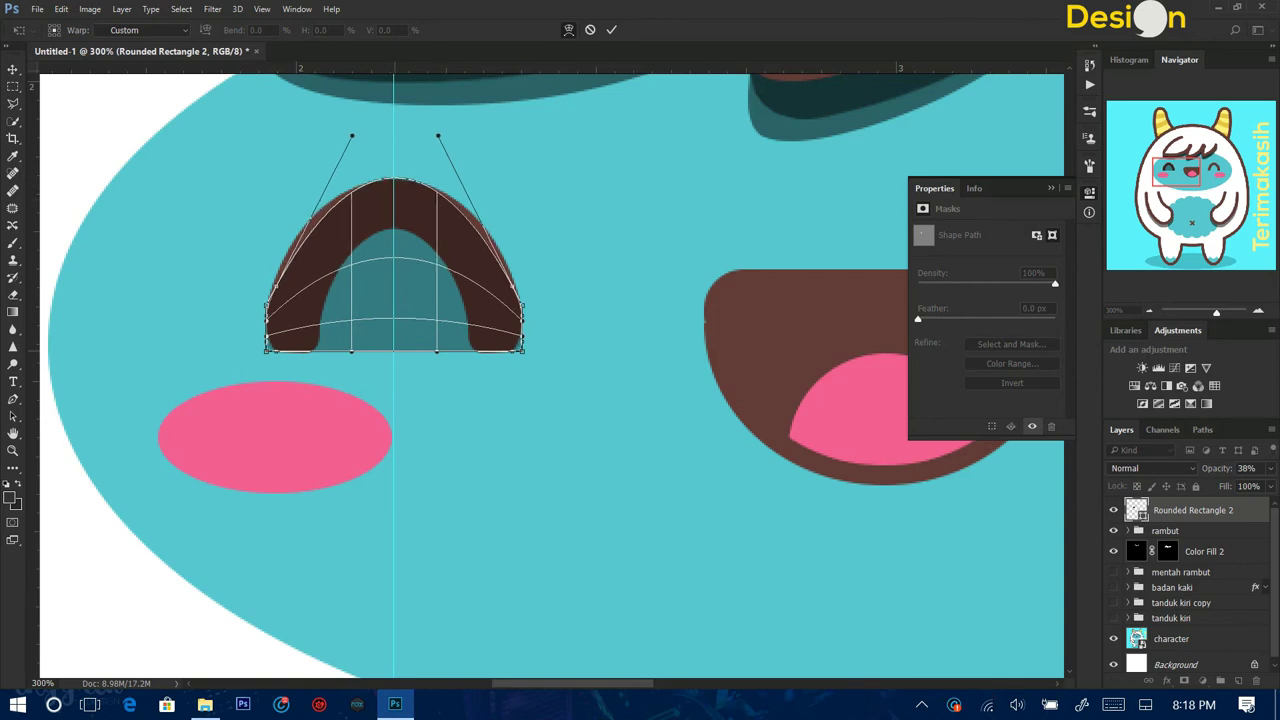
mouse_move(394, 352)
left_mouse_down()
mouse_move(435, 292)
mouse_move(472, 332)
left_mouse_up()
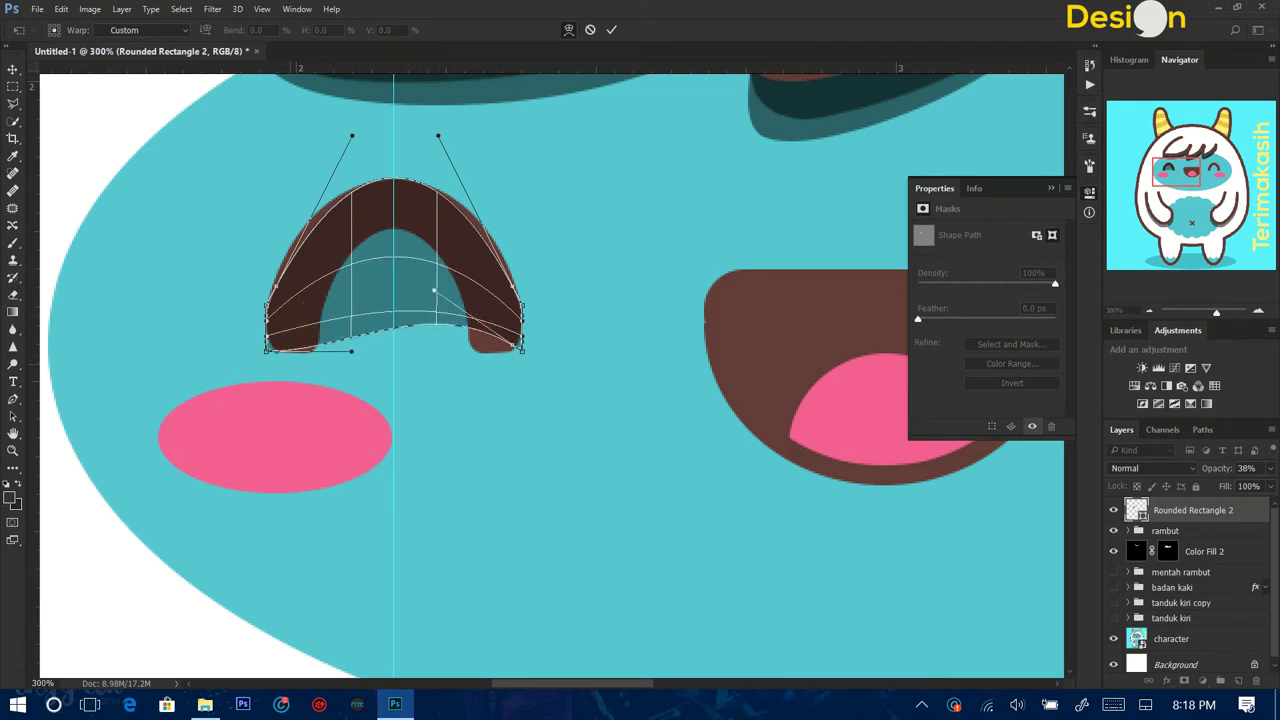
left_click_drag(267, 348, 298, 351)
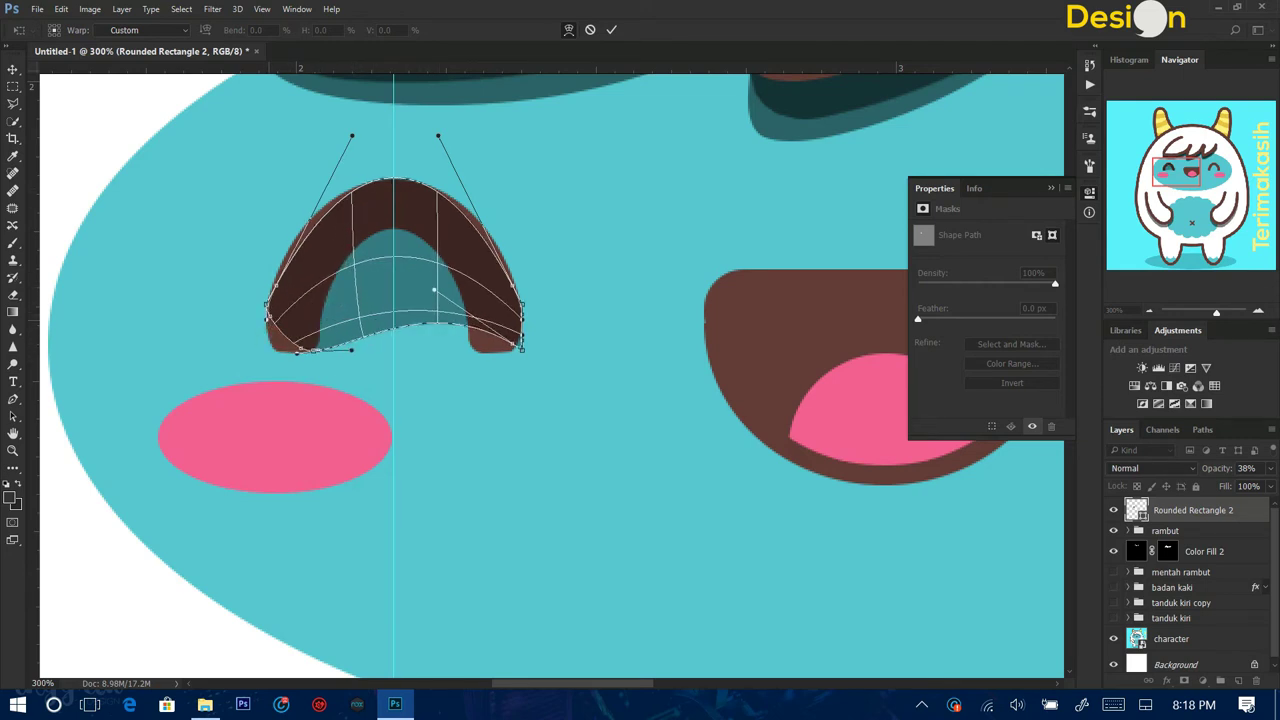
left_click_drag(266, 305, 270, 334)
left_click_drag(351, 135, 256, 152)
left_click_drag(522, 346, 467, 342)
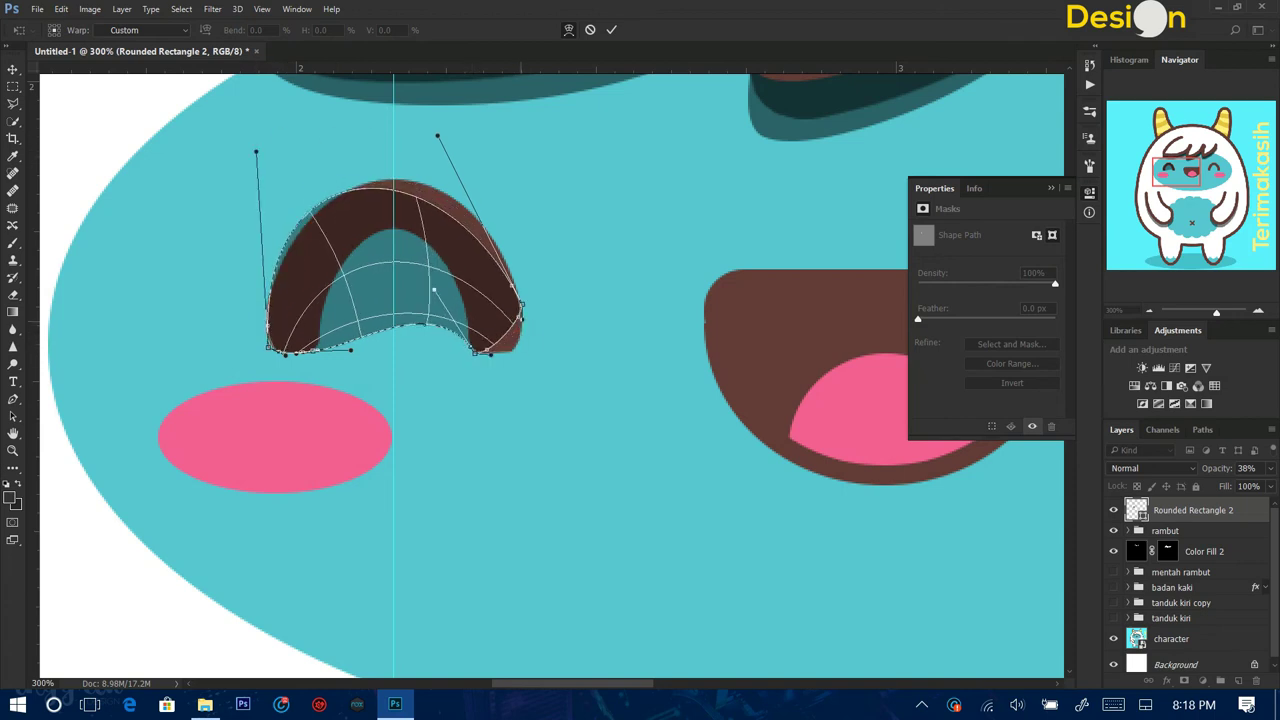
Refine the warp until the arch traces the brown eye curve, then apply it.
mouse_move(437, 135)
left_mouse_down()
mouse_move(514, 117)
mouse_move(515, 98)
left_mouse_up()
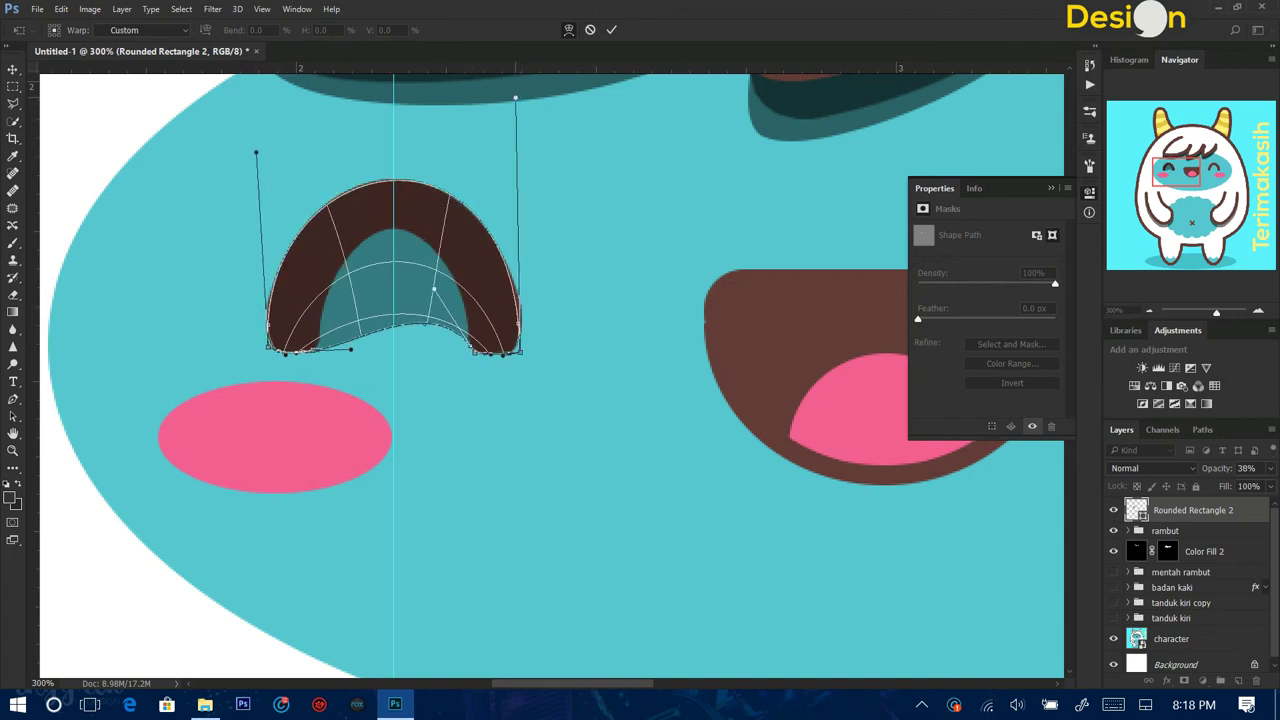
left_click_drag(350, 348, 372, 345)
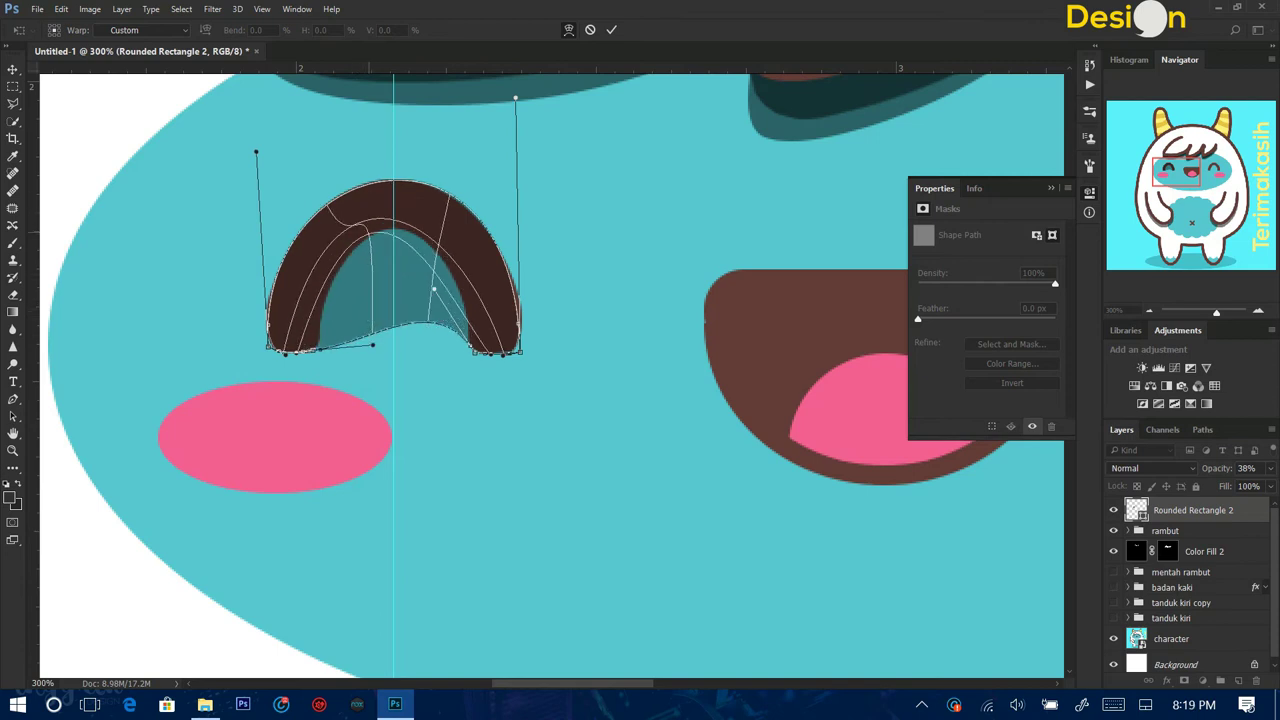
left_click_drag(400, 300, 390, 240)
scroll(640, 370, "up", 1)
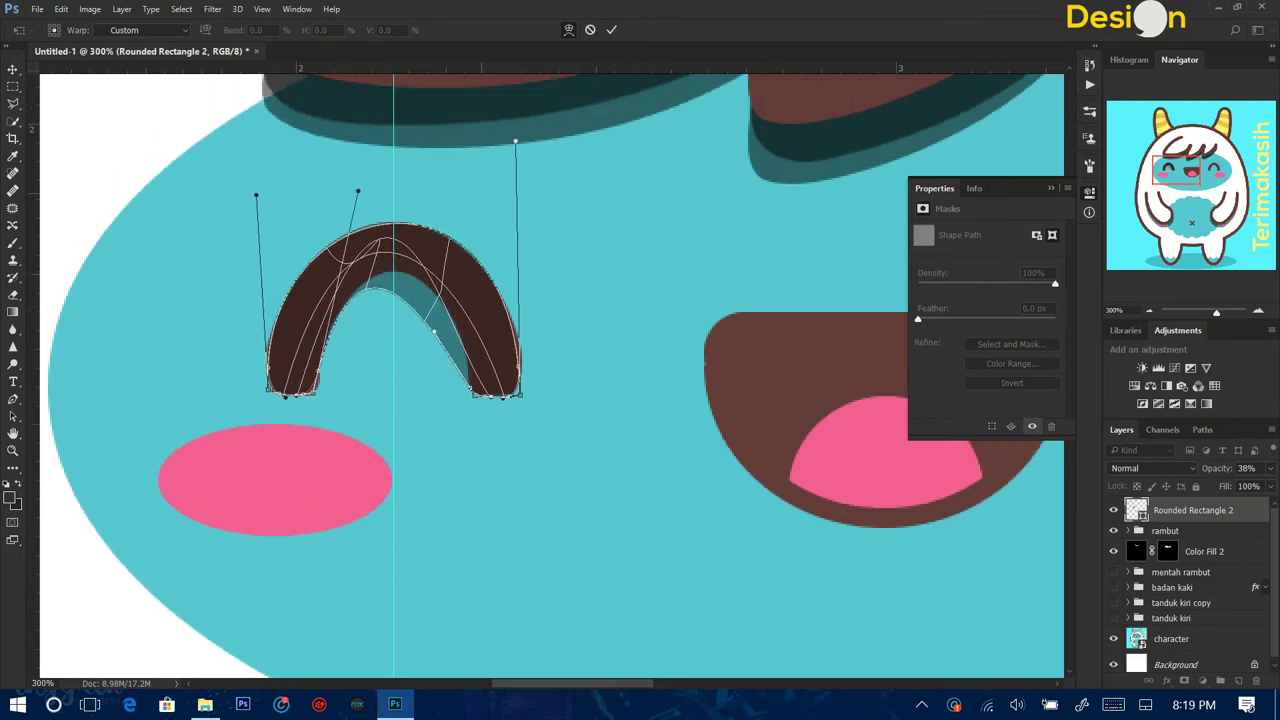
left_click_drag(452, 305, 467, 279)
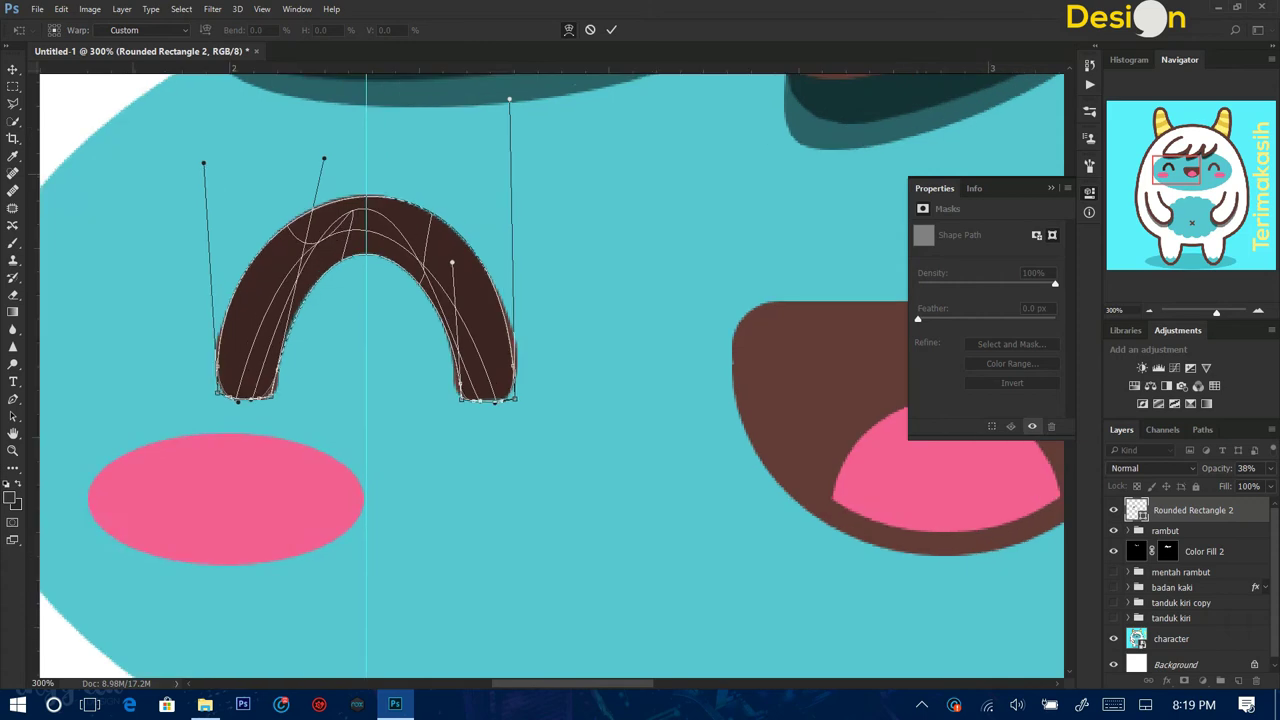
key("ctrl+plus")
key("ctrl+plus")
left_click_drag(565, 404, 542, 411)
scroll(570, 375, "up", 2)
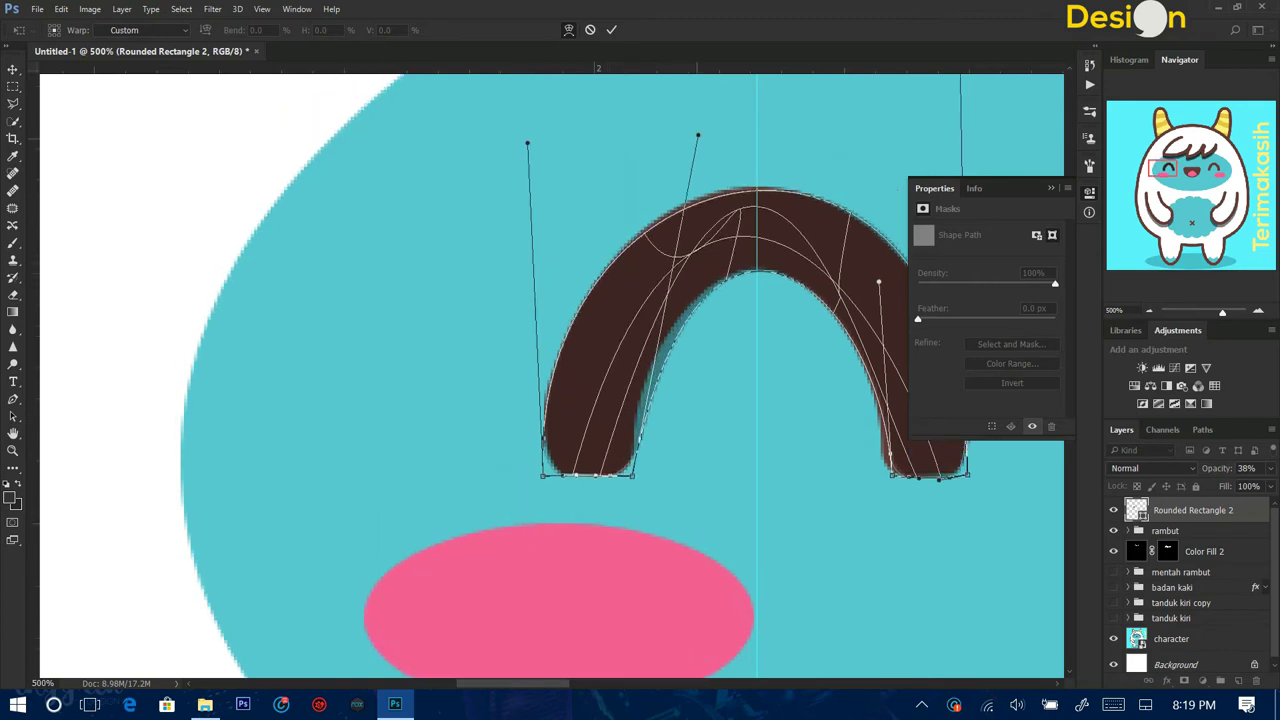
left_click_drag(878, 314, 891, 298)
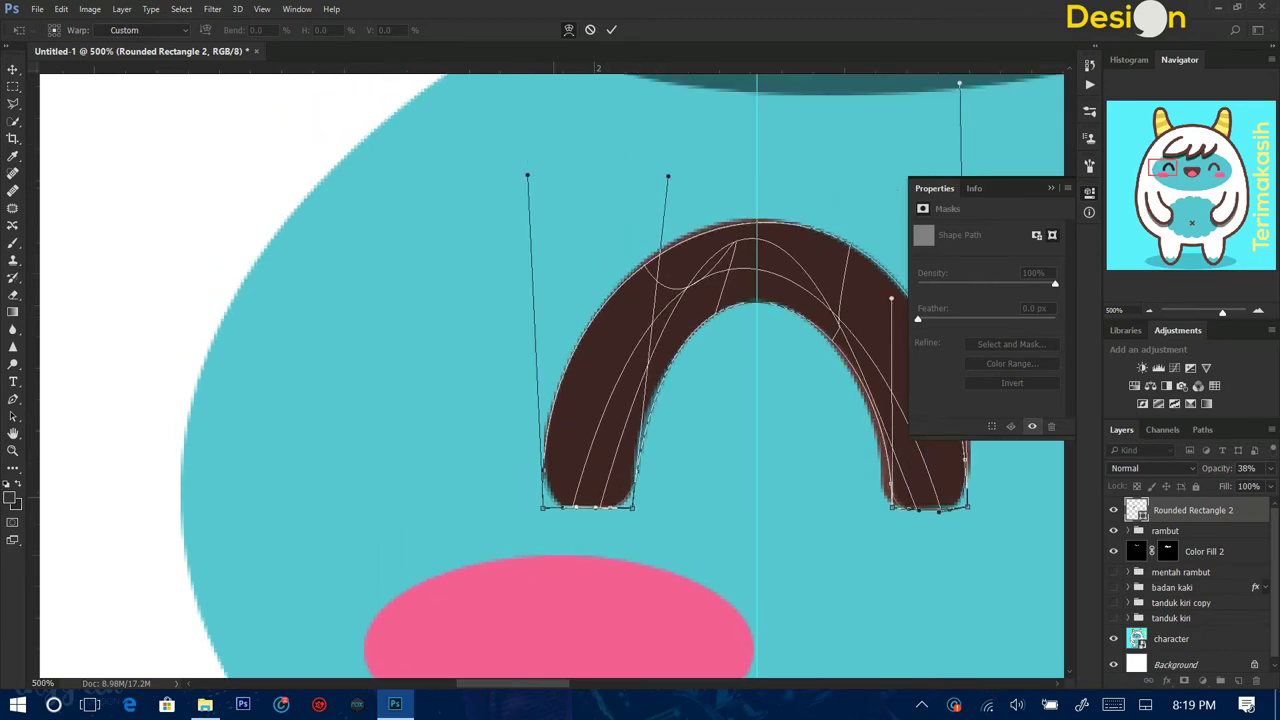
left_click_drag(541, 472, 542, 478)
scroll(550, 380, "right", 5)
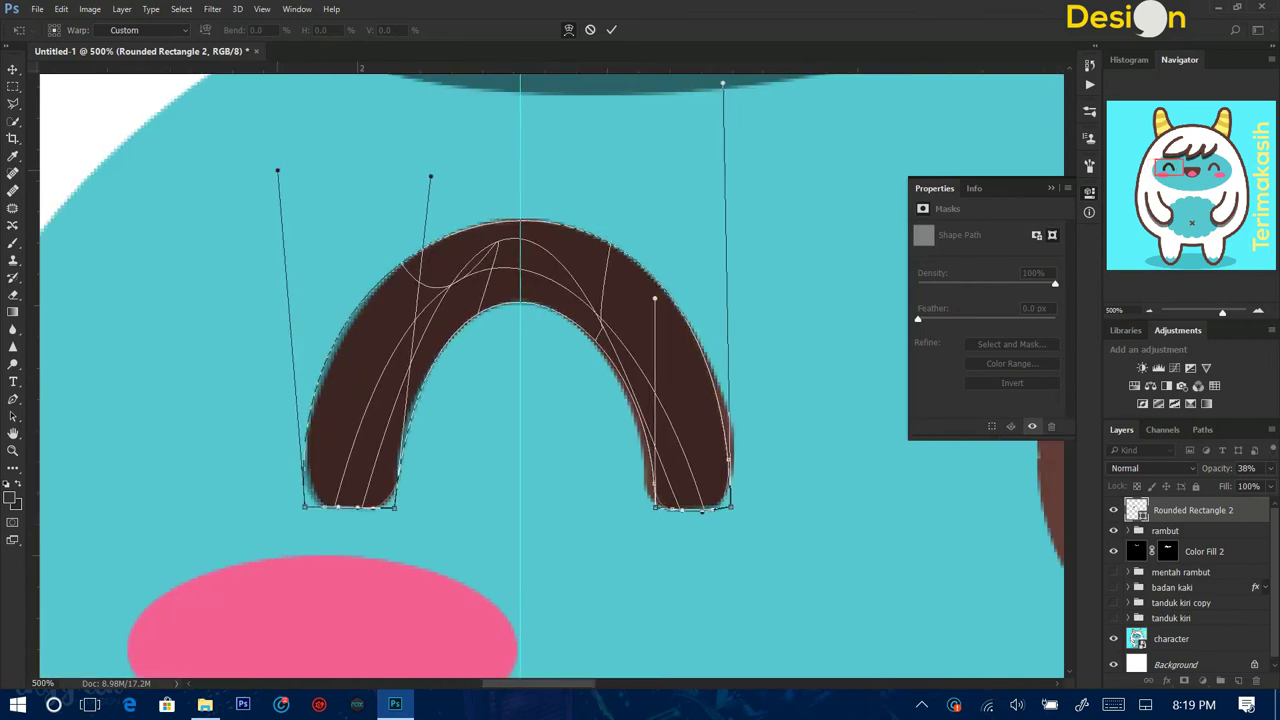
key("Return")
Rasterize the arch and cut its left half onto a new Layer 2, kept in place.
key("m")
right_click(766, 98)
left_click(800, 368)
left_click_drag(183, 118, 517, 527)
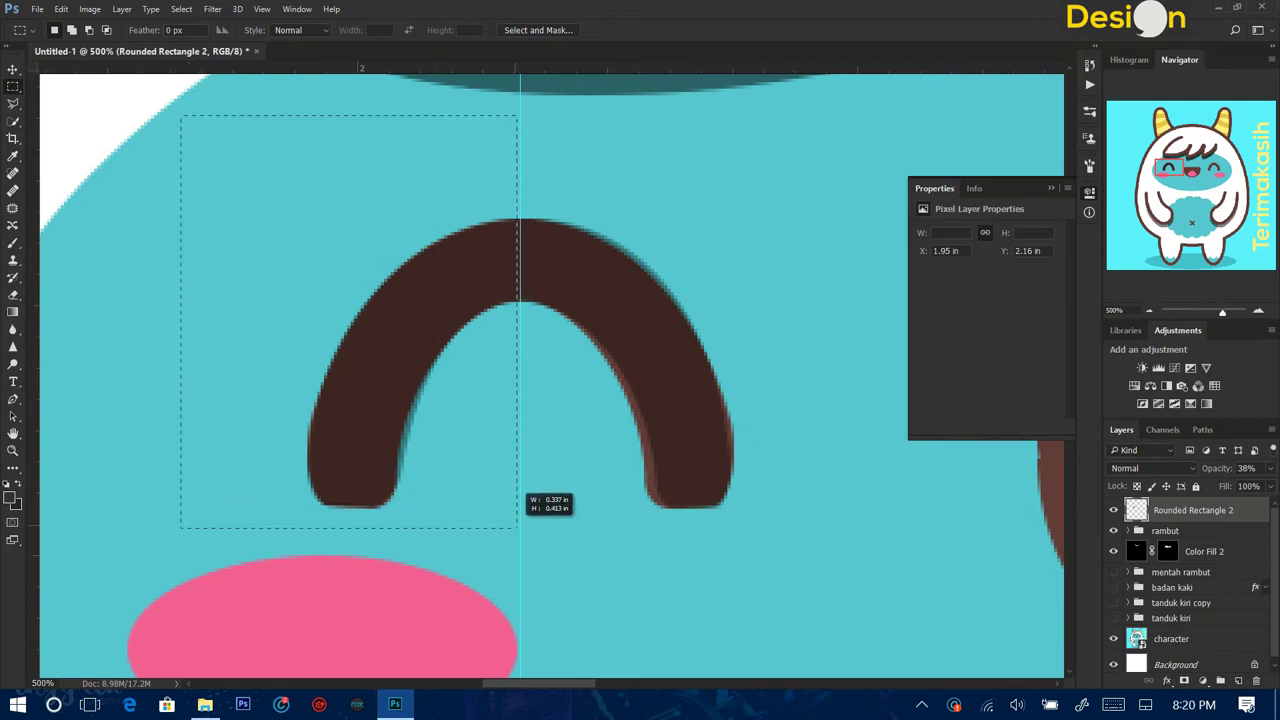
key("ctrl+x")
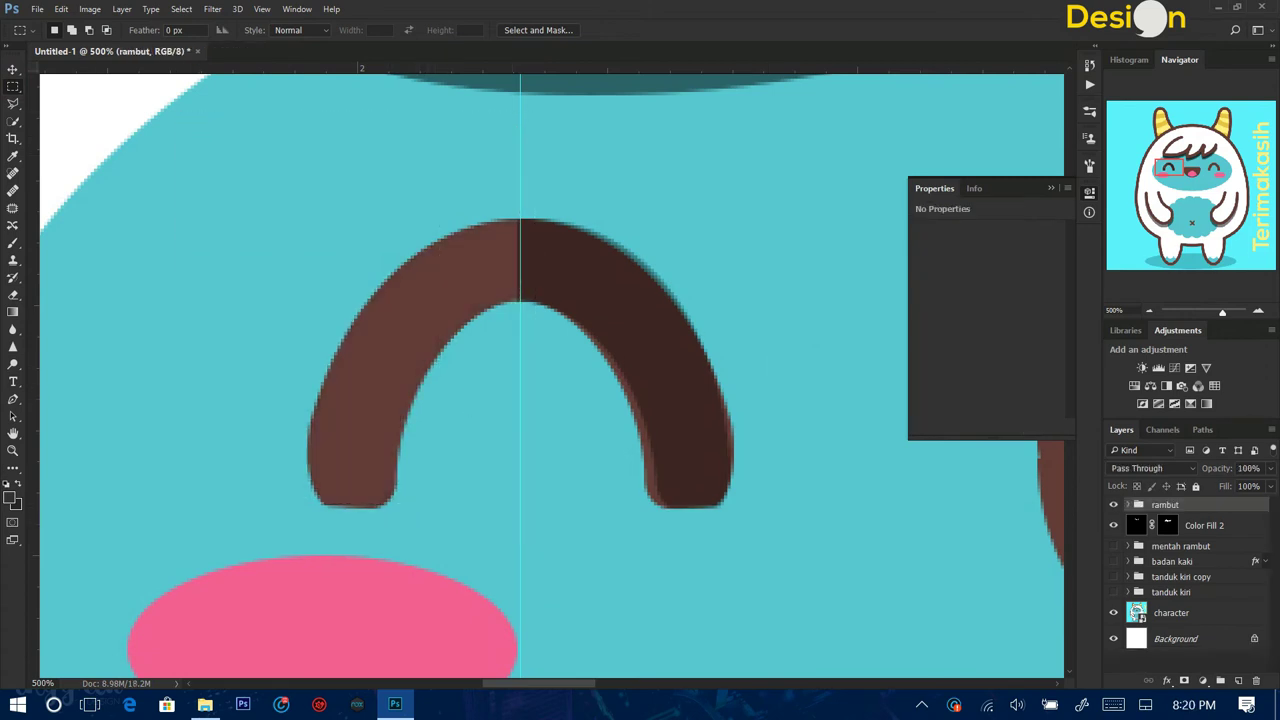
key("ctrl+v")
key("v")
left_click_drag(637, 266, 505, 266)
Duplicate Layer 2, flip the copy horizontally, and move it right to complete the arc.
right_click(1167, 510)
left_click(822, 197)
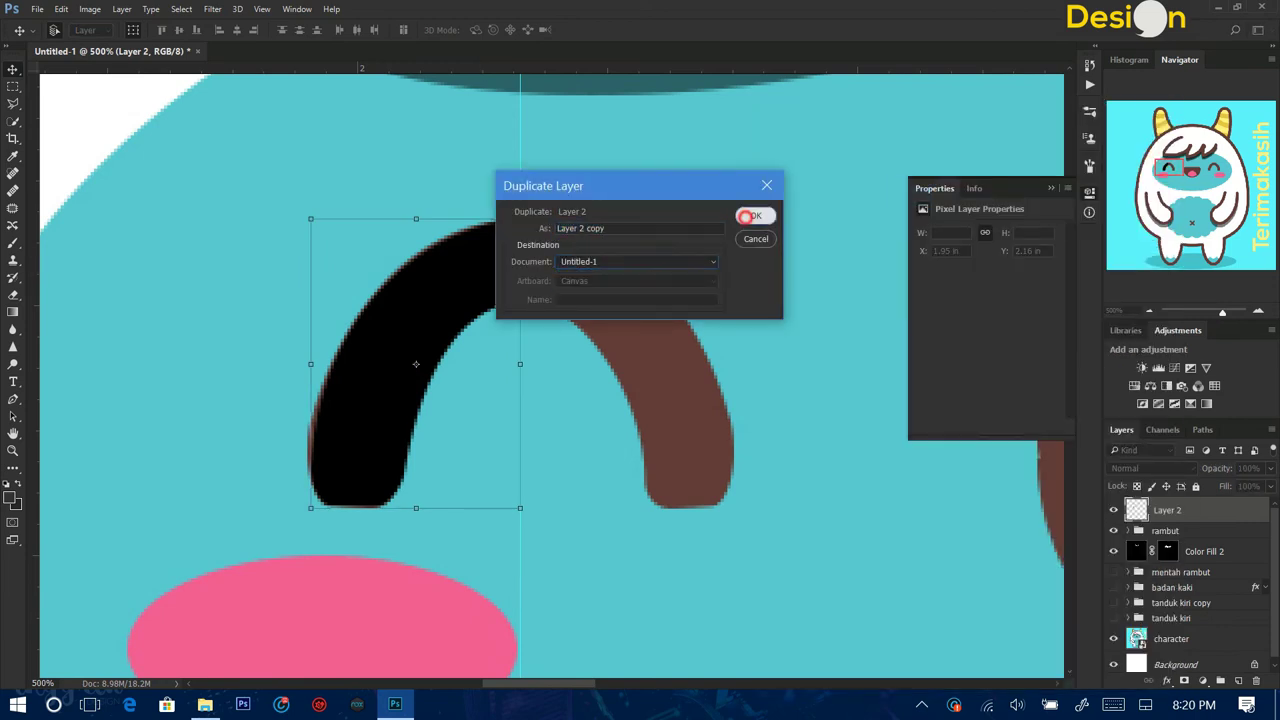
left_click(754, 214)
key("ctrl+t")
right_click(543, 222)
left_click(600, 497)
left_click_drag(475, 294, 684, 294)
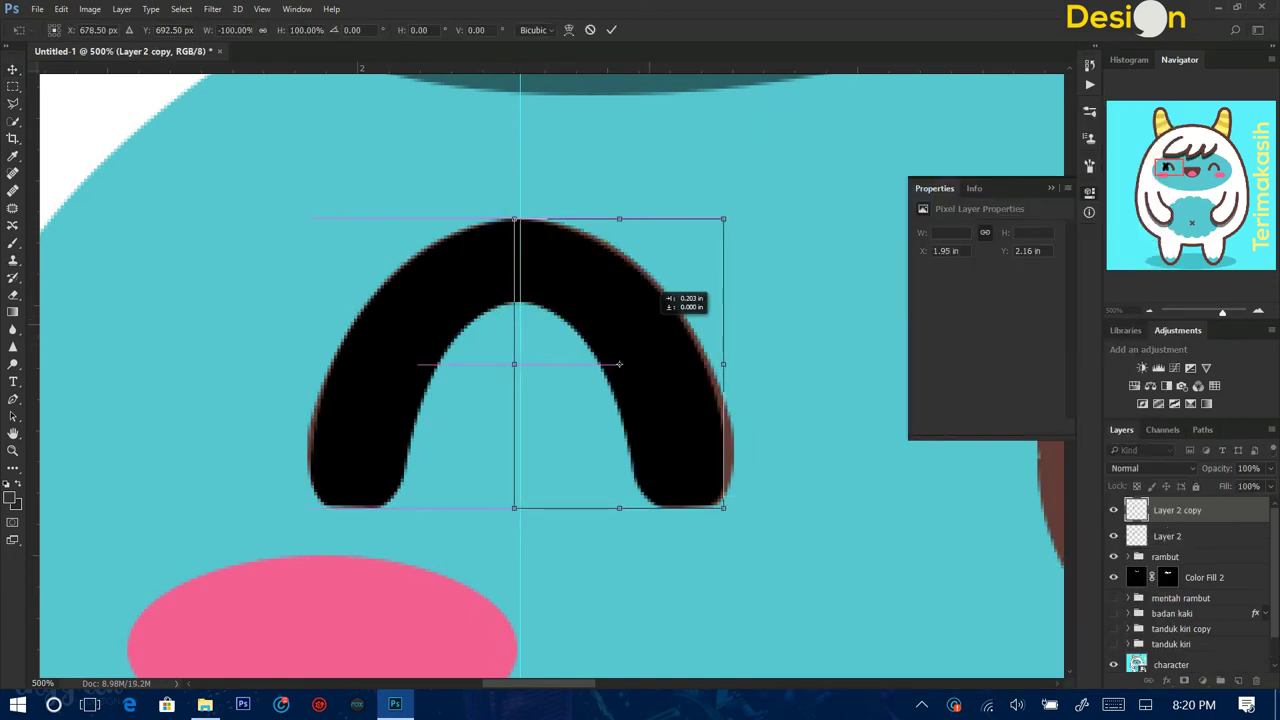
key("Return")
Widen both eye halves slightly together.
left_click(1167, 536, "shift")
key("ctrl+t")
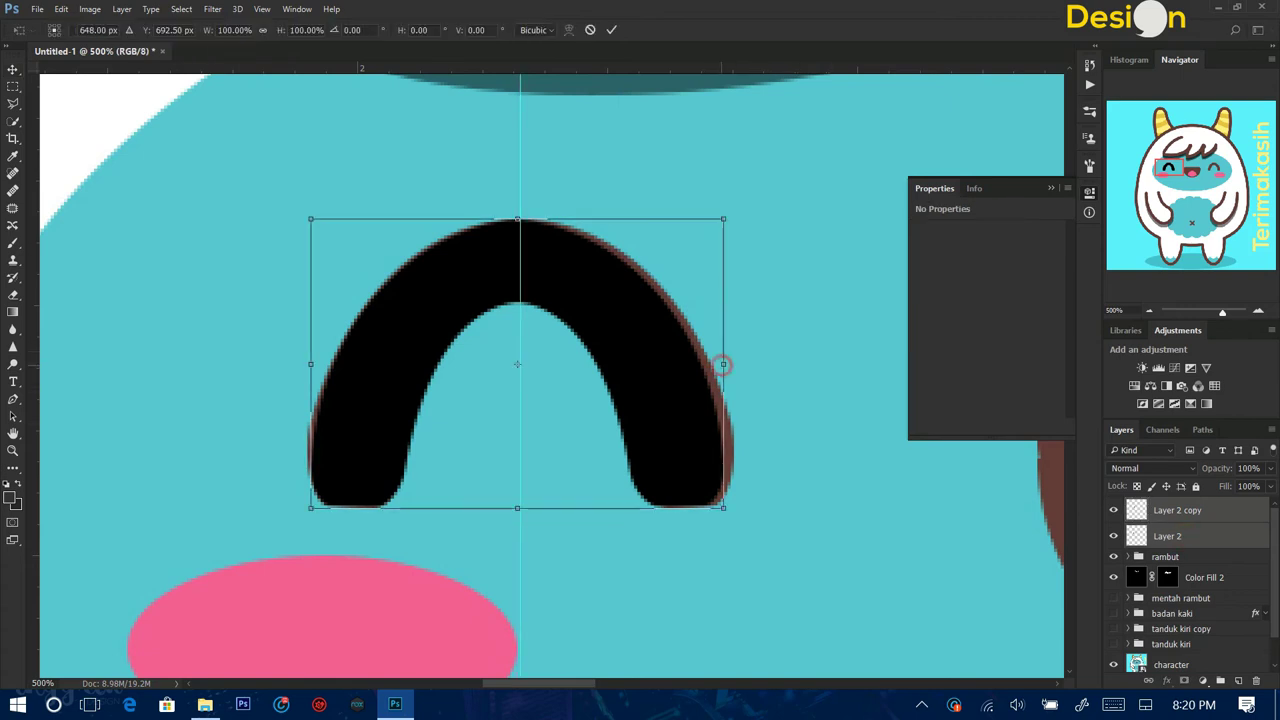
left_click_drag(730, 364, 745, 364)
key("ctrl+minus")
key("ctrl+minus")
key("Return")
Convert the eye halves into a smart object named 'eye' and add a Solid Color fill layer.
right_click(1198, 520)
left_click(850, 342)
double_click(1177, 510)
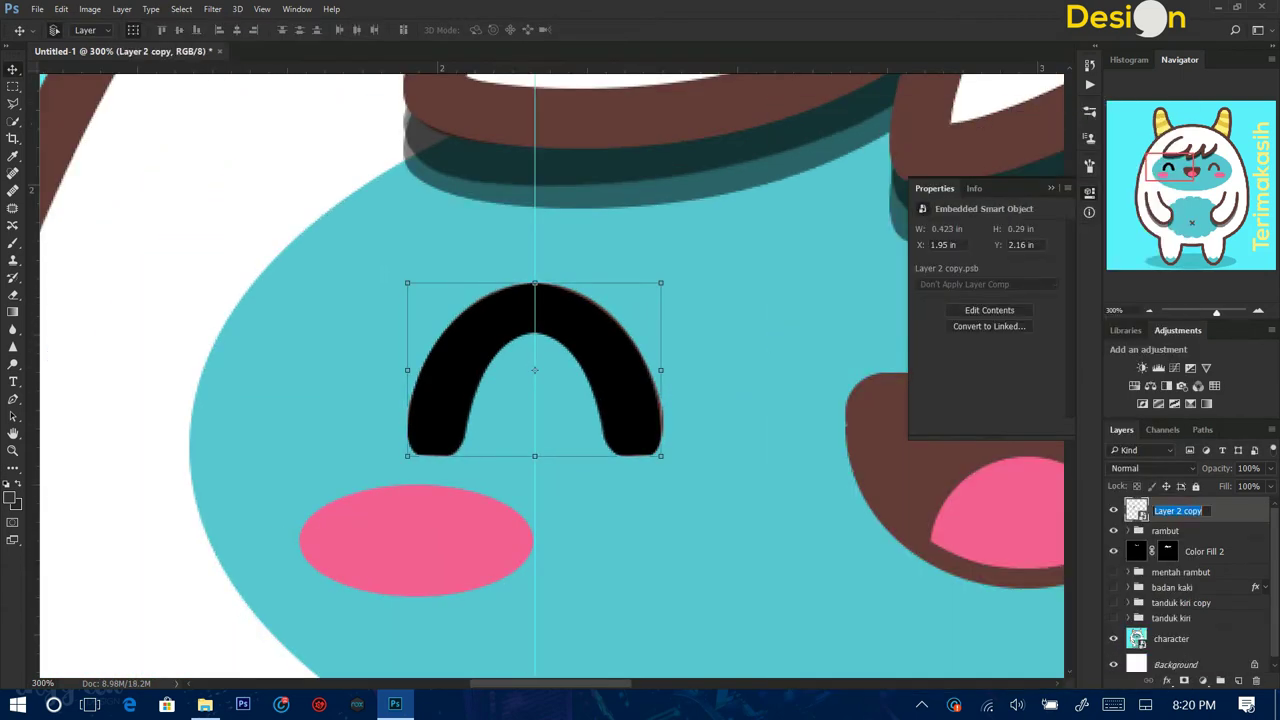
type("eye")
left_click(1202, 680)
left_click(1157, 251)
Clip the fill layer to eye and colour it brown #623d37.
left_click(946, 157)
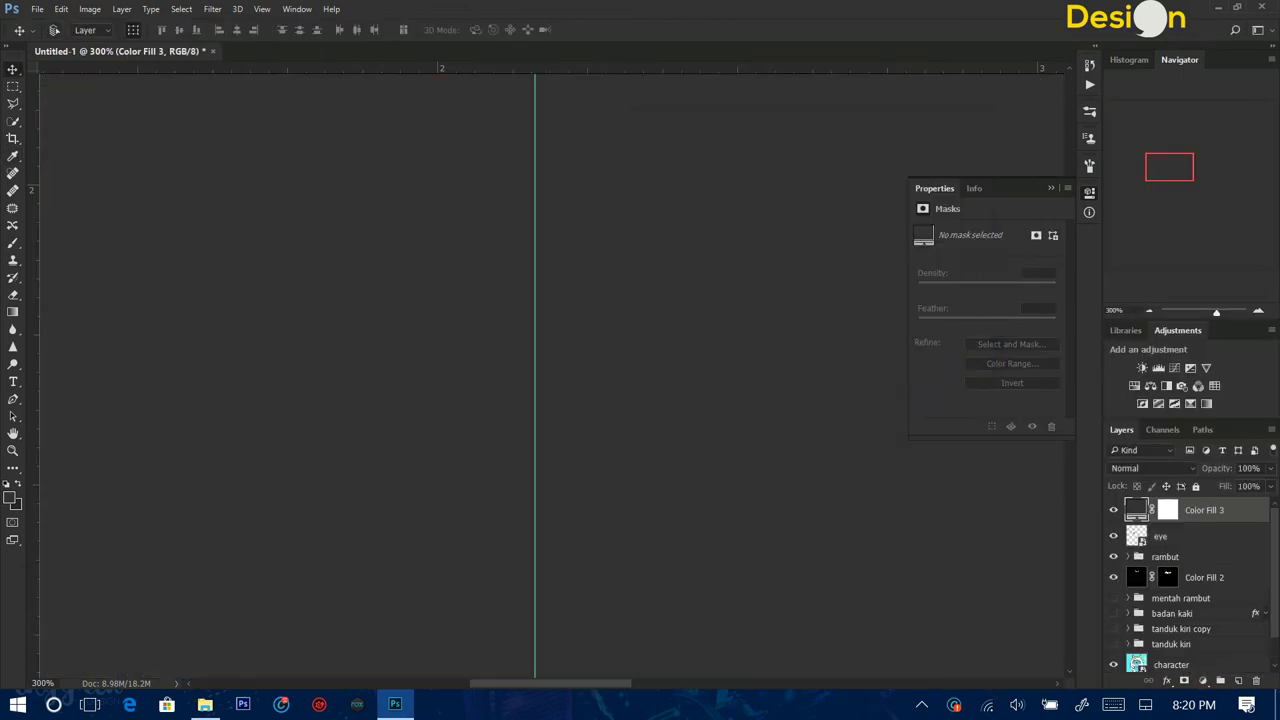
key("ctrl+alt+g")
double_click(1146, 510)
left_click(500, 100)
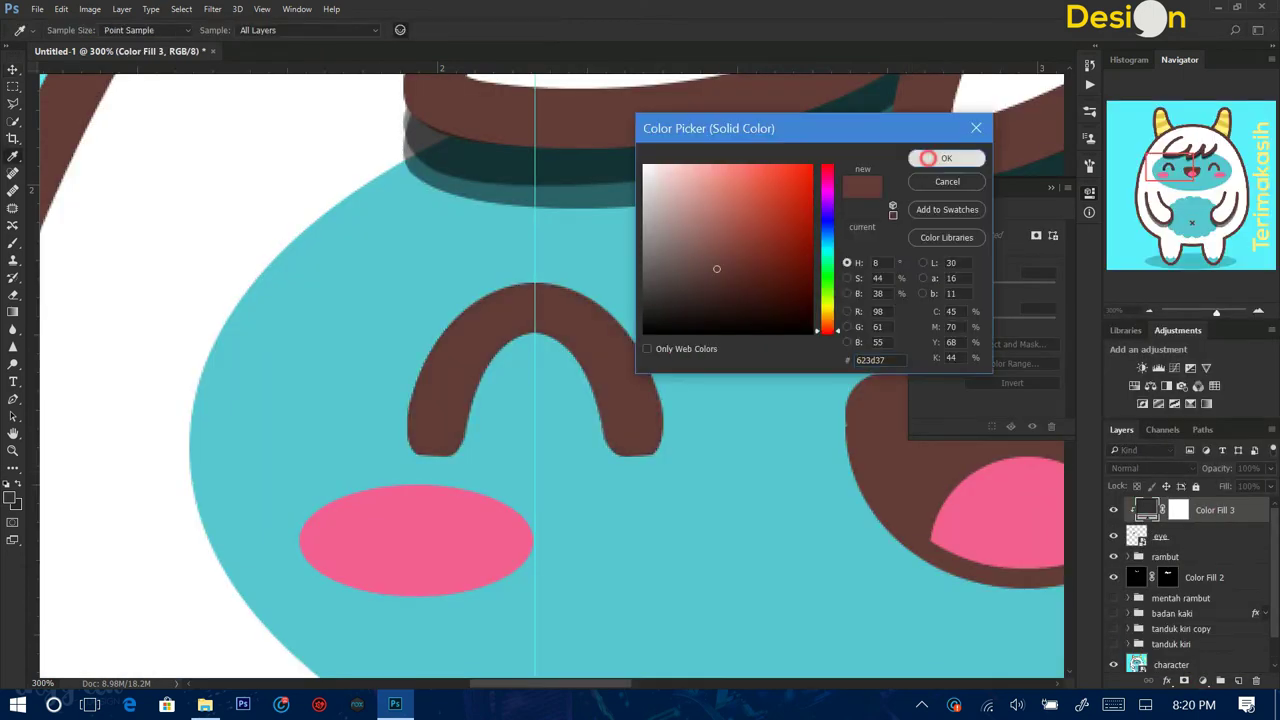
left_click(946, 157)
left_click(1089, 192)
Draw a pink blush ellipse on the left cheek beneath the eye.
scroll(600, 400, "down", 1)
scroll(550, 370, "down", 1)
right_click(13, 467)
left_click(96, 410)
left_click_drag(505, 455, 531, 480)
key("ctrl+t")
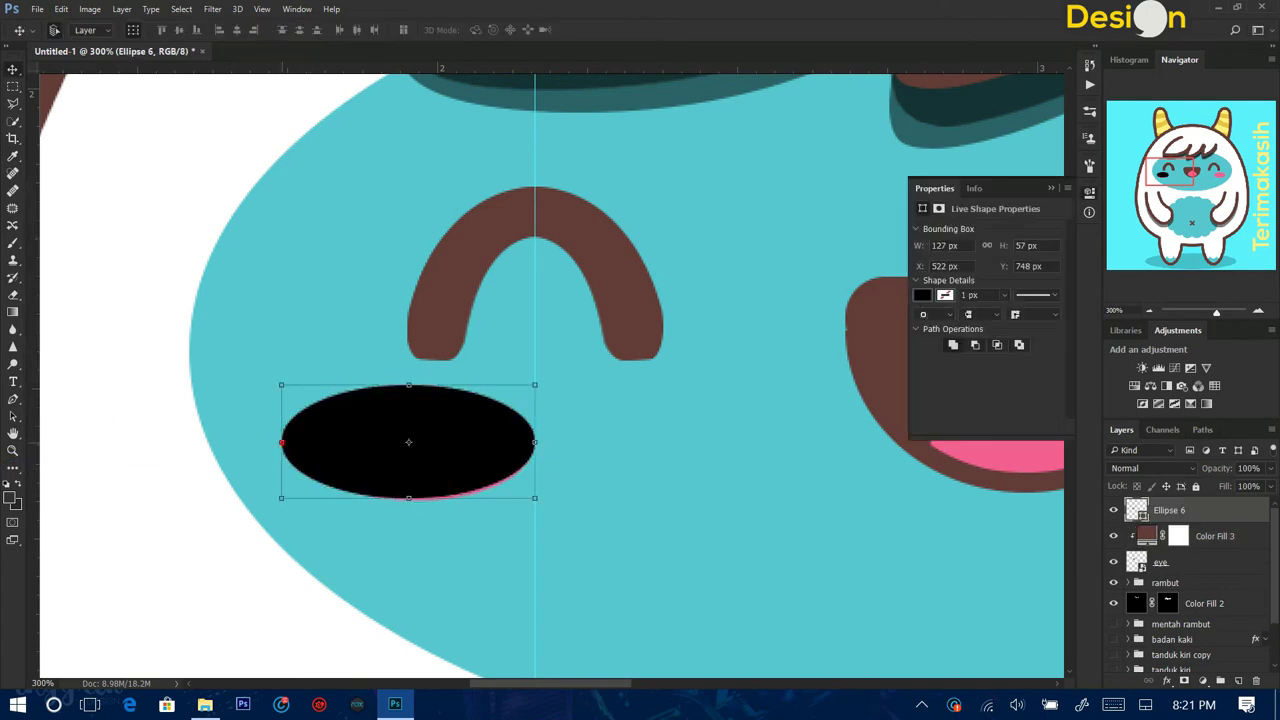
left_click_drag(417, 383, 417, 386)
key("Return")
double_click(1137, 510)
left_click(1019, 453)
key("Return")
Select the Rounded Rectangle tool for the next shape.
scroll(550, 370, "right", 5)
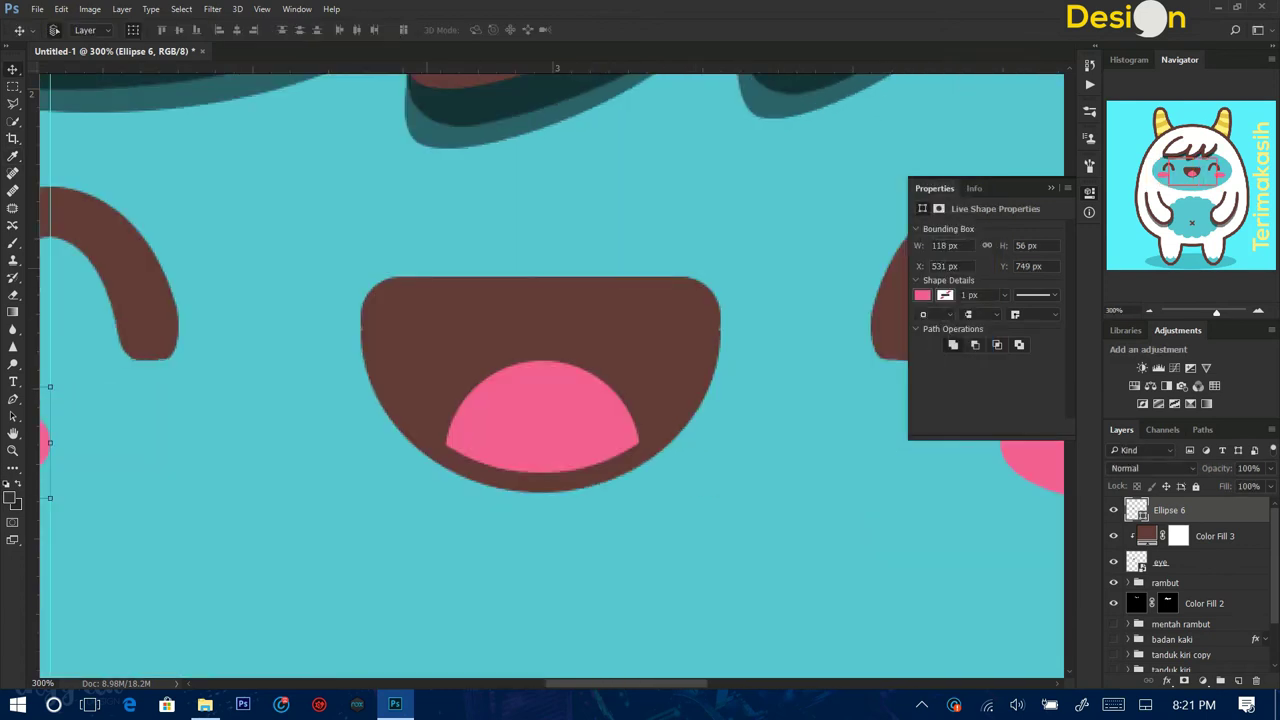
left_click(13, 467)
left_click(13, 467)
left_click(92, 400)
Draw a black rounded bar across the top of the mouth.
left_click(505, 148)
key("Escape")
left_click(537, 30)
left_click_drag(555, 358, 720, 380)
key("ctrl+t")
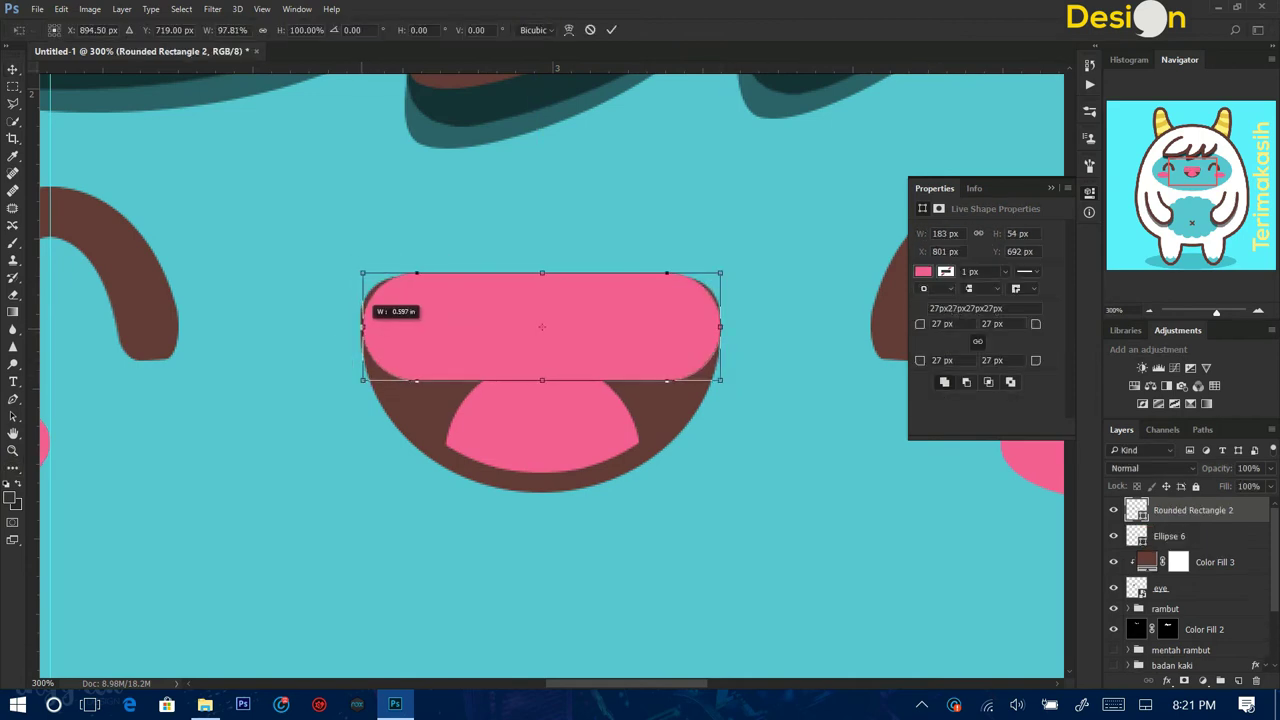
left_click_drag(542, 272, 542, 275)
left_click(611, 30)
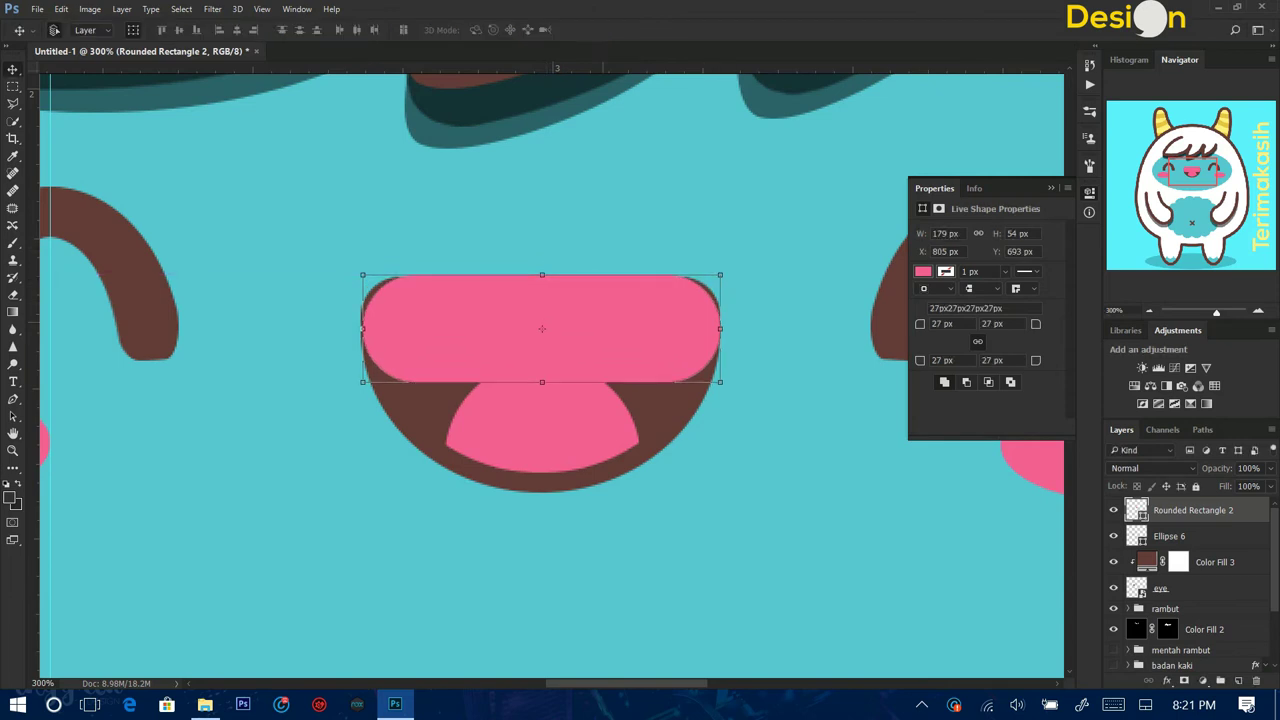
key("u")
double_click(1136, 510)
left_click(650, 455)
Draw an ellipse over the mouth and stretch it taller and wider to the mouth's width.
key("Return")
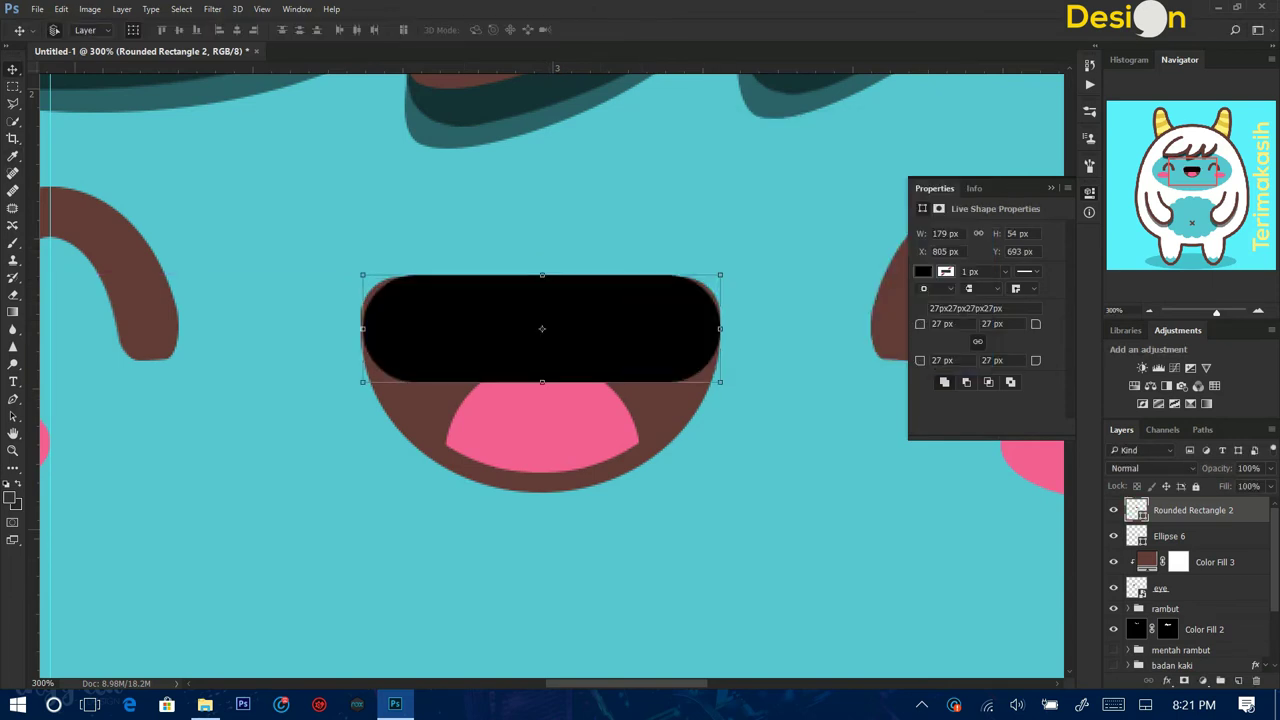
left_click_drag(376, 298, 698, 490)
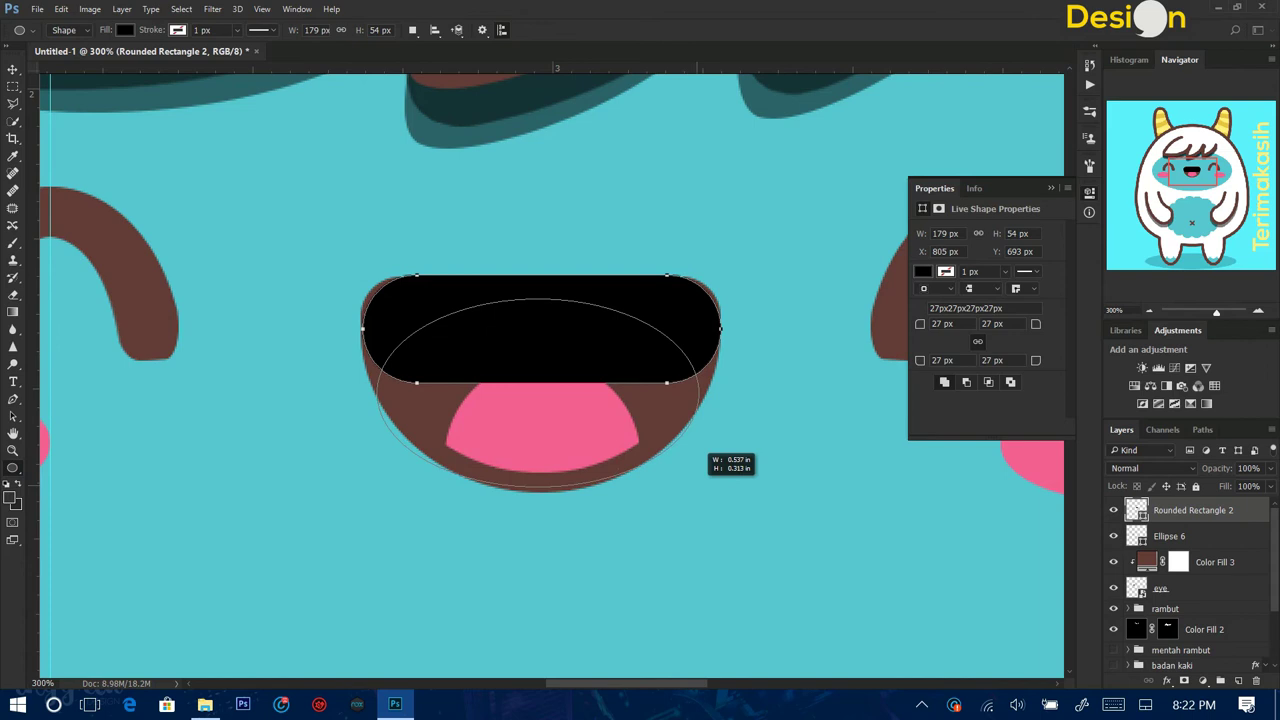
key("v")
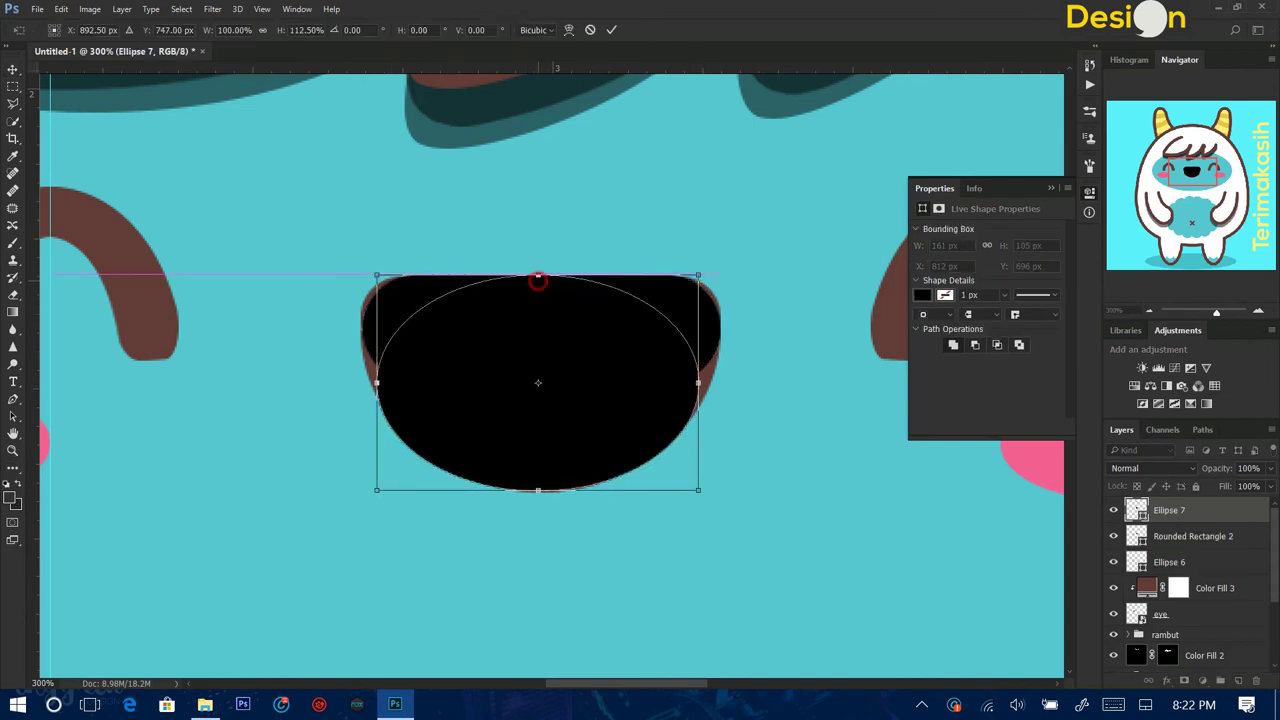
left_click_drag(538, 297, 538, 176)
left_click_drag(378, 336, 362, 334)
left_click_drag(700, 333, 720, 332)
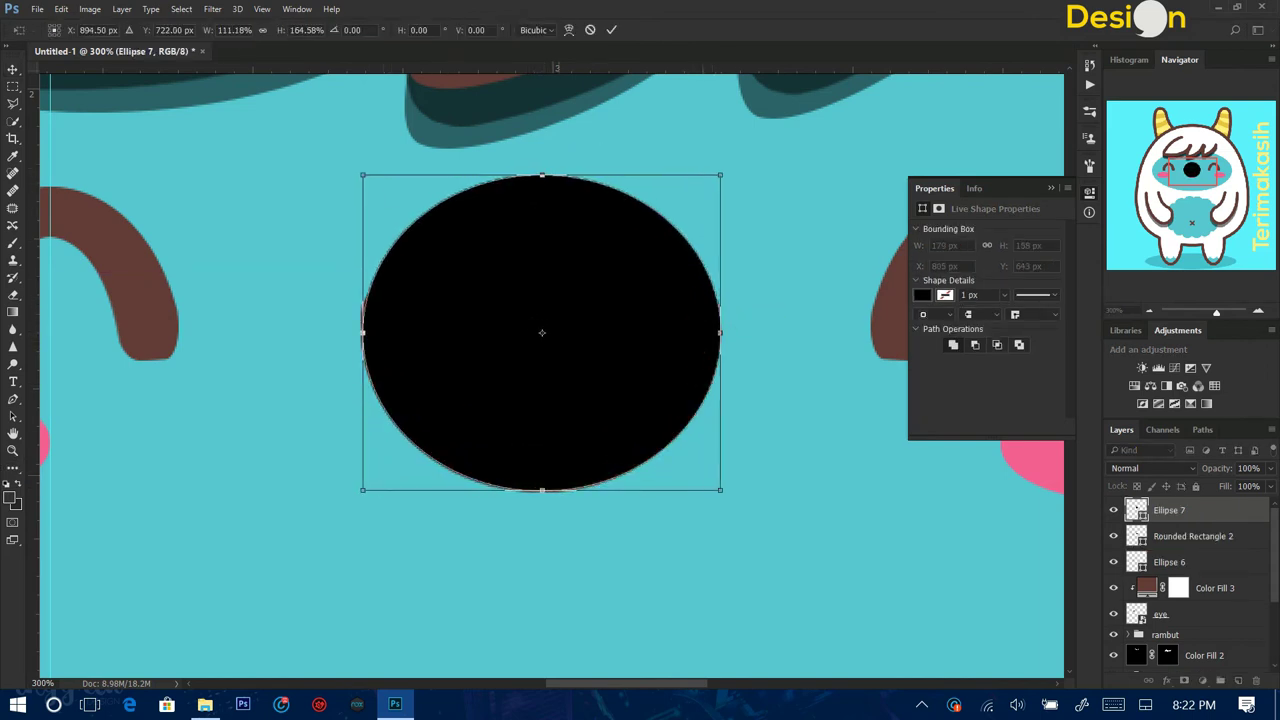
key("Return")
Add a guide through the bar's middle and stretch the ellipse down slightly to match.
left_click(1114, 510)
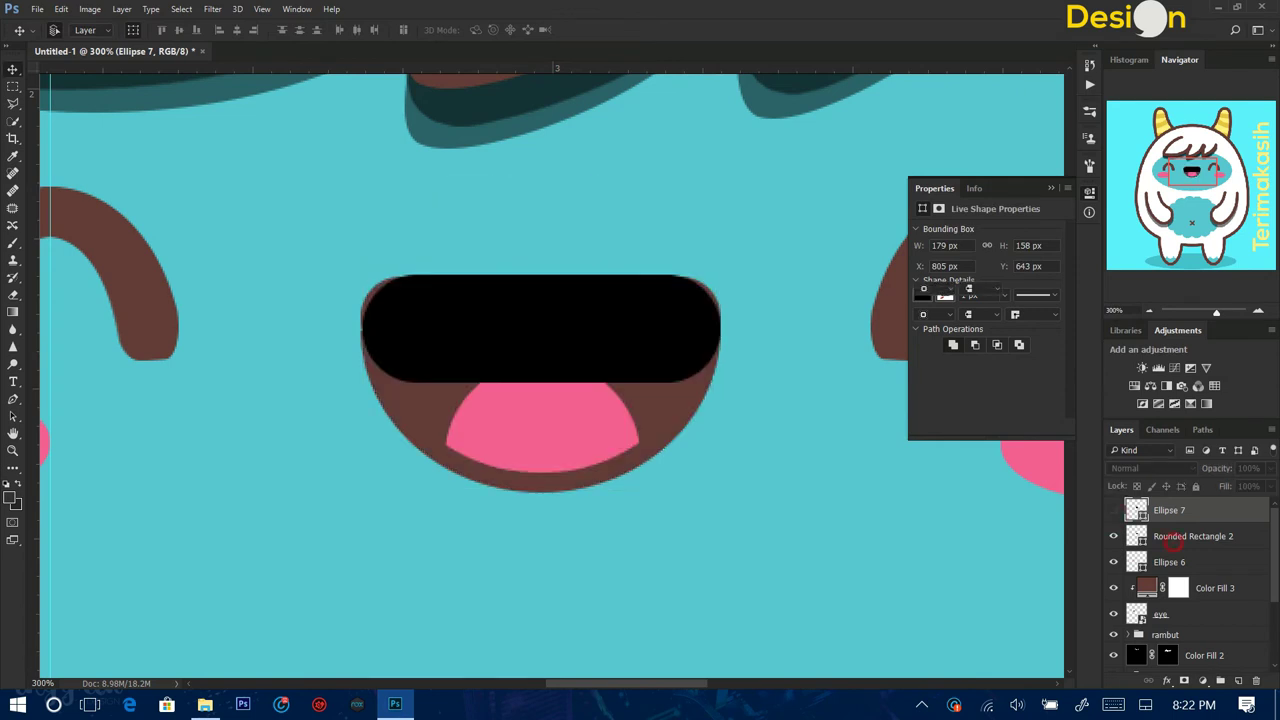
left_click(1173, 540)
left_click_drag(600, 66, 790, 329)
left_click(1113, 509)
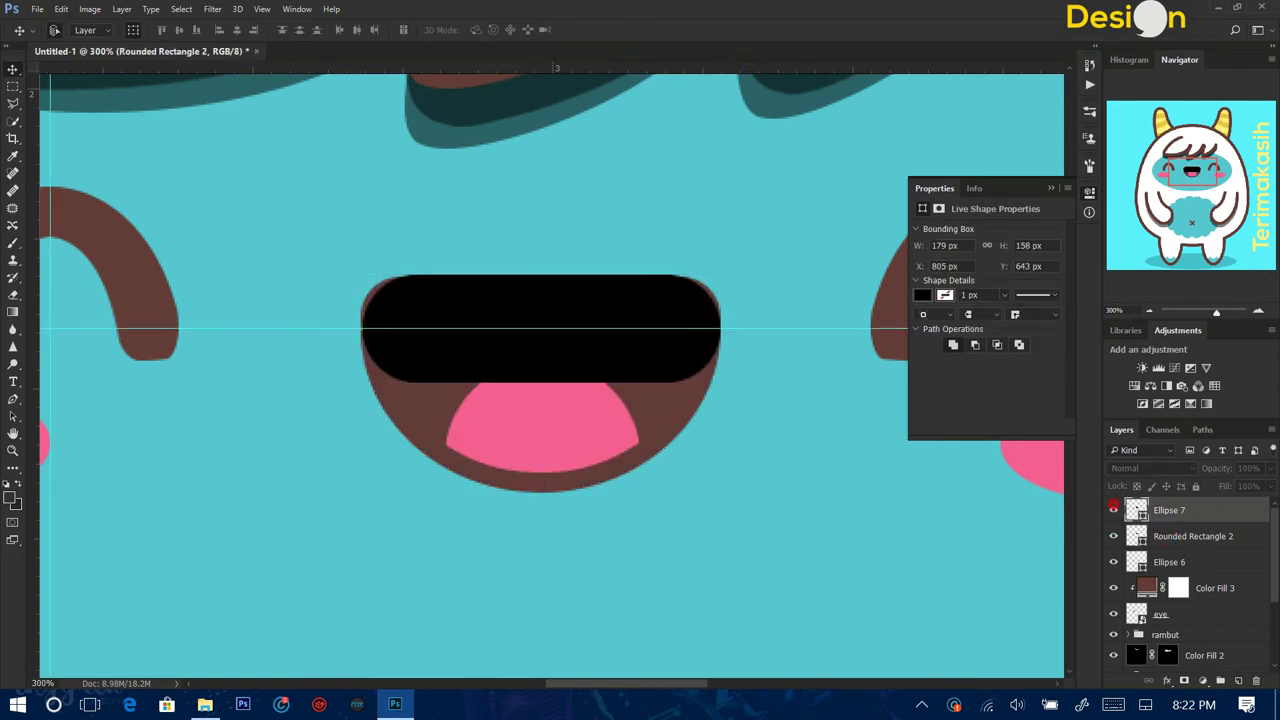
left_click(1168, 510)
scroll(540, 370, "down", 1)
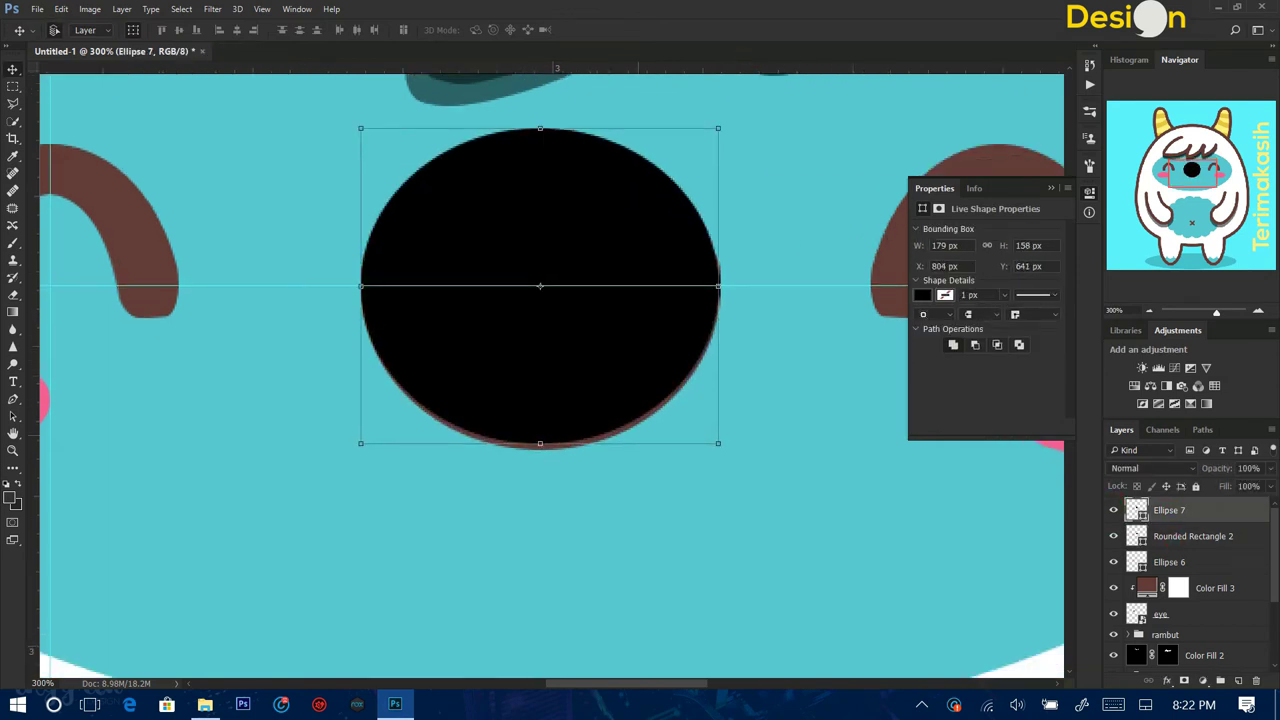
key("ctrl+t")
left_click_drag(540, 443, 540, 447)
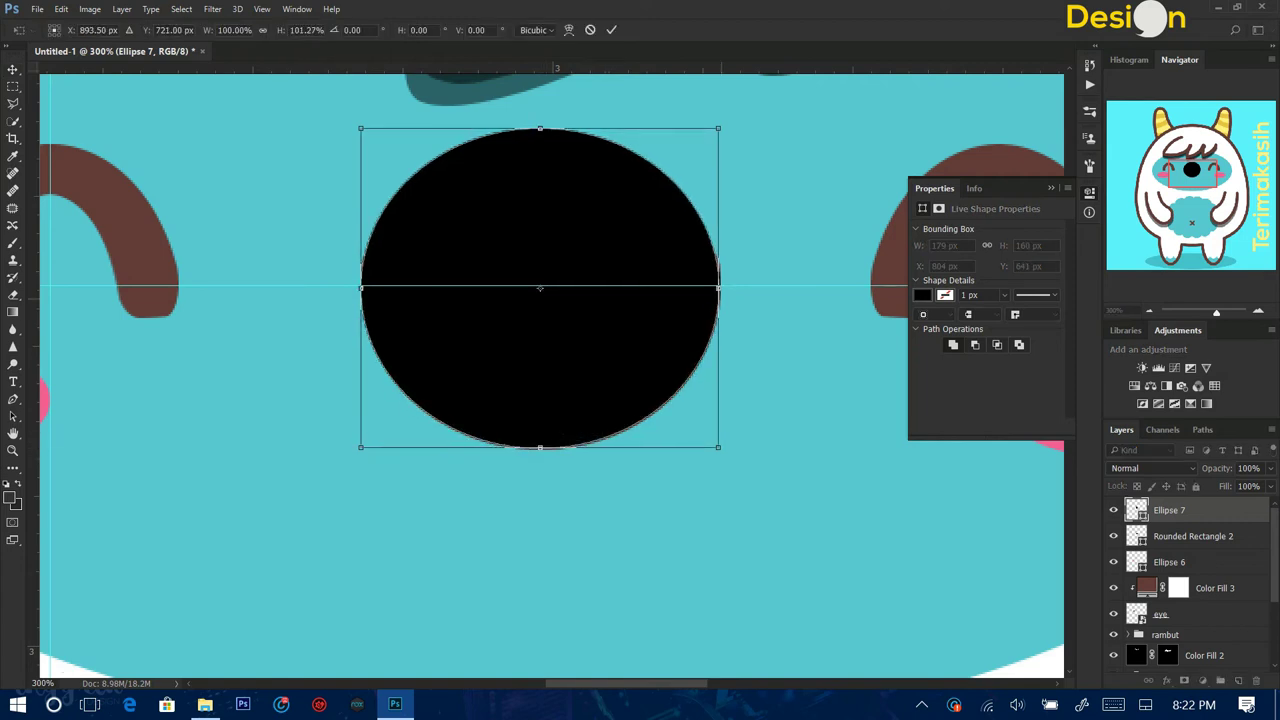
key("Return")
Move a guide to the mouth's right edge, fill the ellipse brown, and select its top part.
left_click(1113, 510)
left_click(1193, 536)
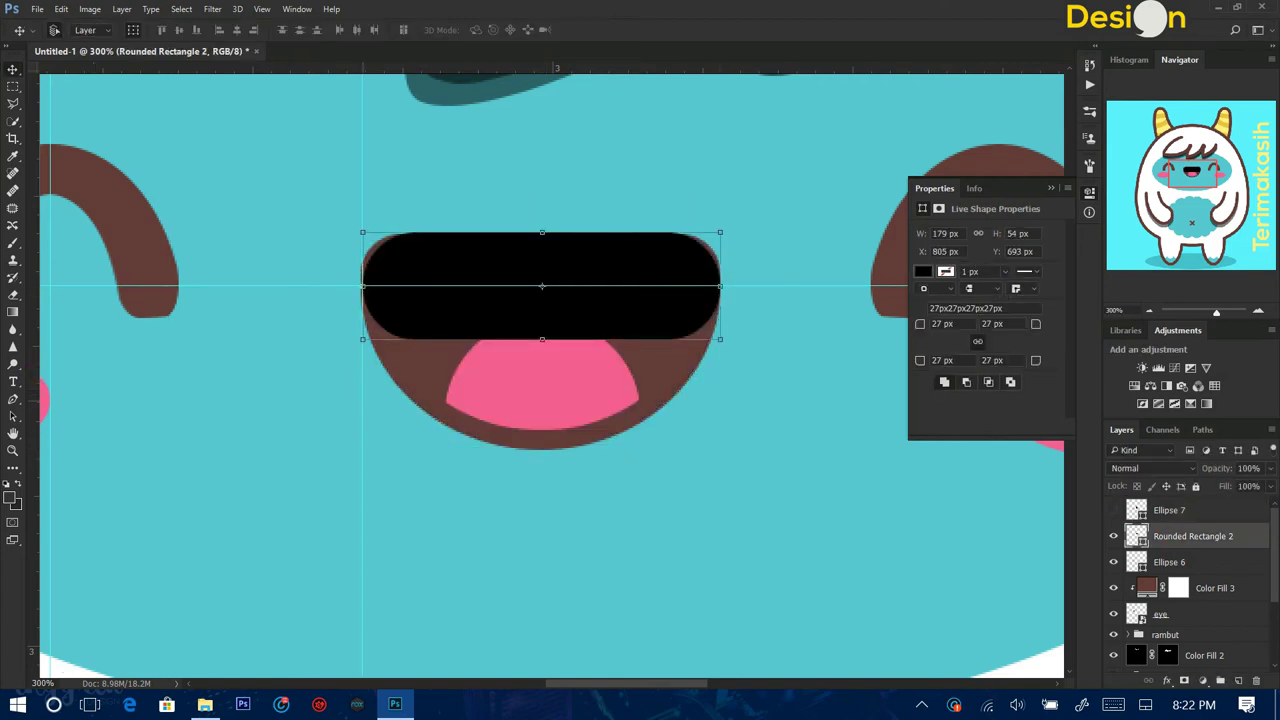
left_click_drag(660, 455, 720, 455)
left_click(1168, 510)
left_click(1113, 510)
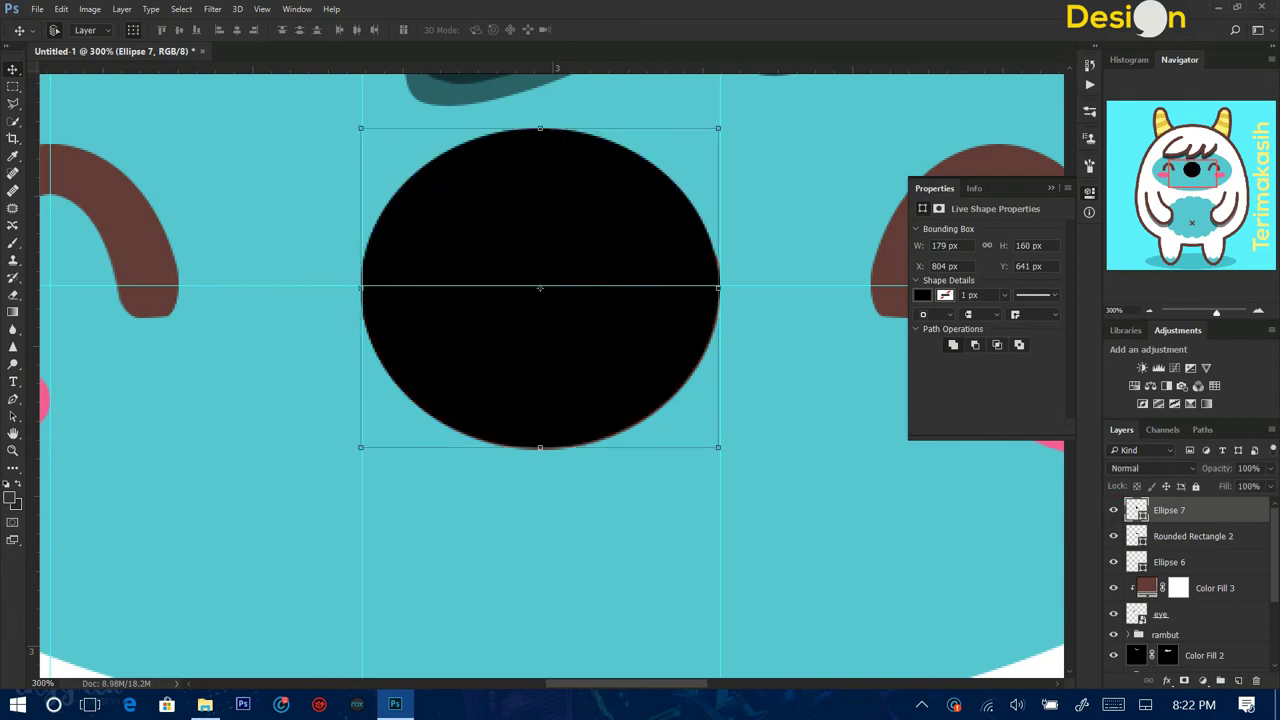
left_click(1113, 510)
double_click(1136, 510)
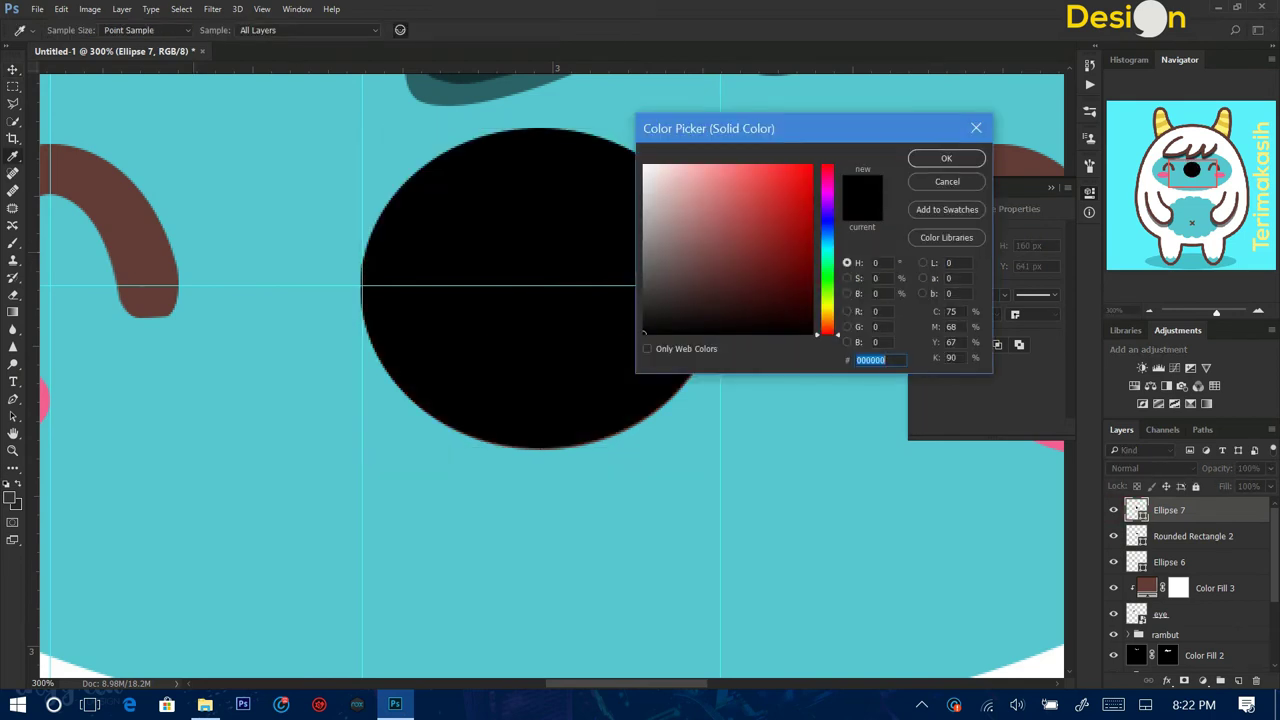
left_click(110, 220)
left_click(946, 157)
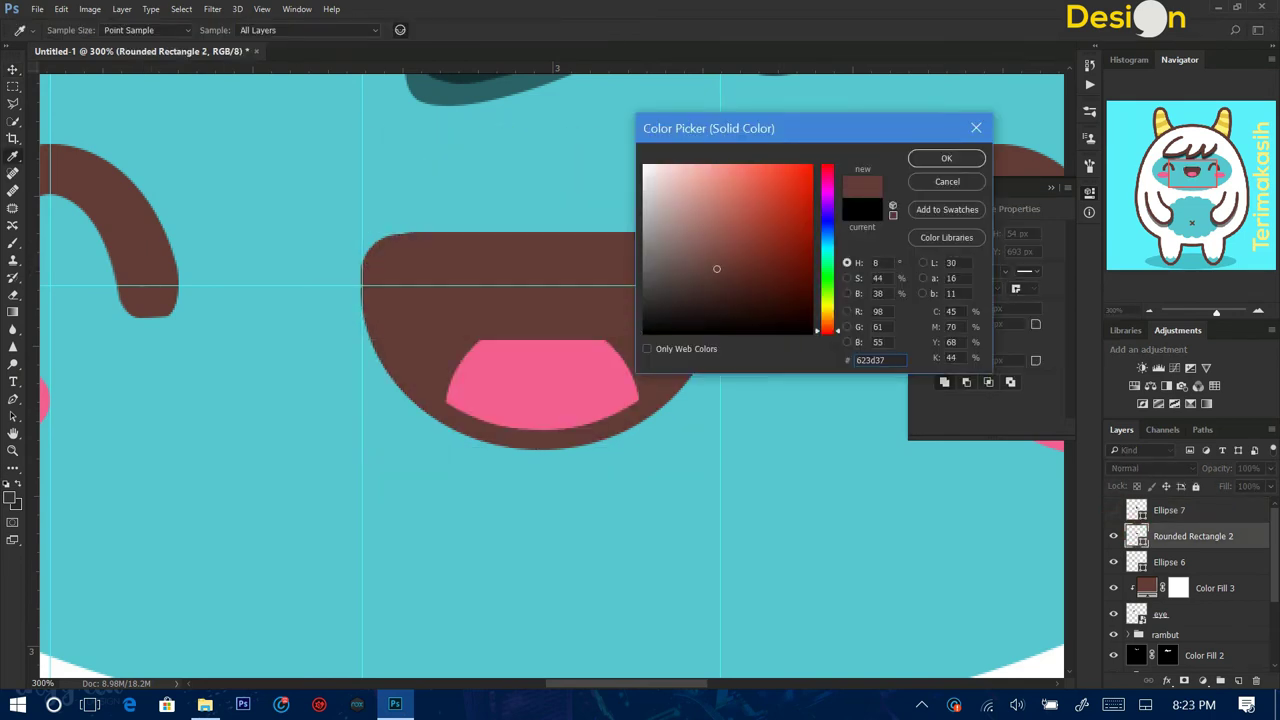
left_click(1113, 510)
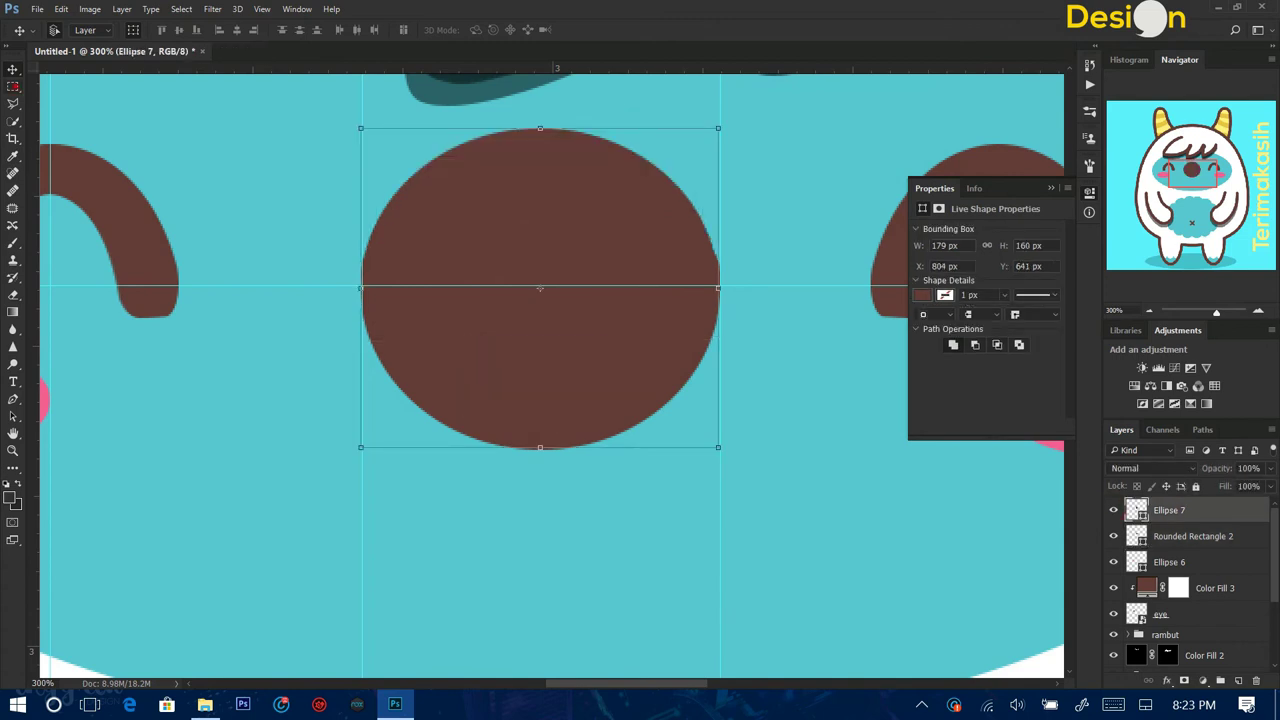
key("m")
left_click_drag(337, 101, 682, 285)
Rasterize the mouth ellipse and erase its top to leave a half-disc.
right_click(749, 99)
left_click(790, 366)
key("e")
right_click(459, 193)
left_click_drag(390, 132, 700, 132)
key("ctrl+d")
key("v")
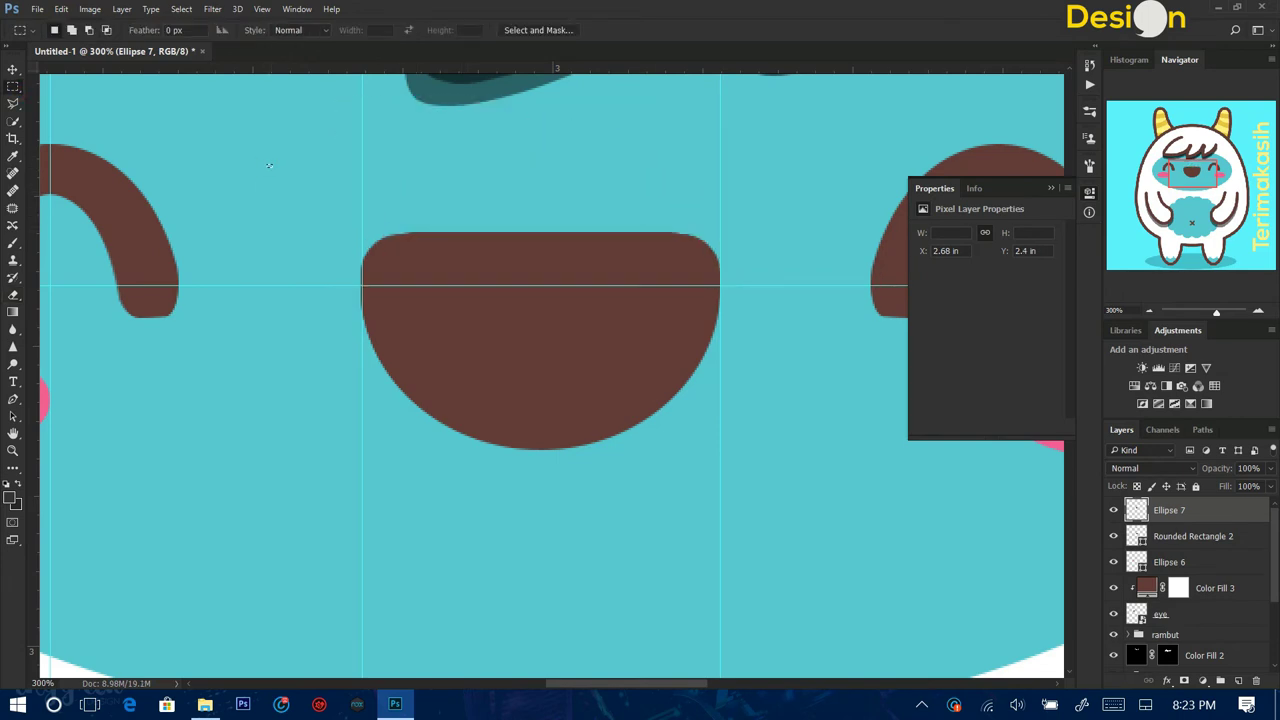
key("Return")
Nudge the rounded bar and the mouth ellipse up slightly.
key("alt+bracketleft")
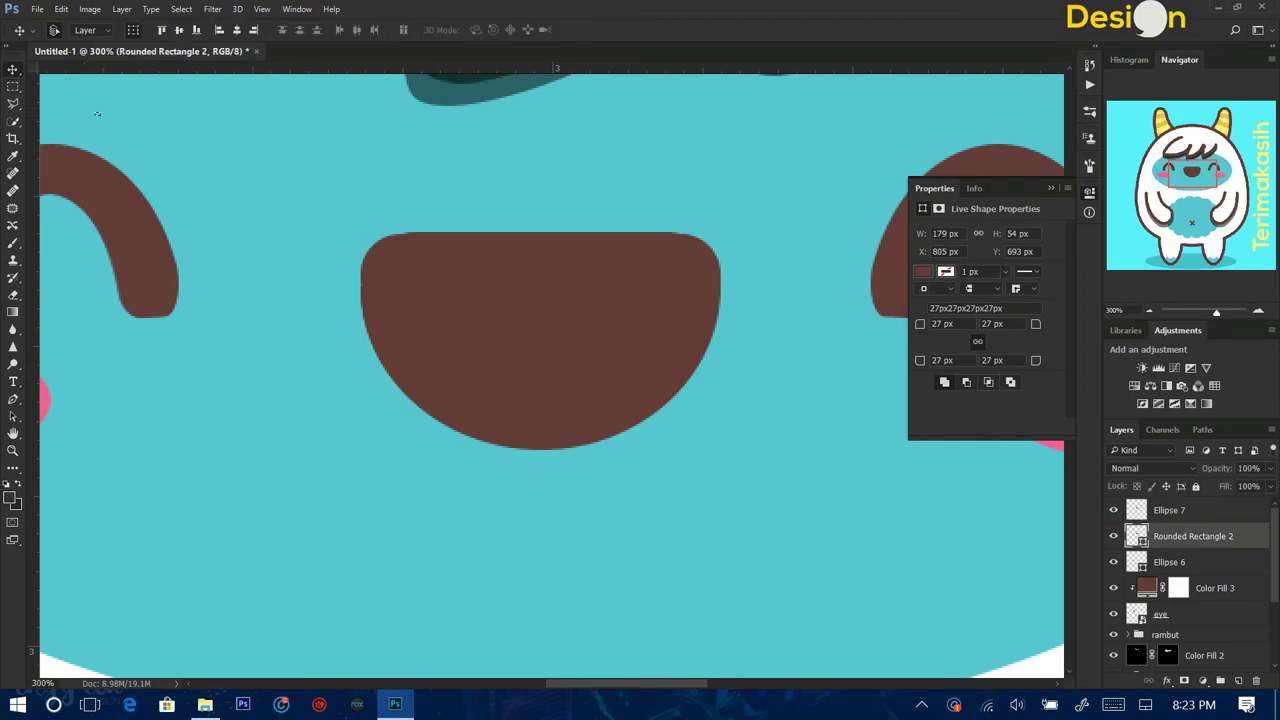
key("Up")
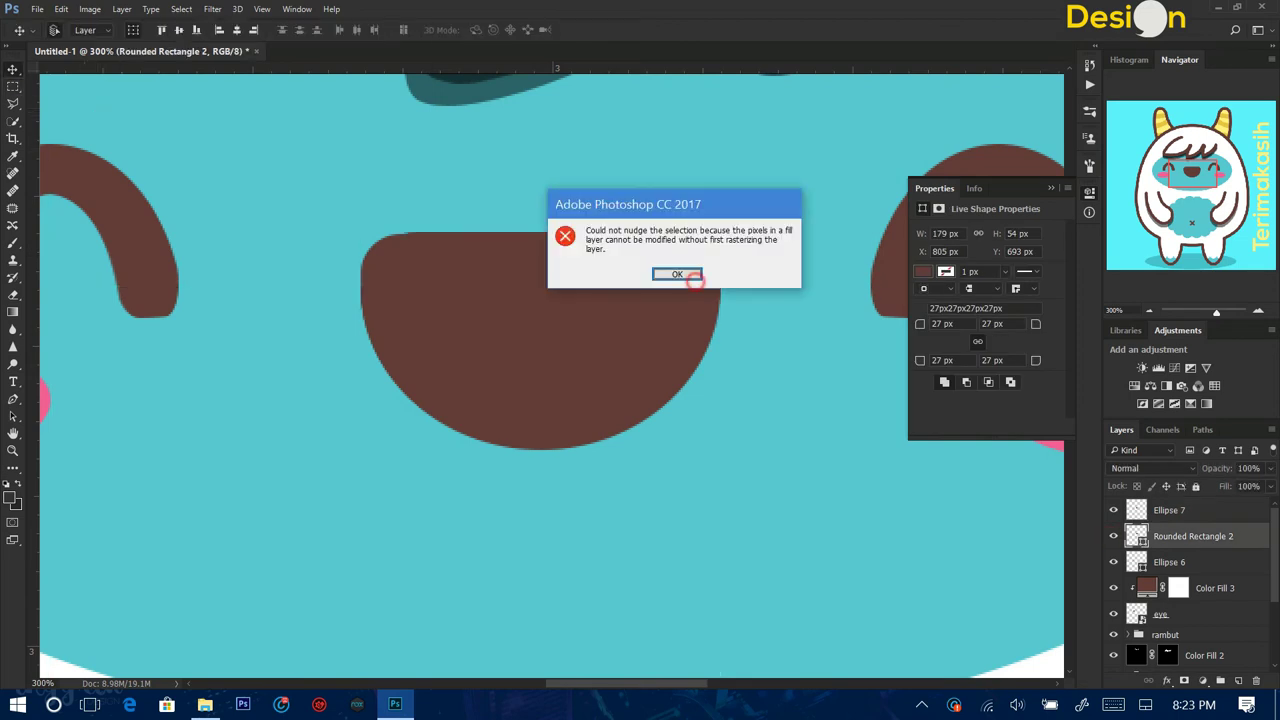
left_click(690, 278)
left_click(1177, 509)
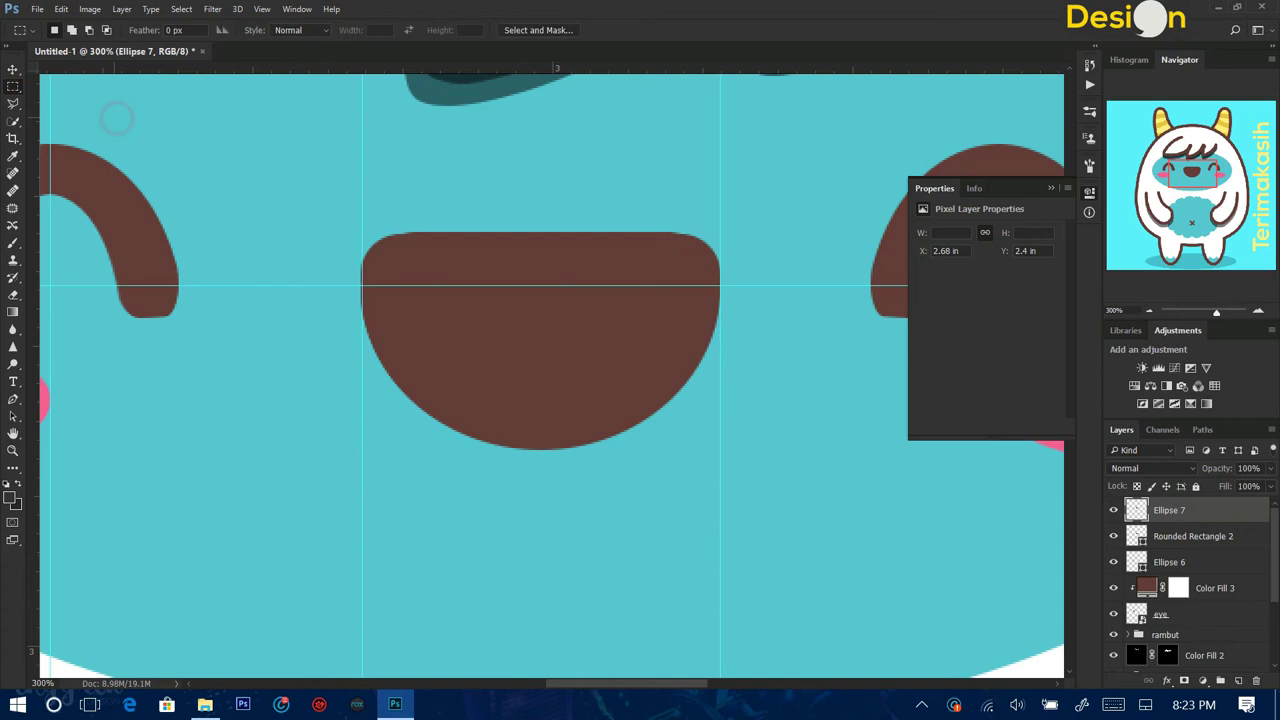
key("Up")
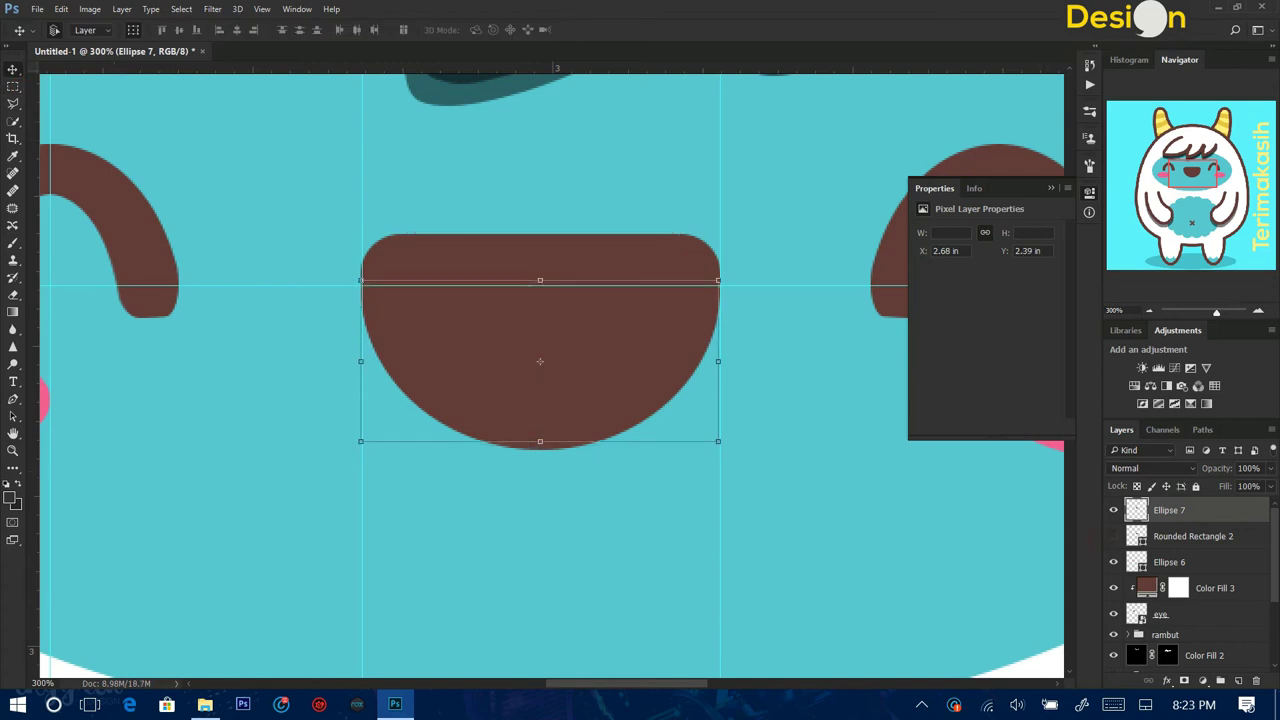
scroll(1190, 590, "down", 5)
Hide the cyan face fill, guides and brown mouth shapes, and show the coloured character reference.
left_click(1113, 566)
key("ctrl+h")
scroll(1190, 580, "up", 4)
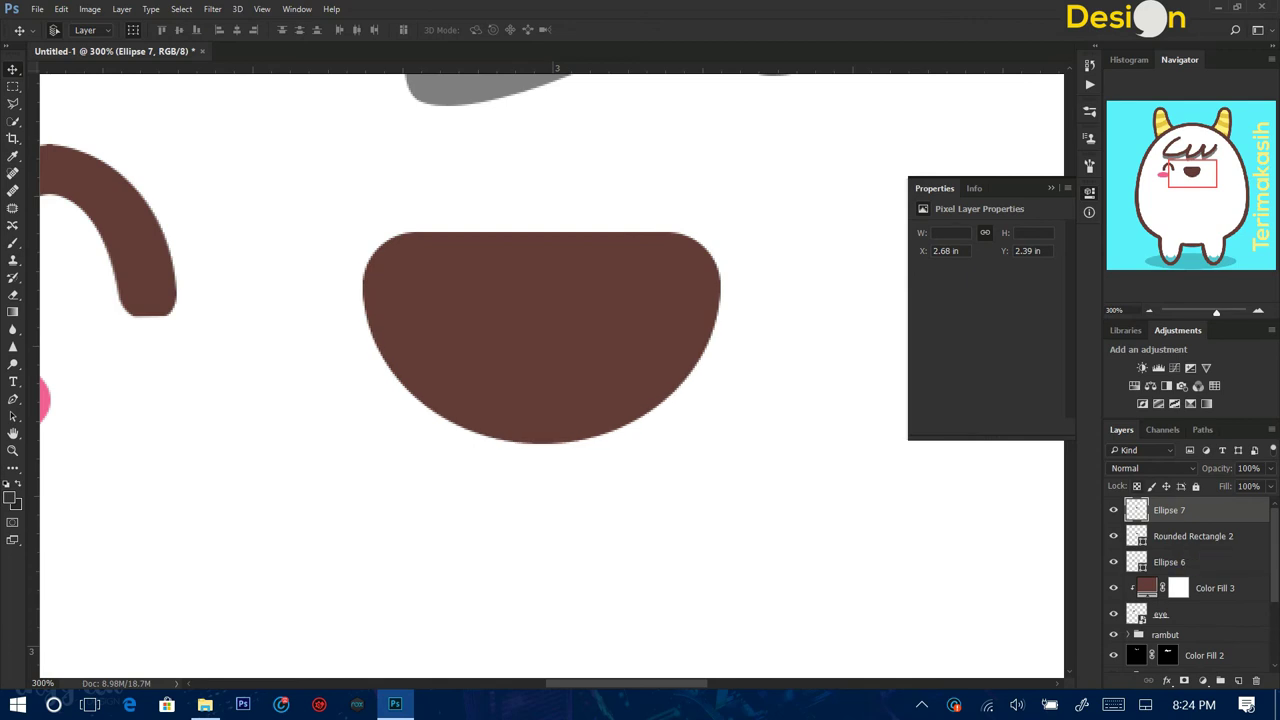
scroll(1190, 590, "down", 5)
left_click(1113, 651)
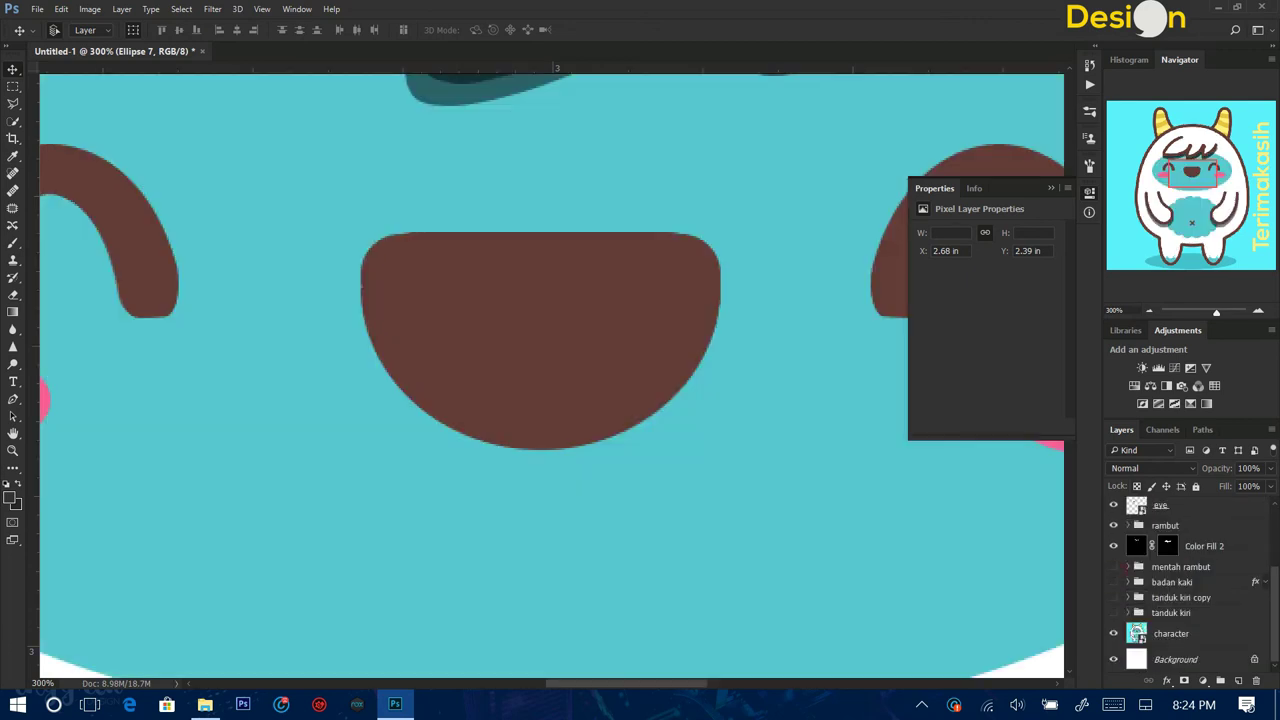
scroll(1190, 590, "up", 5)
left_click(1113, 536)
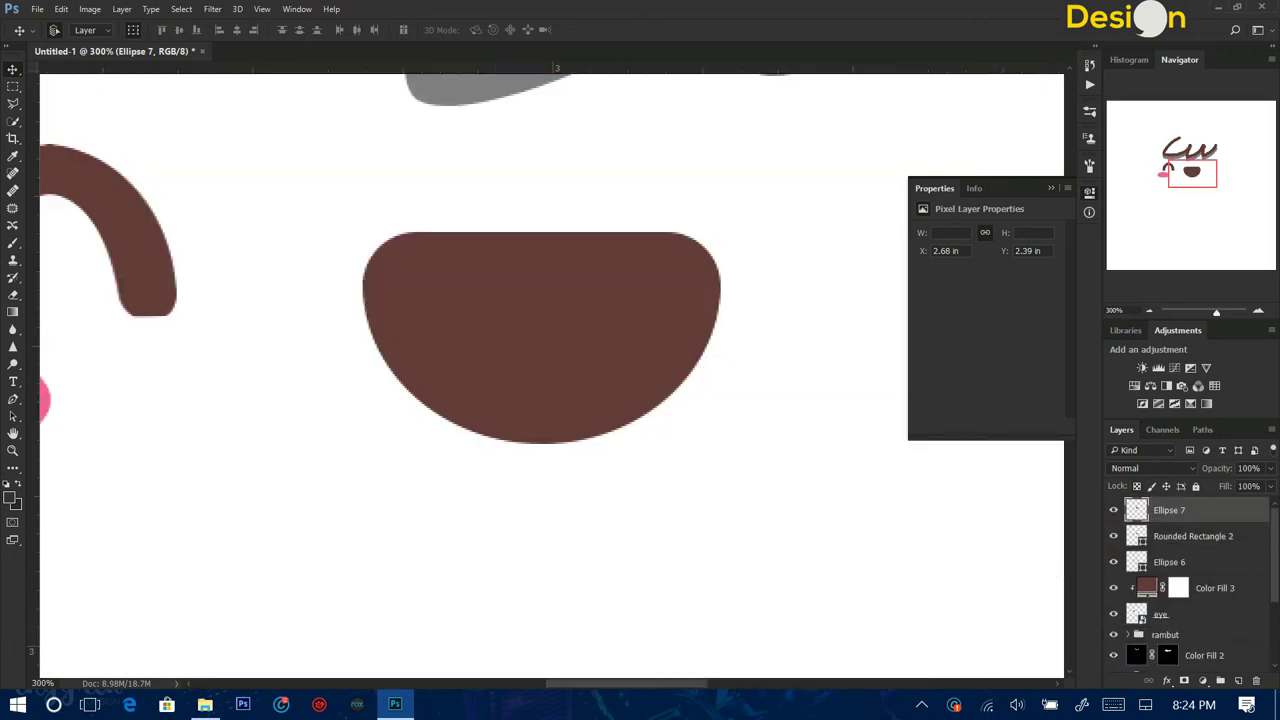
left_click(1113, 536)
left_click_drag(1113, 510, 1113, 562)
scroll(1190, 590, "down", 5)
left_click(1113, 633)
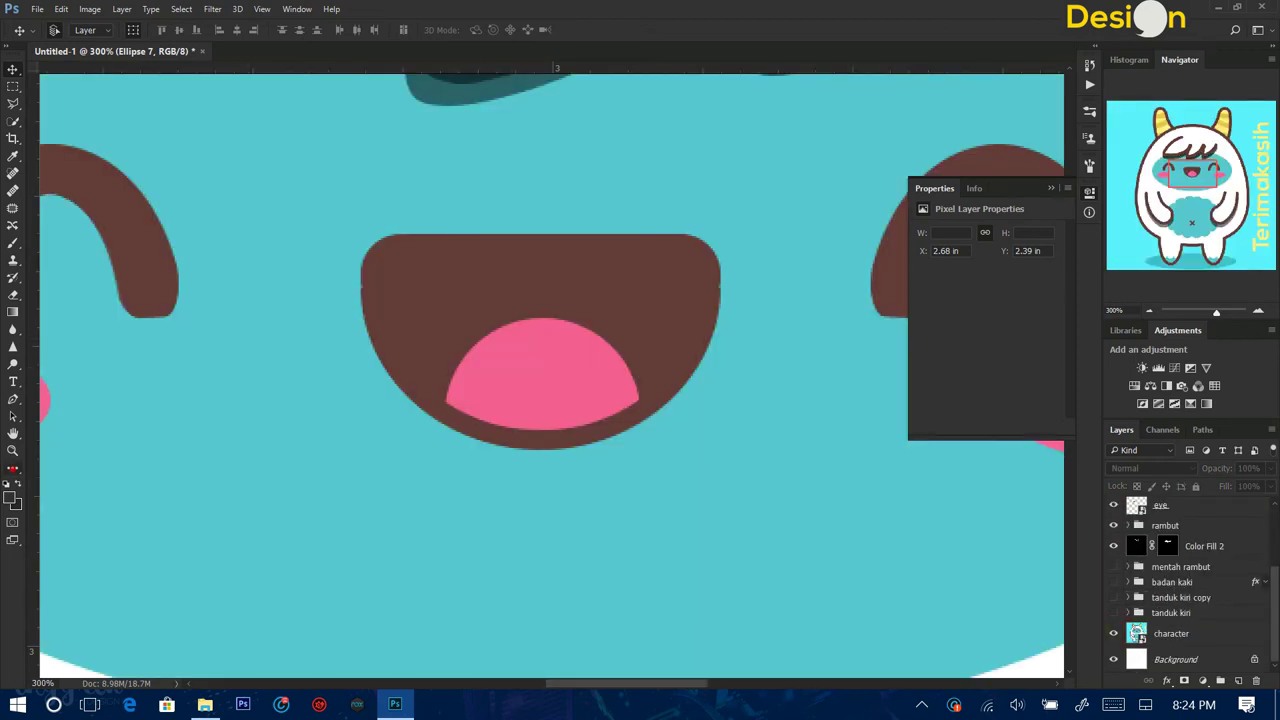
Draw a circle over the reference tongue and clip it inside the mouth shape.
key("u")
left_click_drag(447, 319, 646, 518)
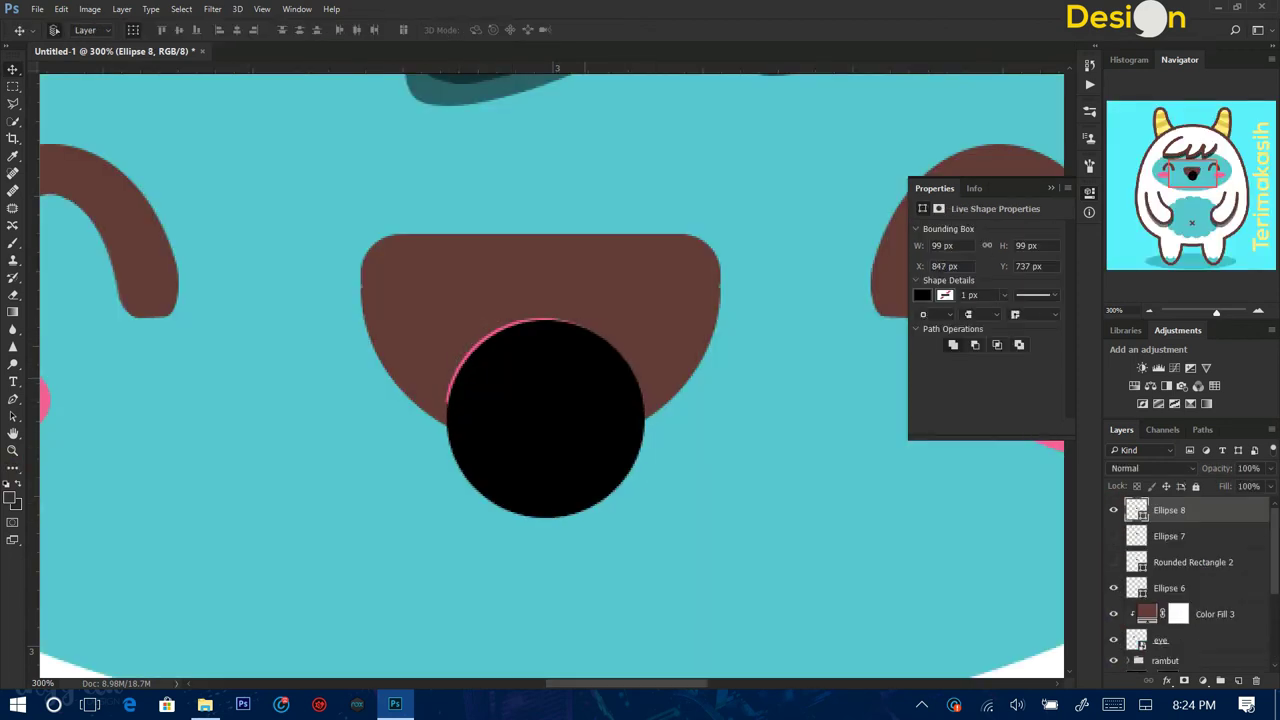
scroll(1190, 580, "down", 3)
left_click(1113, 633)
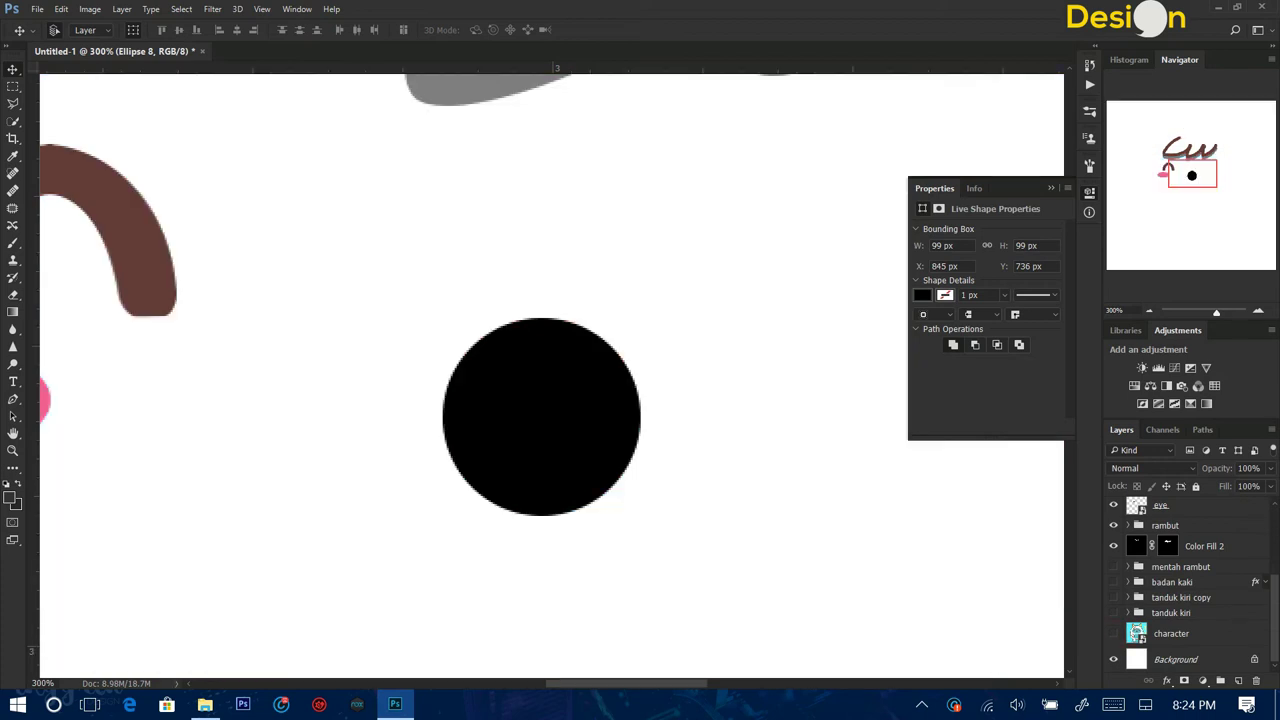
left_click(603, 437)
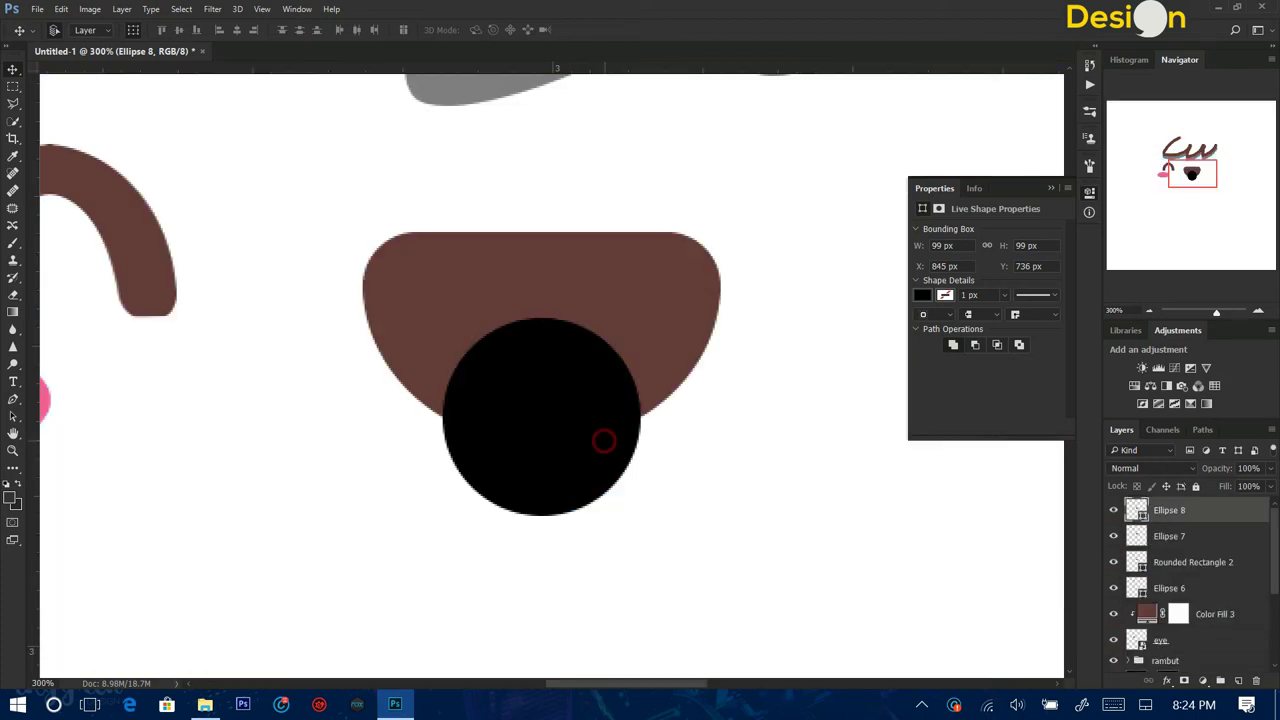
left_click(541, 270)
left_click(1195, 508)
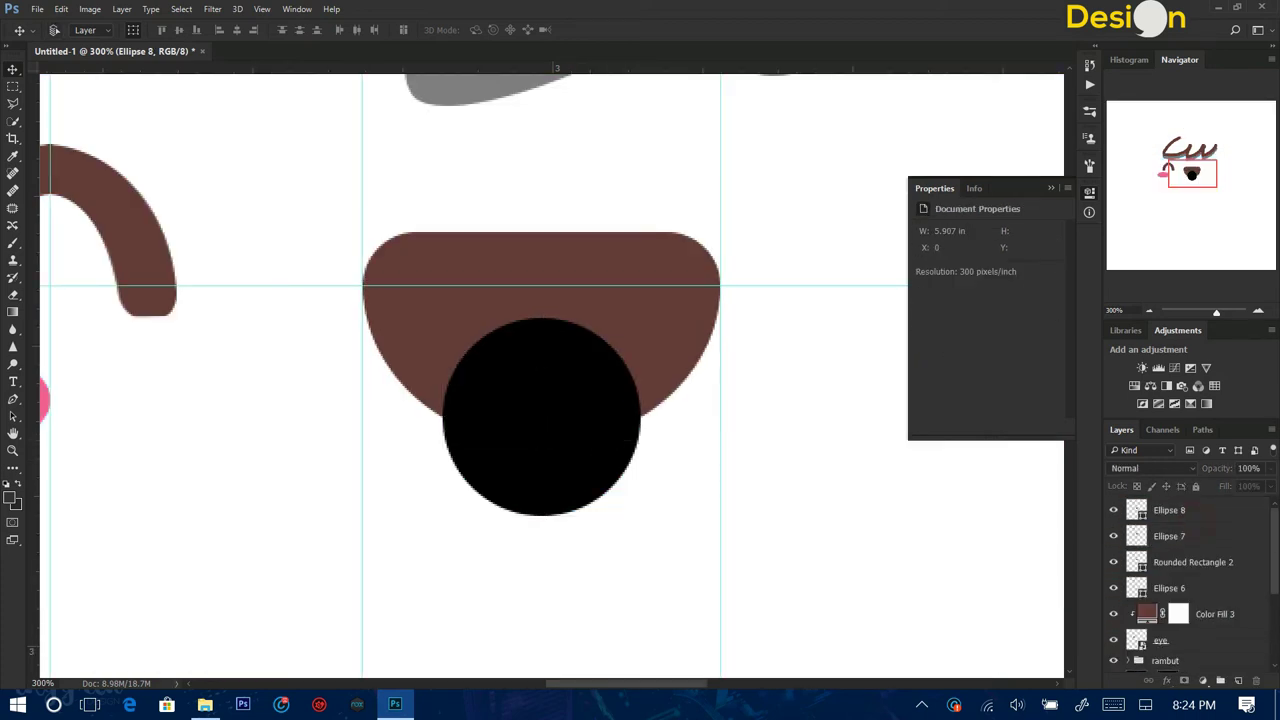
left_click(1187, 523, "alt")
Fill the tongue circle with pink sampled from the blush.
scroll(541, 417, "left", 5)
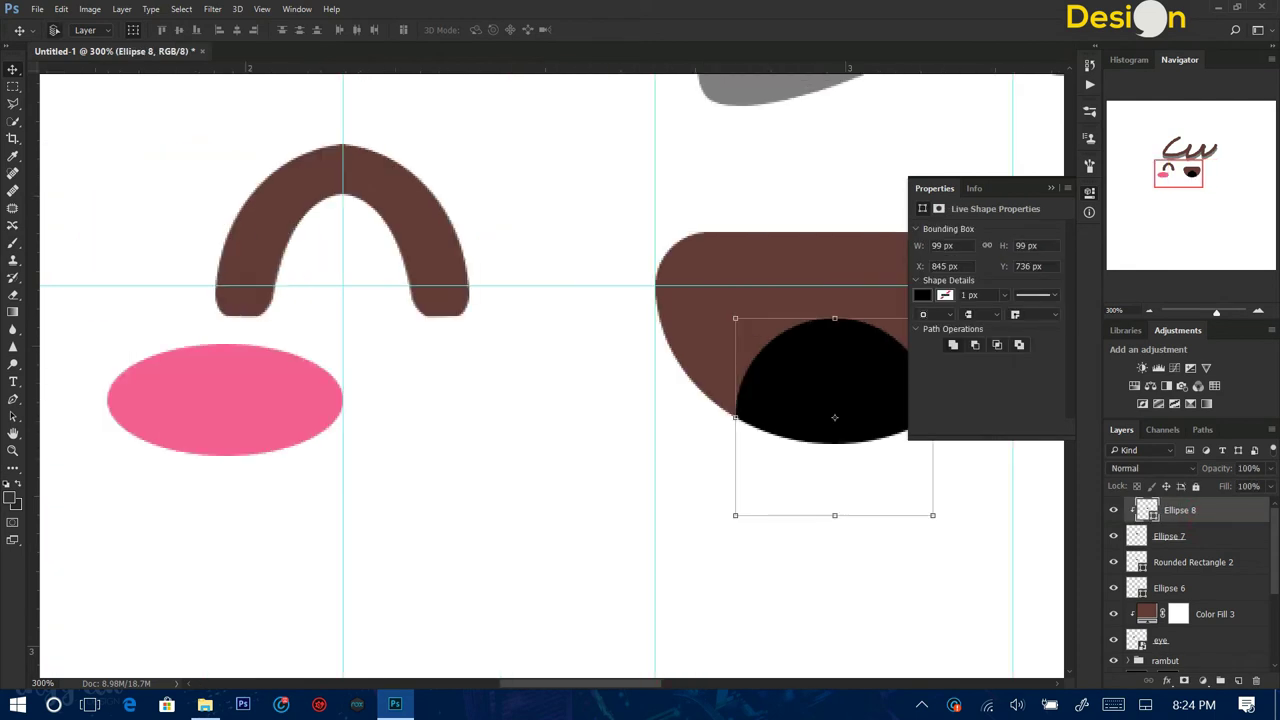
left_click(922, 295)
left_click(225, 400)
left_click(929, 158)
scroll(541, 375, "right", 5)
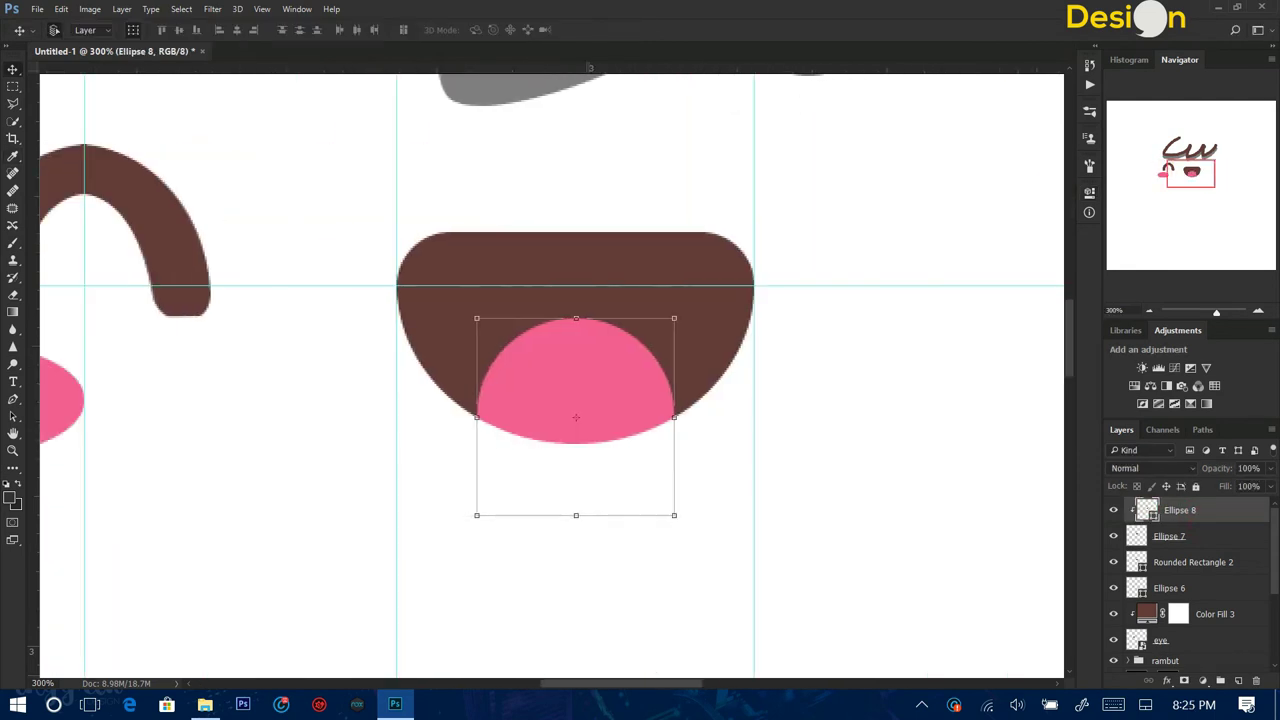
Give the mouth ellipse a 13 px brown inside Stroke effect.
left_click(1169, 536)
left_click(1167, 680)
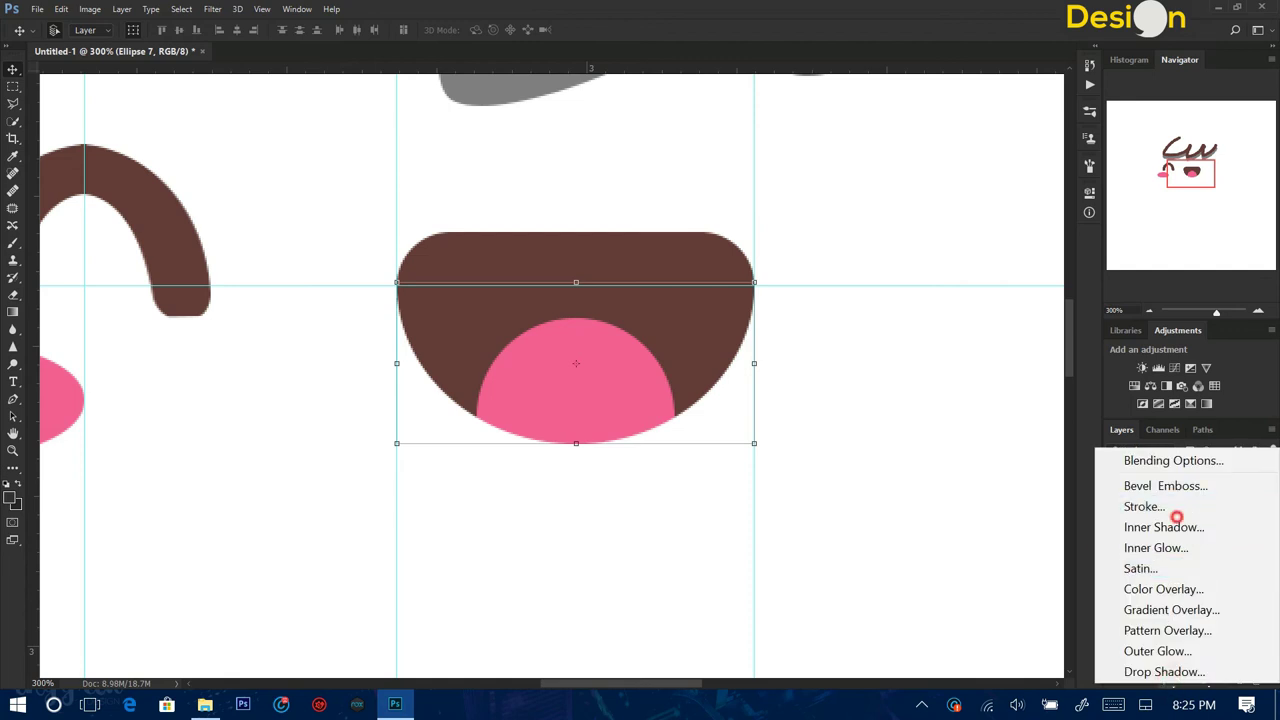
left_click(1175, 524)
left_click(735, 280)
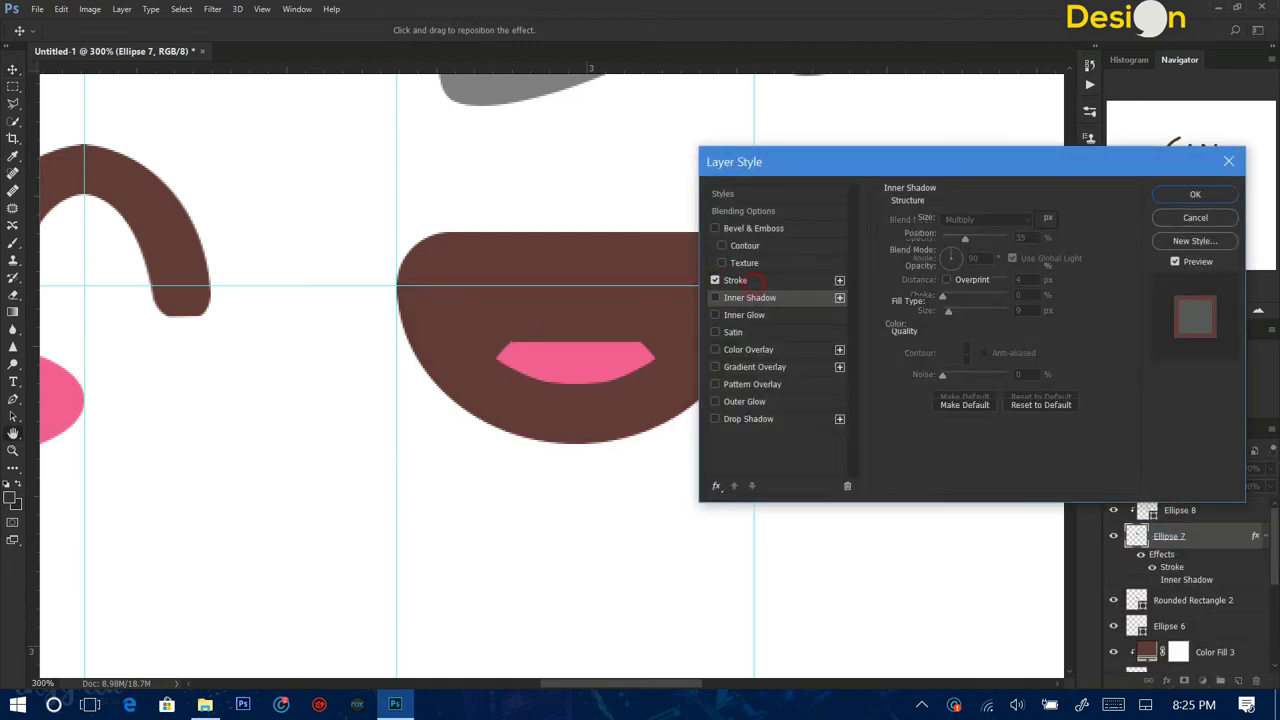
left_click_drag(945, 161, 1012, 223)
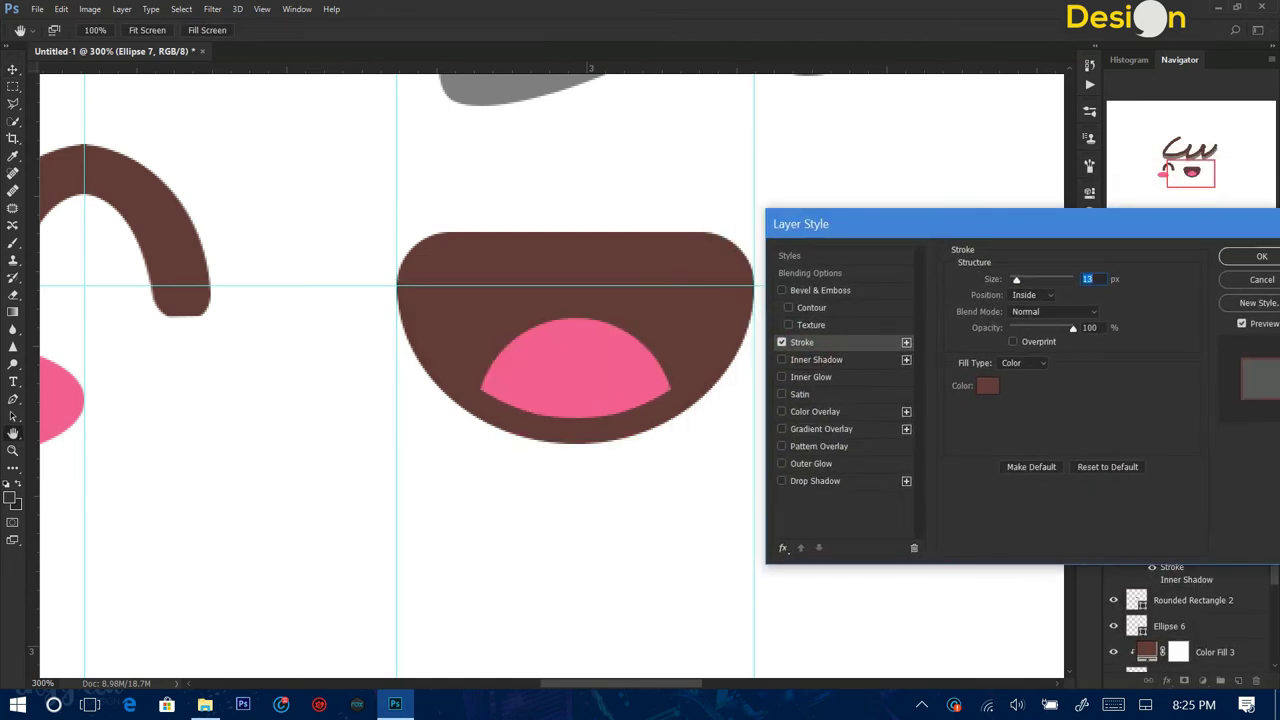
left_click(1262, 256)
Group the three mouth layers together.
key("ctrl+minus")
key("ctrl+minus")
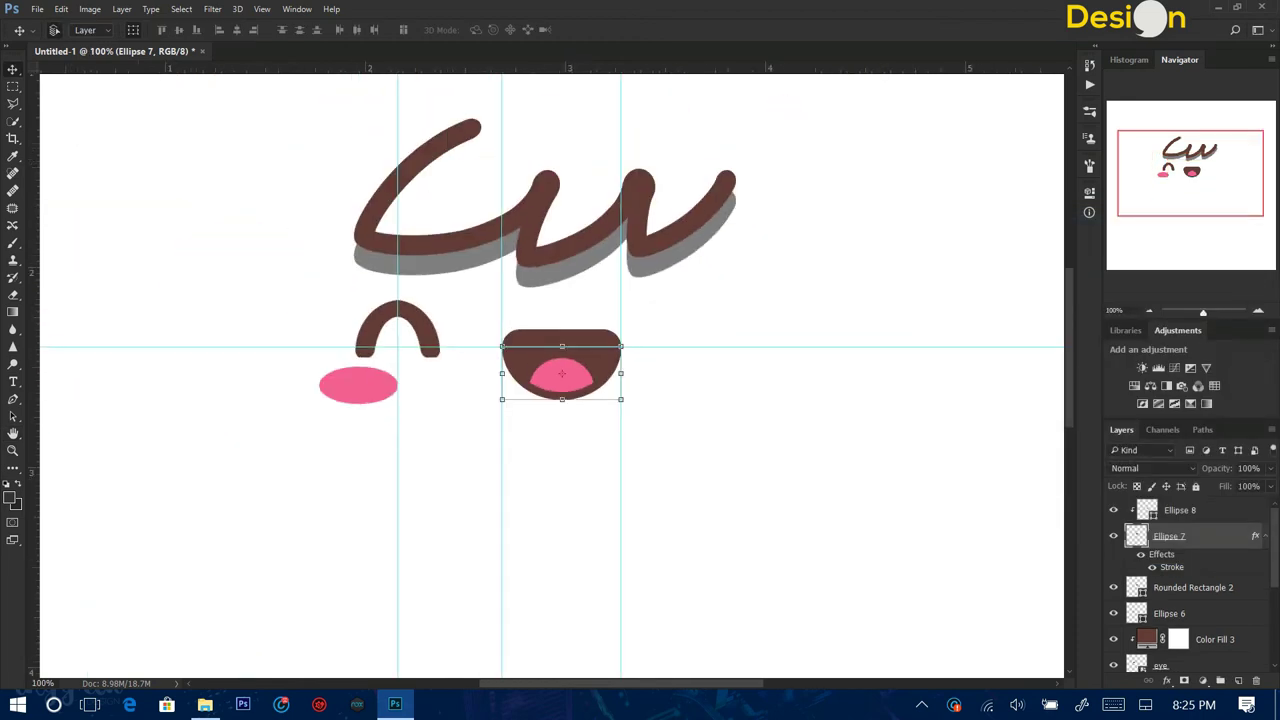
left_click(1193, 587, "shift")
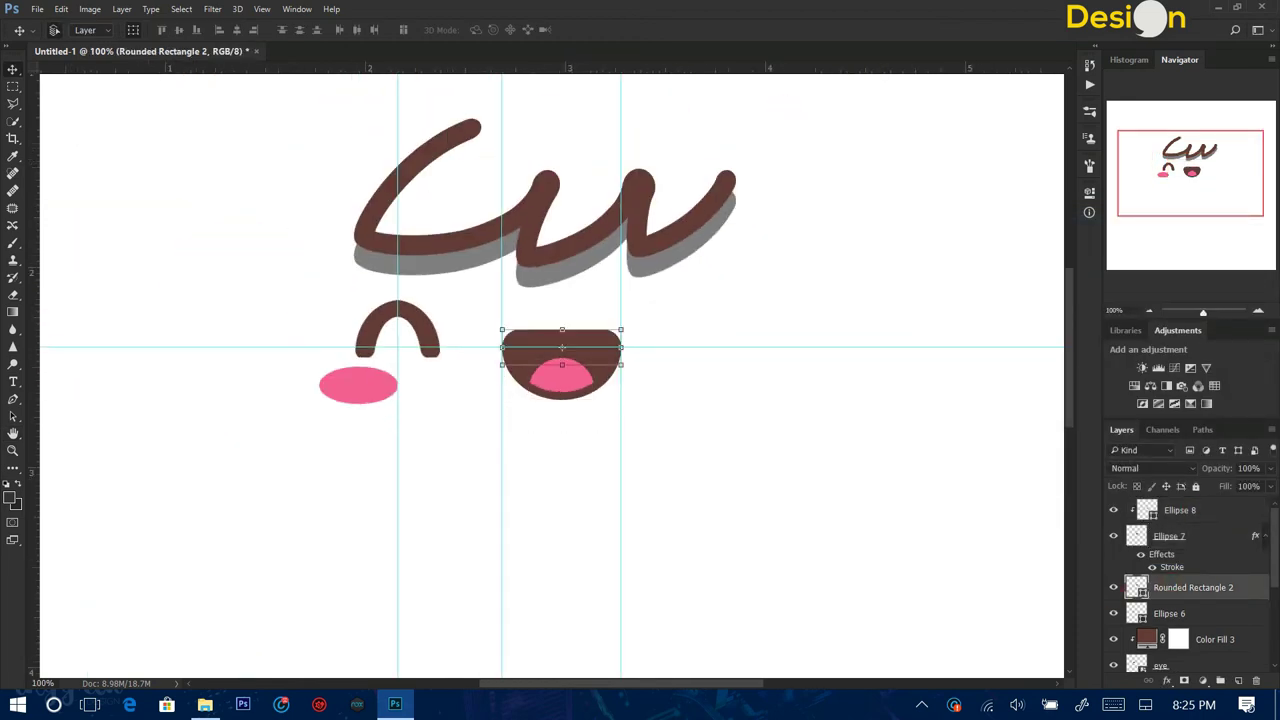
key("ctrl+g")
Name the mouth group 'mulut' and group the eye and blush layers as 'eye'.
double_click(1160, 505)
type("mulut")
key("Return")
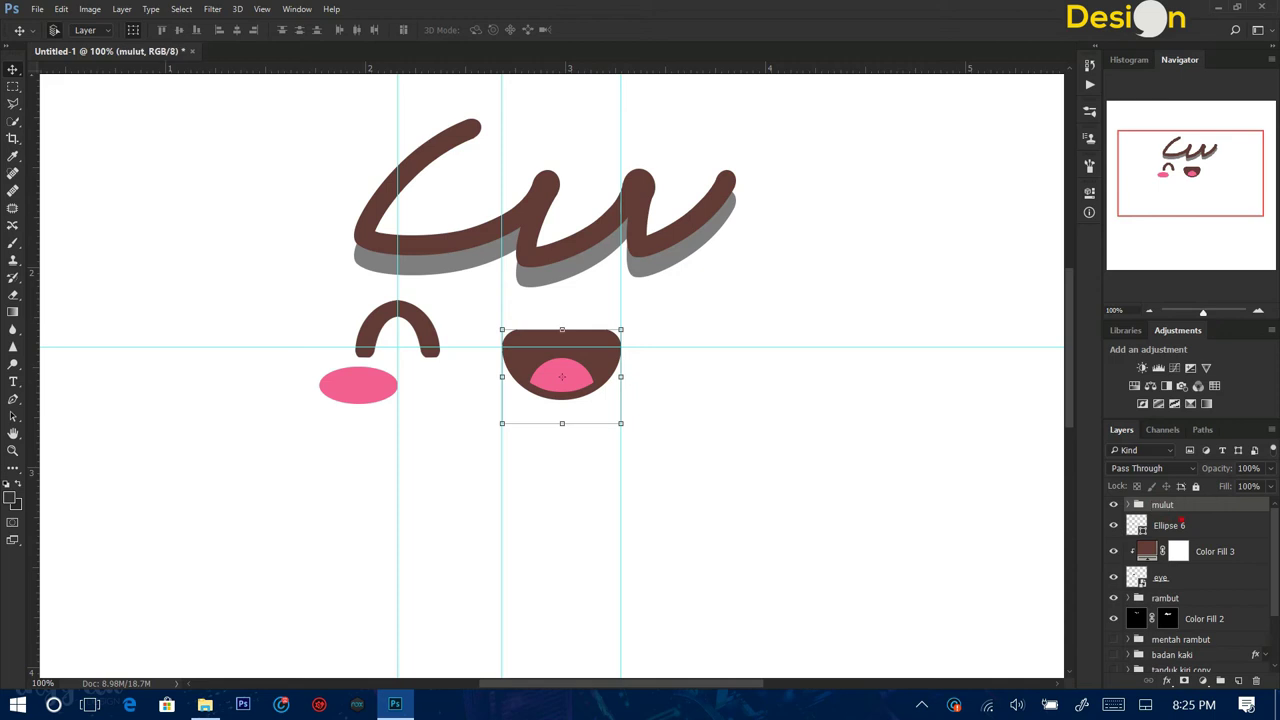
key("alt+bracketleft")
key("alt+bracketleft")
key("alt+bracketleft")
key("shift+alt+bracketright")
key("shift+alt+bracketright")
key("ctrl+g")
double_click(1160, 520)
type("eye")
key("Return")
Duplicate the 'eye' group.
key("ctrl+t")
right_click(441, 297)
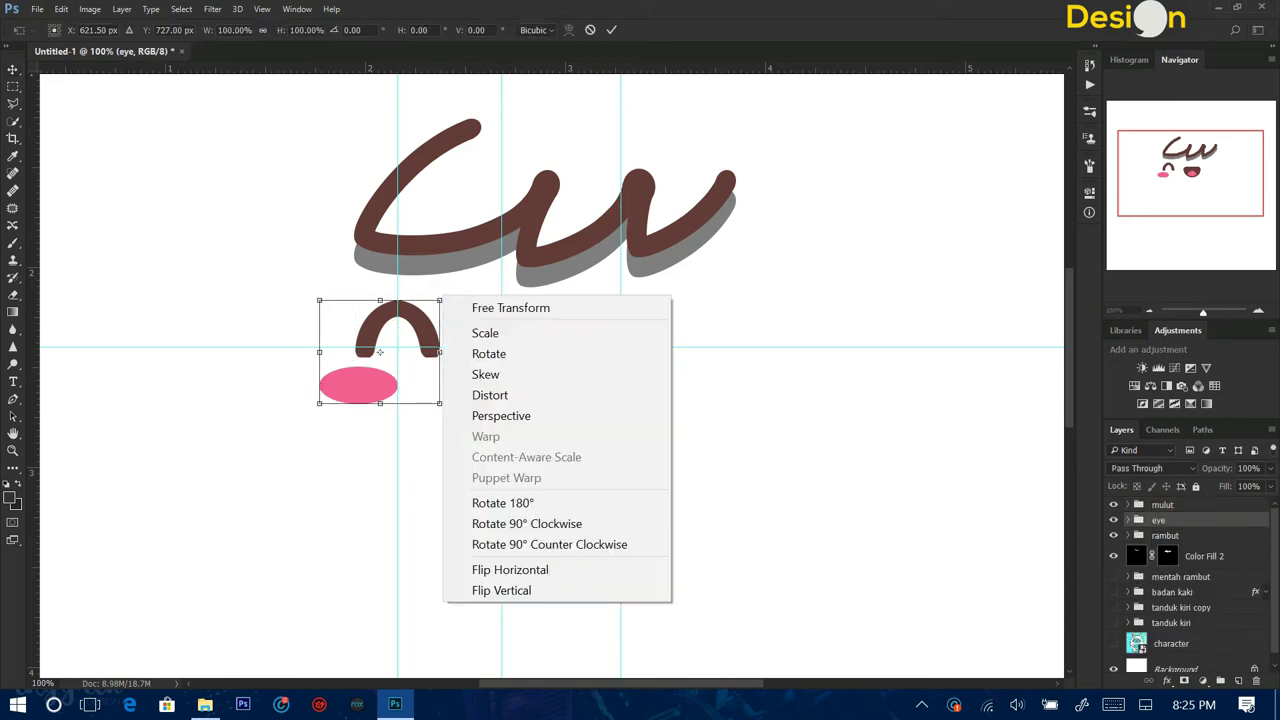
left_click(490, 395)
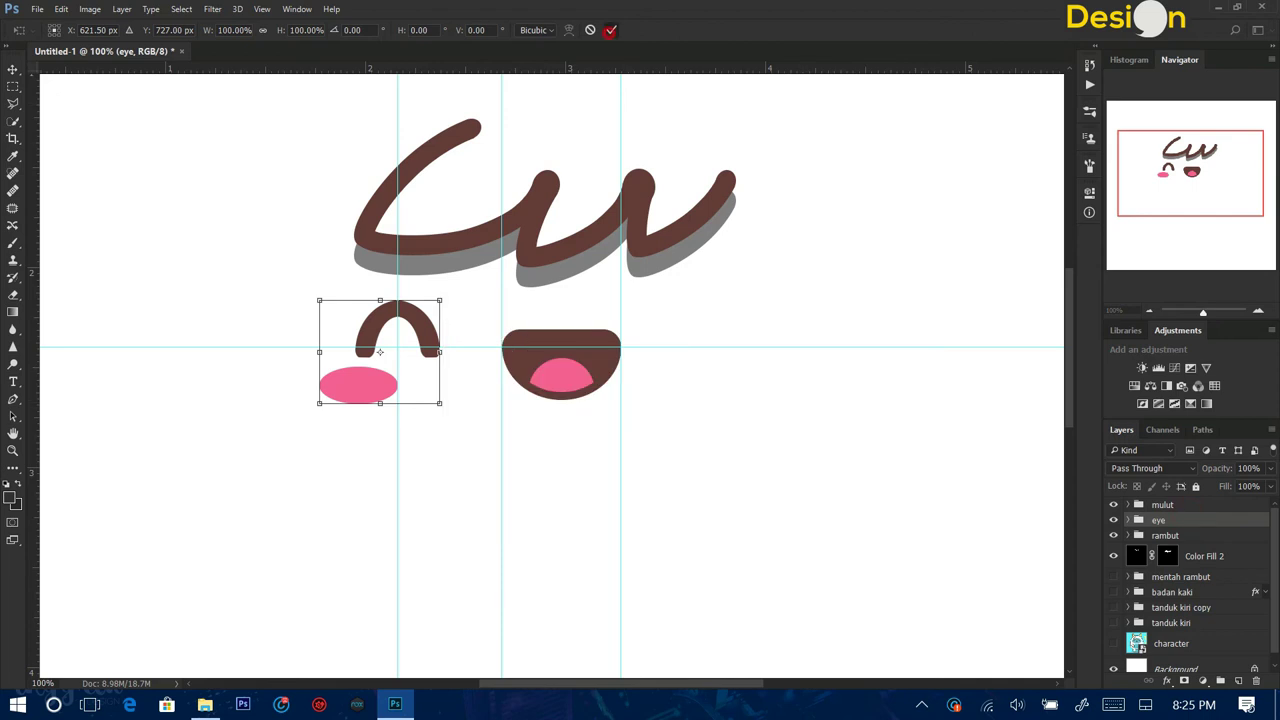
right_click(1190, 520)
left_click(975, 153)
left_click(756, 217)
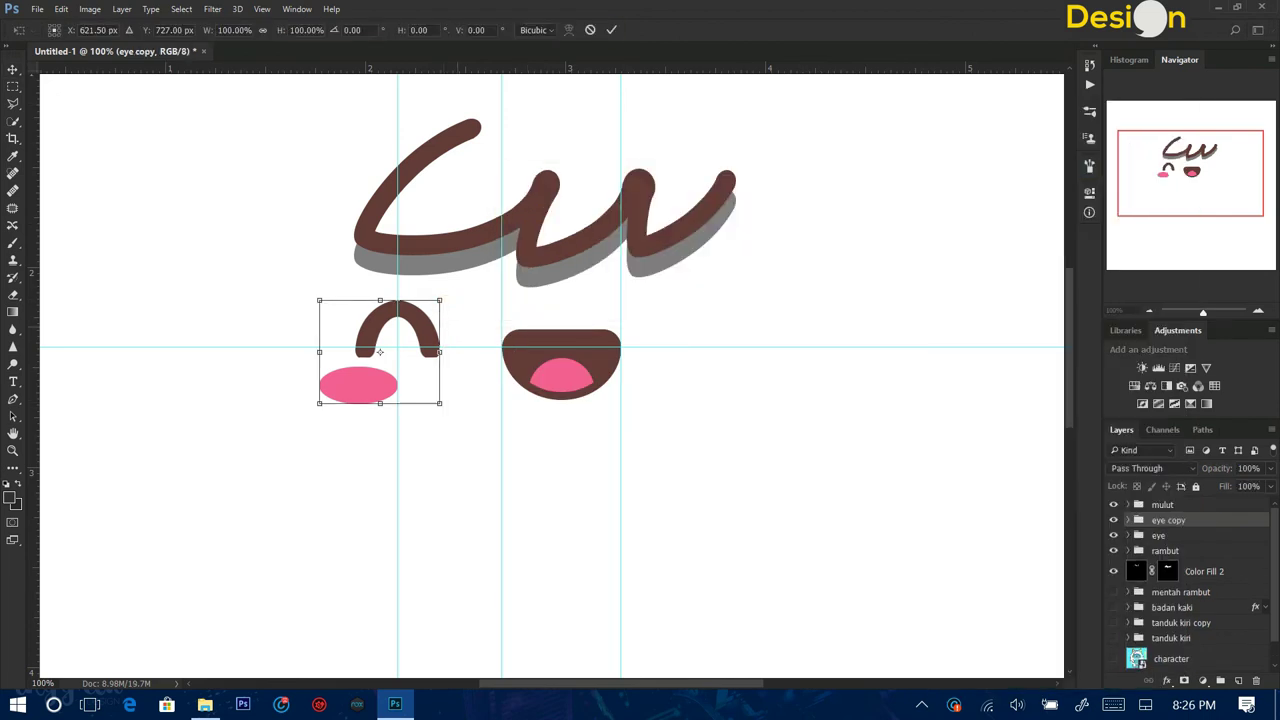
Flip the eye copy horizontally and place it to the right of the mouth.
right_click(416, 296)
left_click(514, 597)
left_click_drag(379, 352, 726, 352)
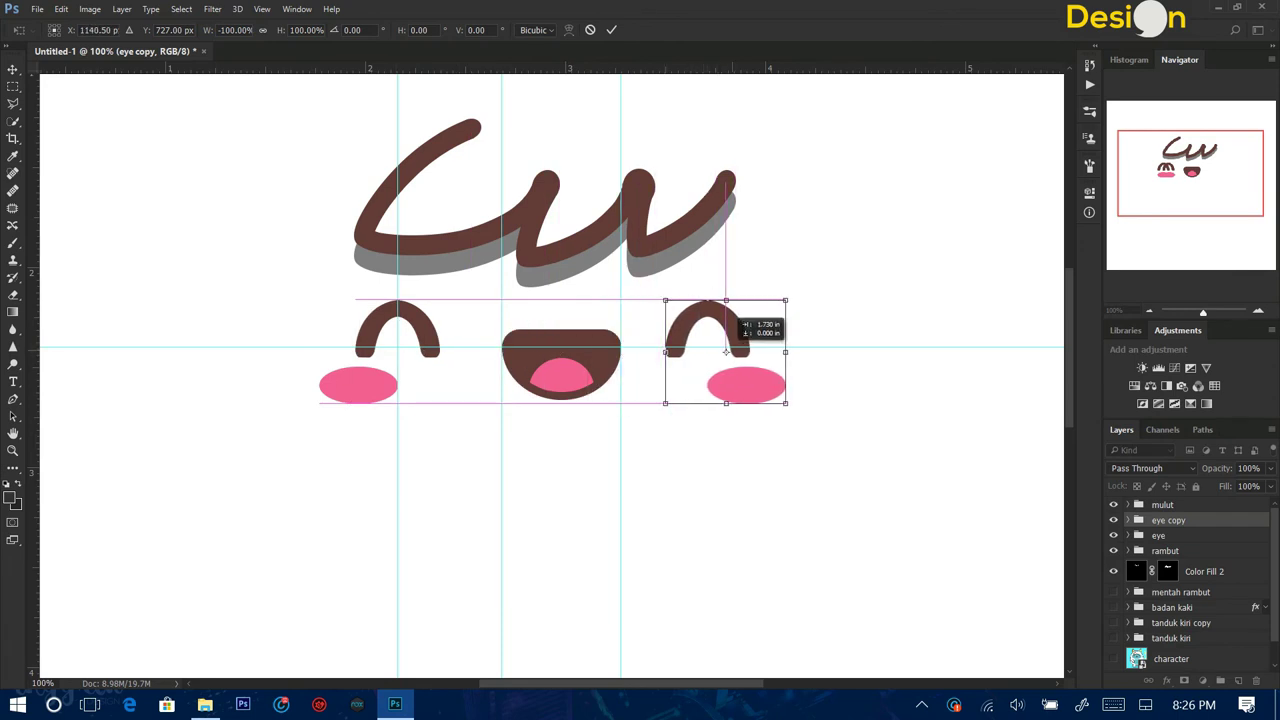
key("ctrl+minus")
scroll(1113, 566, "down", 1)
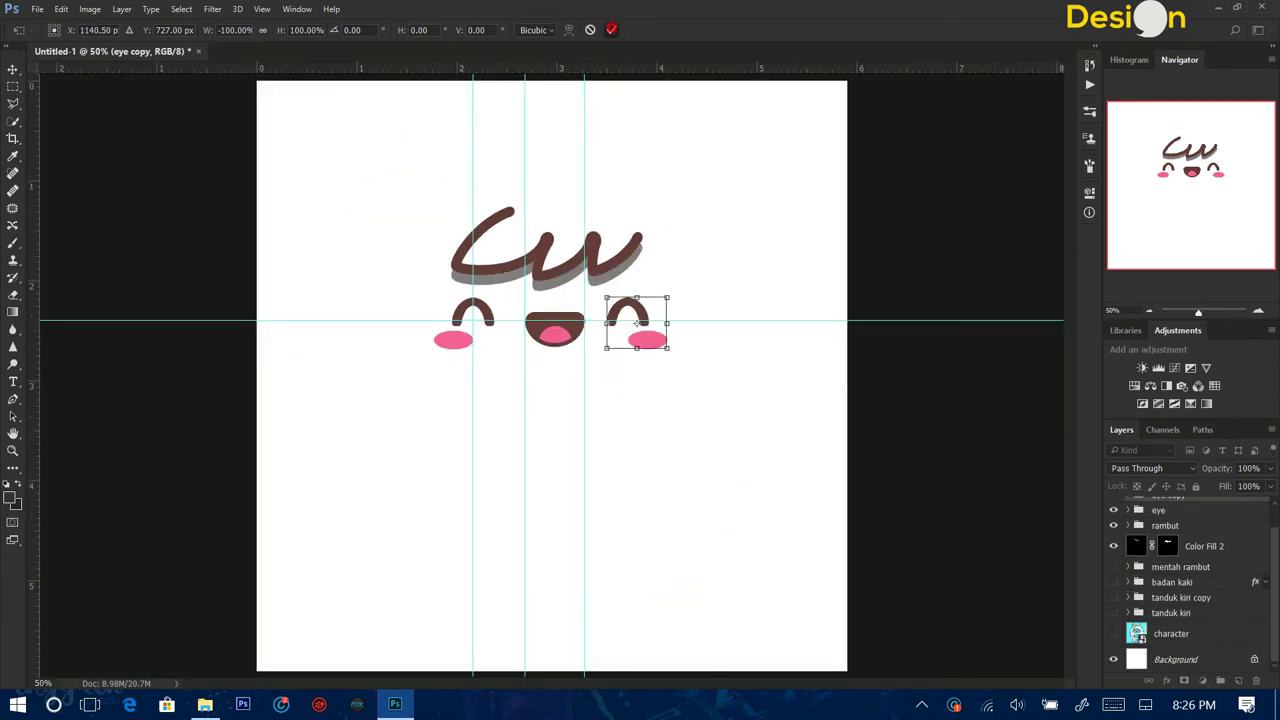
key("Return")
Show the body, both horn layers and the coloured character reference.
left_click(1113, 566)
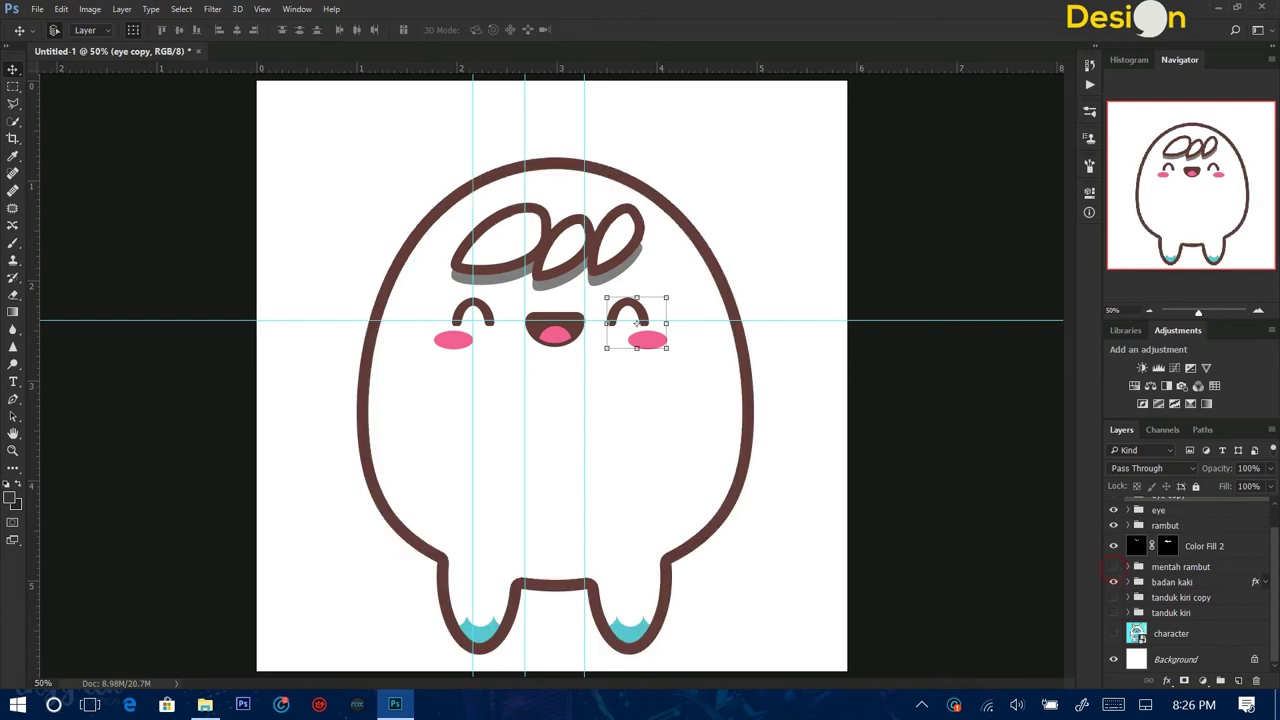
left_click(1113, 566)
left_click(1113, 597)
left_click(1113, 633)
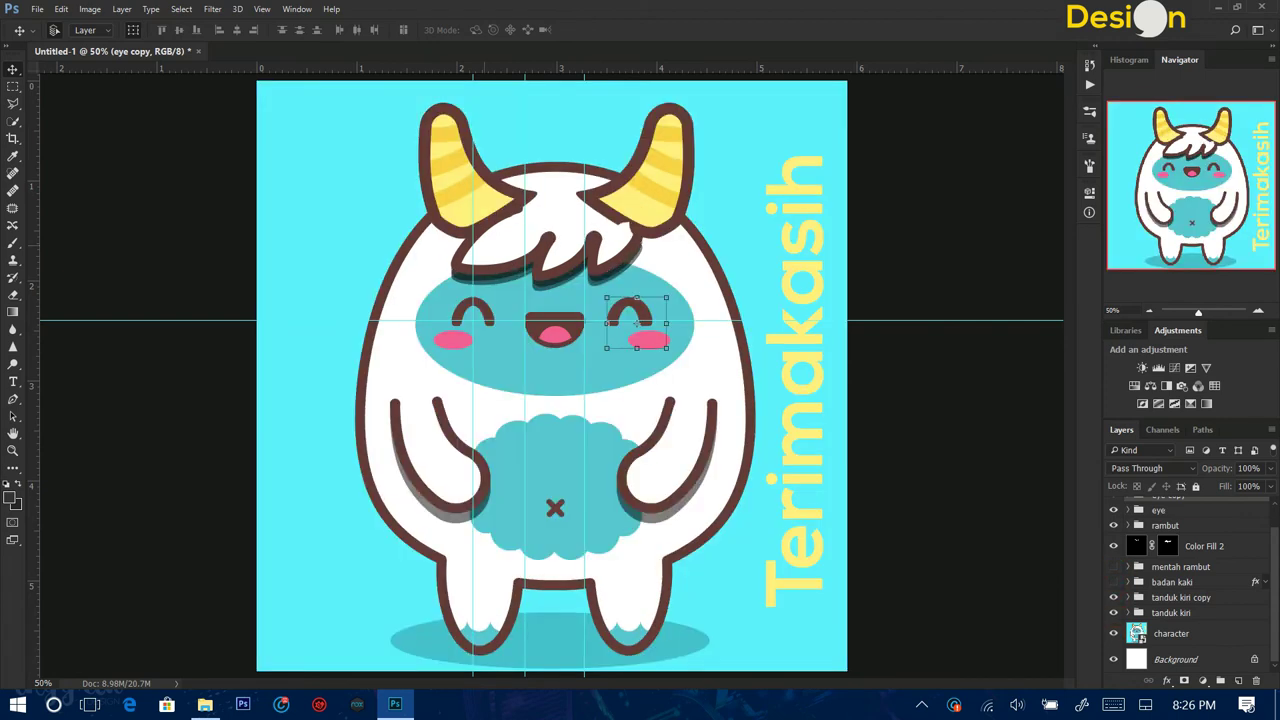
Draw an ellipse across the face and stretch it taller at top and bottom.
key("u")
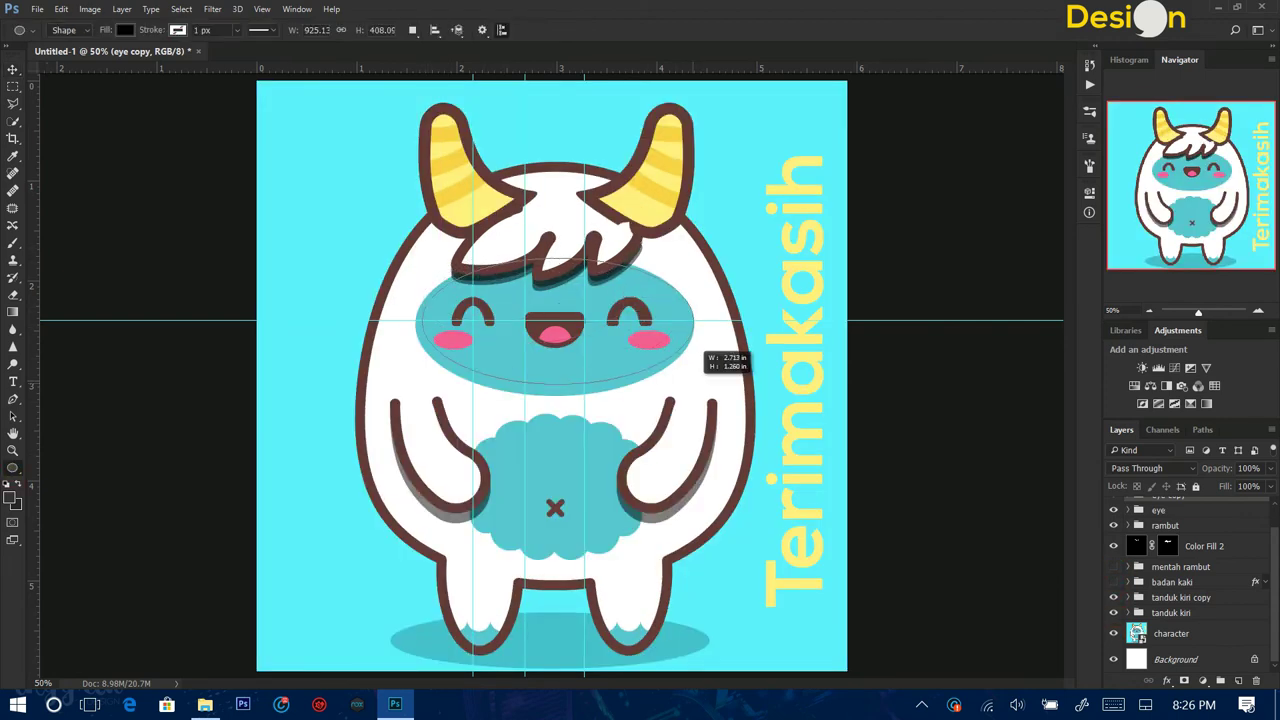
left_click_drag(578, 292, 694, 386)
key("ctrl+t")
left_click_drag(555, 258, 555, 250)
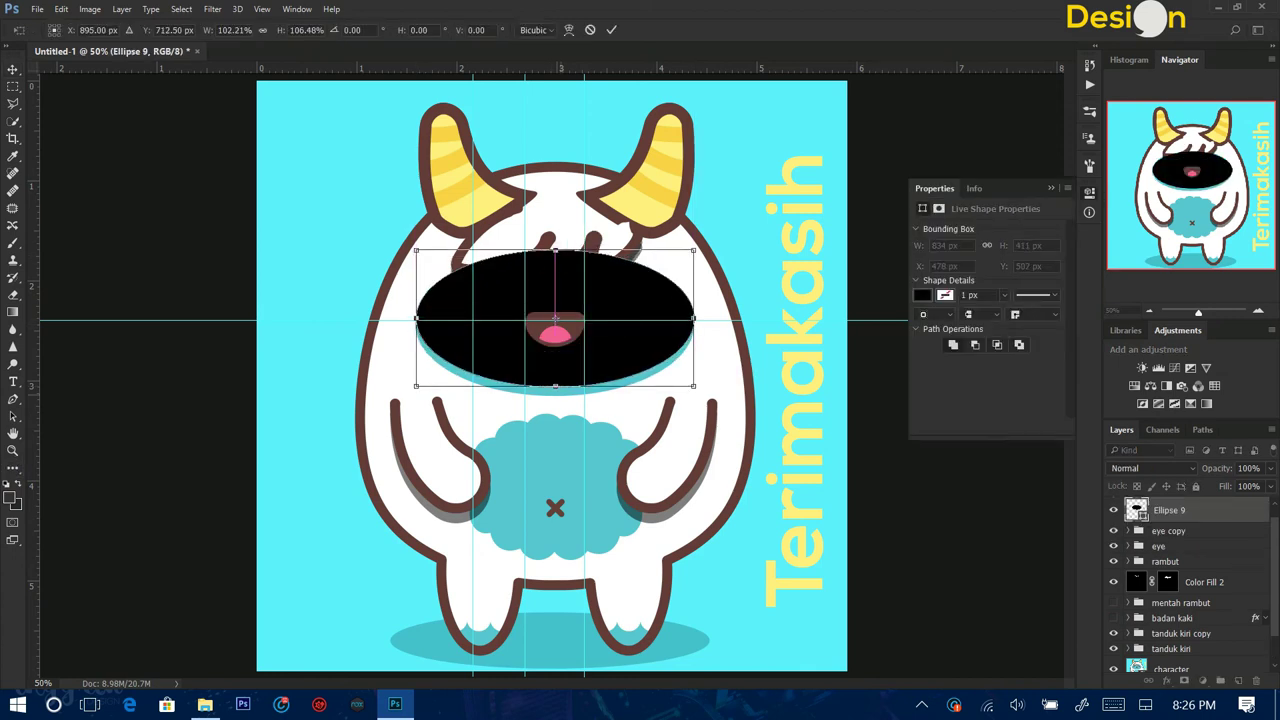
left_click_drag(555, 385, 555, 397)
key("Return")
Move the face ellipse behind the eyes and hair and fill it teal 56c7cf.
key("ctrl+bracketleft")
key("ctrl+bracketleft")
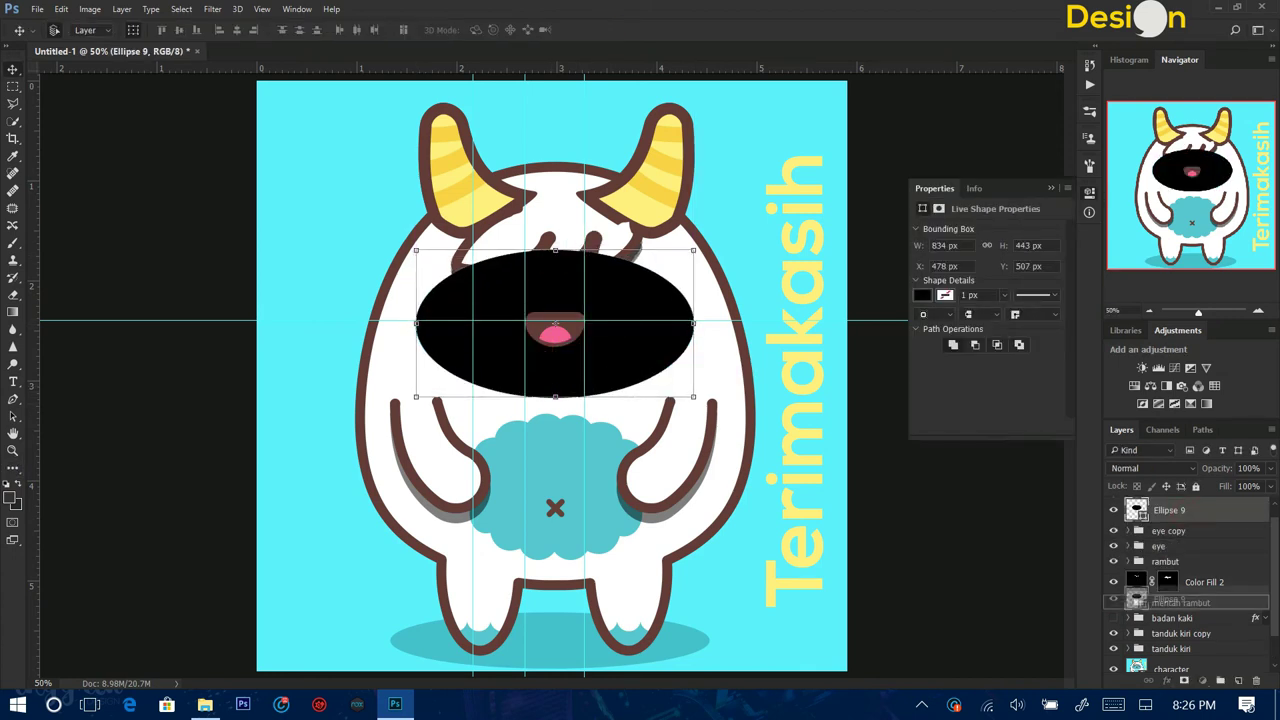
key("ctrl+bracketleft")
key("ctrl+bracketleft")
double_click(1137, 582)
left_click(608, 449)
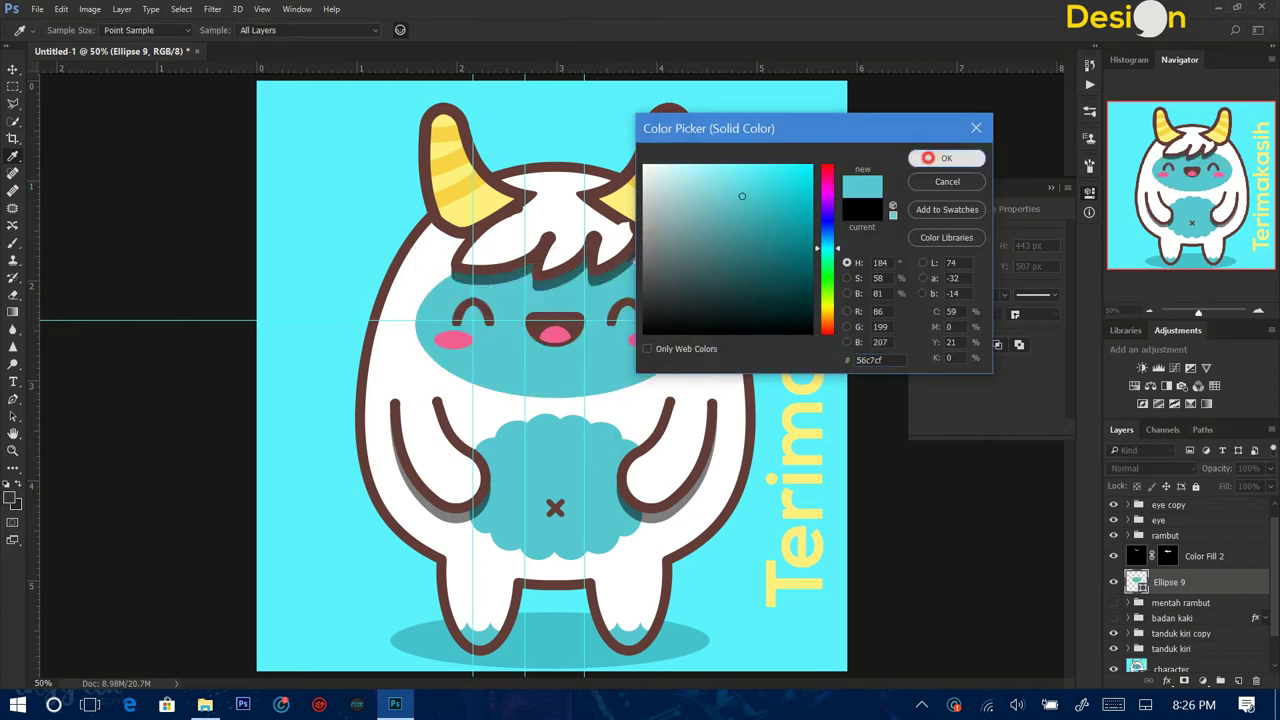
left_click(929, 157)
left_click(463, 322)
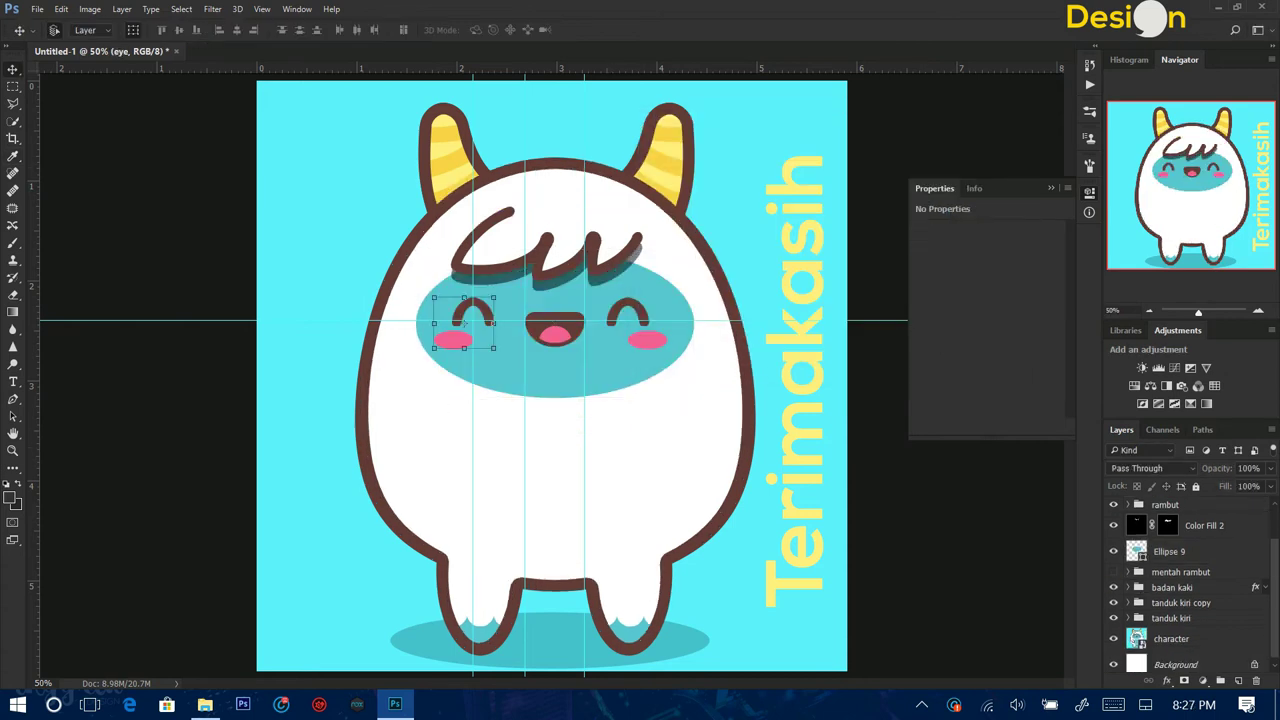
Show the arm layers and draw a slightly enlarged black circle, about 205 px wide, over the lower left arm.
left_click(1113, 618)
key("ctrl+plus")
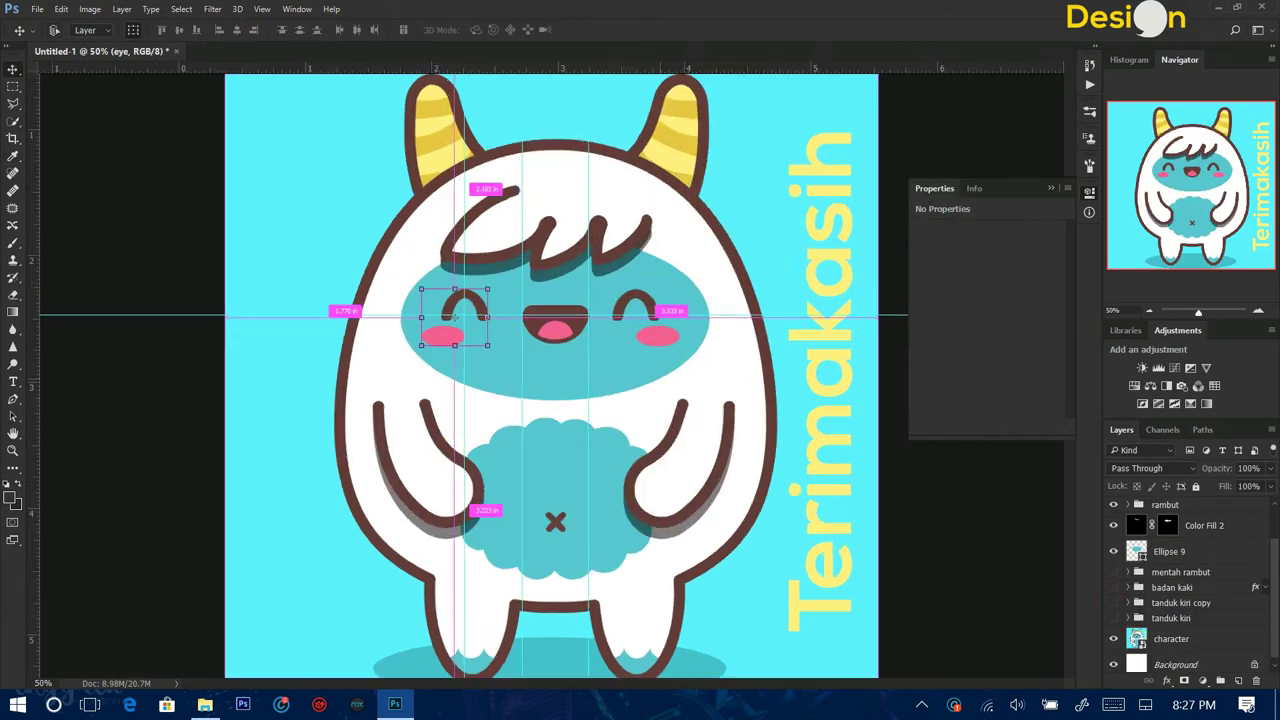
key("ctrl+plus")
scroll(550, 375, "down", 2)
key("u")
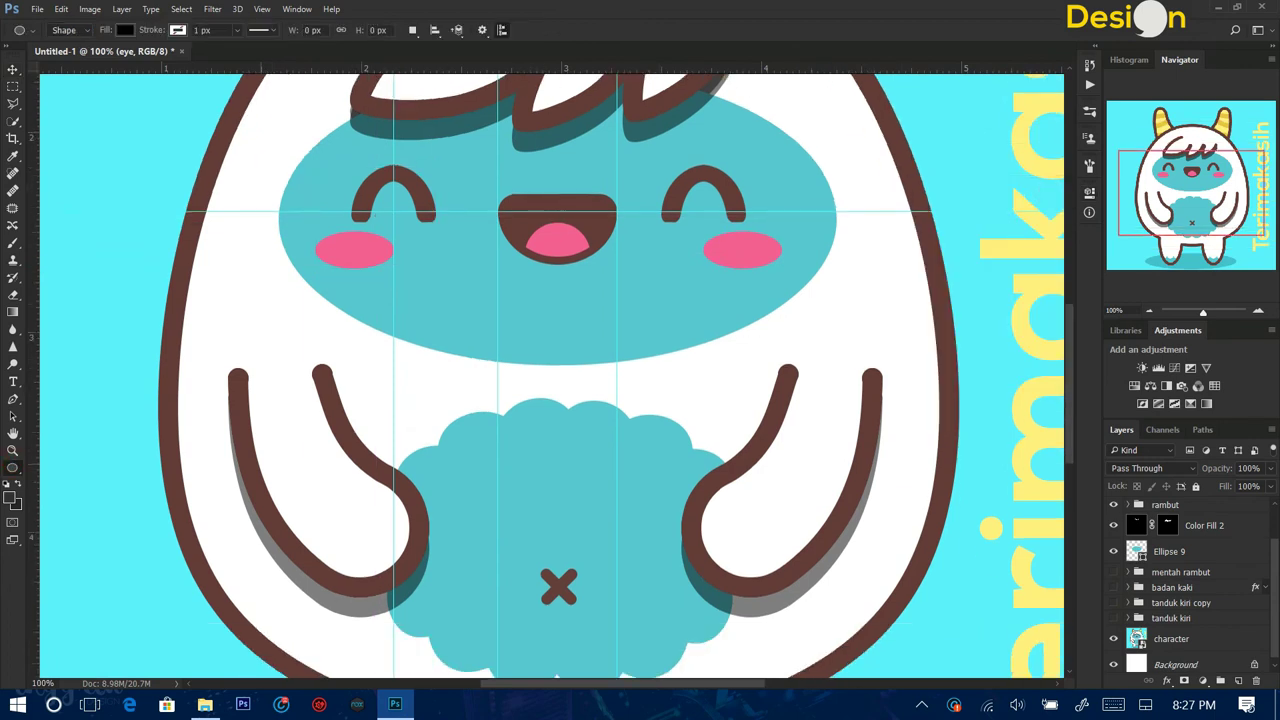
left_click_drag(272, 445, 414, 565)
key("v")
left_click_drag(391, 505, 404, 520)
key("ctrl+t")
left_click_drag(421, 466, 417, 487)
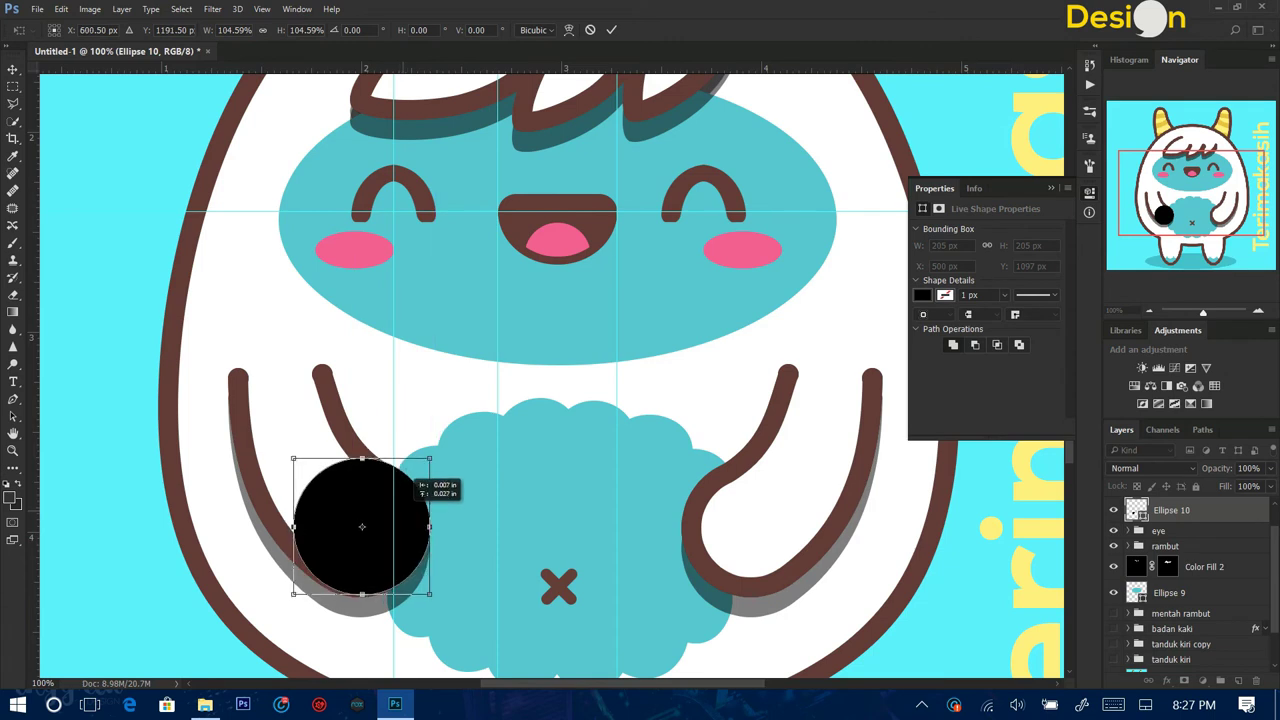
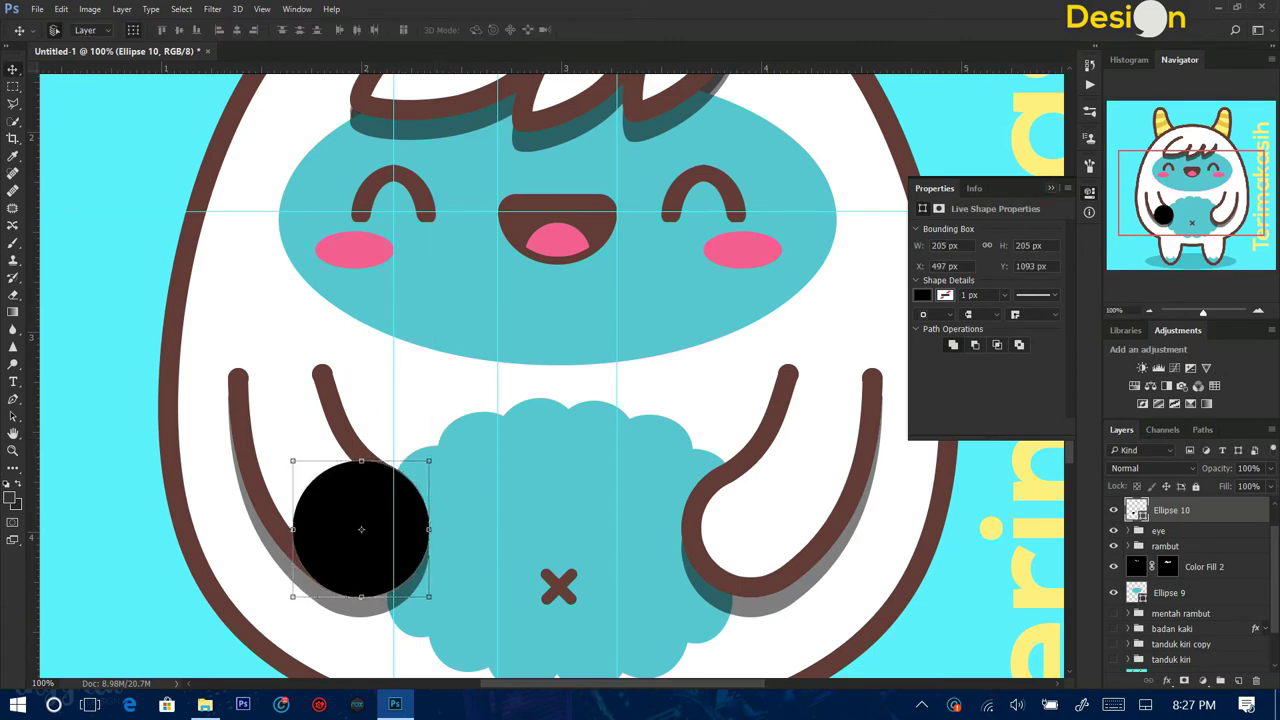
Commit the circle and draw a rectangle covering the yeti's upper left arm.
key("Return")
left_click(552, 240, "ctrl")
scroll(318, 405, "up", 1)
left_click_drag(785, 239, 785, 90)
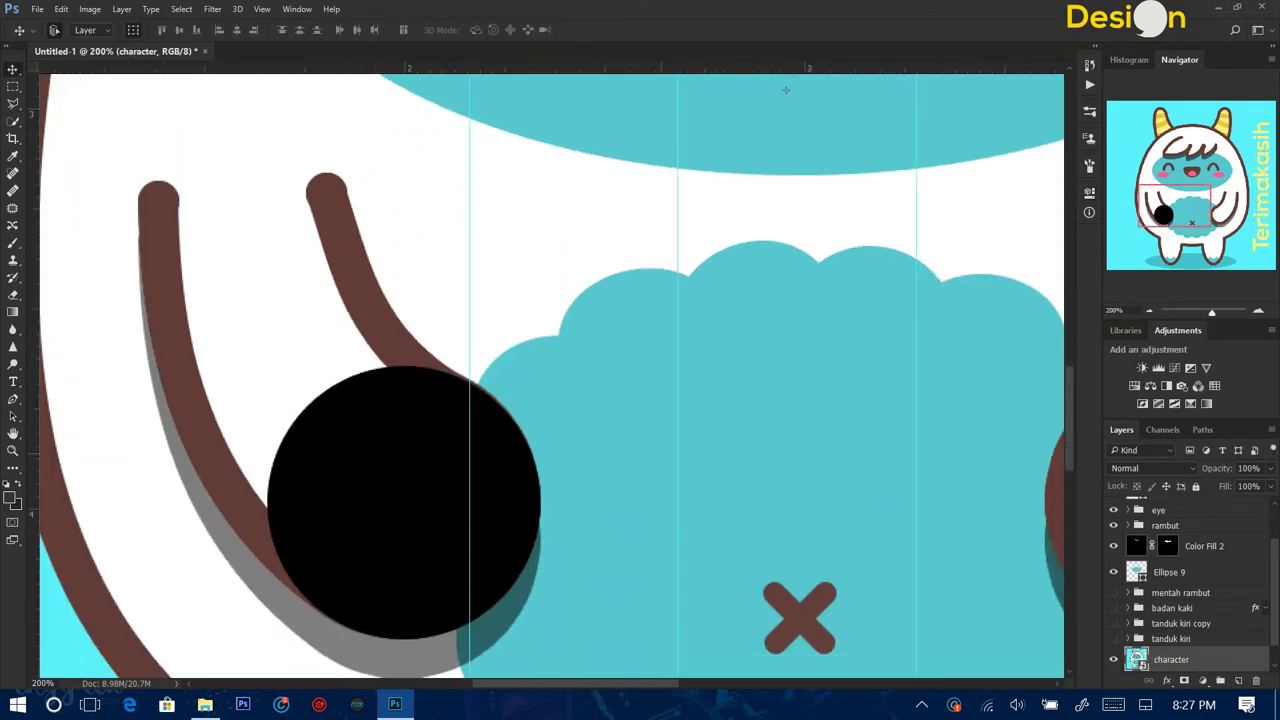
left_click(100, 389)
left_click_drag(211, 139, 393, 502)
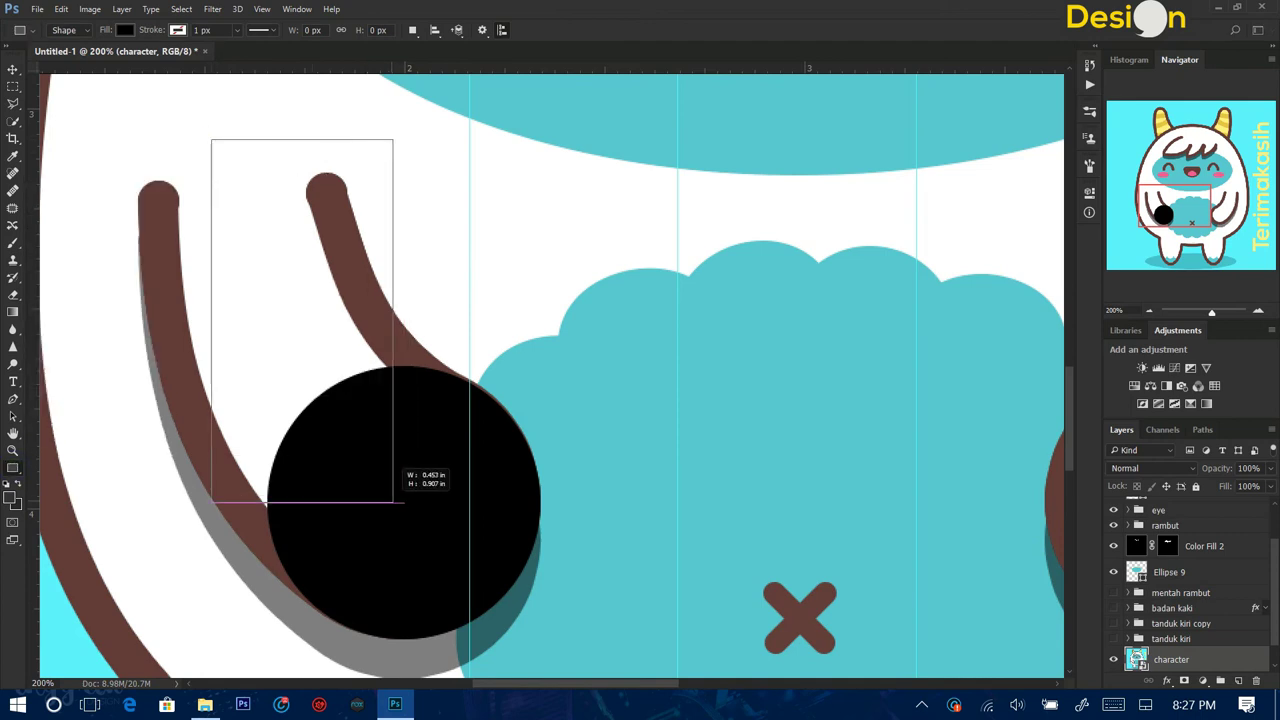
key("ctrl+z")
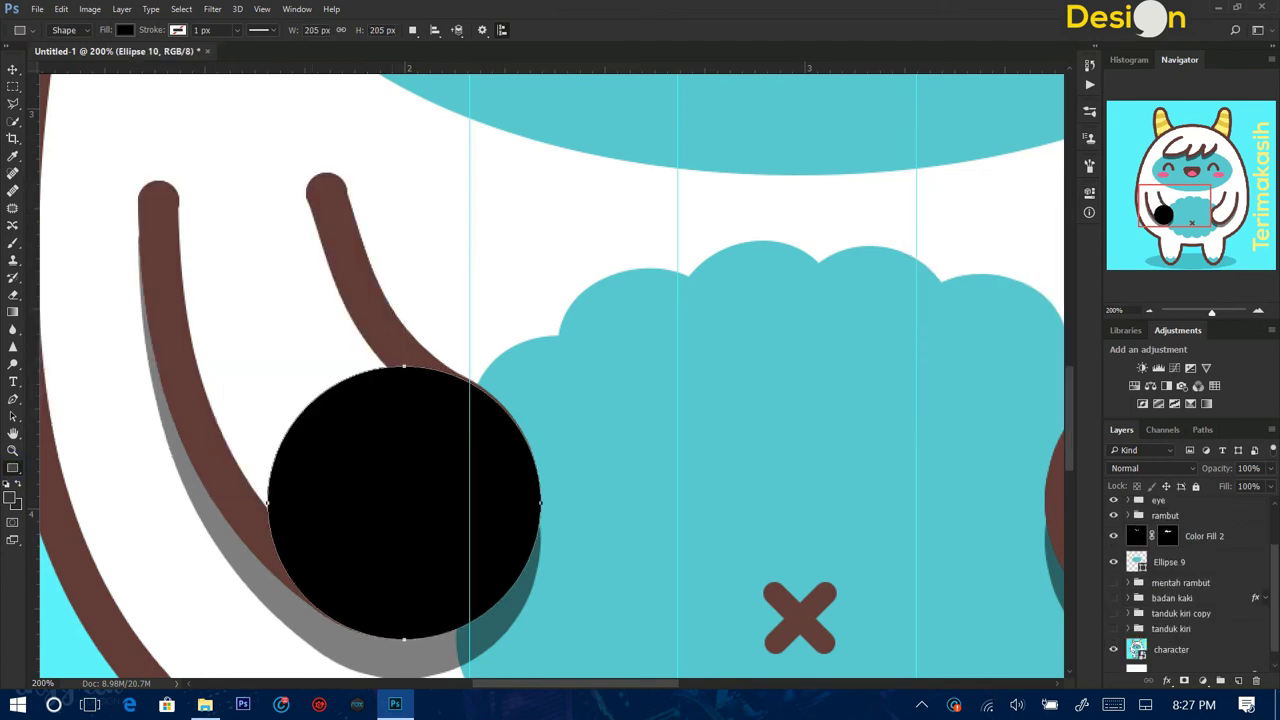
left_click_drag(236, 209, 420, 586)
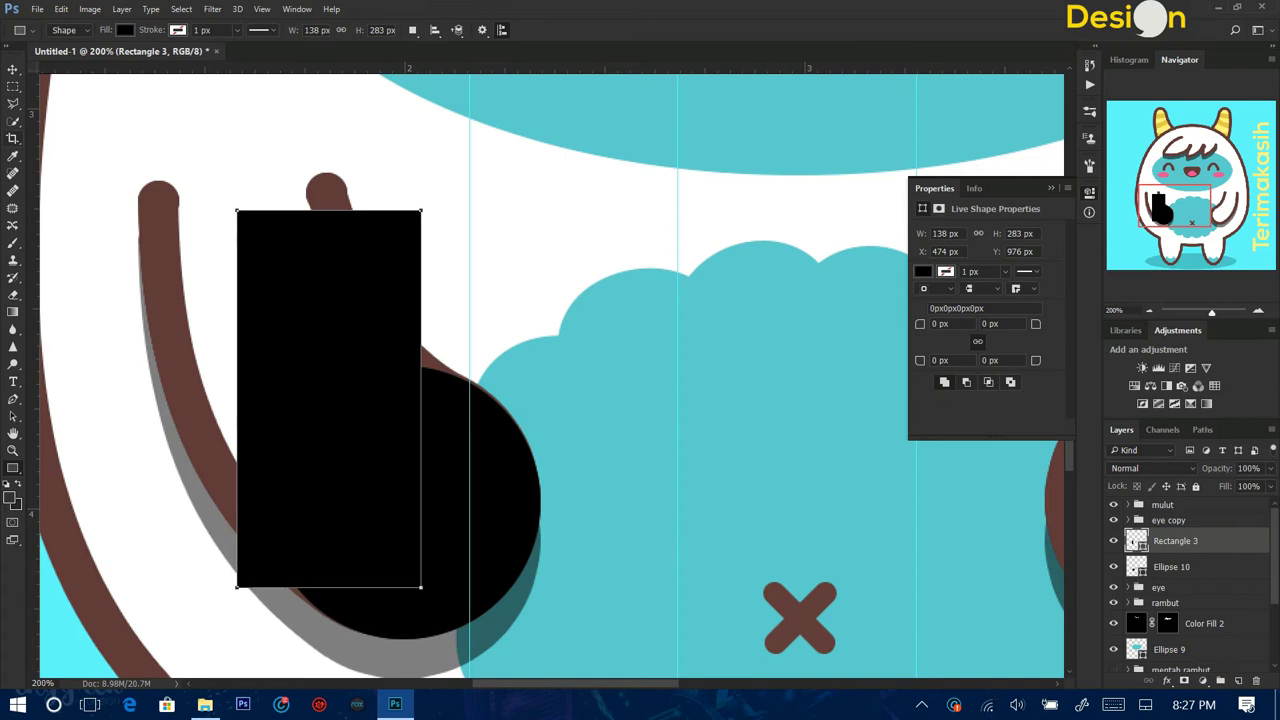
Lower the circle's and rectangle's opacity to 25% and rotate the rectangle to the arm's angle.
key("alt+bracketleft")
key("2")
key("5")
key("alt+bracketright")
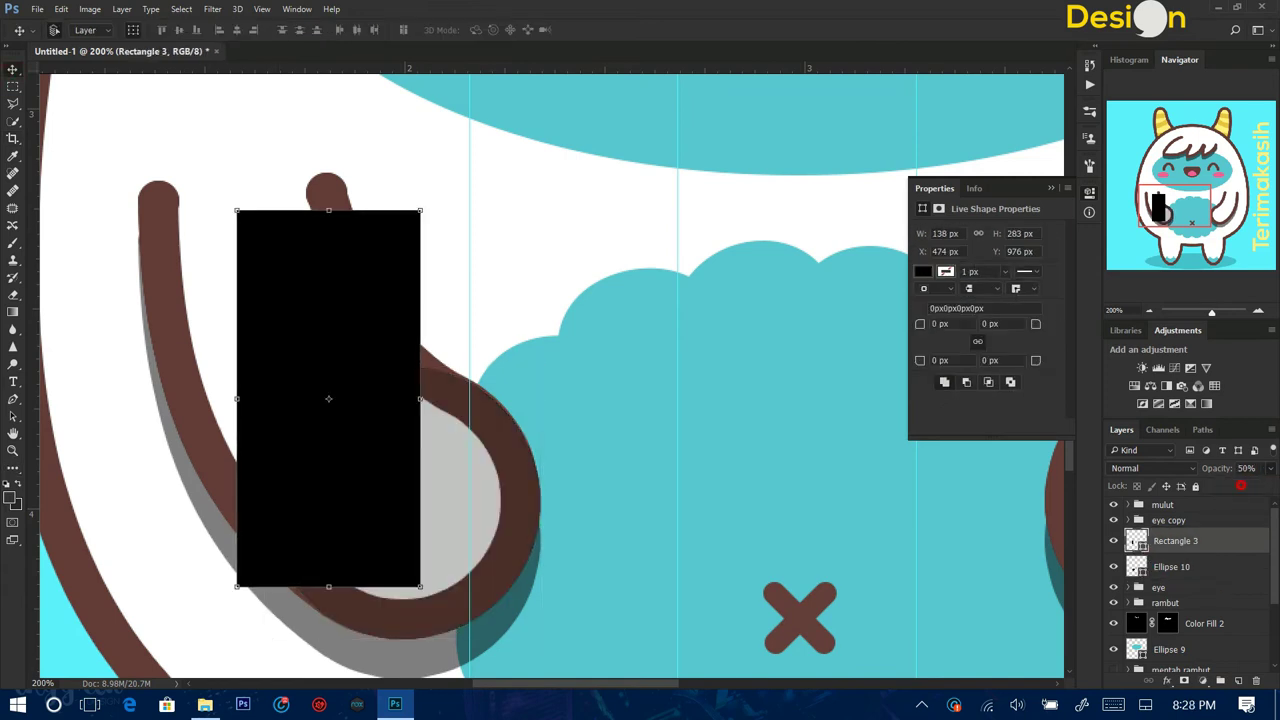
key("2")
key("5")
mouse_move(430, 200)
left_mouse_down()
mouse_move(394, 177)
mouse_move(271, 251)
left_mouse_up()
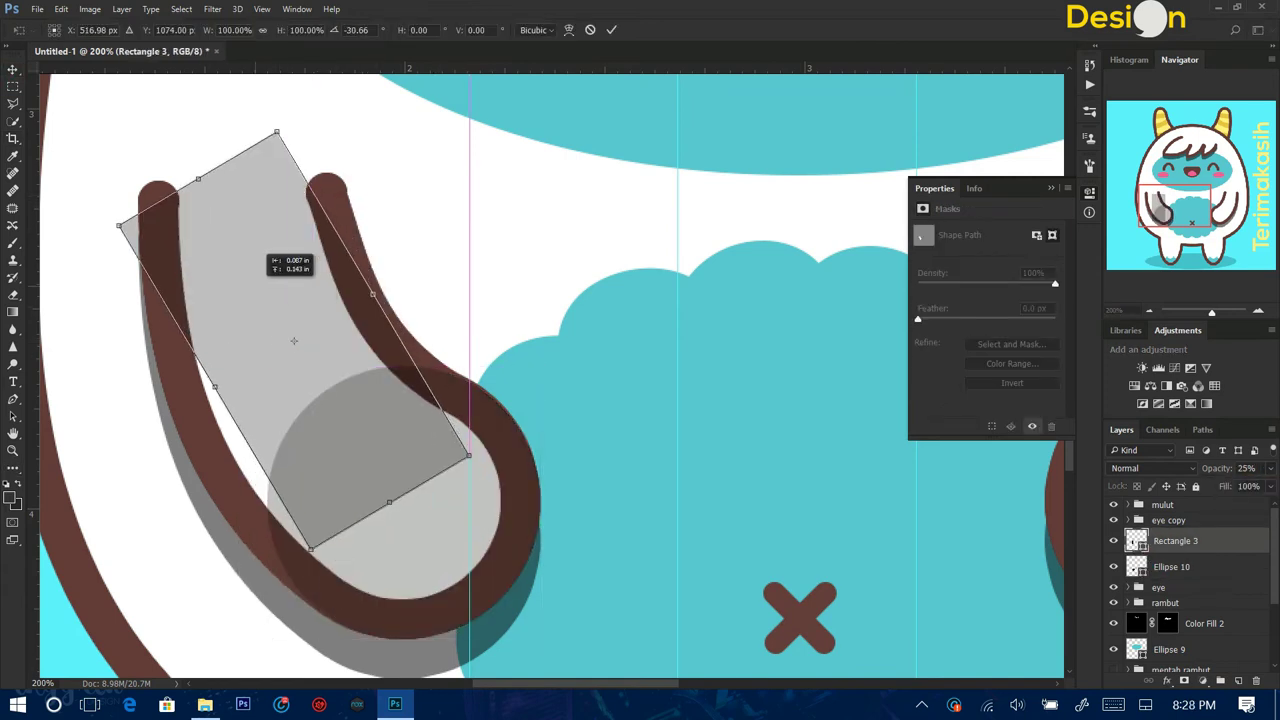
Warp the rectangle's corners so it bends over and along the arm.
key("ctrl+plus")
right_click(655, 462)
left_click(700, 303)
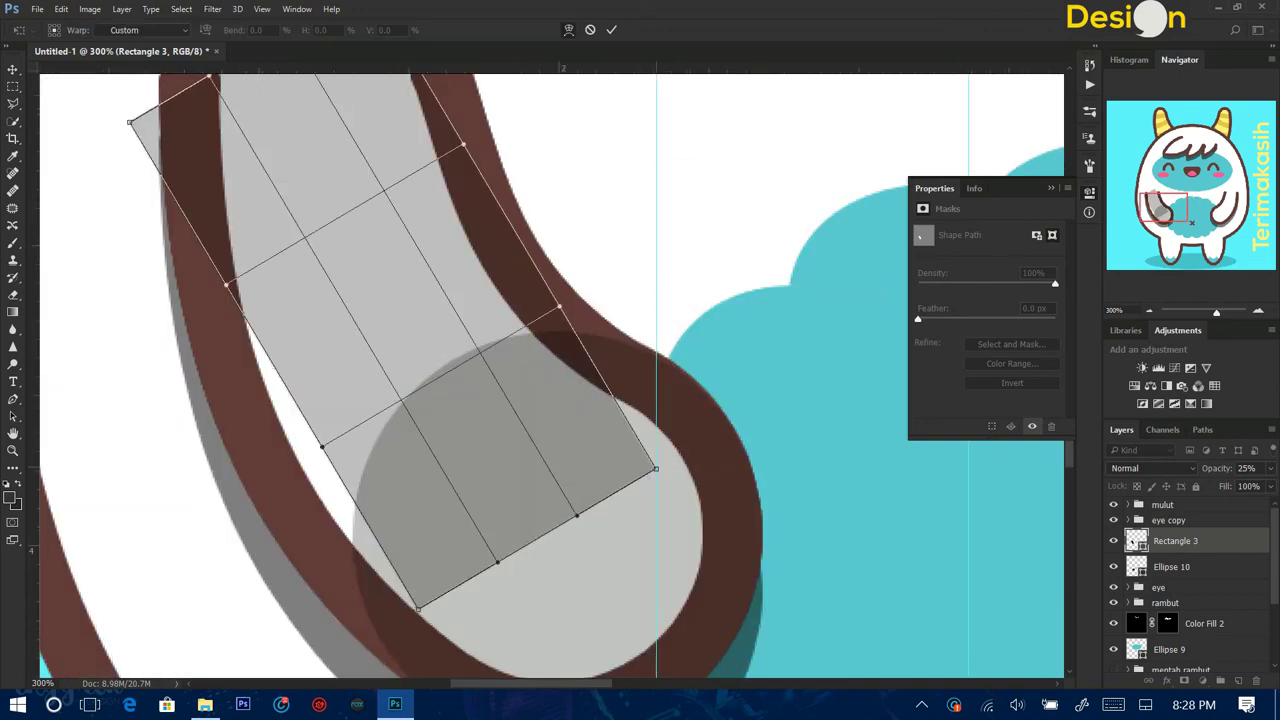
left_click_drag(656, 462, 703, 388)
scroll(700, 400, "up", 3)
left_click_drag(391, 109, 466, 104)
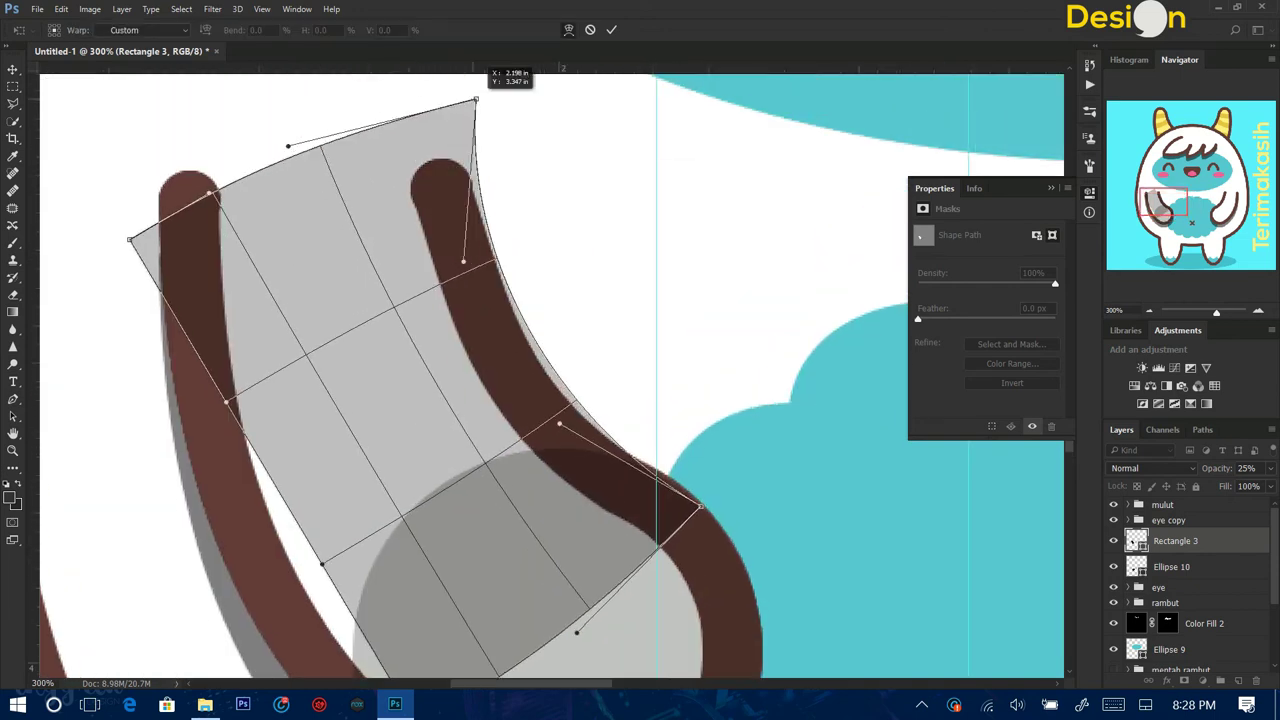
left_click_drag(560, 426, 549, 443)
left_click_drag(700, 506, 642, 467)
At 52% opacity, fit the warp's top, left and lower edges to the arm and apply it.
left_click_drag(1270, 468, 1240, 486)
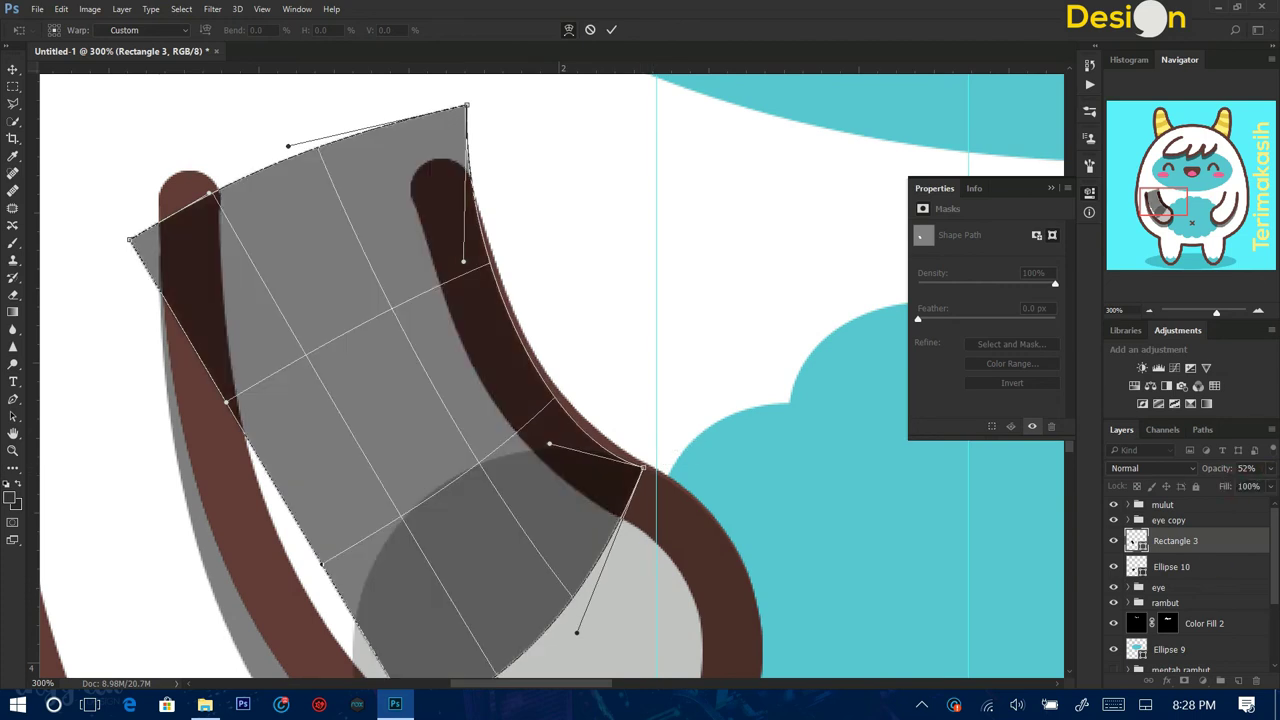
scroll(430, 520, "down", 6)
left_click_drag(409, 523, 445, 612)
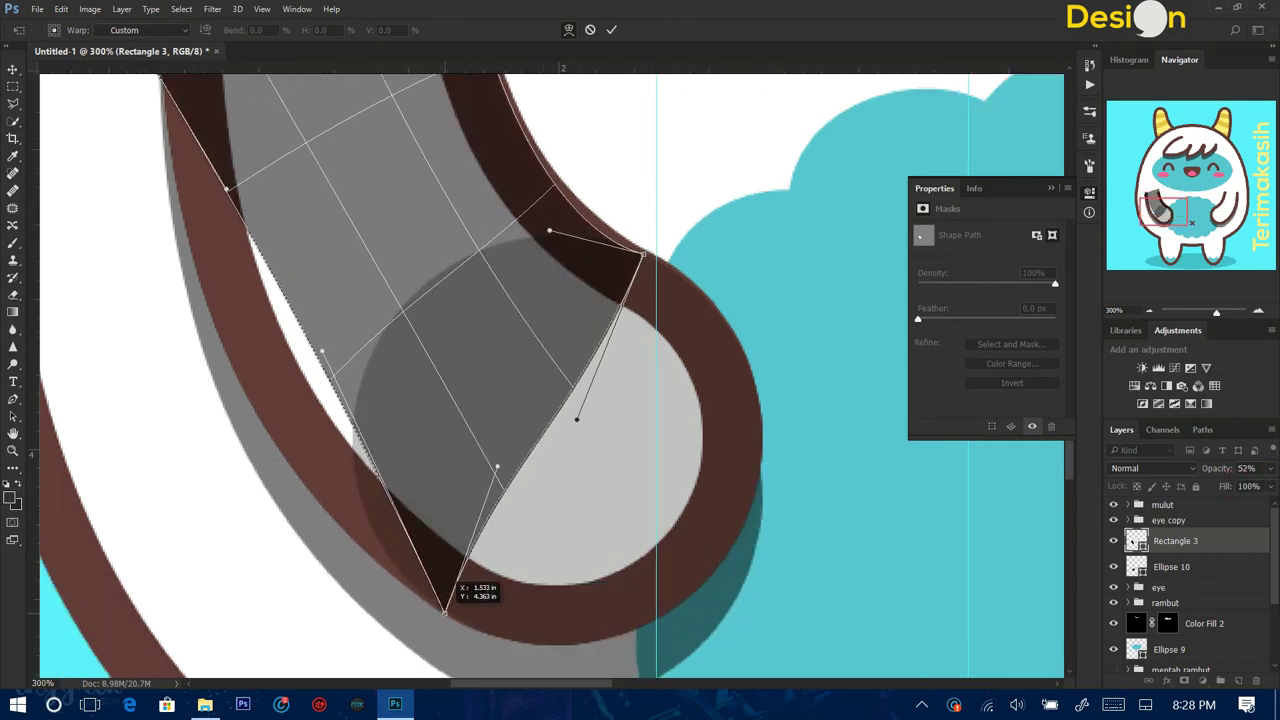
scroll(430, 450, "up", 5)
left_click_drag(140, 118, 164, 95)
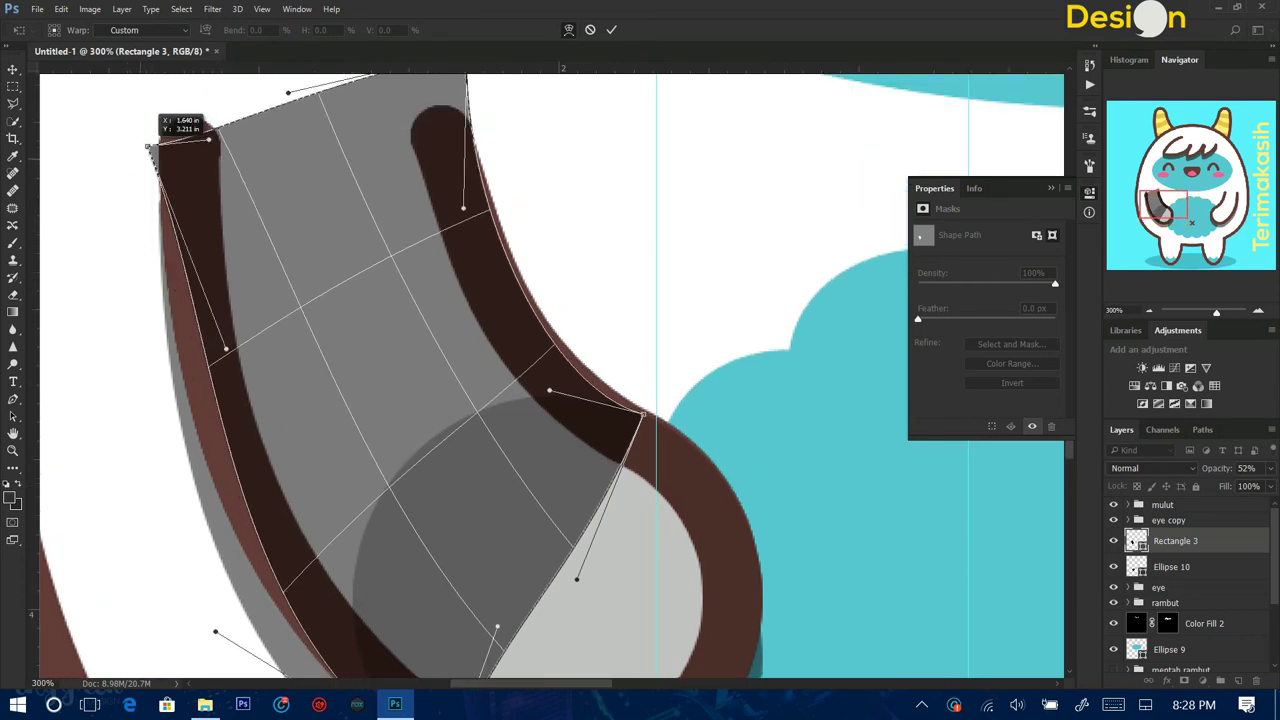
left_click_drag(226, 350, 143, 356)
scroll(143, 356, "down", 5)
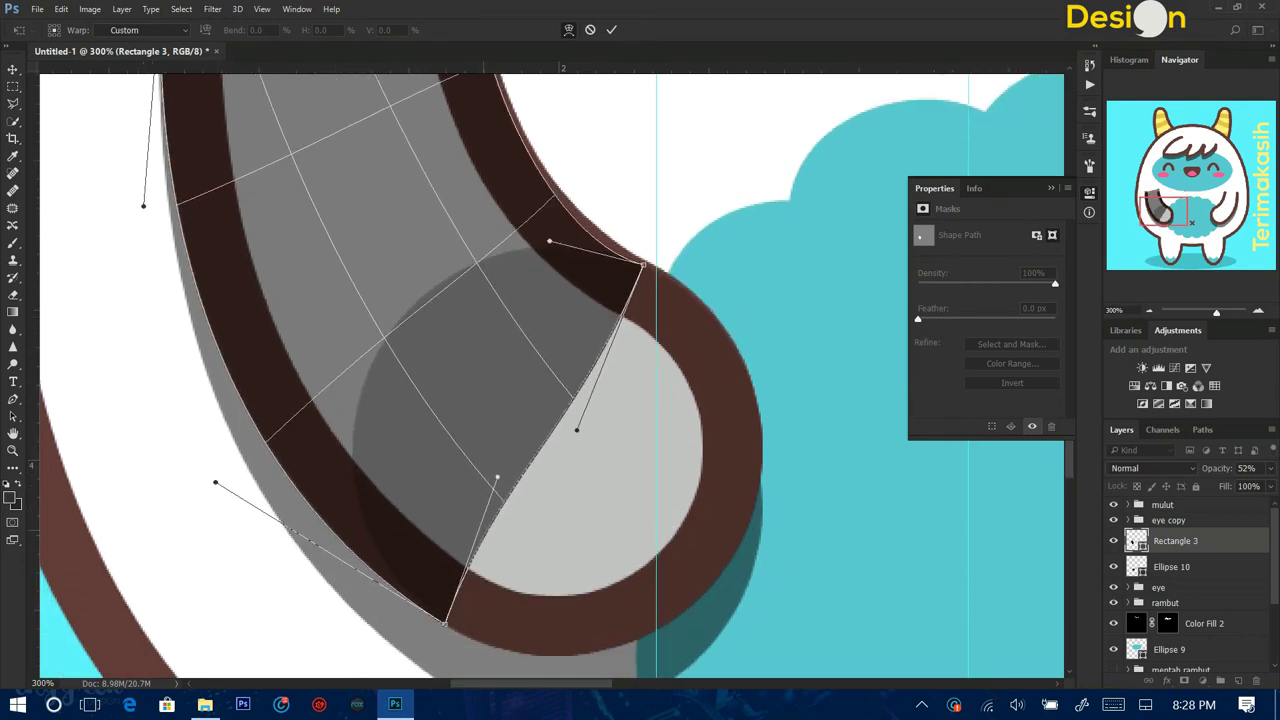
key("Return")
Fill both the rectangle and the circle with white #ffffff.
key("alt+bracketleft")
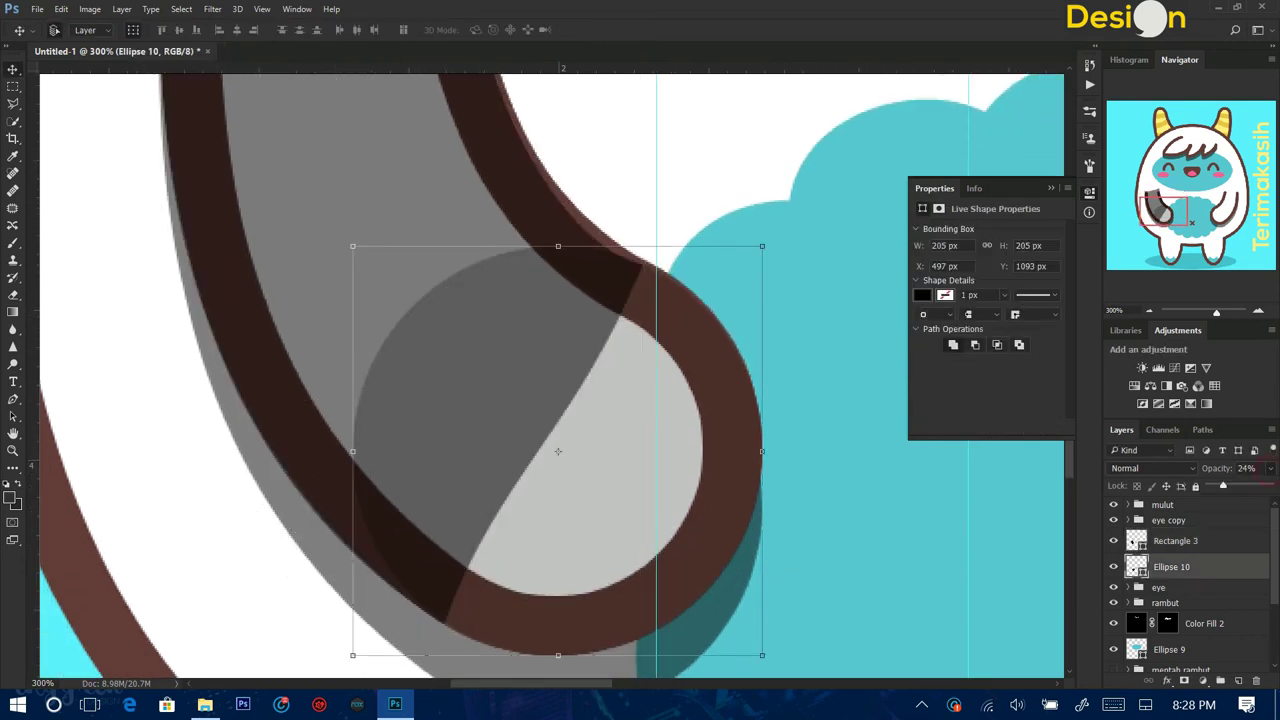
key("6")
key("ctrl+minus")
key("ctrl+minus")
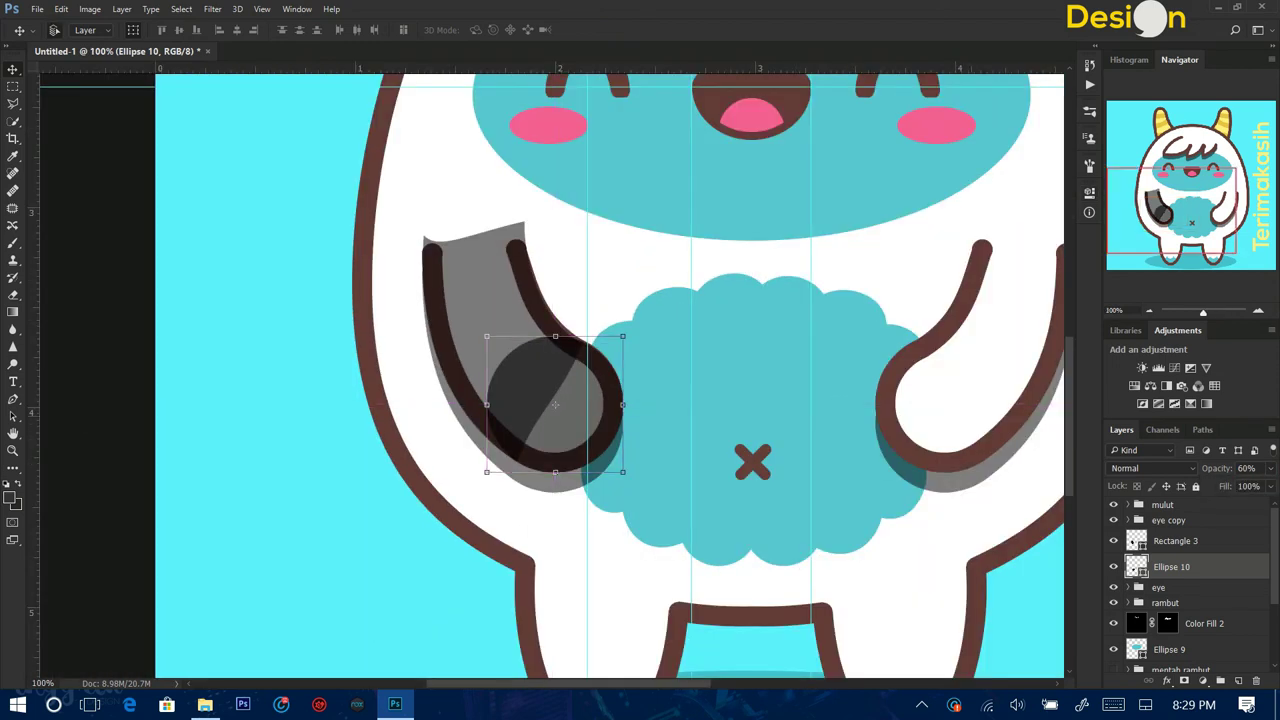
double_click(1136, 540)
type("ffffff")
left_click(946, 158)
double_click(1136, 566)
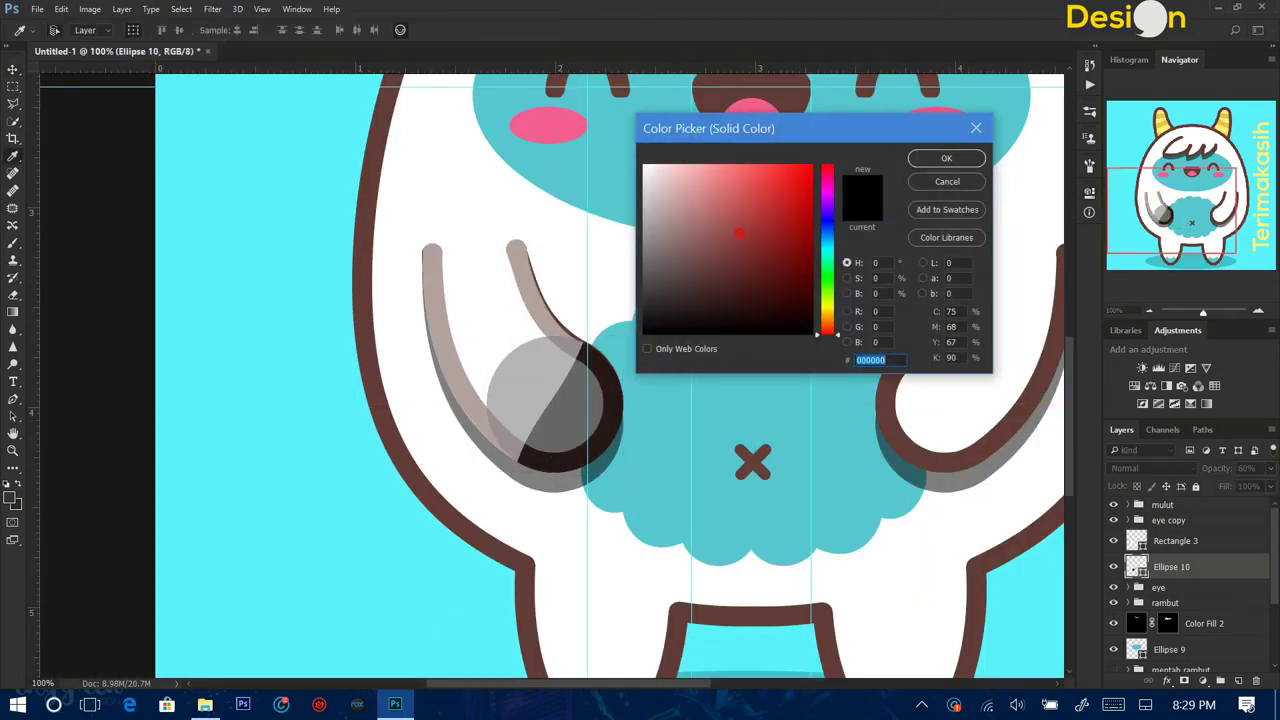
type("ffffff")
left_click(946, 158)
Make both hand shapes 100% opaque and group them as mentah tangan.
key("alt+bracketright")
key("0")
key("alt+bracketleft")
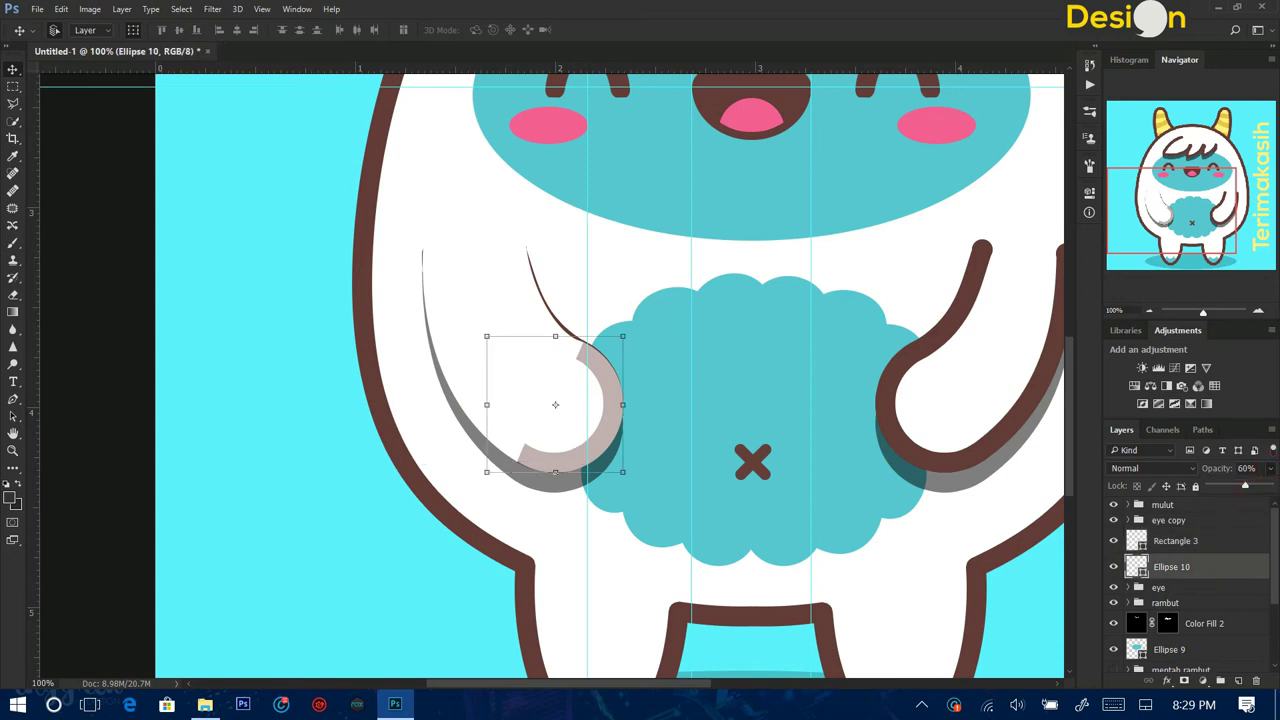
key("0")
key("alt+bracketright")
key("shift+alt+bracketleft")
key("ctrl+g")
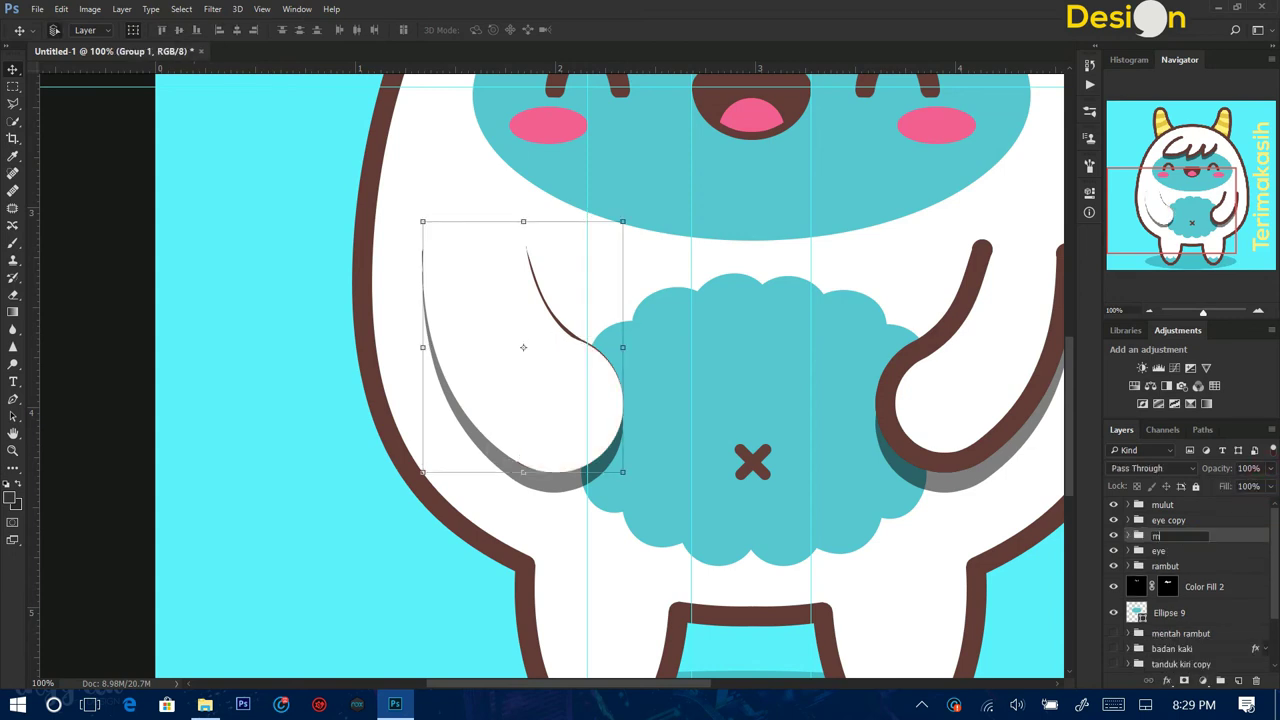
Give the mentah tangan group a 12 px inside brown stroke, then duplicate it.
left_click(1166, 681)
left_click(1135, 500)
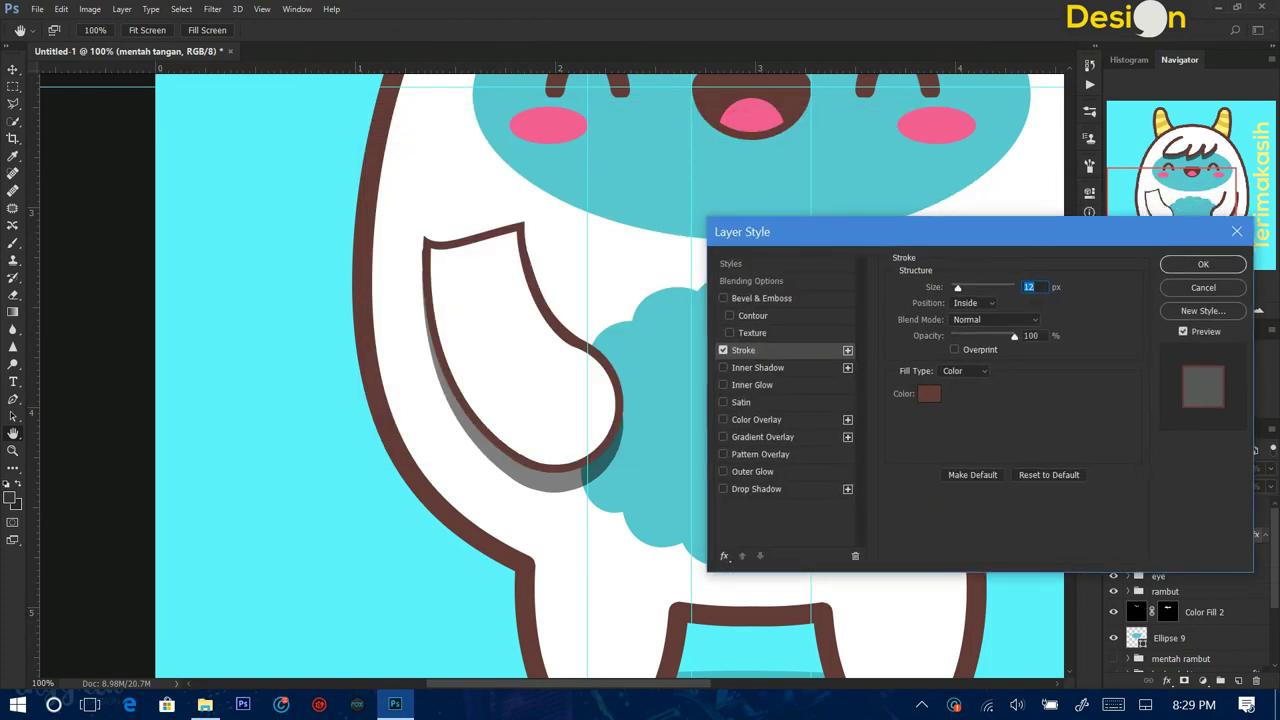
key("Return")
key("ctrl+plus")
key("ctrl+plus")
key("ctrl+minus")
key("ctrl+minus")
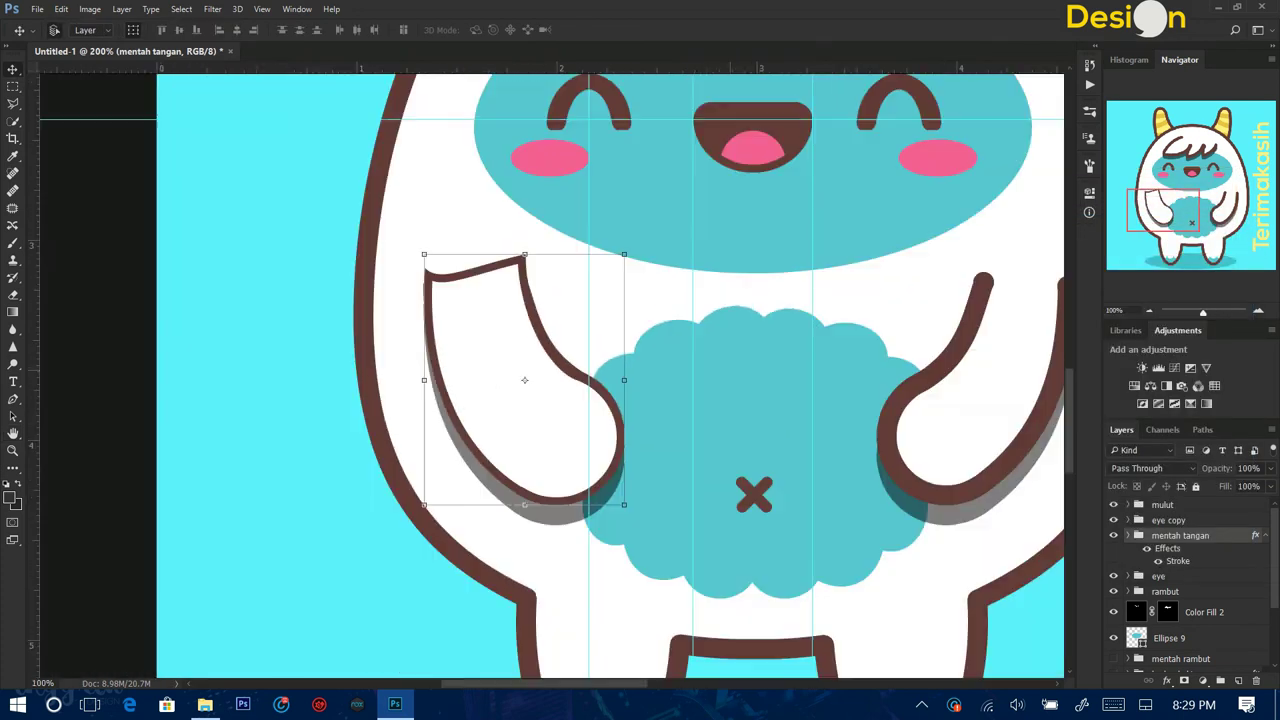
scroll(610, 375, "up", 2)
key("ctrl+j")
Convert the group copy to a Smart Object, rasterize it, and hide the original mentah tangan group.
right_click(1190, 540)
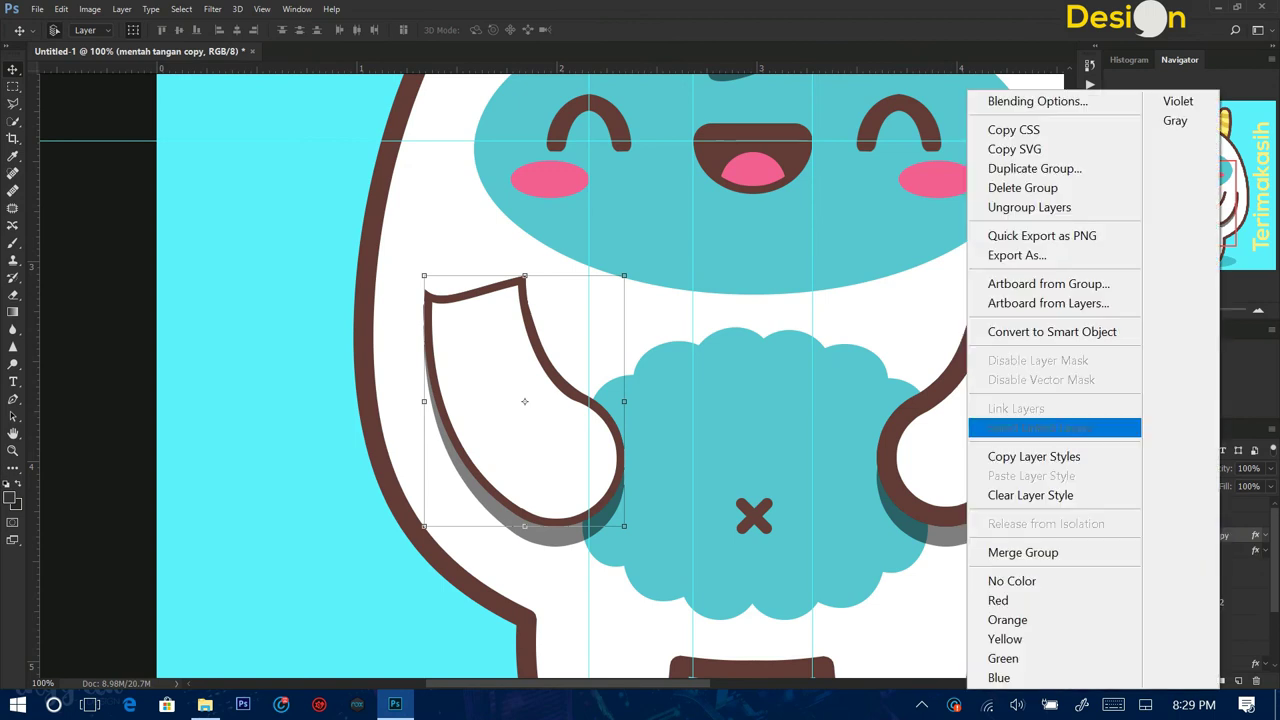
left_click(1030, 331)
left_click(1114, 561)
key("e")
right_click(1190, 540)
left_click(785, 445)
Erase the top edge of the copied arm outline and hide the character layer.
right_click(430, 275)
left_click_drag(460, 292, 507, 300)
scroll(1190, 580, "down", 2)
scroll(1190, 580, "down", 2)
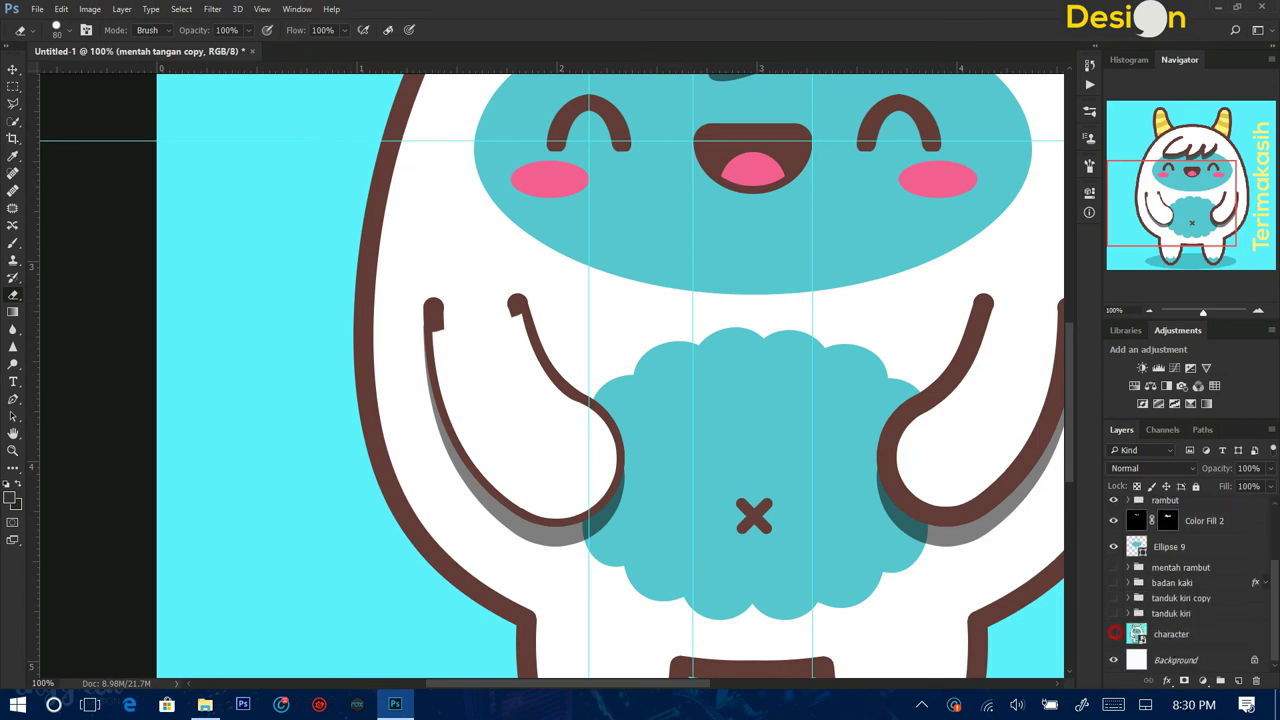
left_click(1114, 634)
key("ctrl+plus")
left_click_drag(550, 400, 663, 411)
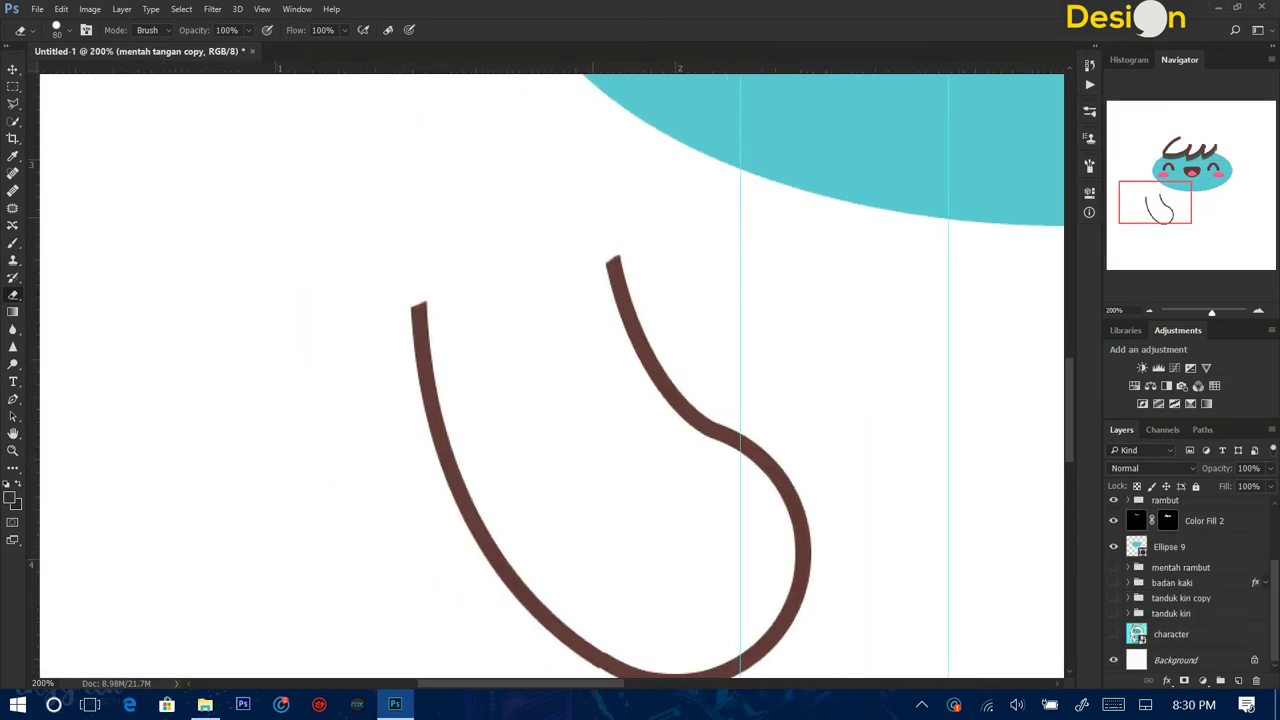
key("ctrl+plus")
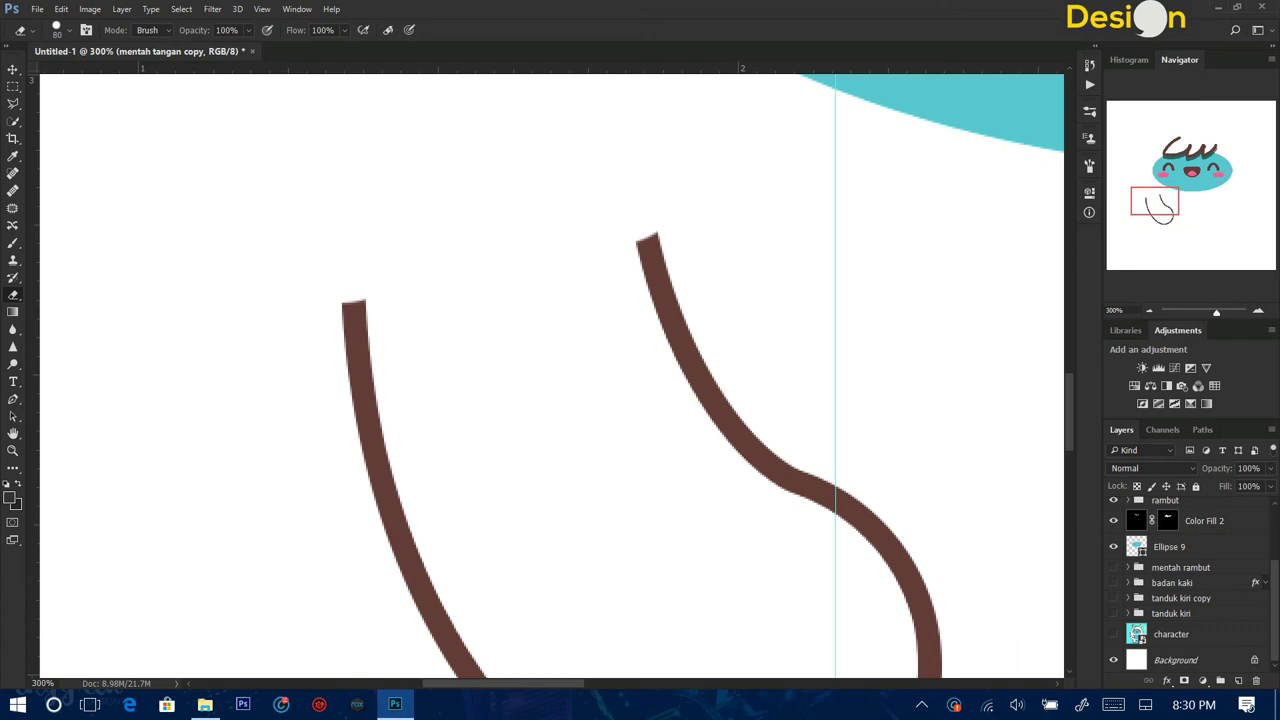
Draw a small ellipse on the left line end, filled with the outline's brown.
left_click(13, 467)
left_click(80, 417)
left_click_drag(340, 287, 364, 310)
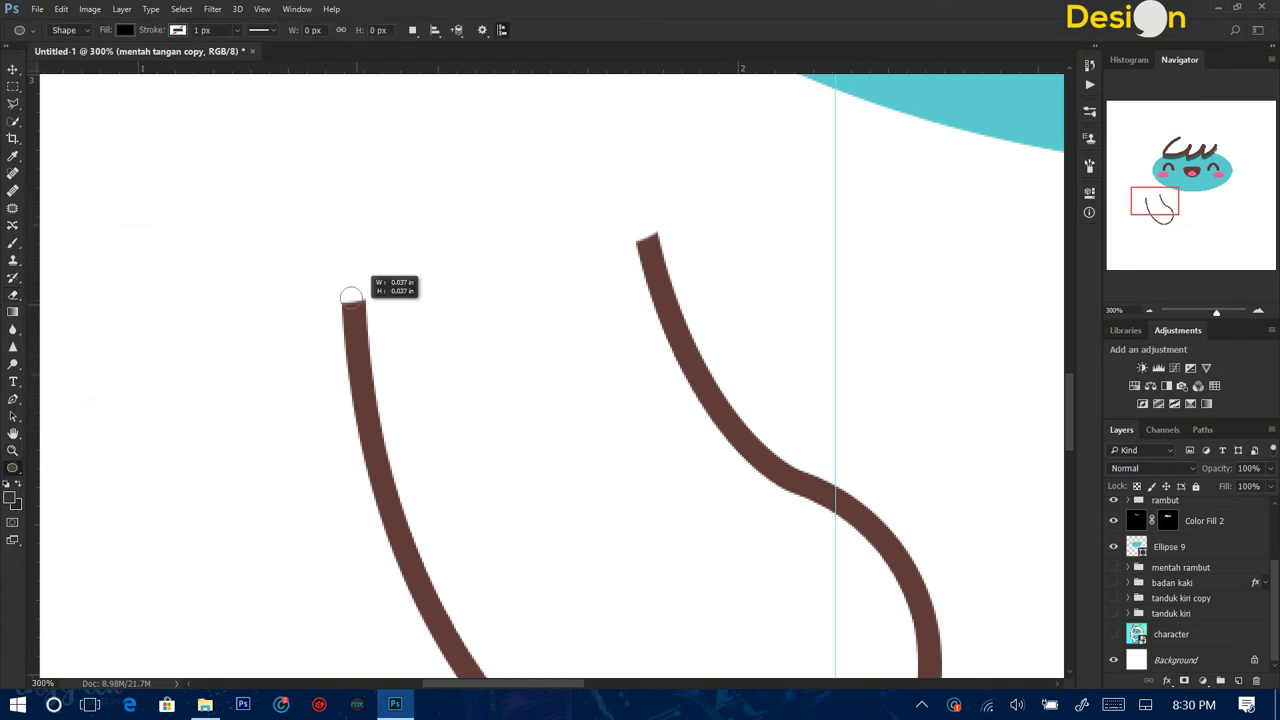
left_click(922, 294)
left_click(362, 380)
left_click(943, 158)
Copy the brown dot onto the other line end and group both dots with the outline as fix.
key("v")
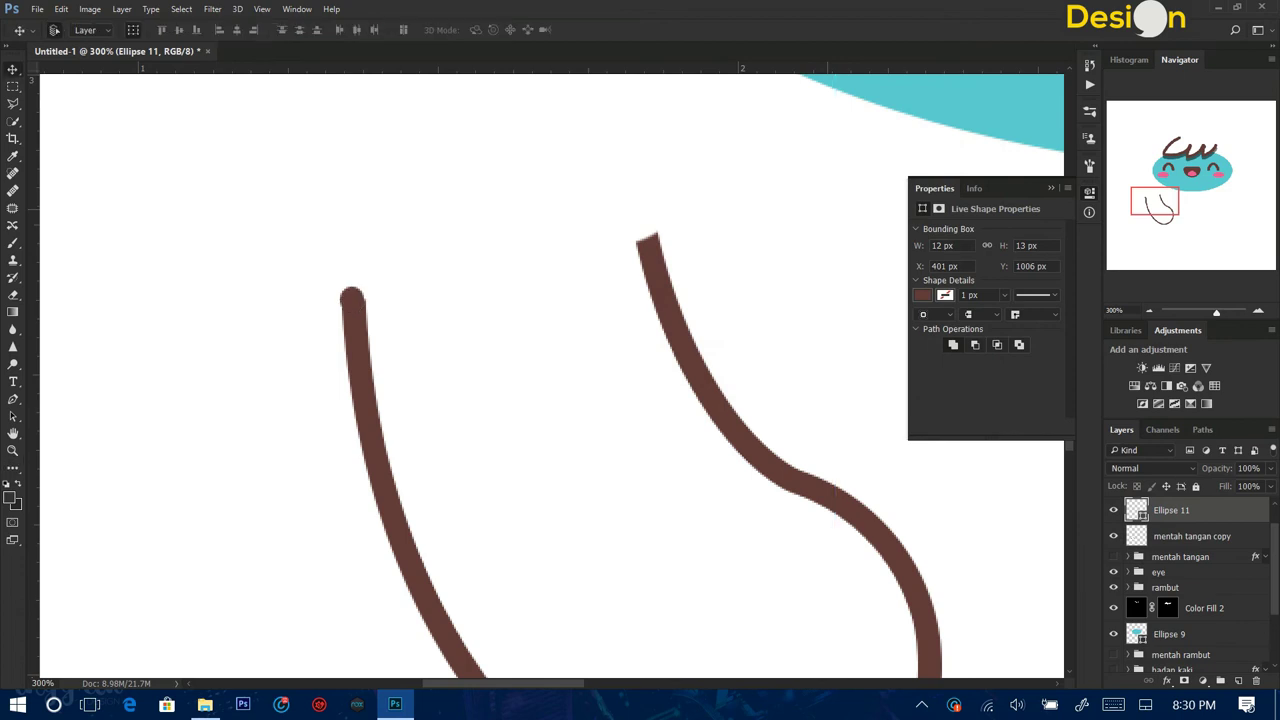
key("ctrl+j")
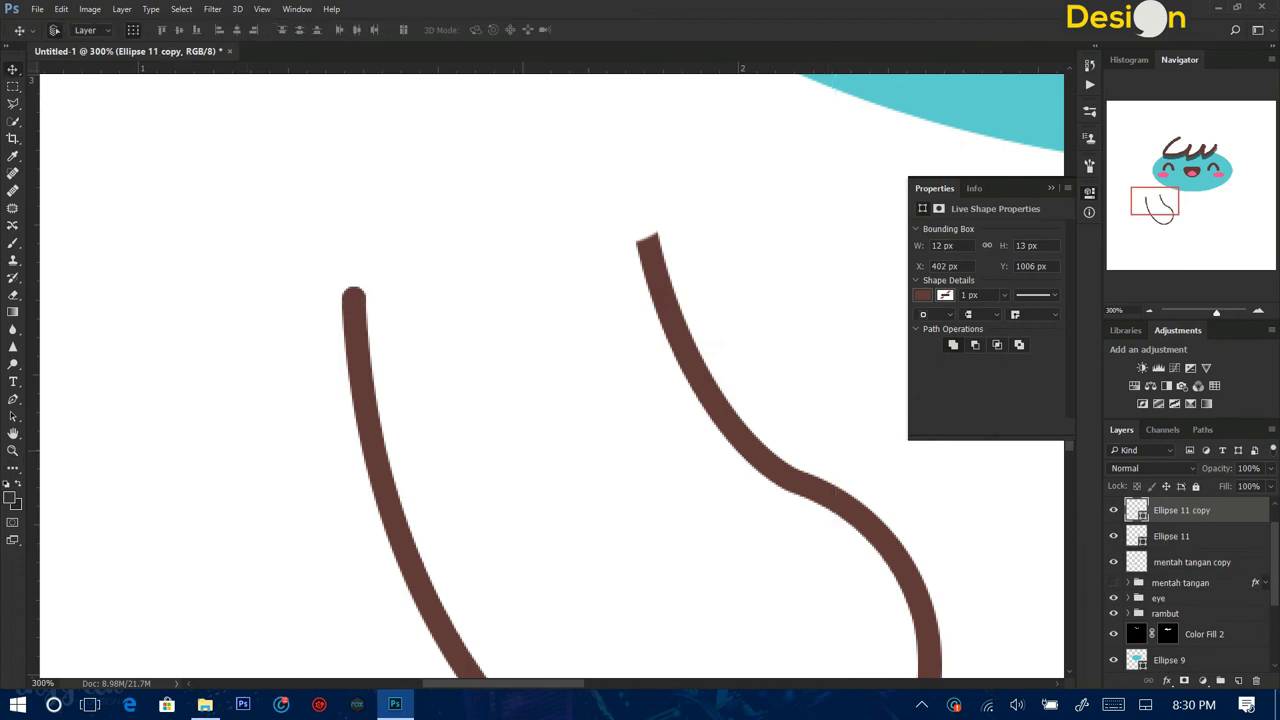
left_click_drag(599, 273, 641, 241)
key("ctrl+minus")
key("ctrl+minus")
key("ctrl+minus")
left_click(1190, 562)
left_click(1168, 510, "shift")
key("ctrl+g")
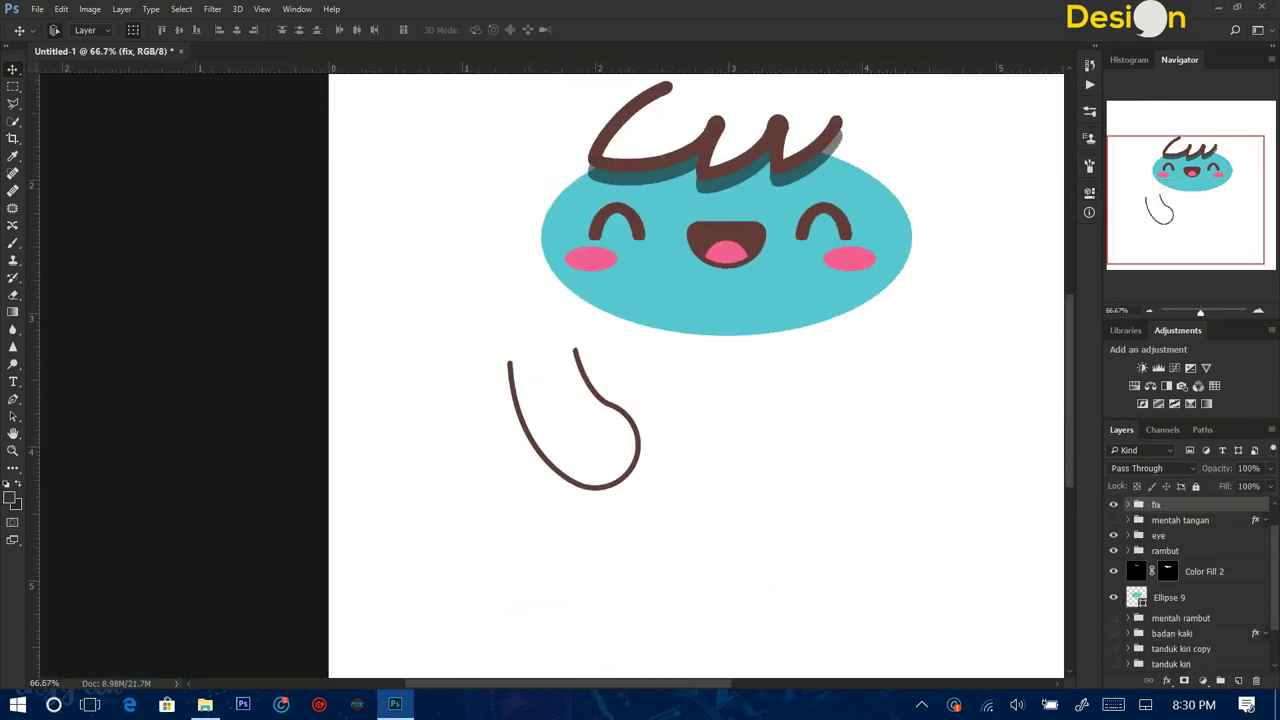
Hide the raw hair layer and show the horns.
scroll(643, 375, "right", 2)
scroll(624, 375, "up", 1)
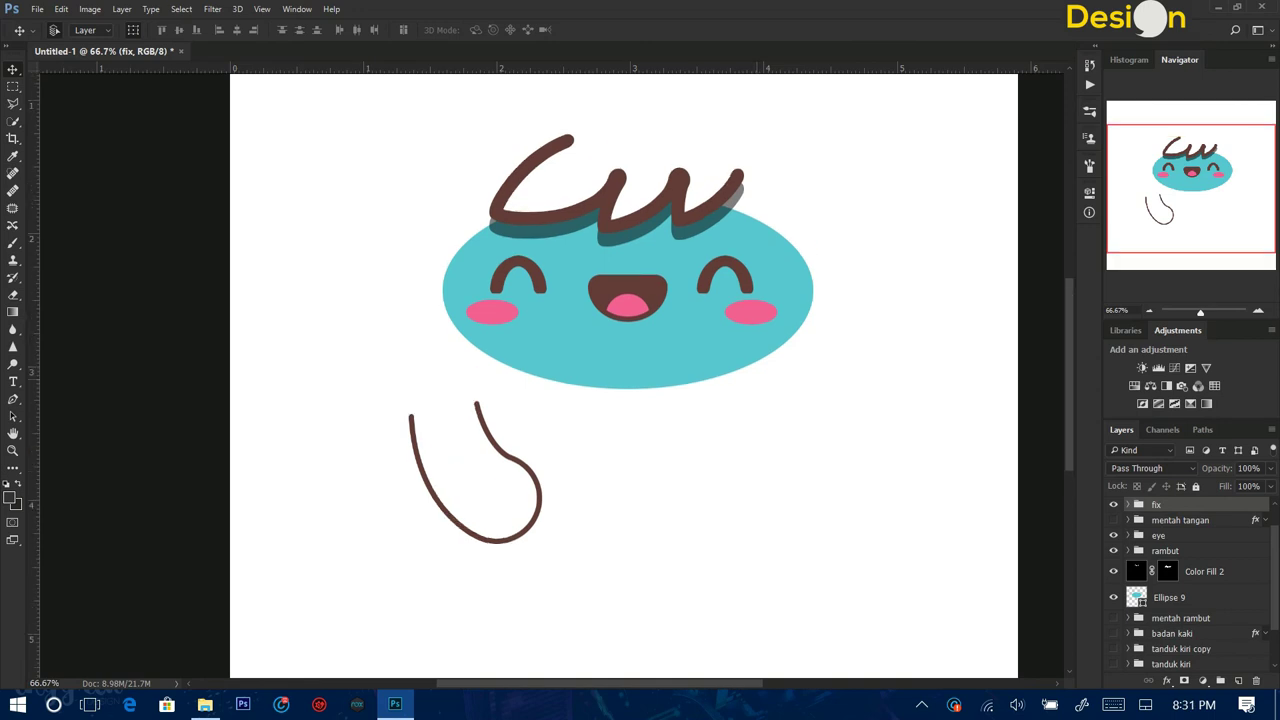
key("ctrl+minus")
scroll(1180, 580, "down", 1)
left_click_drag(1113, 587, 1113, 633)
left_click(1113, 587)
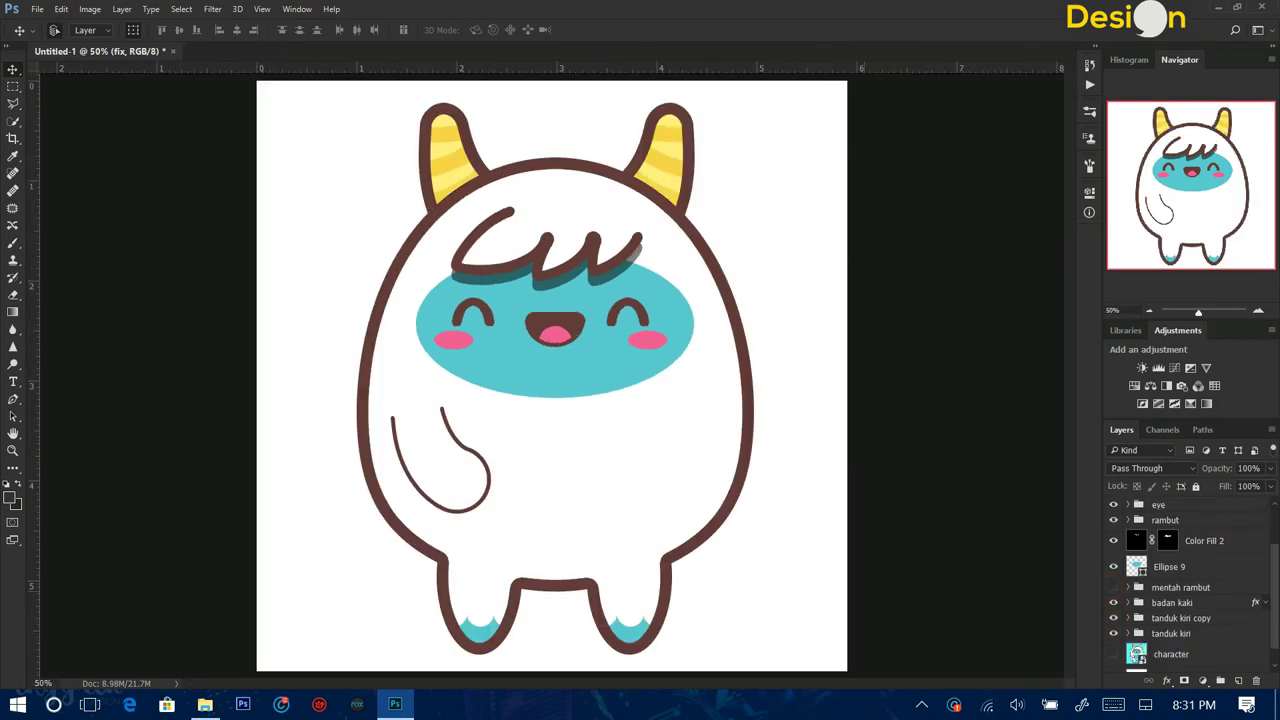
key("ctrl+plus")
scroll(1137, 621, "up", 3)
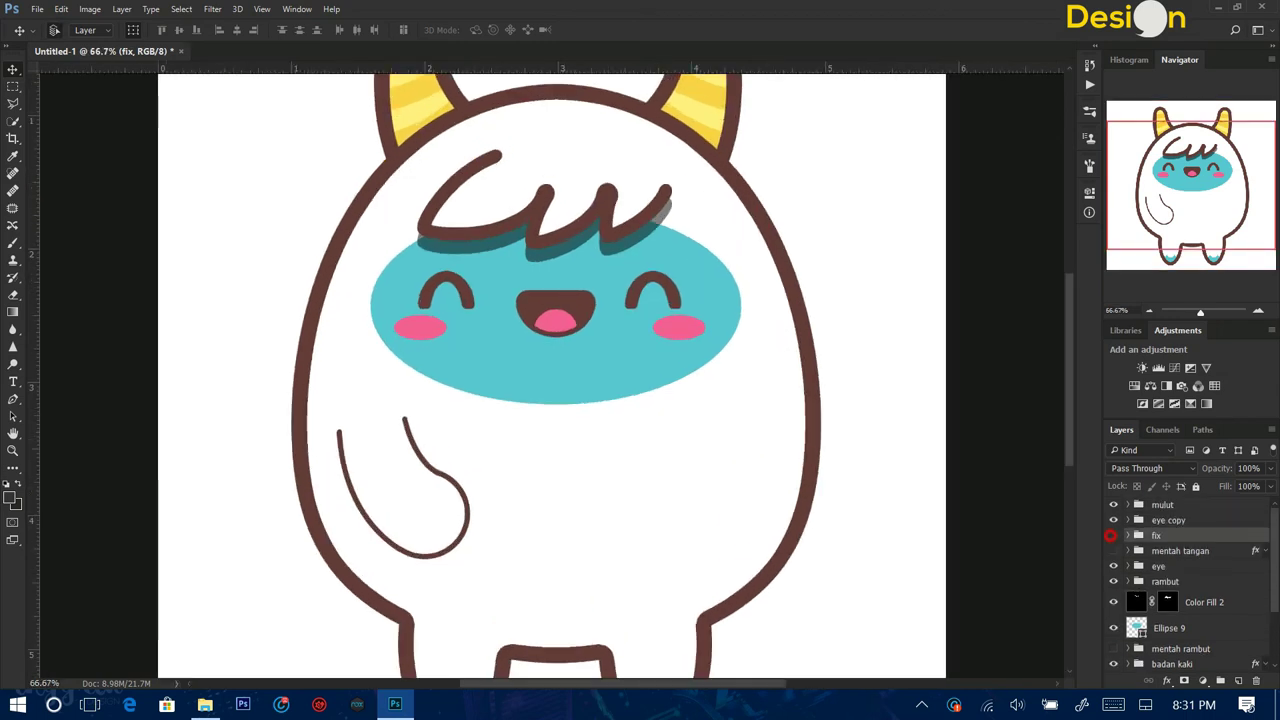
Delete the fix group and show the original arm outline layers again.
left_click(1128, 535)
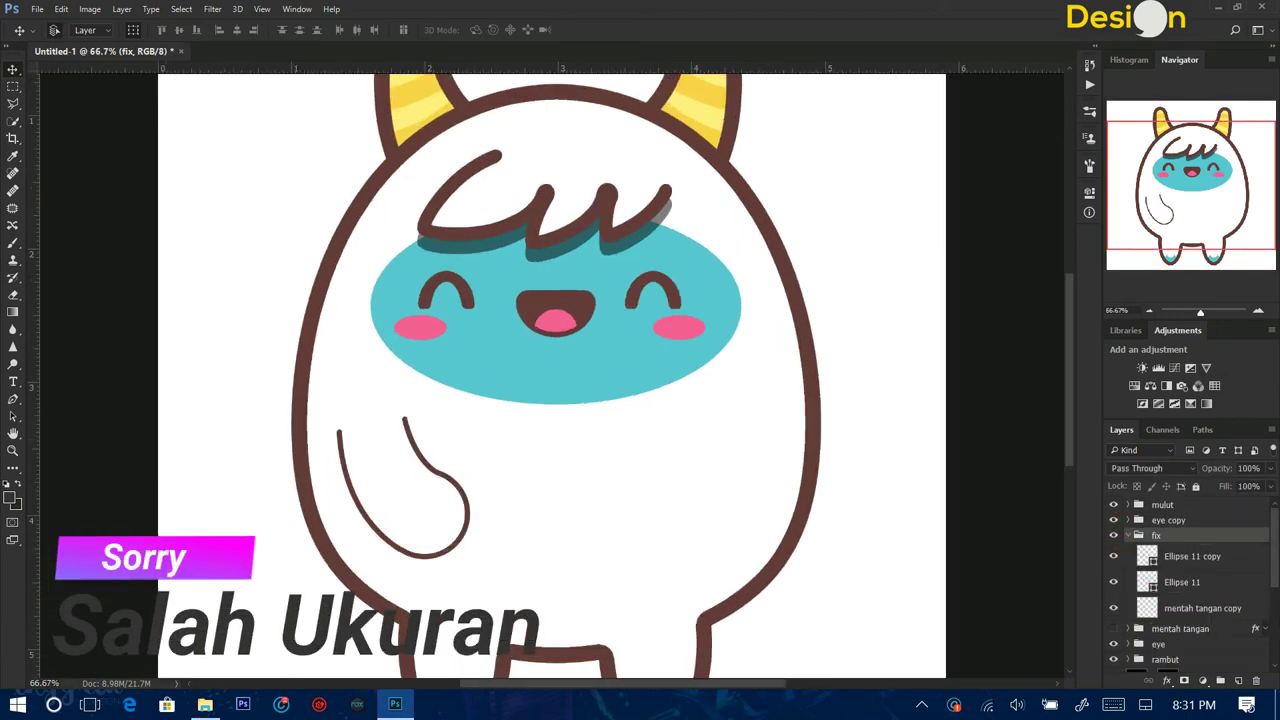
key("Delete")
key("Return")
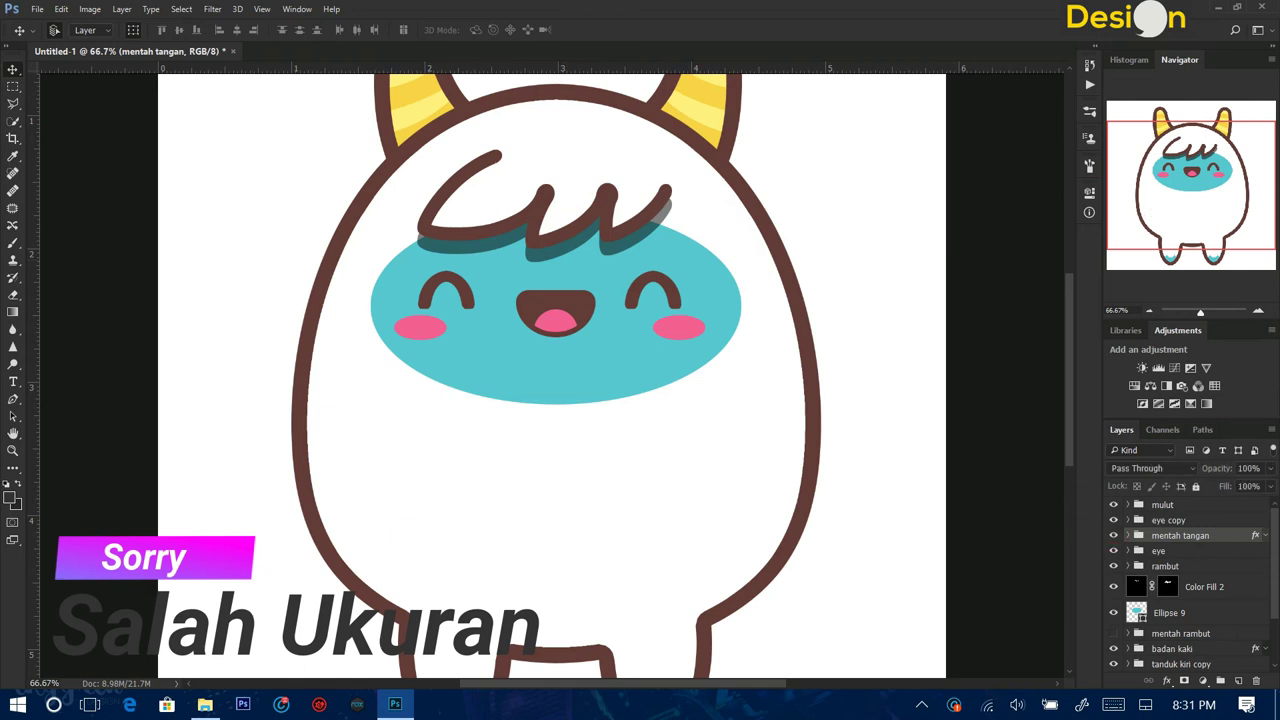
left_click(1113, 633)
scroll(1190, 580, "down", 2)
left_click(1193, 531)
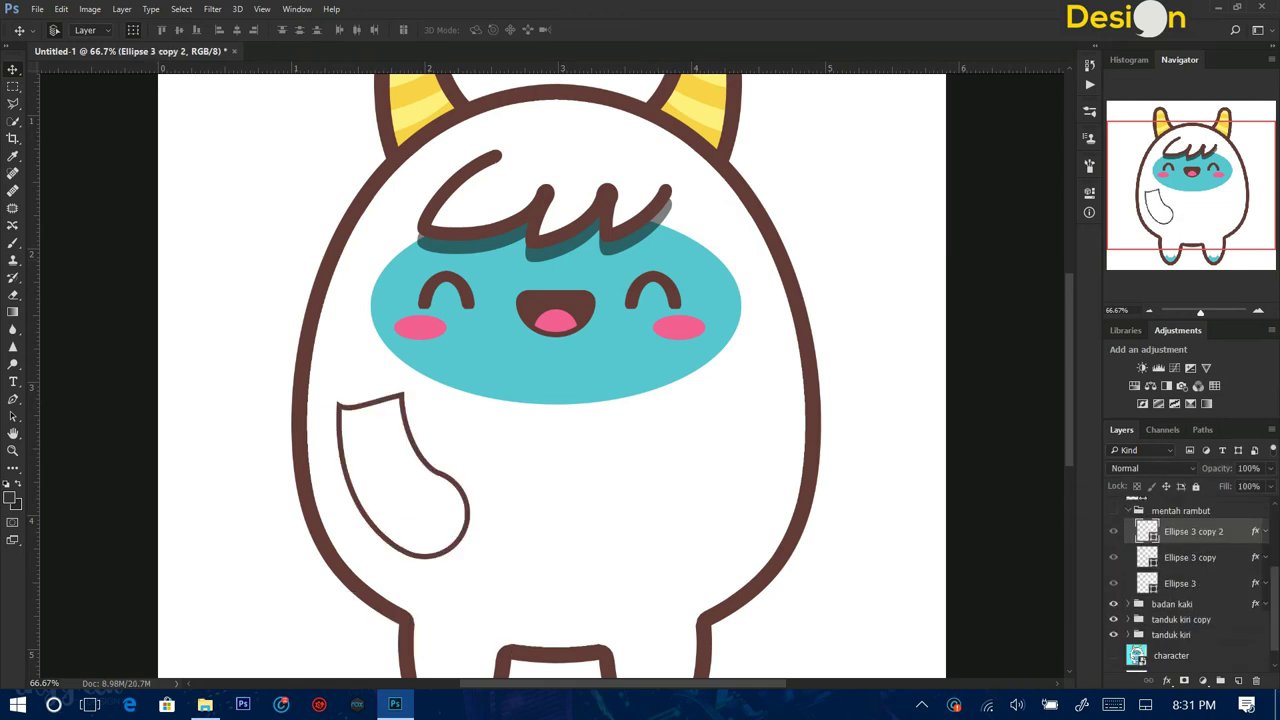
left_click(1190, 583)
Increase the mentah tangan group's brown stroke size to match the body outline.
double_click(1215, 583)
key("Return")
left_click(1128, 633)
left_click(1180, 633)
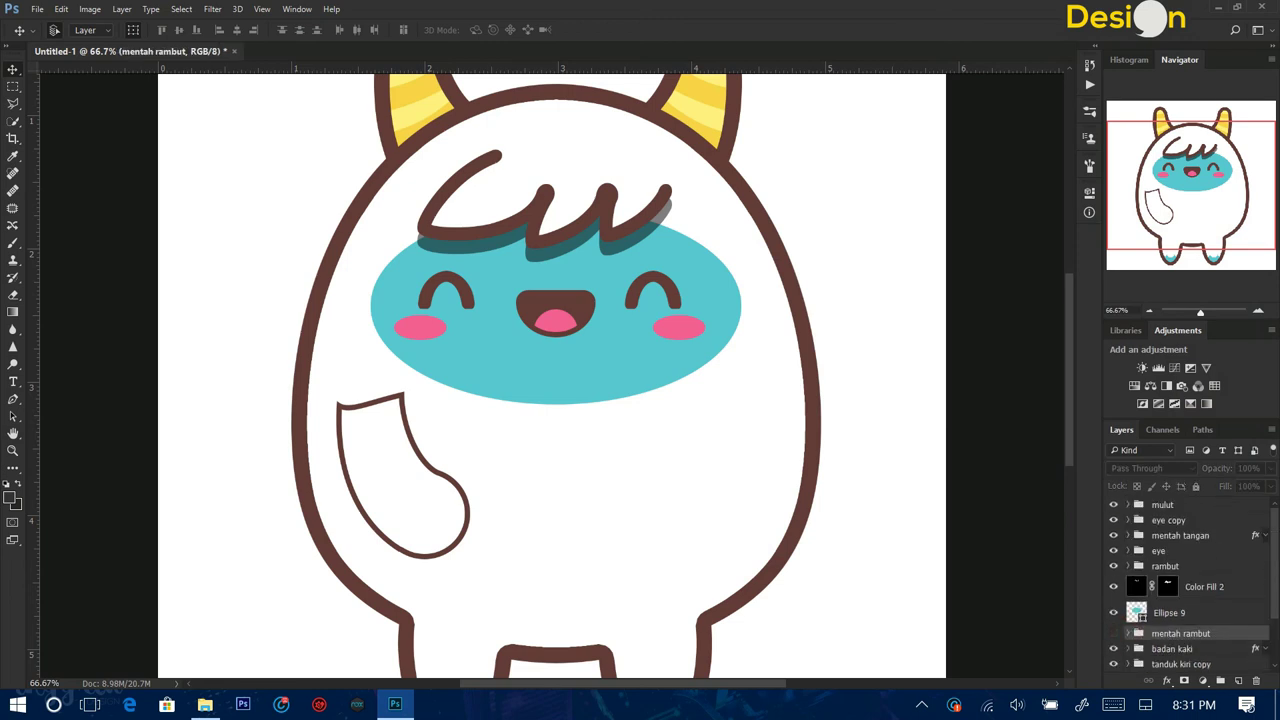
left_click(1180, 535)
left_click(1128, 535)
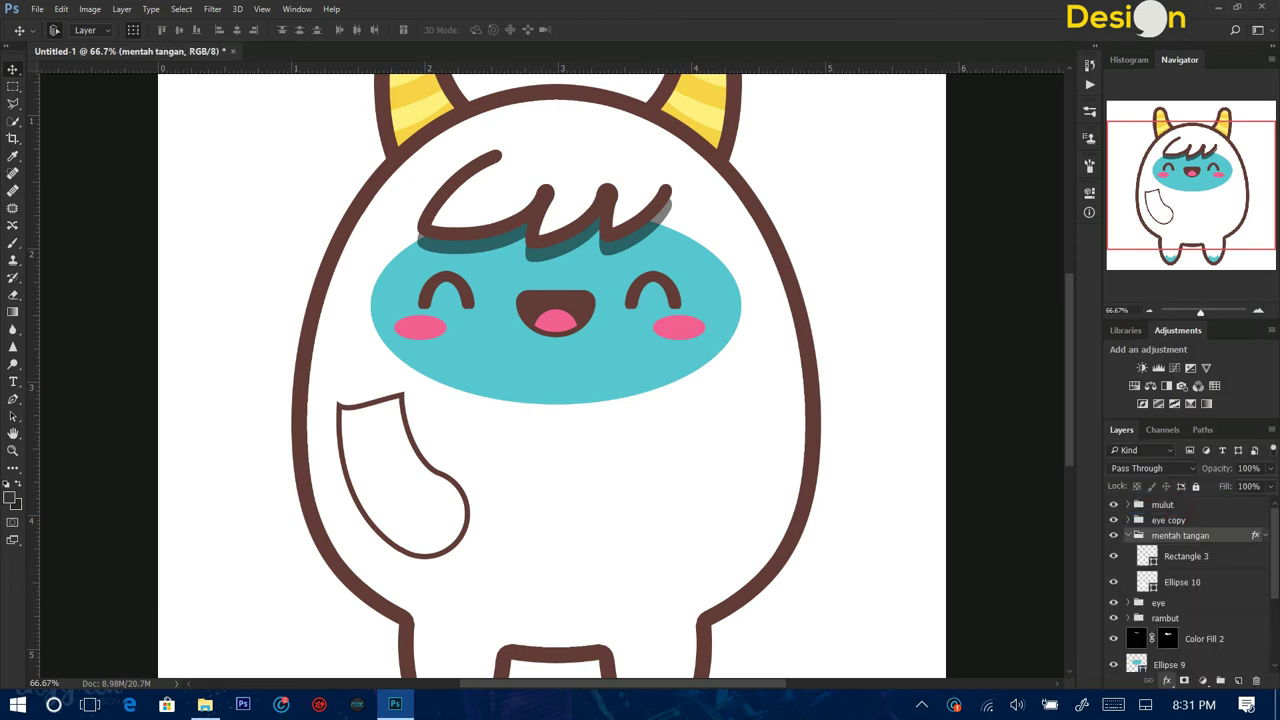
double_click(1255, 535)
key("Return")
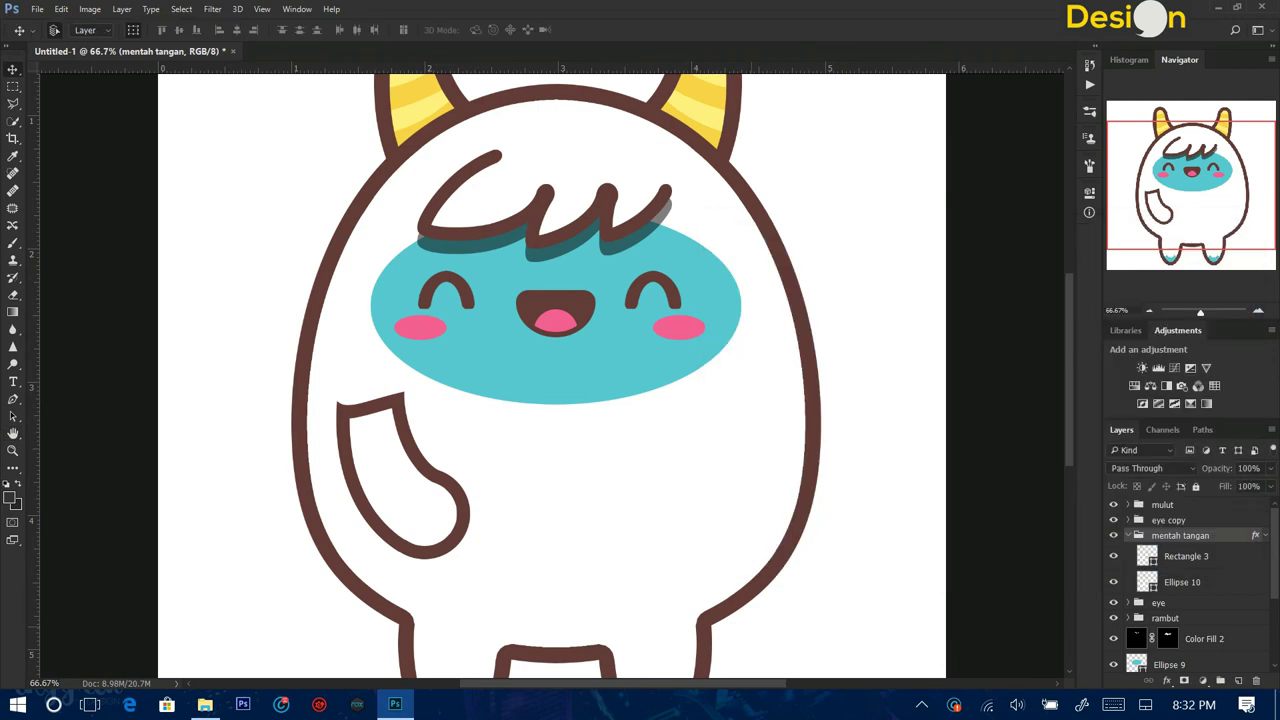
scroll(358, 457, "up", 2)
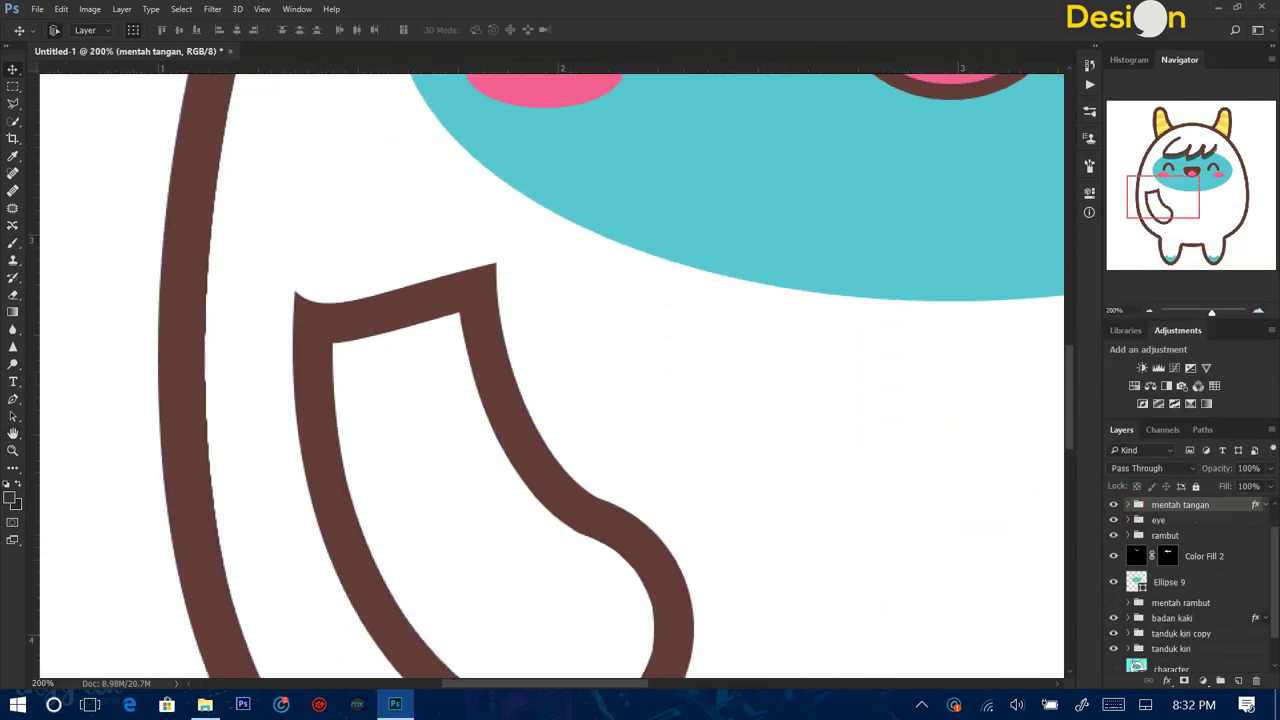
Merge a copy of mentah tangan into one layer and erase the arm's flat top joint.
key("ctrl+j")
right_click(1205, 540)
left_click(1000, 551)
key("e")
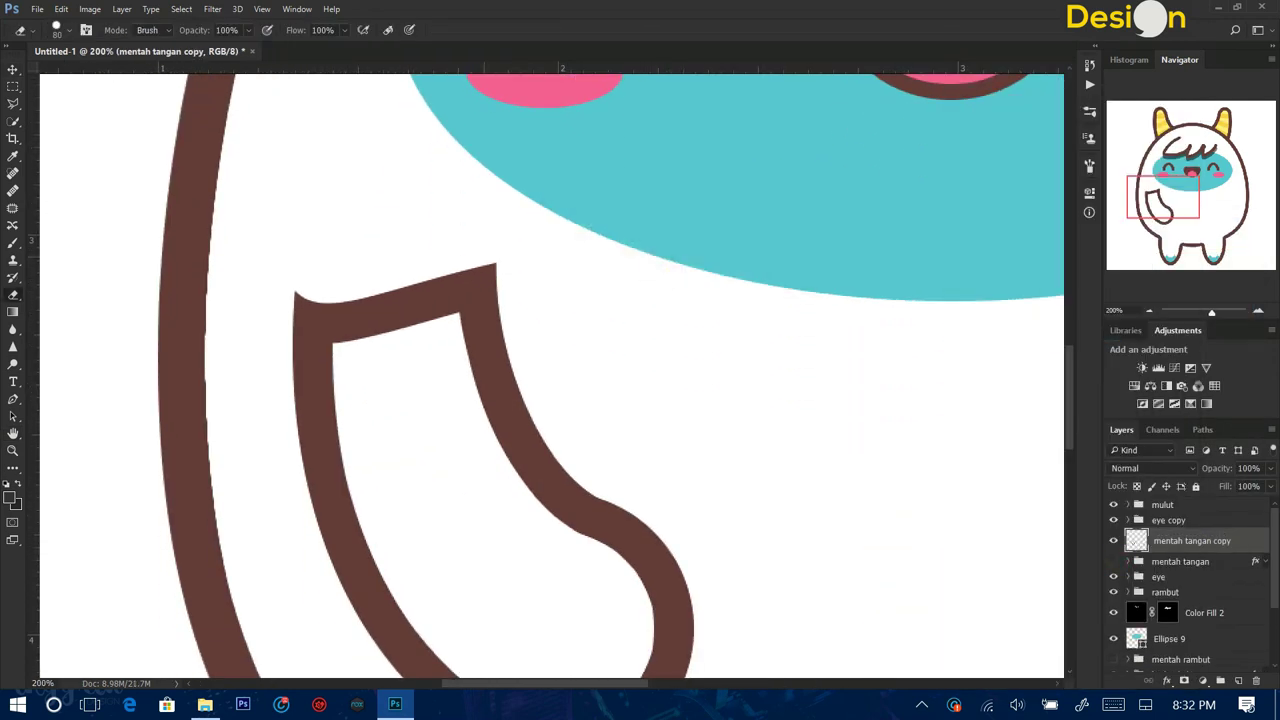
left_click_drag(478, 278, 458, 292)
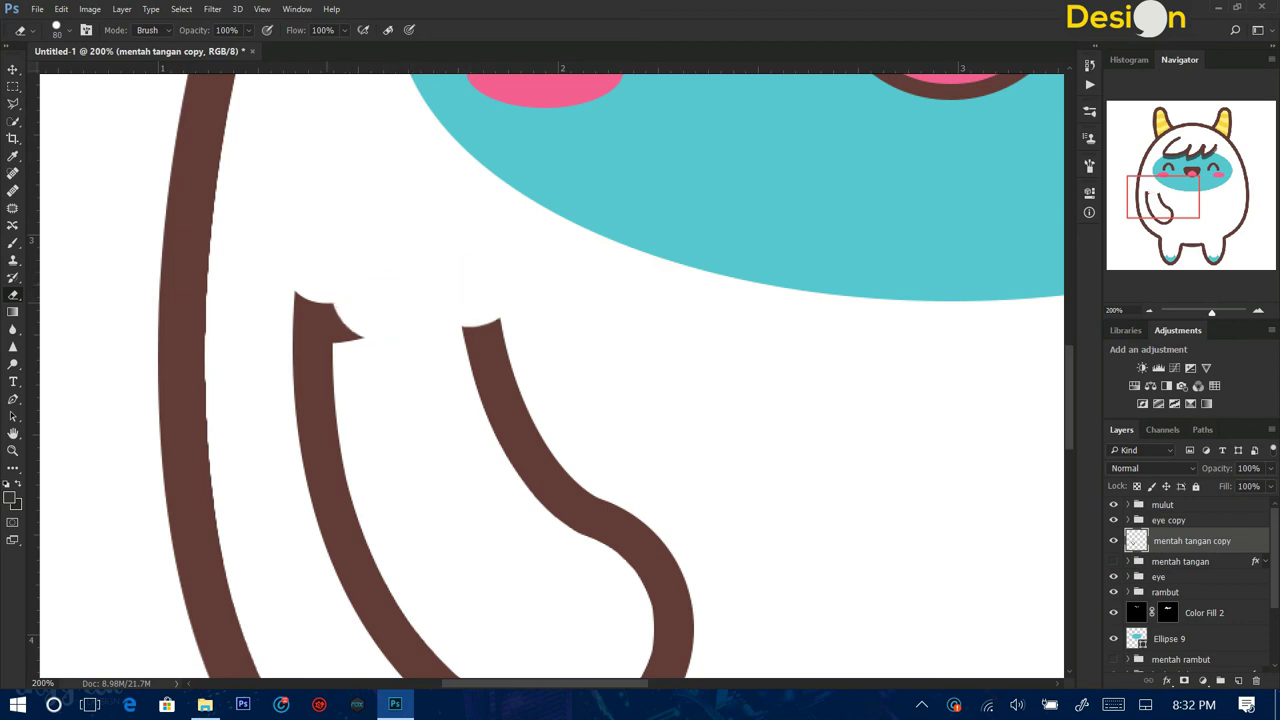
left_click_drag(345, 320, 310, 305)
Cap both stroke tips with brown 29×30 px ellipses, Ellipse 11 and its copy.
key("u")
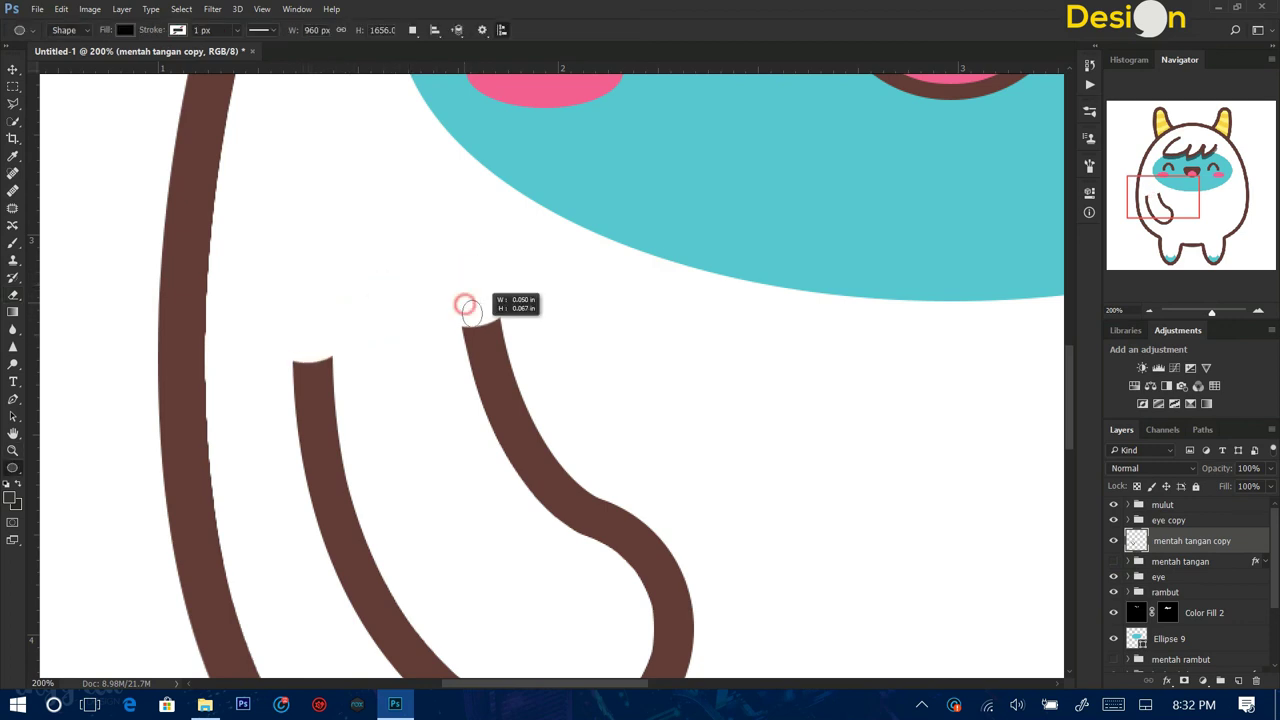
left_click_drag(458, 297, 495, 334)
key("ctrl+plus")
left_click(125, 30)
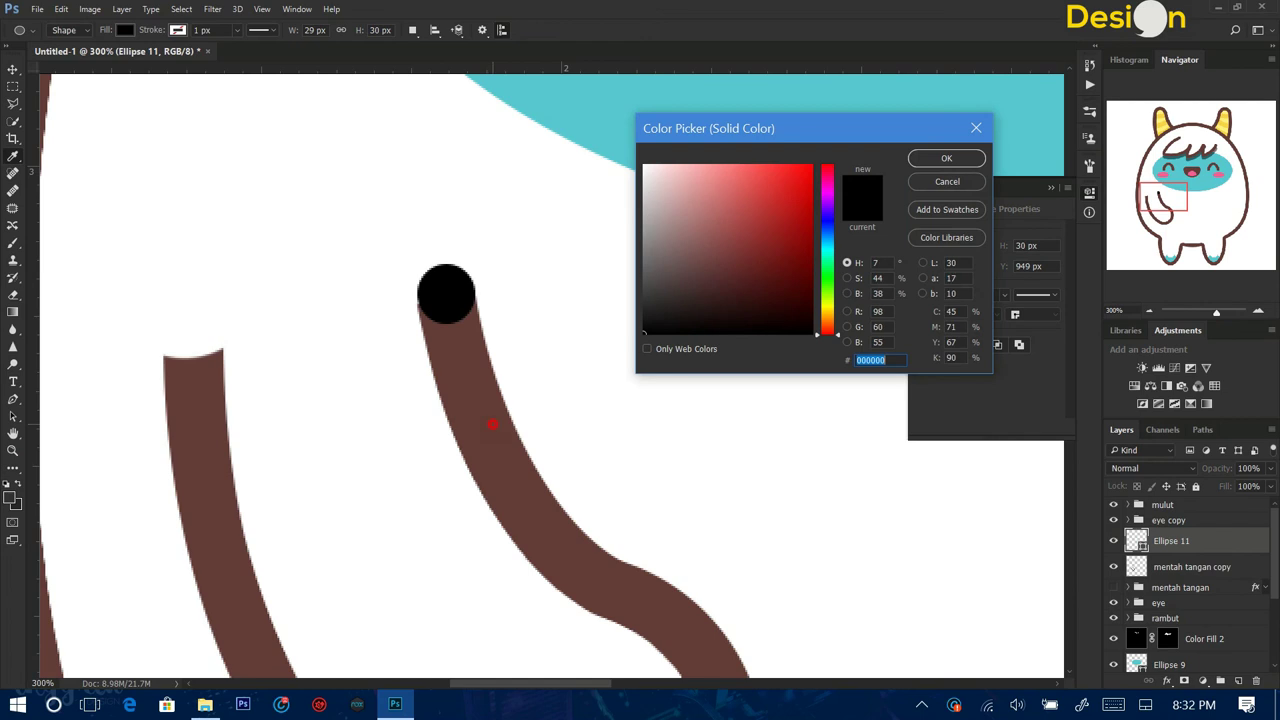
left_click(491, 423)
key("Return")
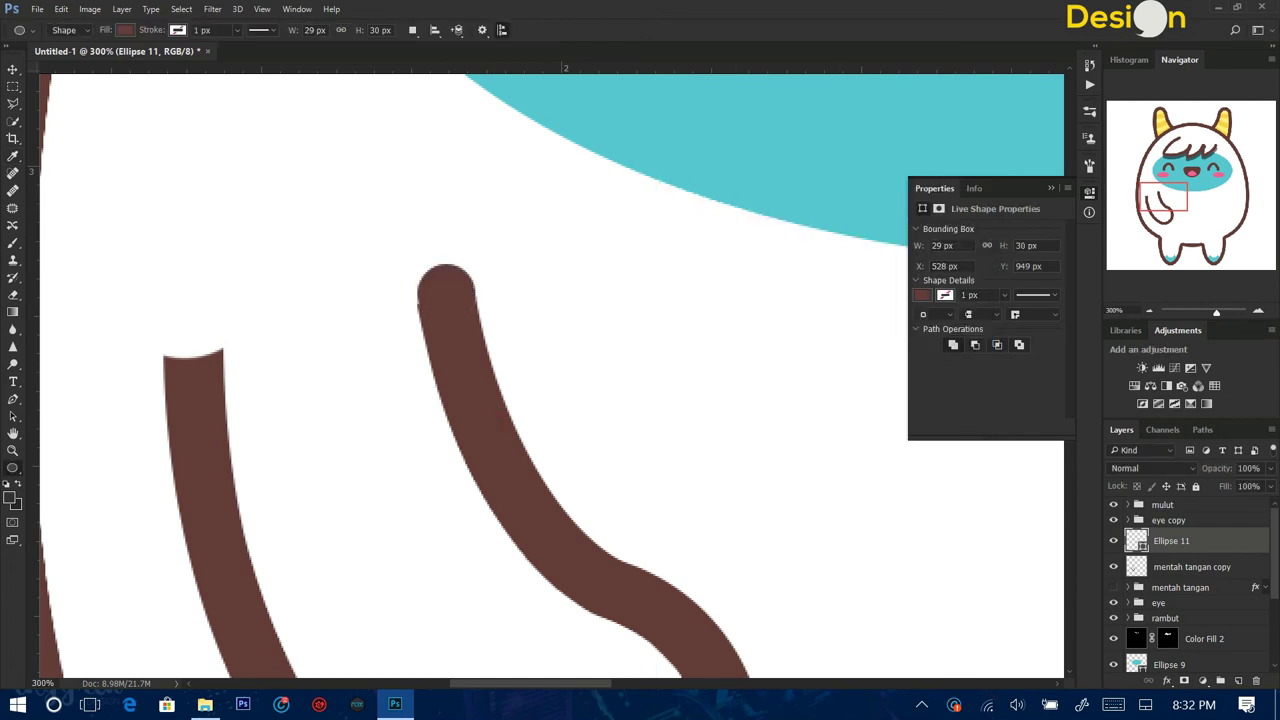
key("v")
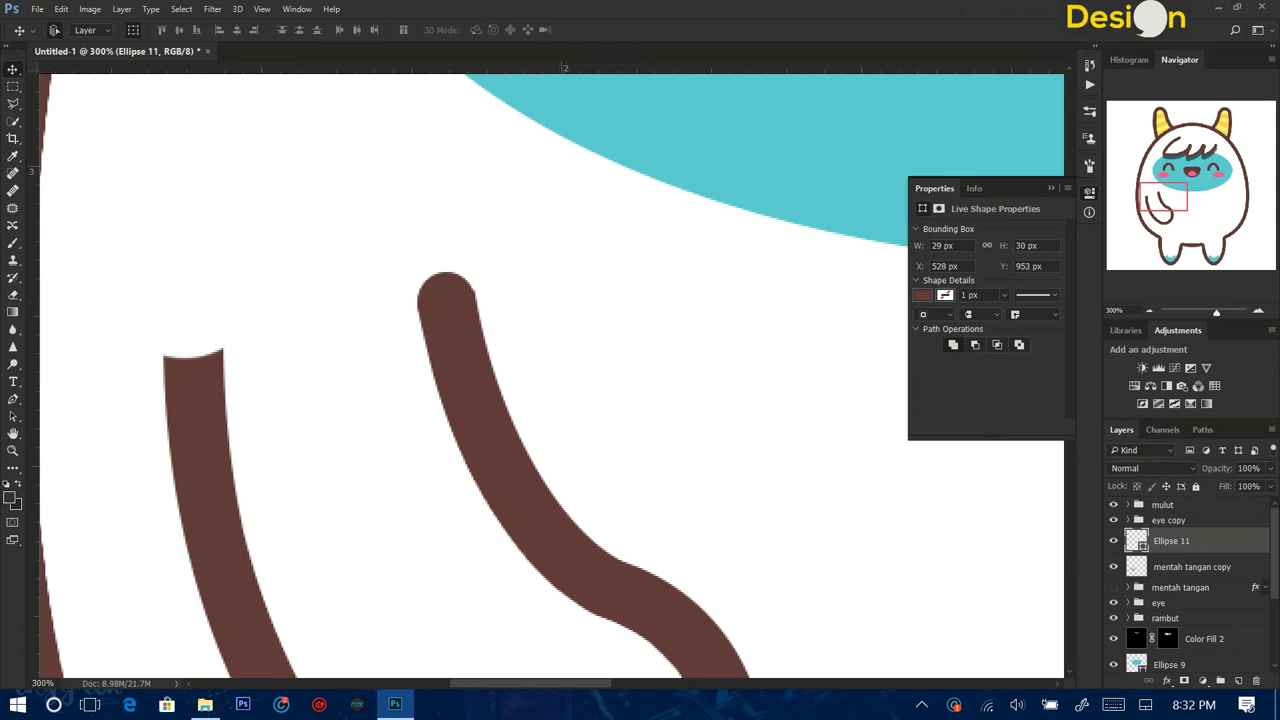
key("ctrl+j")
left_click_drag(449, 291, 188, 335)
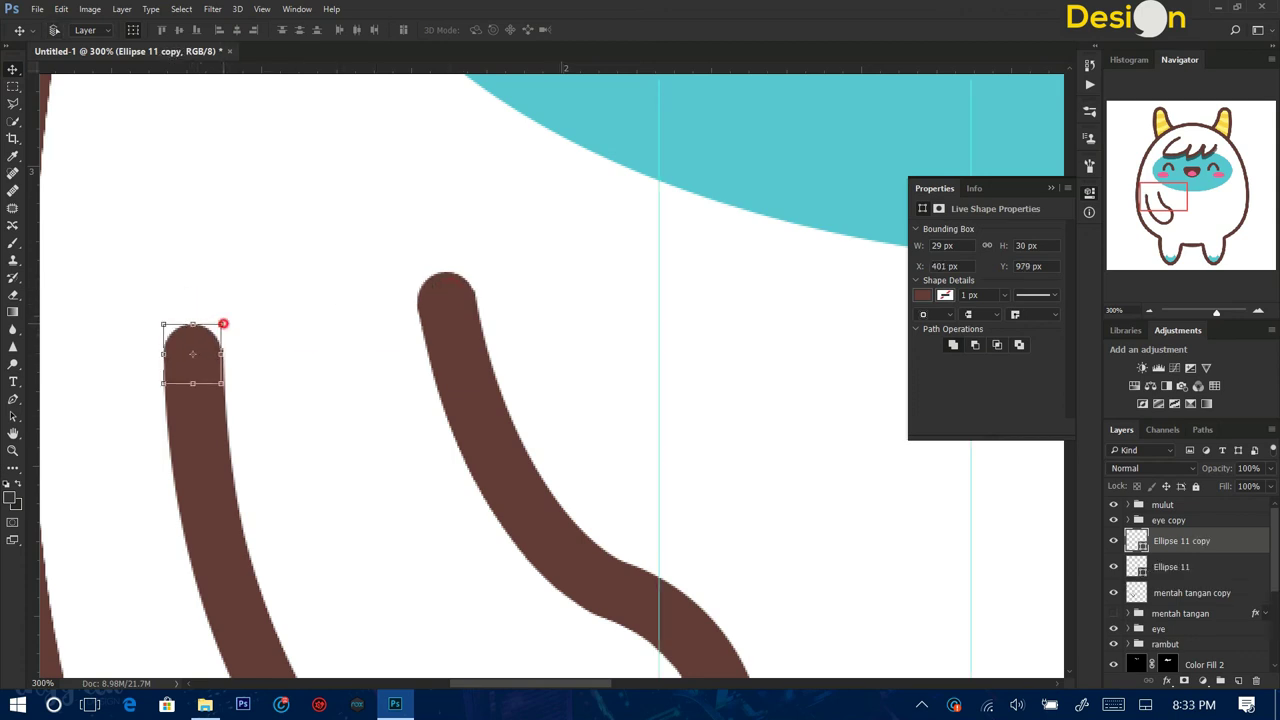
key("ctrl+0")
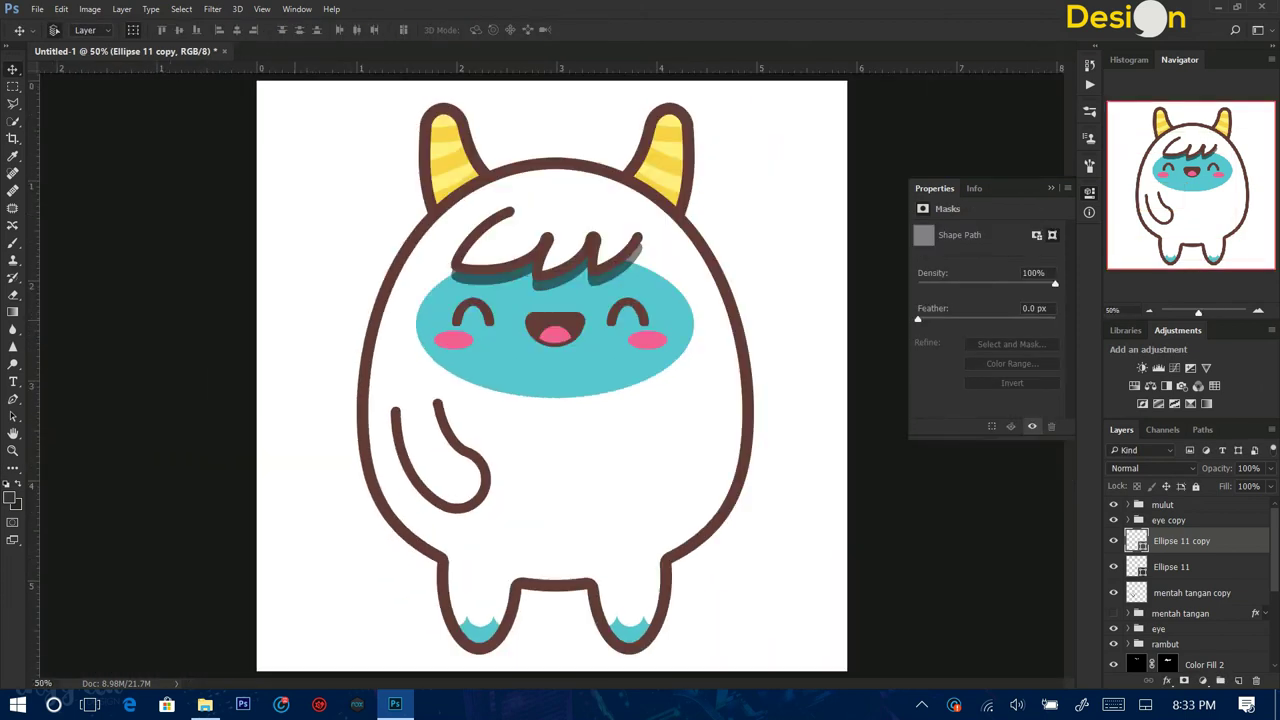
Group the three arm layers as tangan kiri and flatten a duplicate into a single layer.
left_click(1180, 592, "shift")
key("ctrl+g")
double_click(1166, 536)
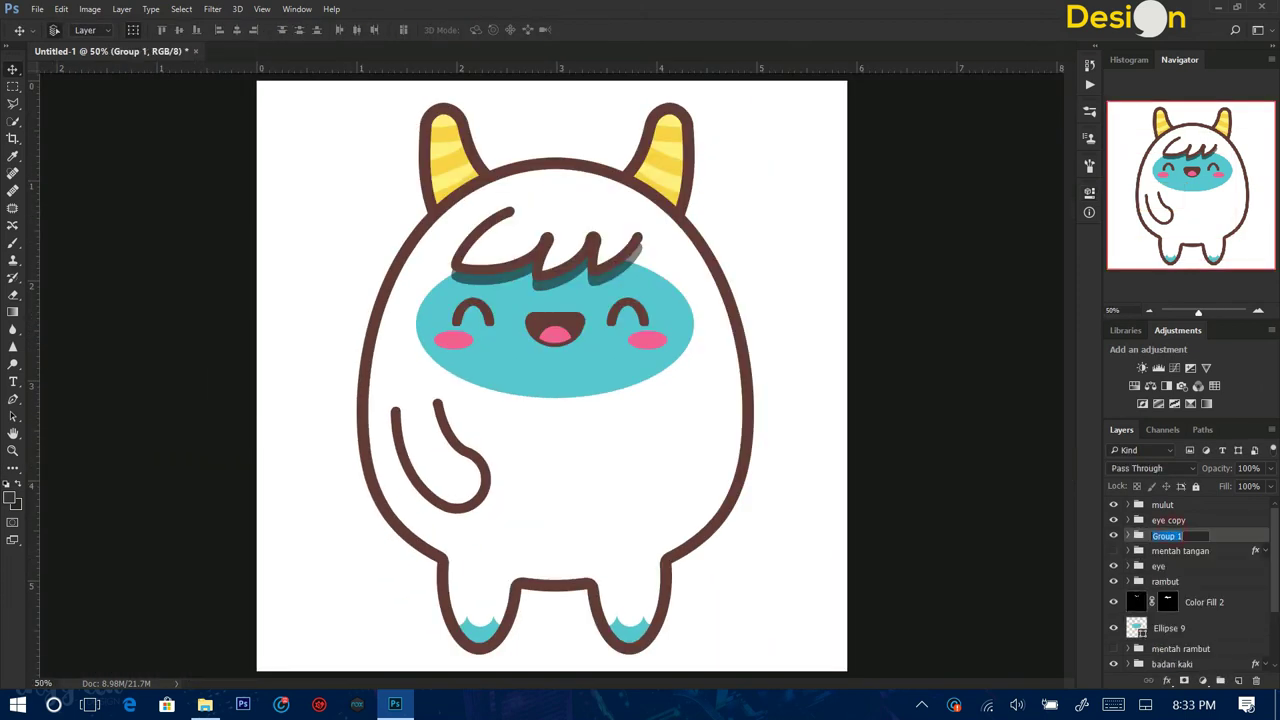
key("ctrl+j")
right_click(1190, 540)
left_click(1010, 331)
left_click(1136, 540, "ctrl")
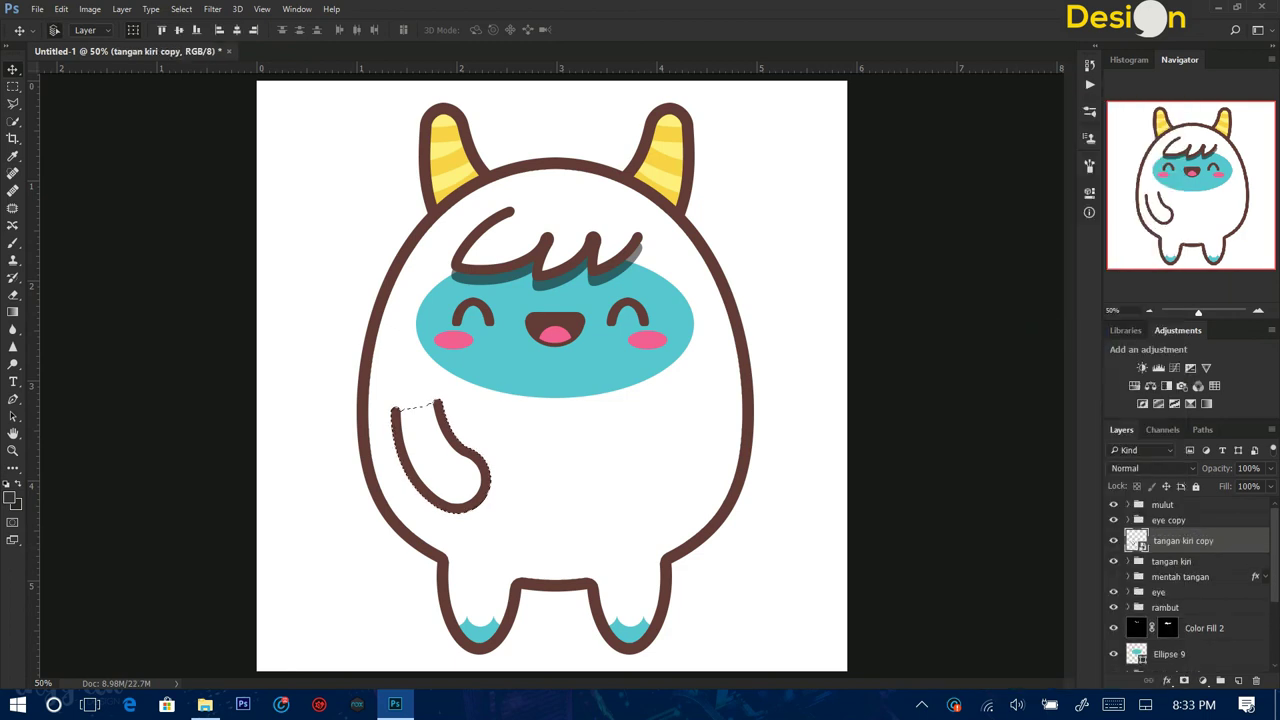
Add a black #000000 Solid Color fill layer from the arm shape.
left_click(1202, 680)
left_click(1140, 275)
key("Return")
double_click(1137, 540)
type("000000")
left_click(946, 158)
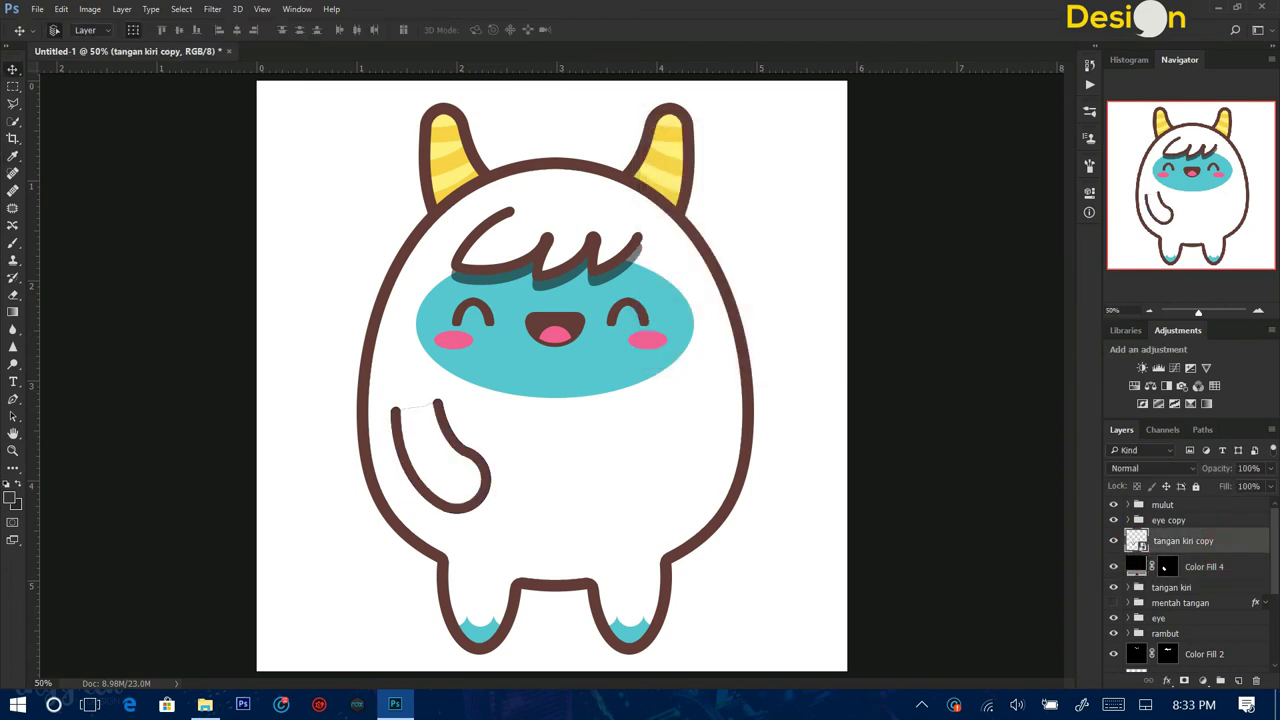
Move Color Fill 4 below the tangan kiri group and set its opacity to 50%.
left_click(1213, 541)
left_click_drag(1137, 540, 1137, 548)
key("0")
key("5")
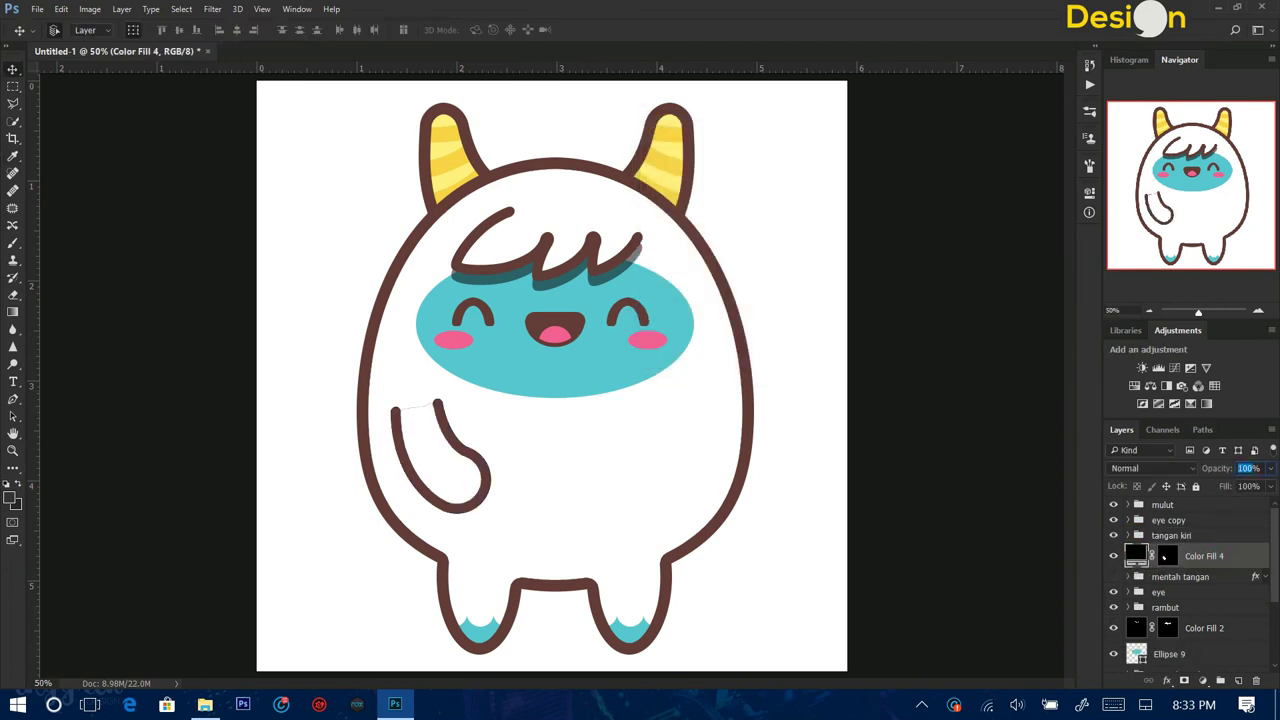
key("5")
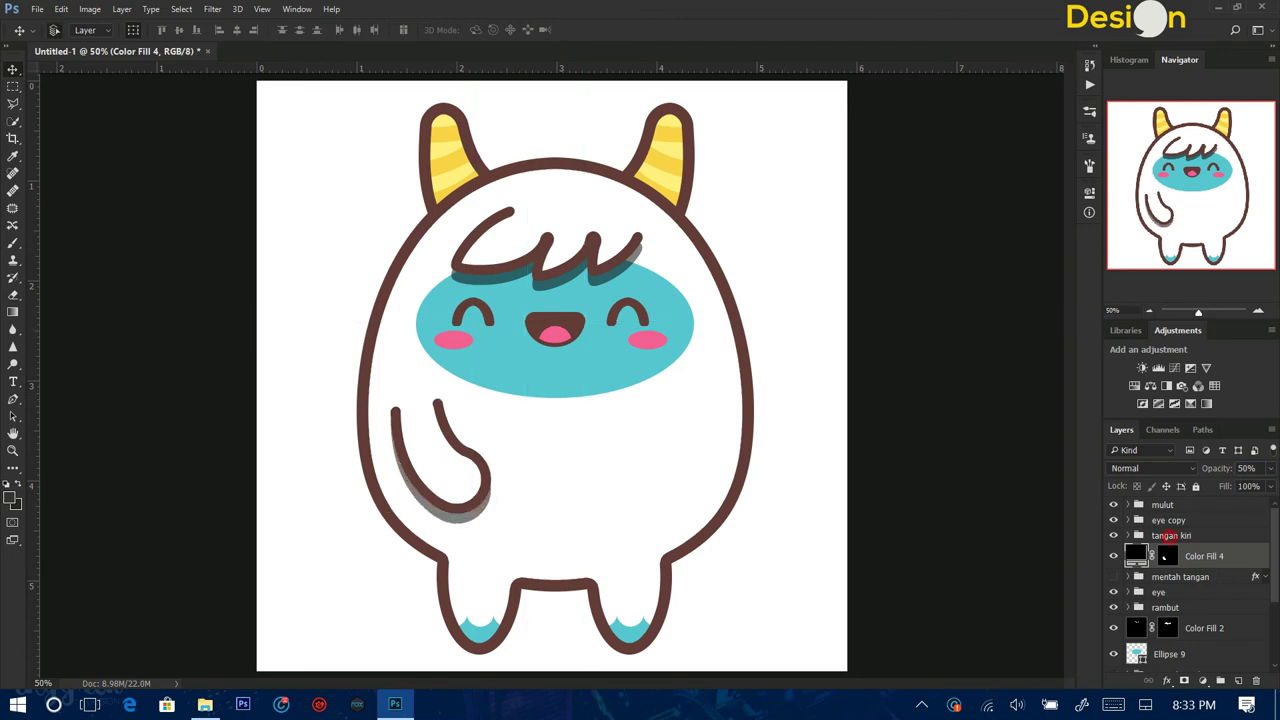
left_click(1165, 535, "shift")
Duplicate the arm and its shadow, flip the copy horizontally, and move it to the yeti's right side.
key("ctrl+j")
key("ctrl+t")
right_click(495, 89)
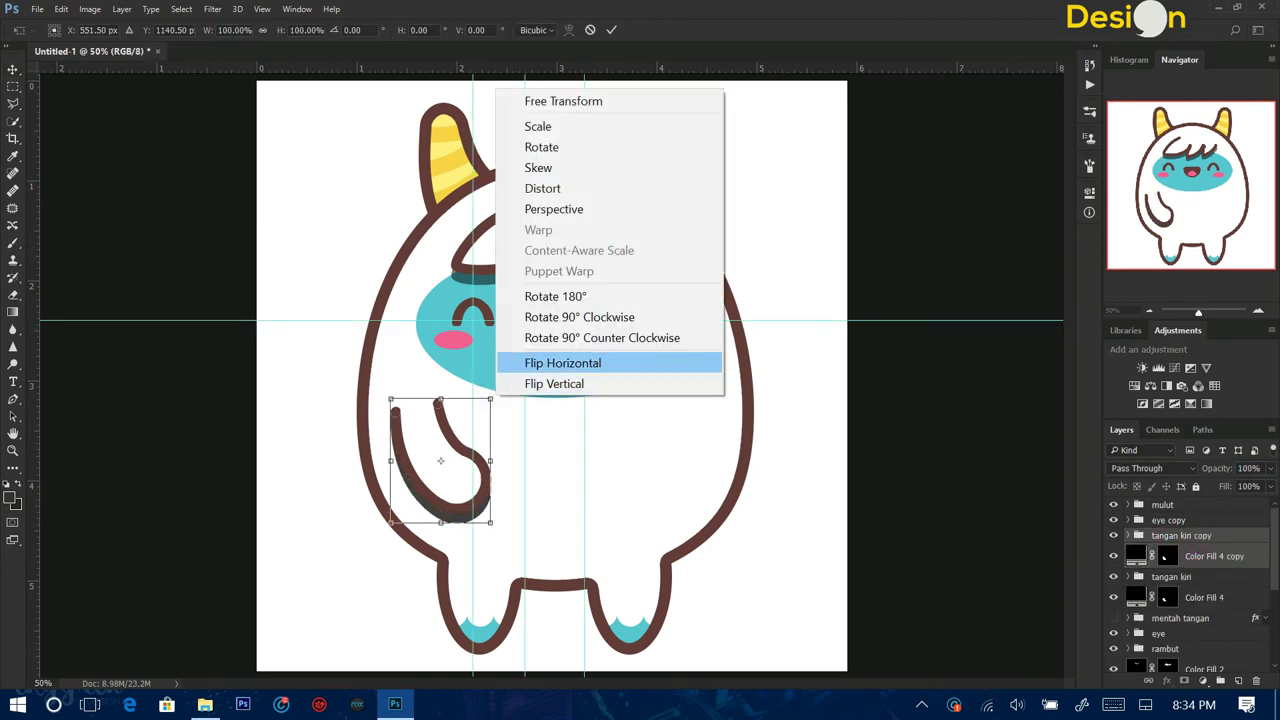
left_click(562, 363)
left_click_drag(444, 404, 663, 403)
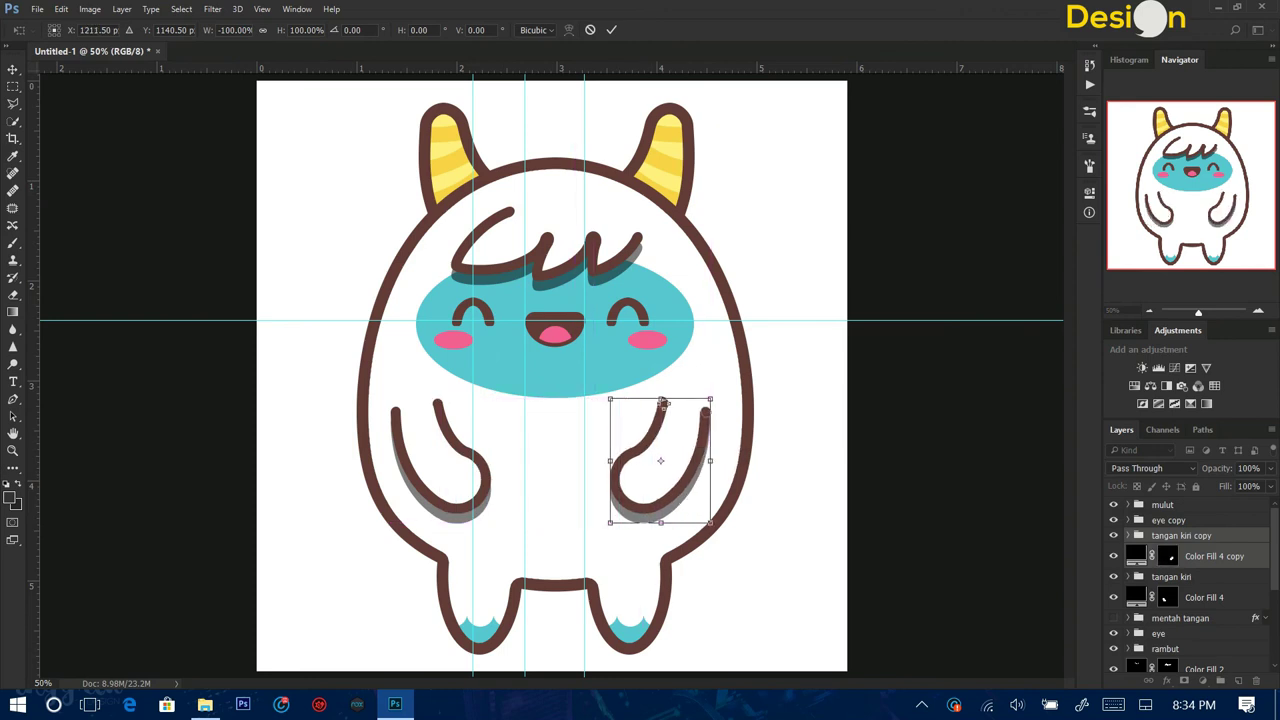
left_click(611, 29)
Rename the mirrored copy 'tangan kanan' and group it with the left arm.
double_click(1181, 535)
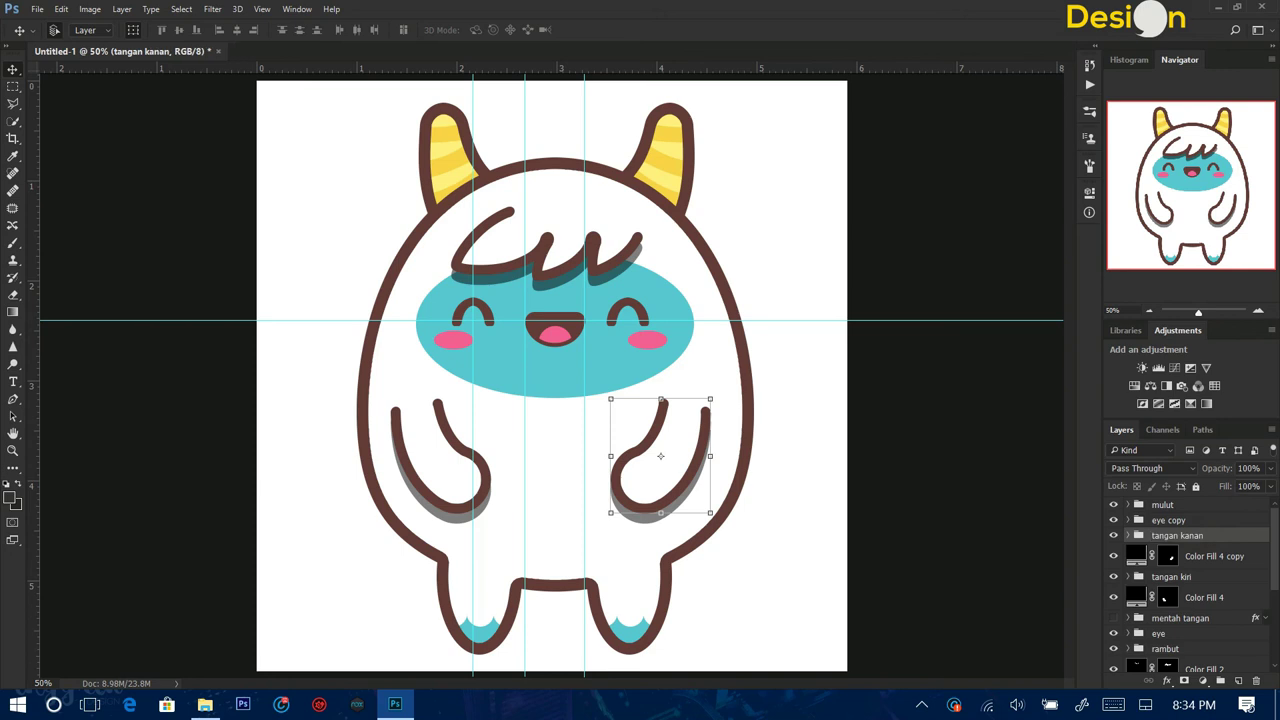
mouse_move(1113, 504)
left_mouse_down()
mouse_move(1113, 556)
mouse_move(1113, 504)
left_mouse_up()
scroll(1190, 580, "down", 1)
scroll(1190, 560, "up", 1)
left_click(1171, 576, "shift")
key("ctrl+g")
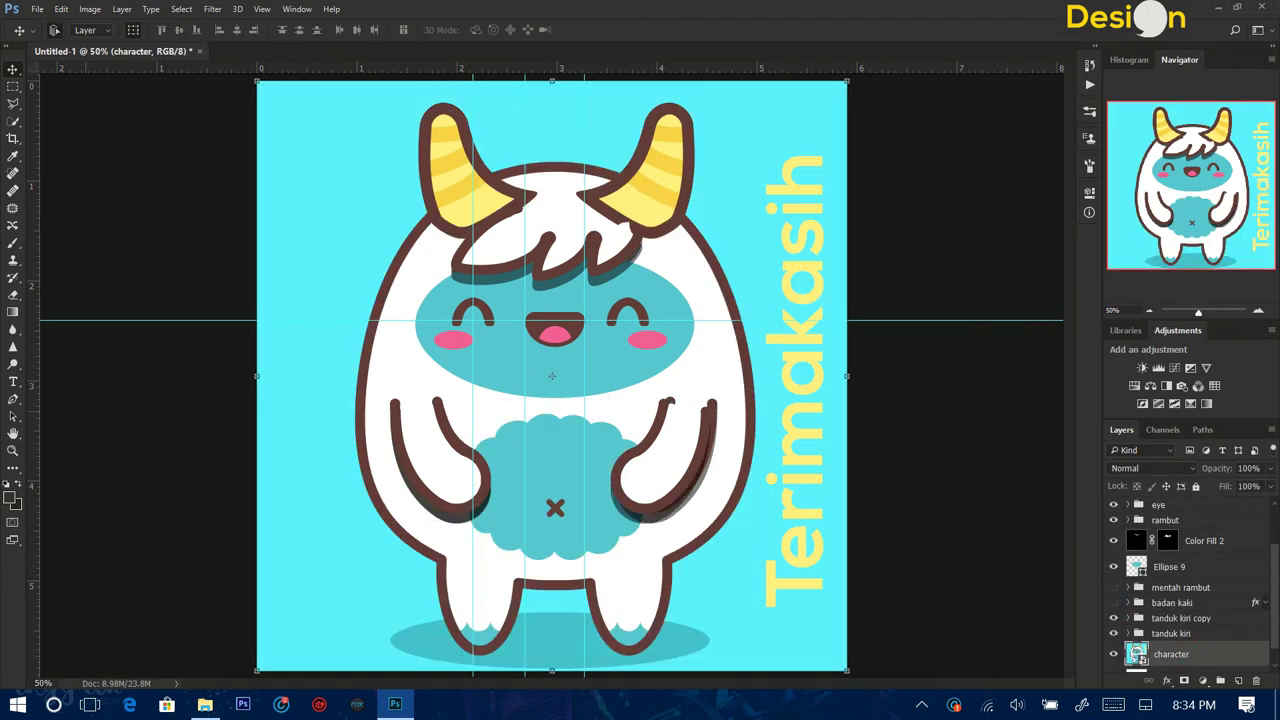
Reset the custom shape library and draw a scalloped flower shape on the belly.
key("u")
left_click(544, 30)
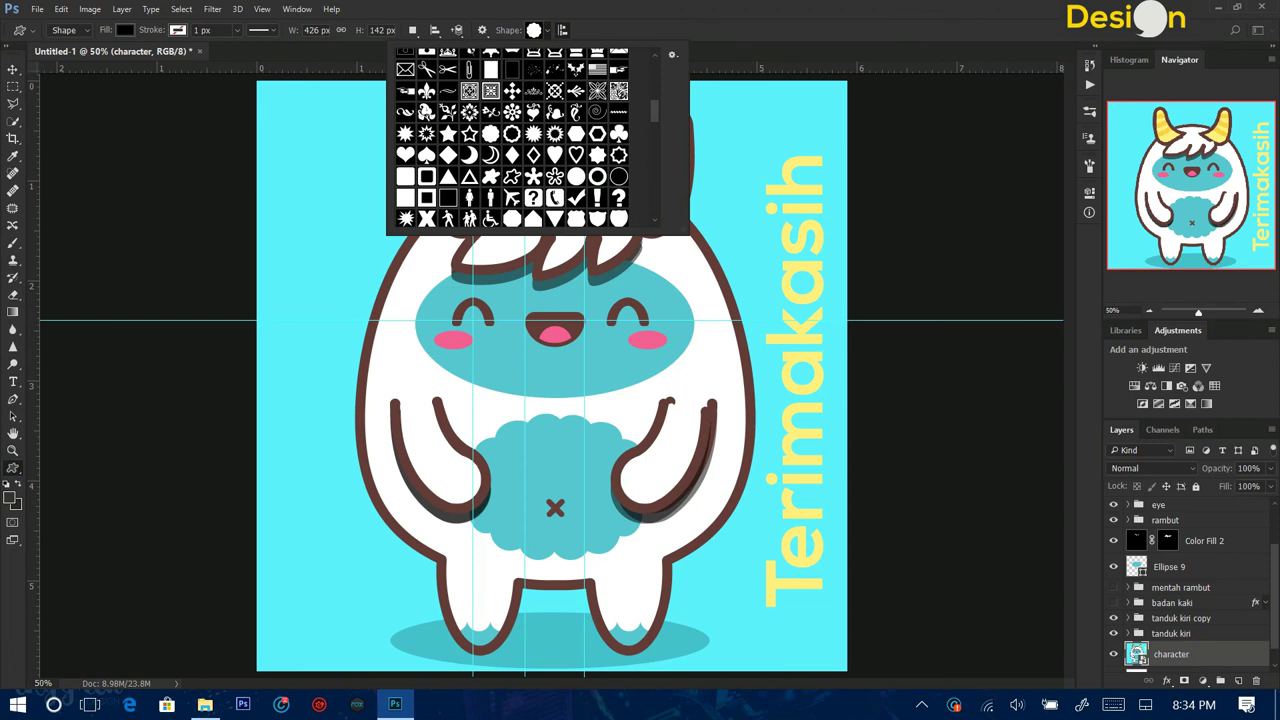
left_click(673, 55)
left_click(740, 258)
double_click(490, 133)
left_click_drag(625, 535, 505, 421)
Reposition the flower shape, stretch it taller, and widen it to the left.
key("v")
key("ctrl+plus")
key("ctrl+plus")
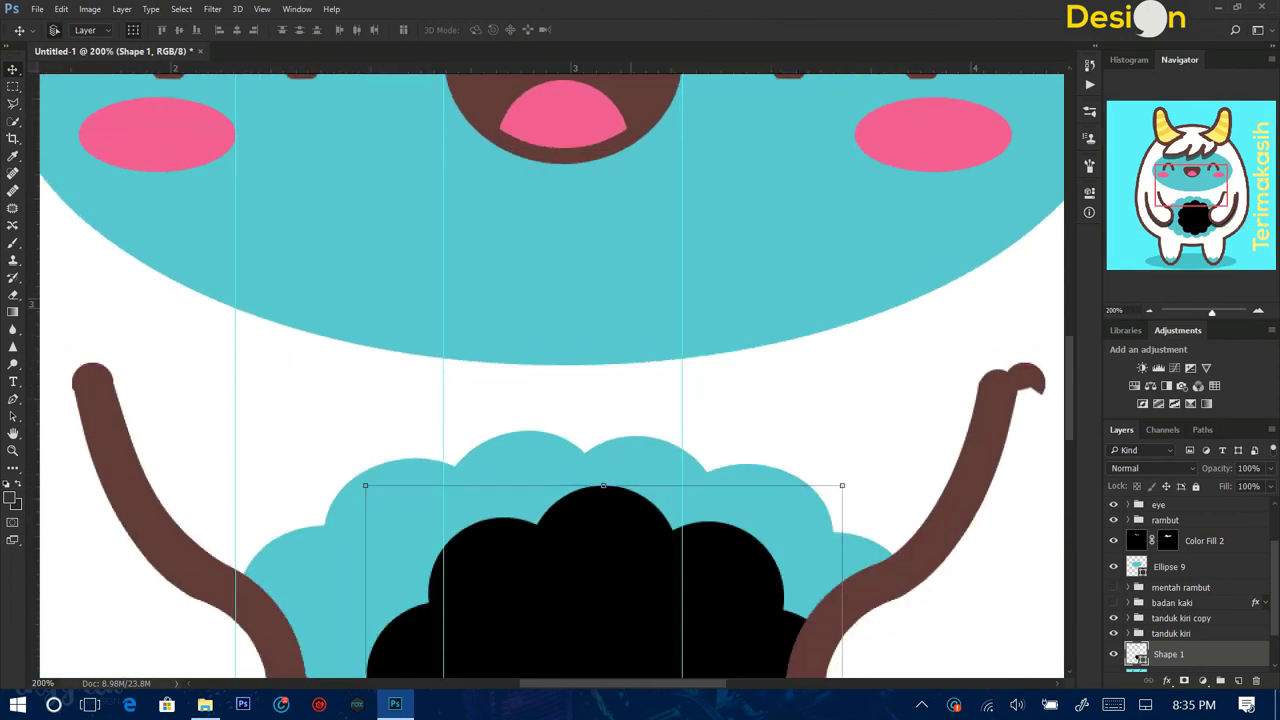
scroll(600, 450, "down", 5)
left_click_drag(600, 560, 543, 392)
key("ctrl+t")
left_click_drag(757, 335, 772, 335)
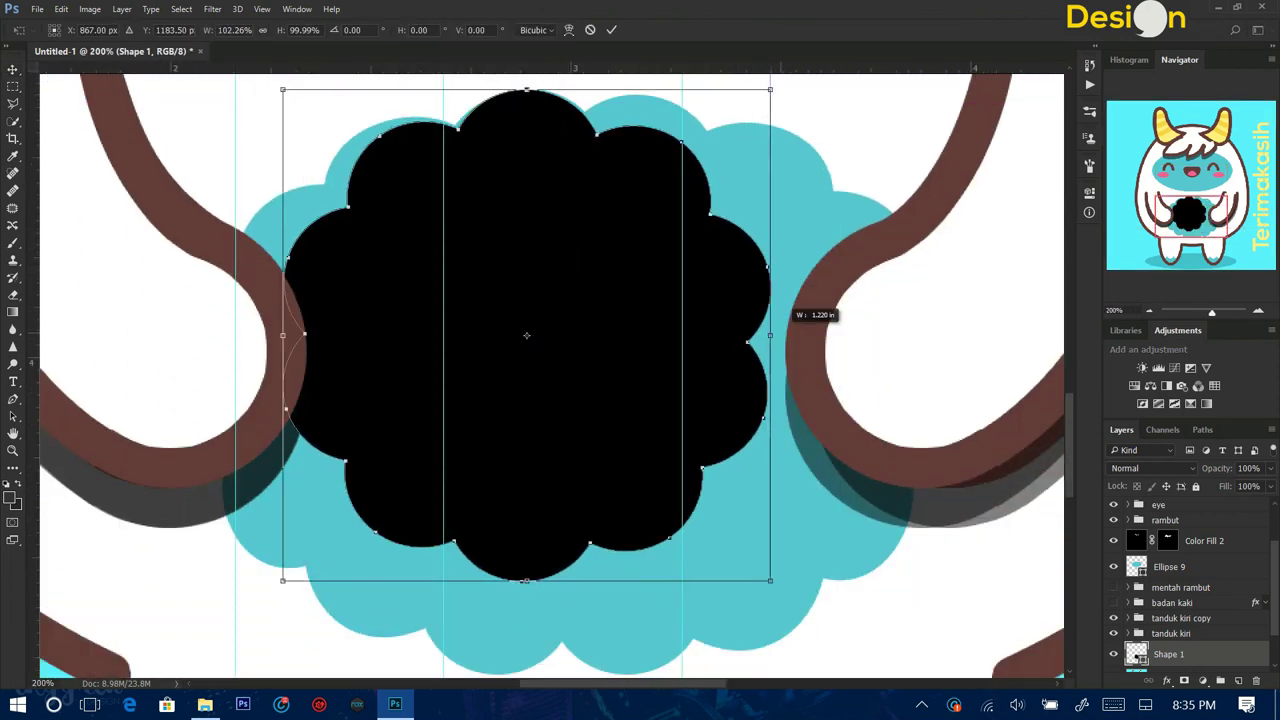
left_click_drag(526, 580, 526, 656)
left_click_drag(283, 372, 261, 373)
left_click_drag(515, 96, 530, 97)
Warp the flower shape, bending its top, left side and lower-left curve outward.
right_click(536, 84)
left_click(580, 200)
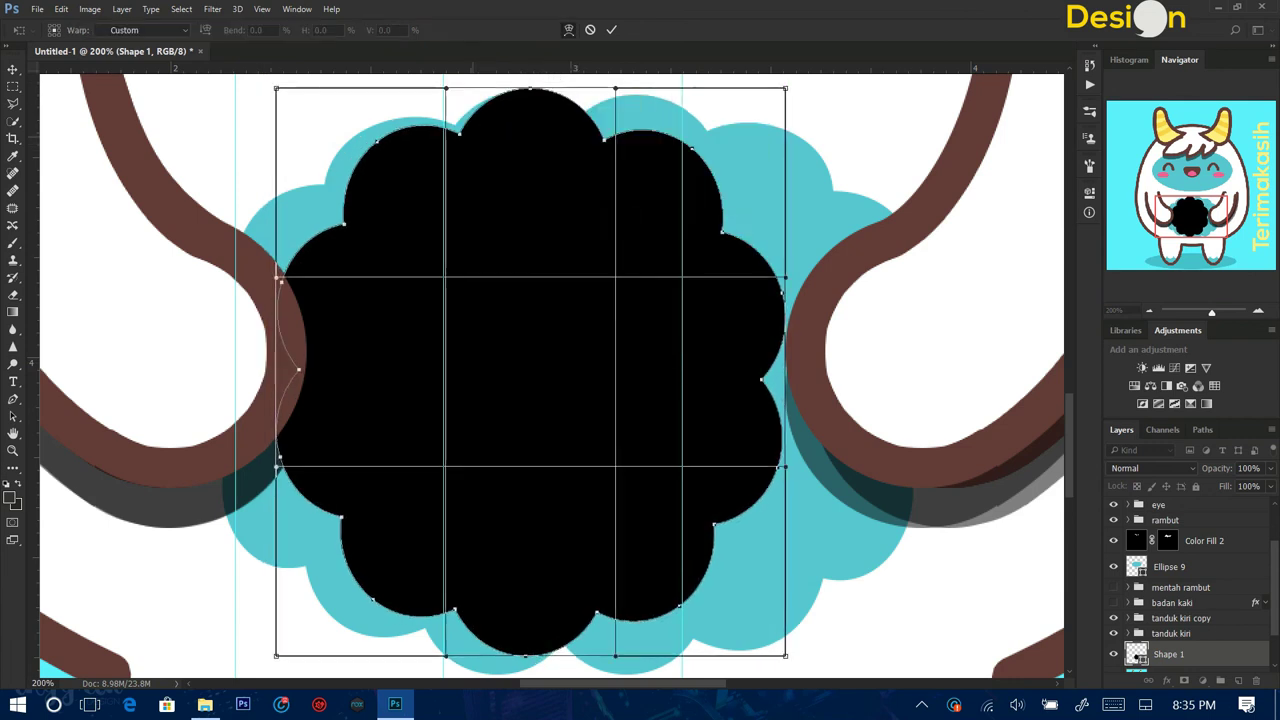
left_click_drag(530, 130, 622, 92)
left_click_drag(293, 368, 185, 193)
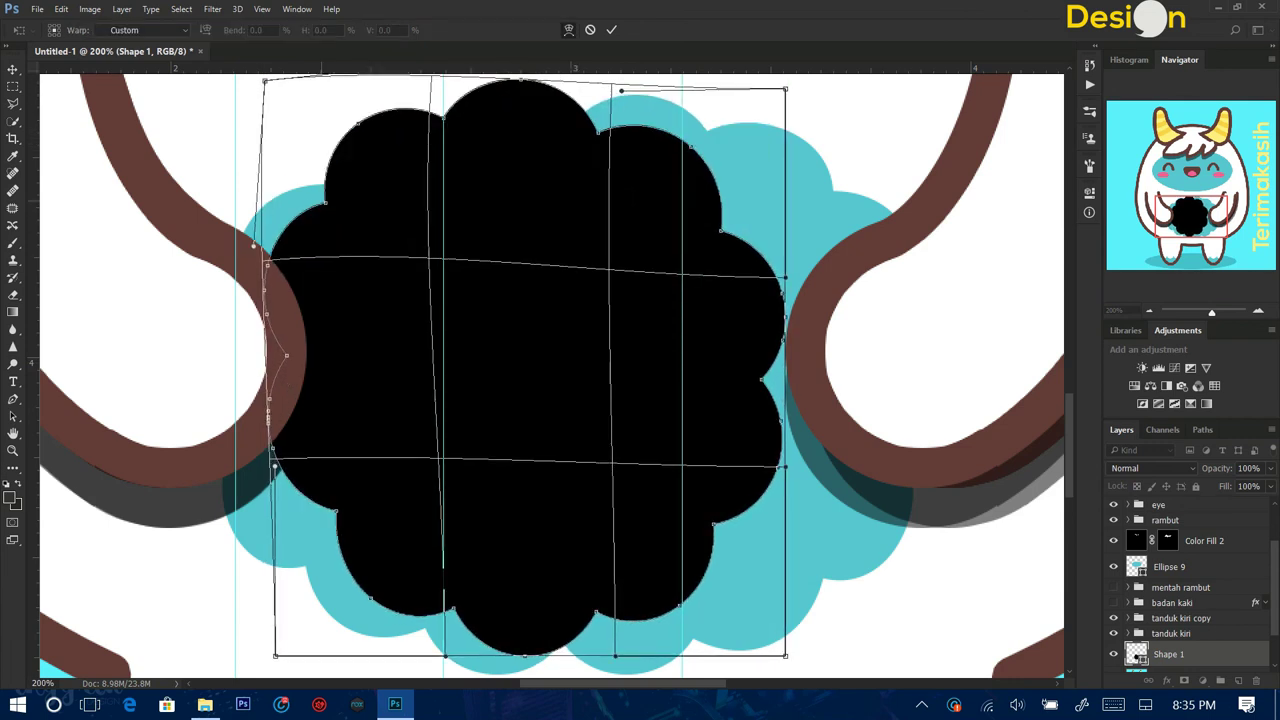
scroll(550, 370, "down", 3)
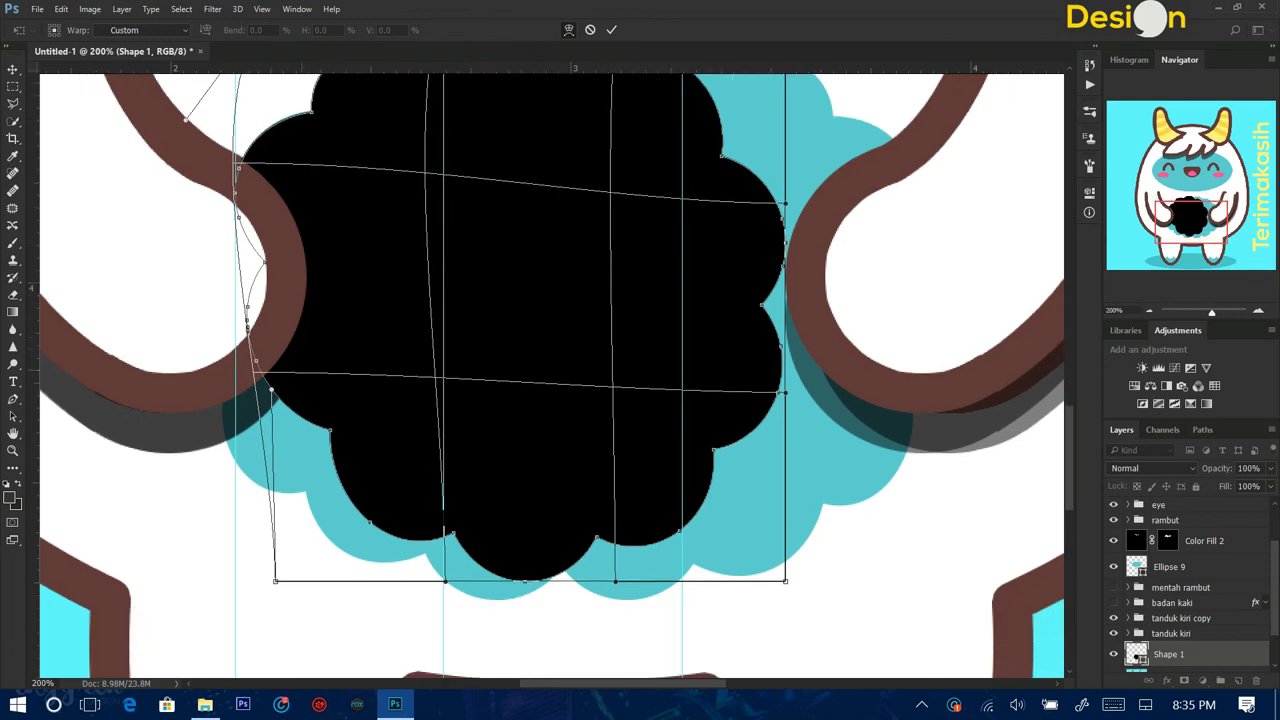
left_click_drag(275, 580, 260, 600)
left_click_drag(300, 520, 402, 632)
Stretch the cloud's top-left upward, curve its left side around the arm, and commit the warp.
scroll(402, 632, "up", 2)
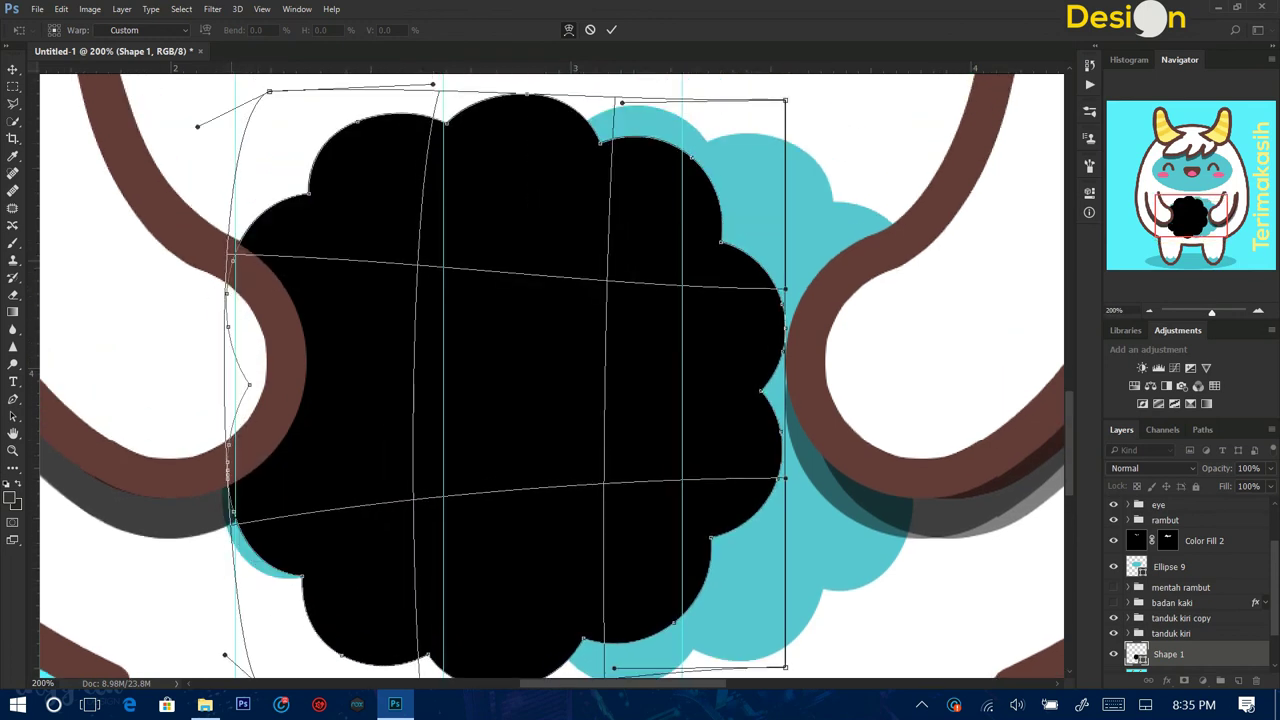
left_click_drag(185, 165, 196, 98)
left_click_drag(227, 428, 222, 440)
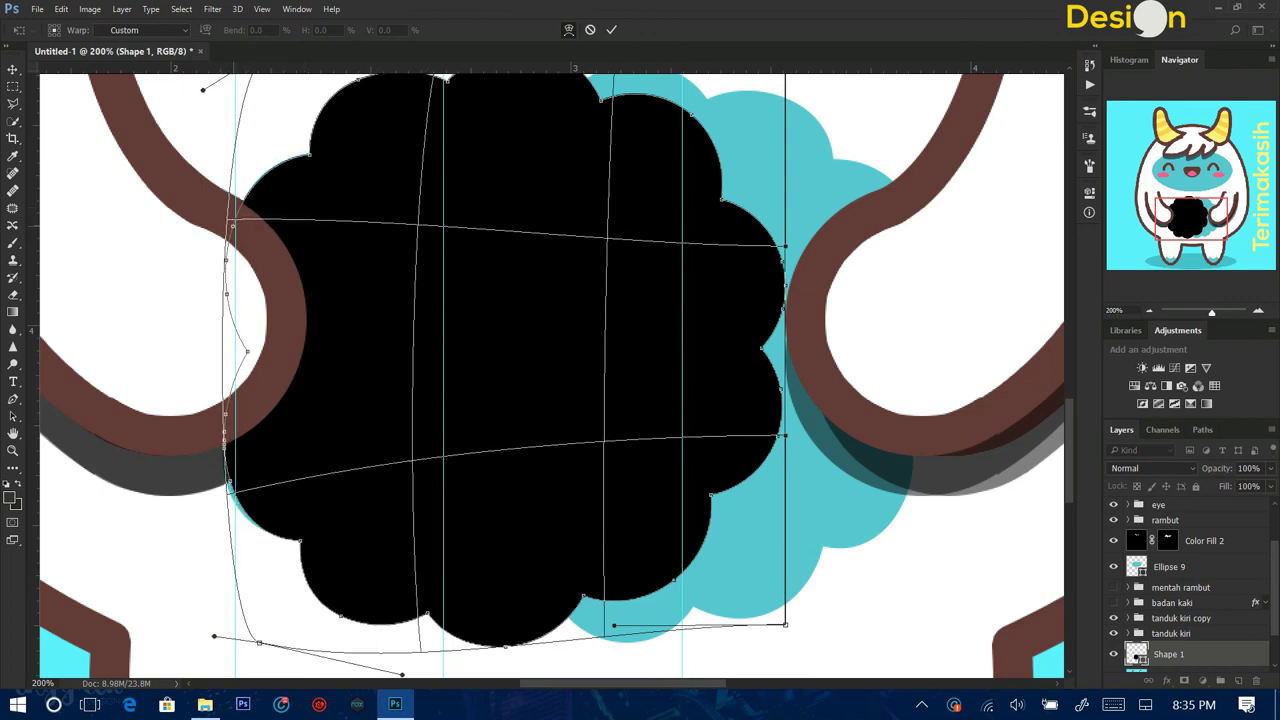
scroll(550, 370, "down", 2)
scroll(550, 370, "up", 2)
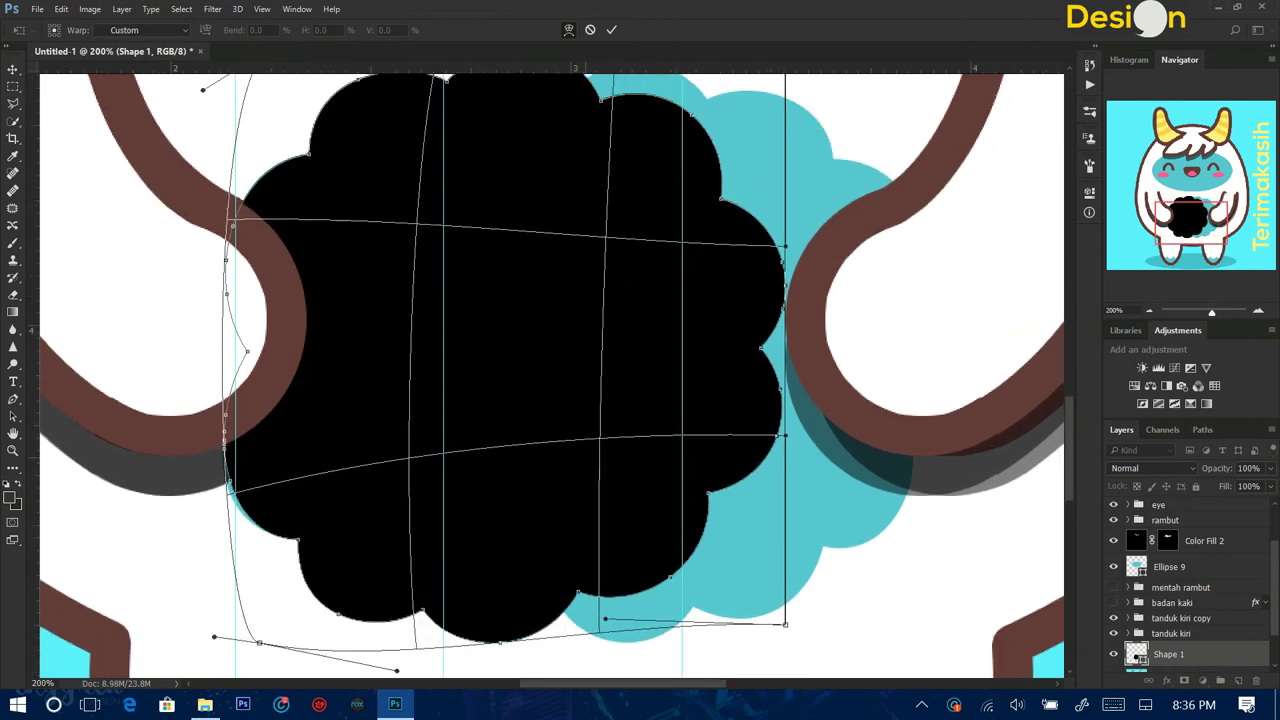
scroll(550, 370, "up", 2)
key("Return")
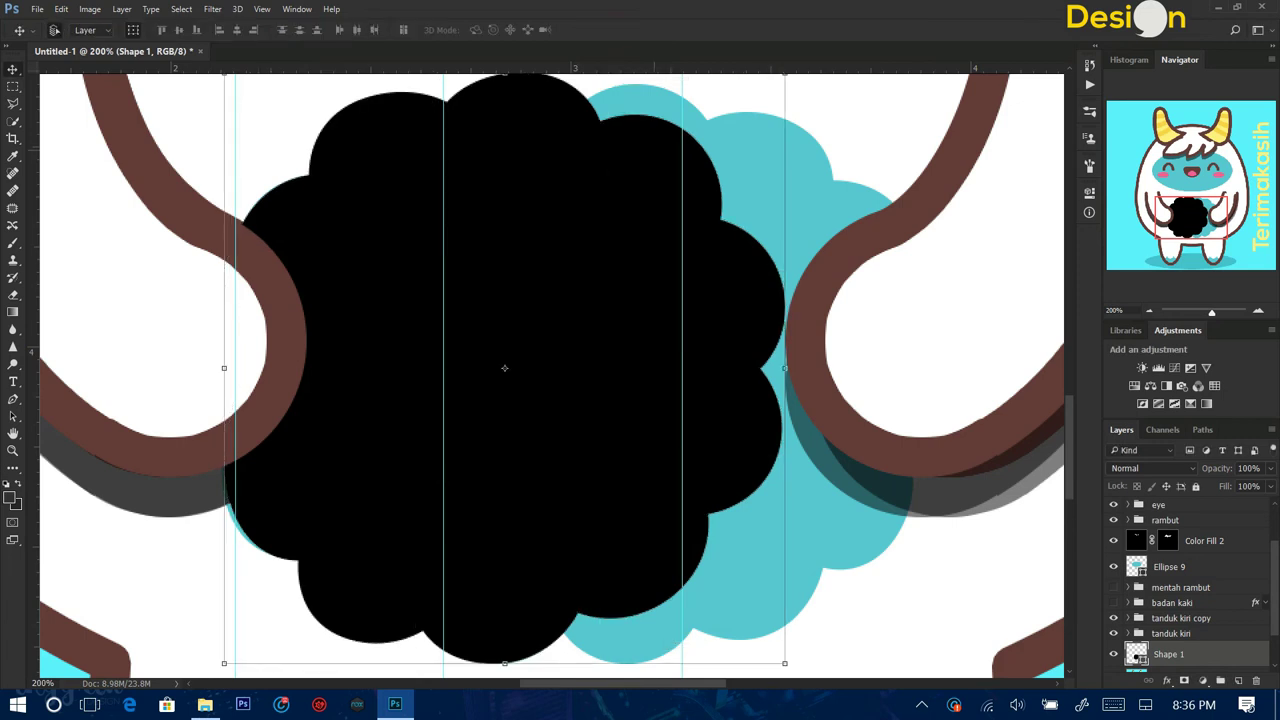
key("ctrl+minus")
Flip the cloud copy horizontally and shift it to the right.
key("ctrl+t")
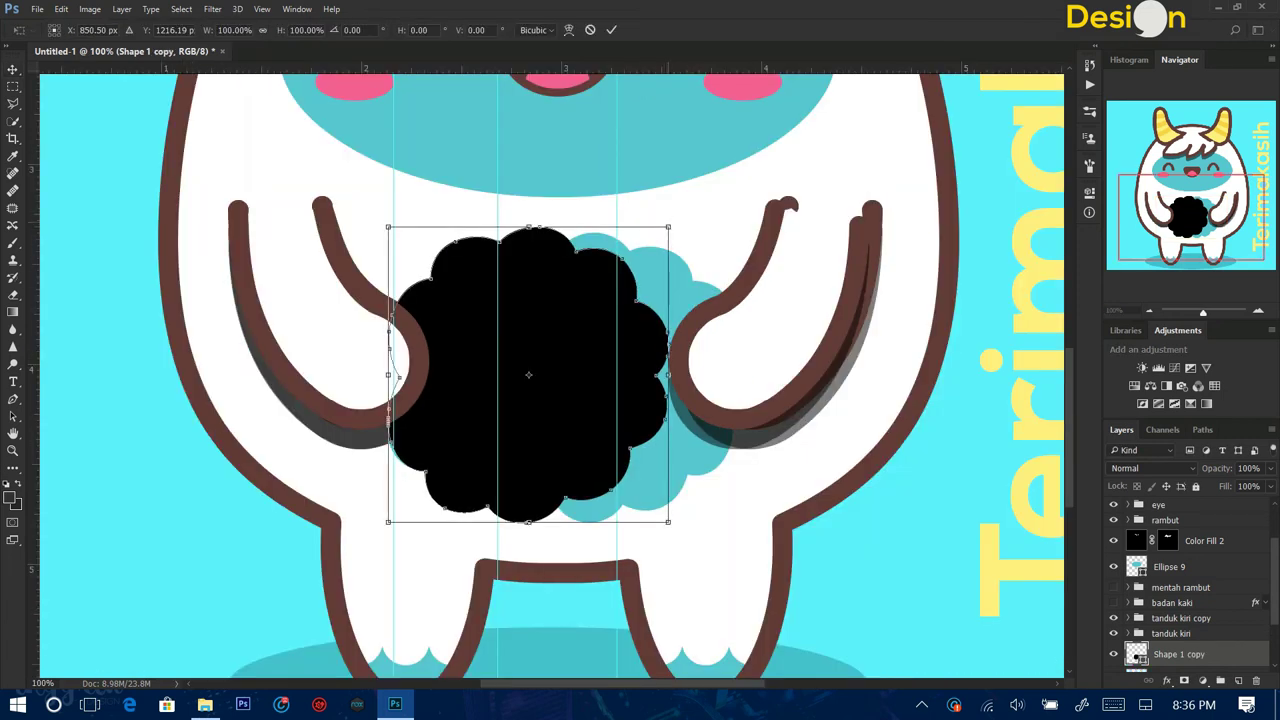
scroll(1185, 590, "up", 2)
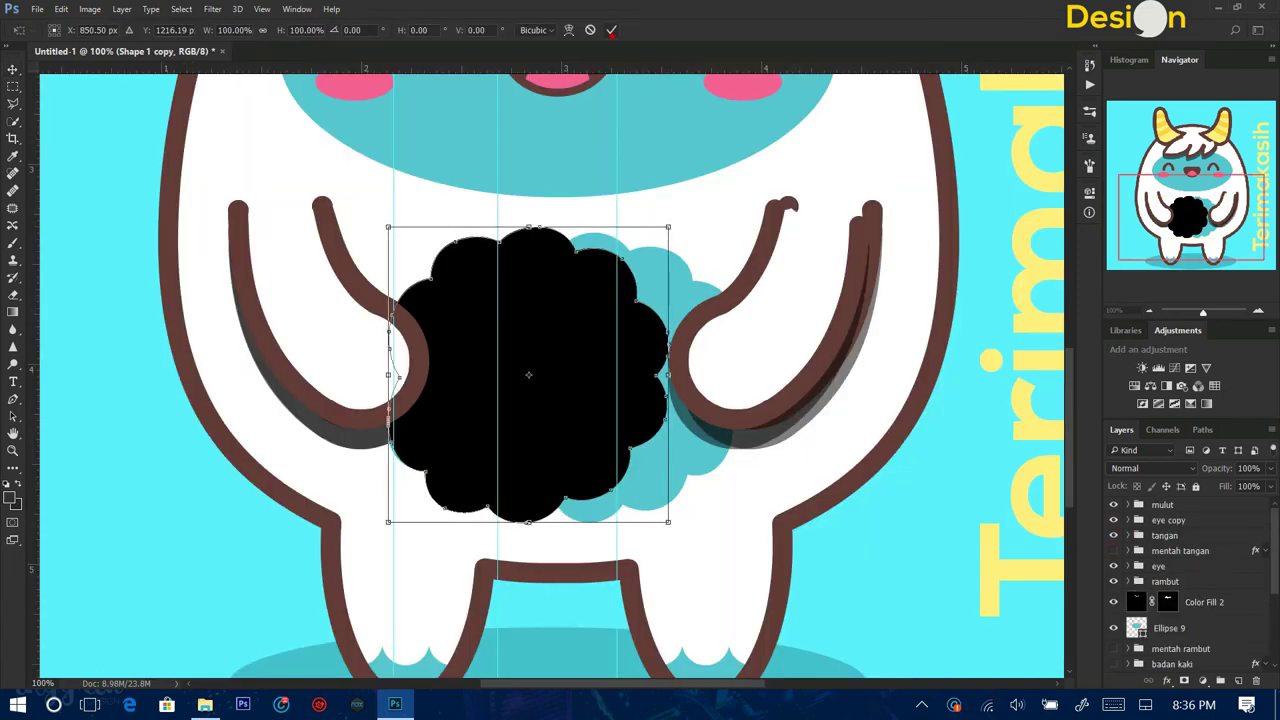
key("Return")
scroll(1185, 590, "down", 2)
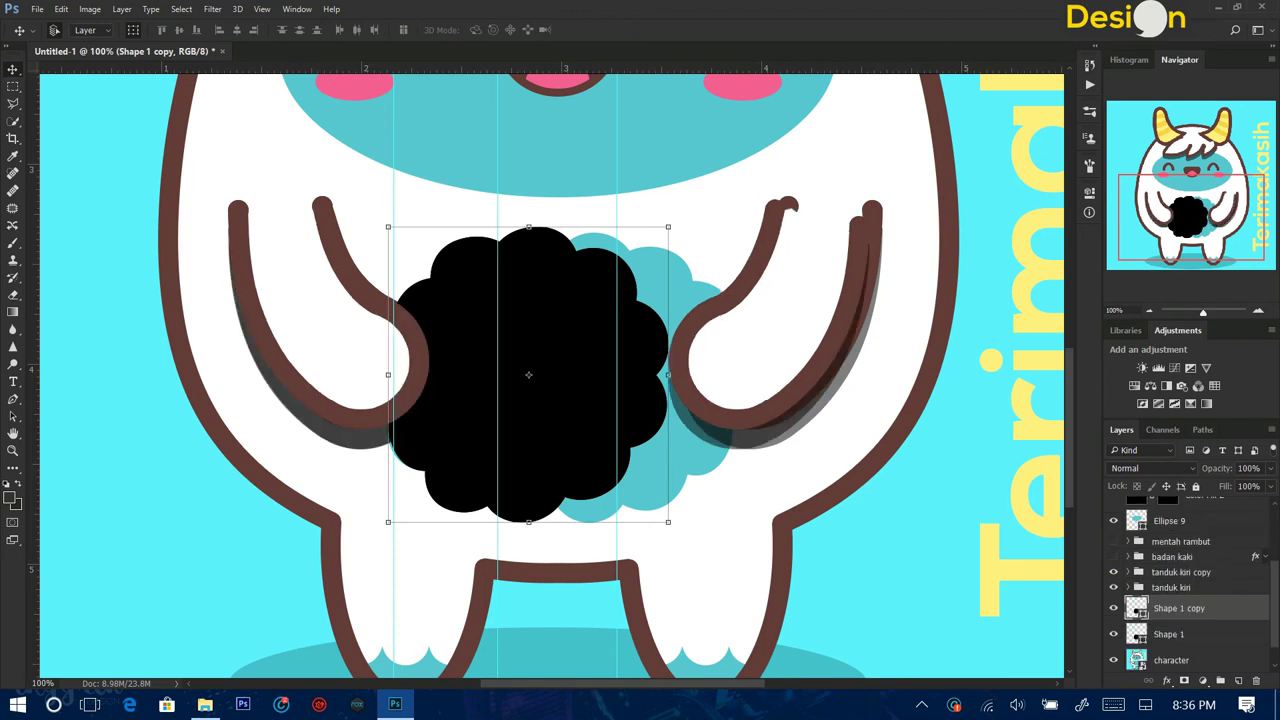
left_click(1113, 660)
key("ctrl+t")
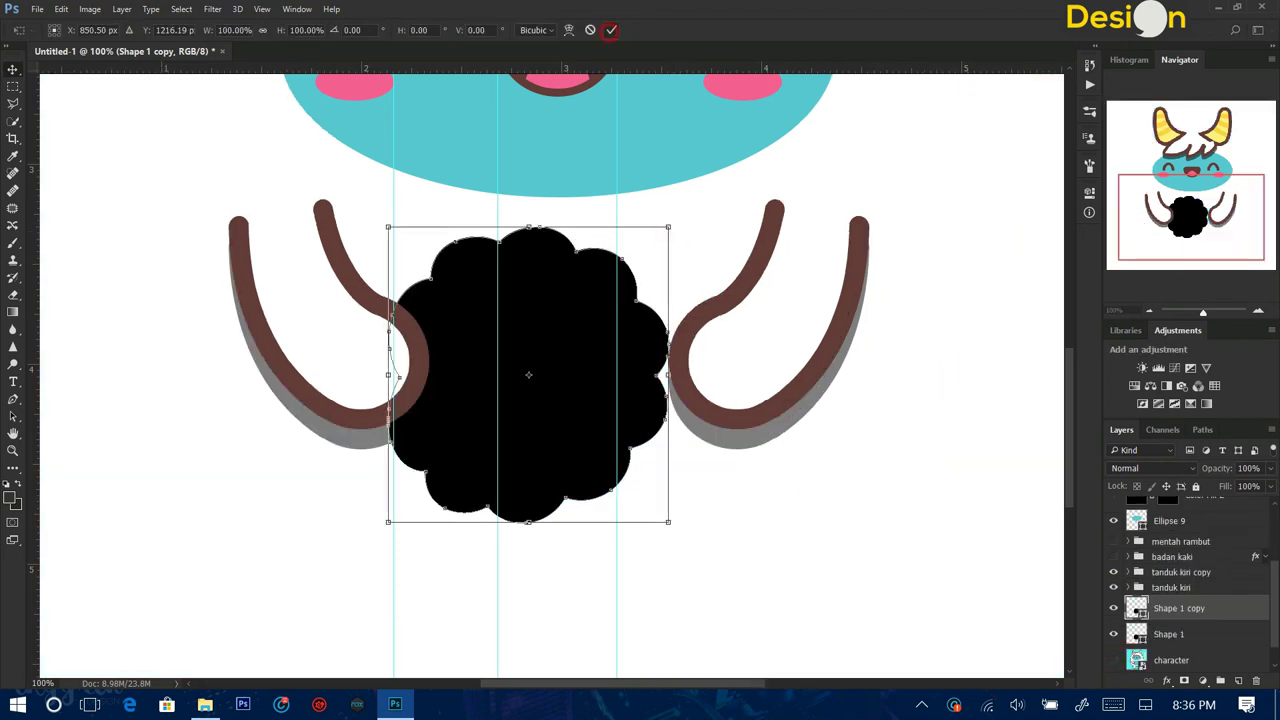
left_click(1113, 660)
left_click_drag(602, 350, 665, 350)
left_click_drag(591, 374, 596, 374)
Try tilting and skewing the flipped copy, then undo both changes.
key("ctrl+plus")
key("ctrl+plus")
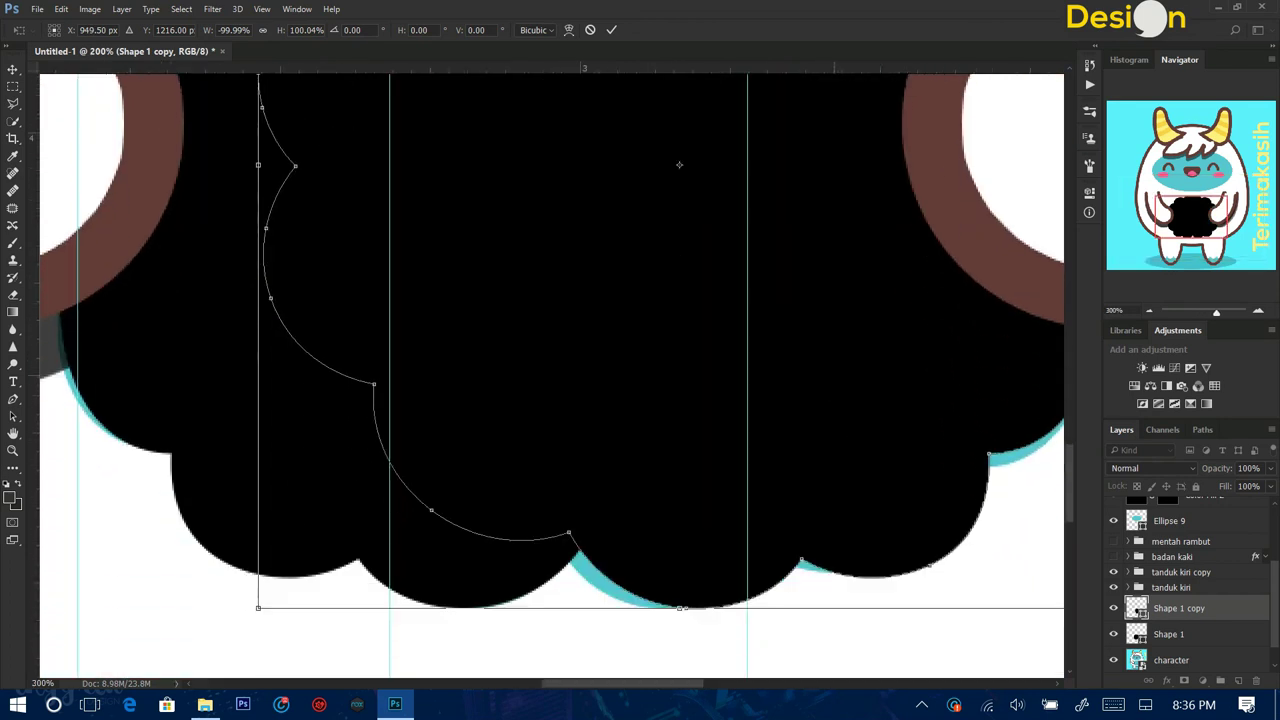
key("ctrl+minus")
key("ctrl+minus")
left_click_drag(742, 420, 735, 410)
left_click_drag(717, 332, 737, 320)
key("ctrl+z")
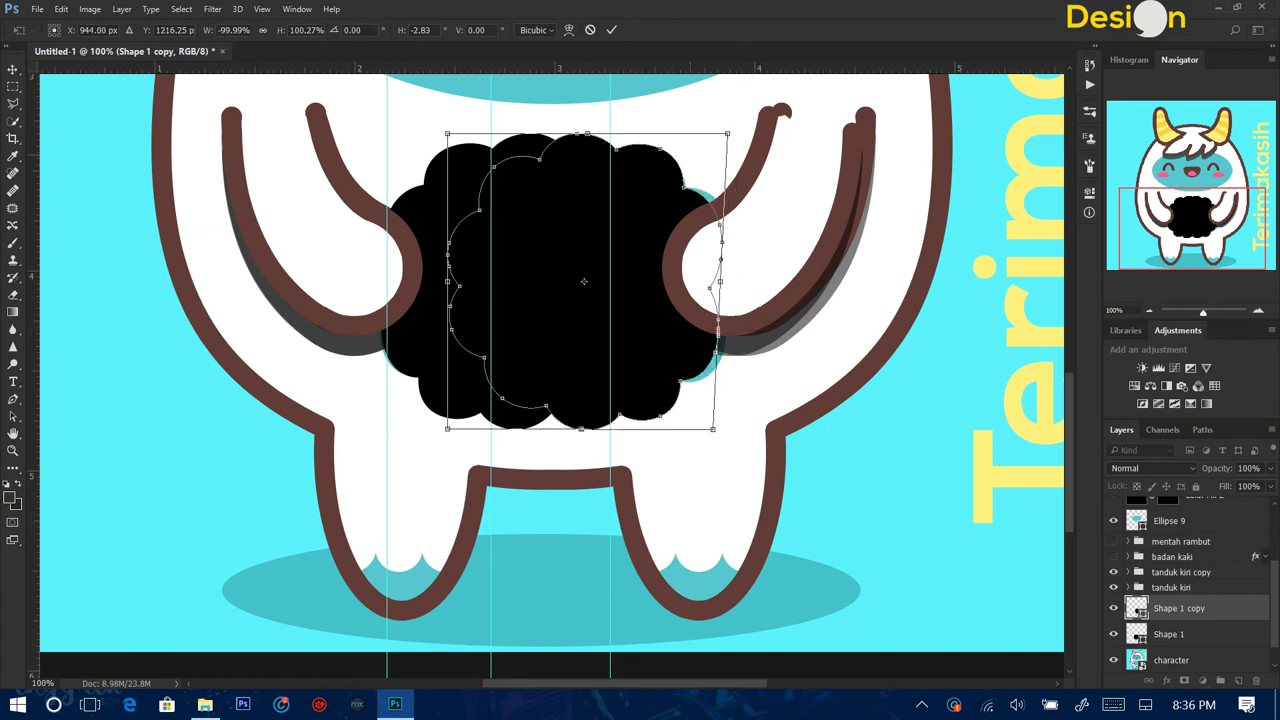
key("ctrl+z")
key("ctrl+z")
key("ctrl+z")
Move the copy over the right arm and warp it to fit snugly.
left_click_drag(630, 220, 693, 220)
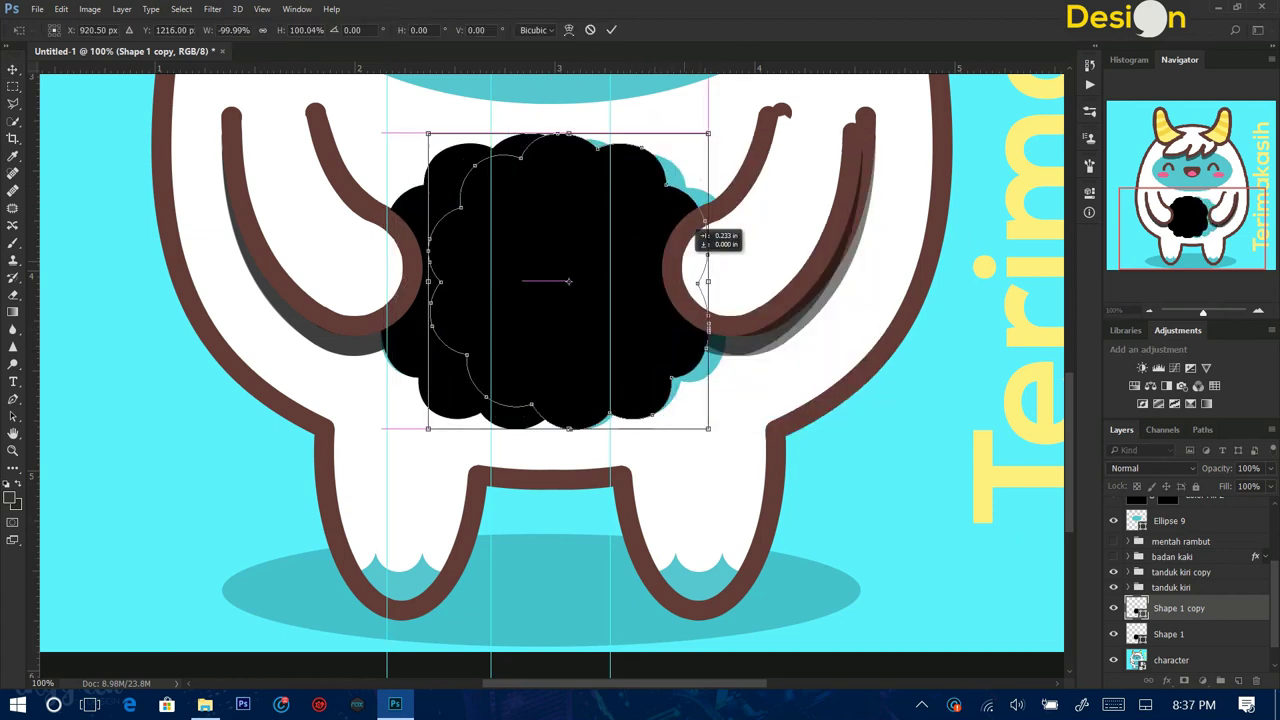
right_click(724, 133)
left_click(790, 269)
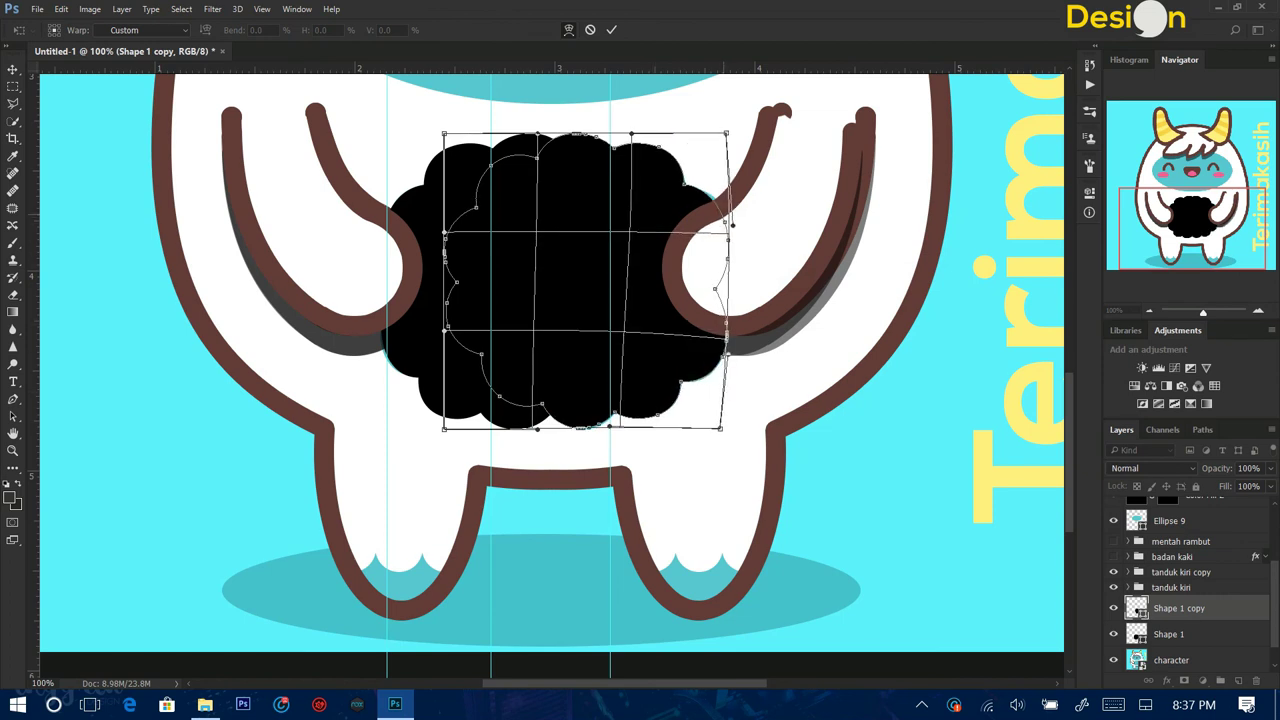
key("Return")
scroll(550, 370, "up", 3)
Fill both cloud shapes with teal sampled from the face.
double_click(1137, 608)
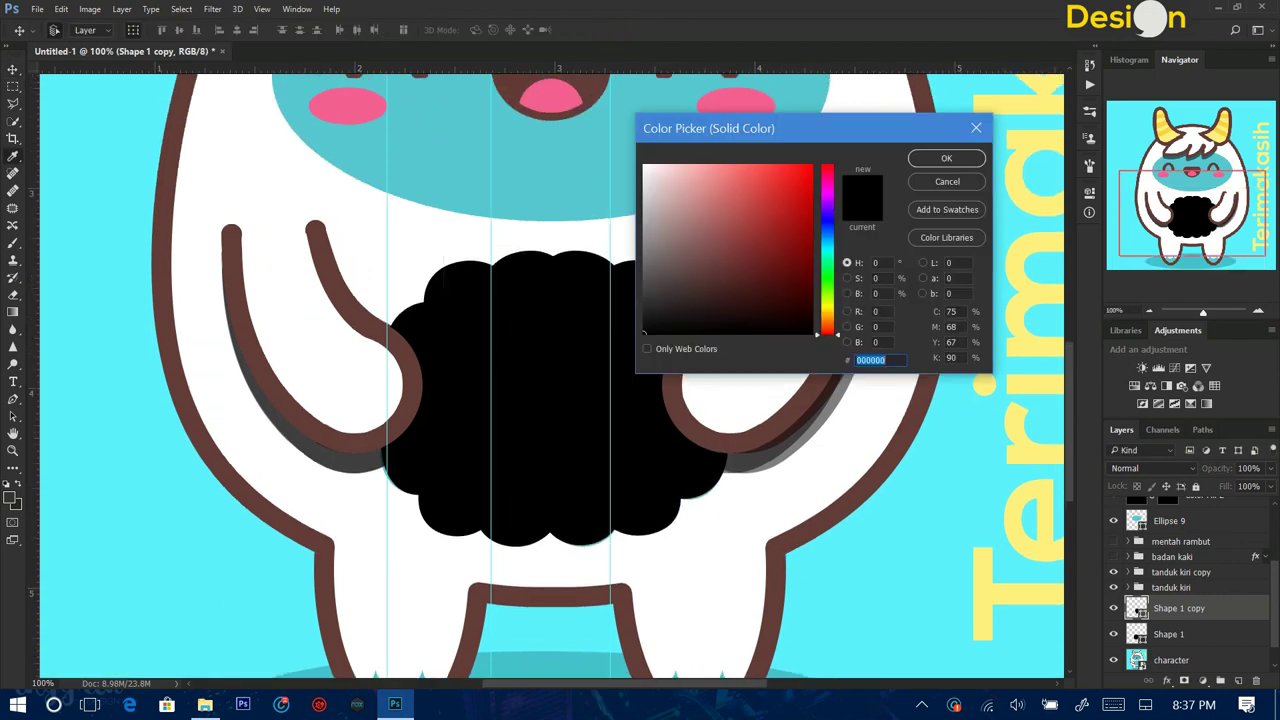
left_click(560, 160)
left_click(916, 158)
double_click(1137, 634)
left_click(603, 186)
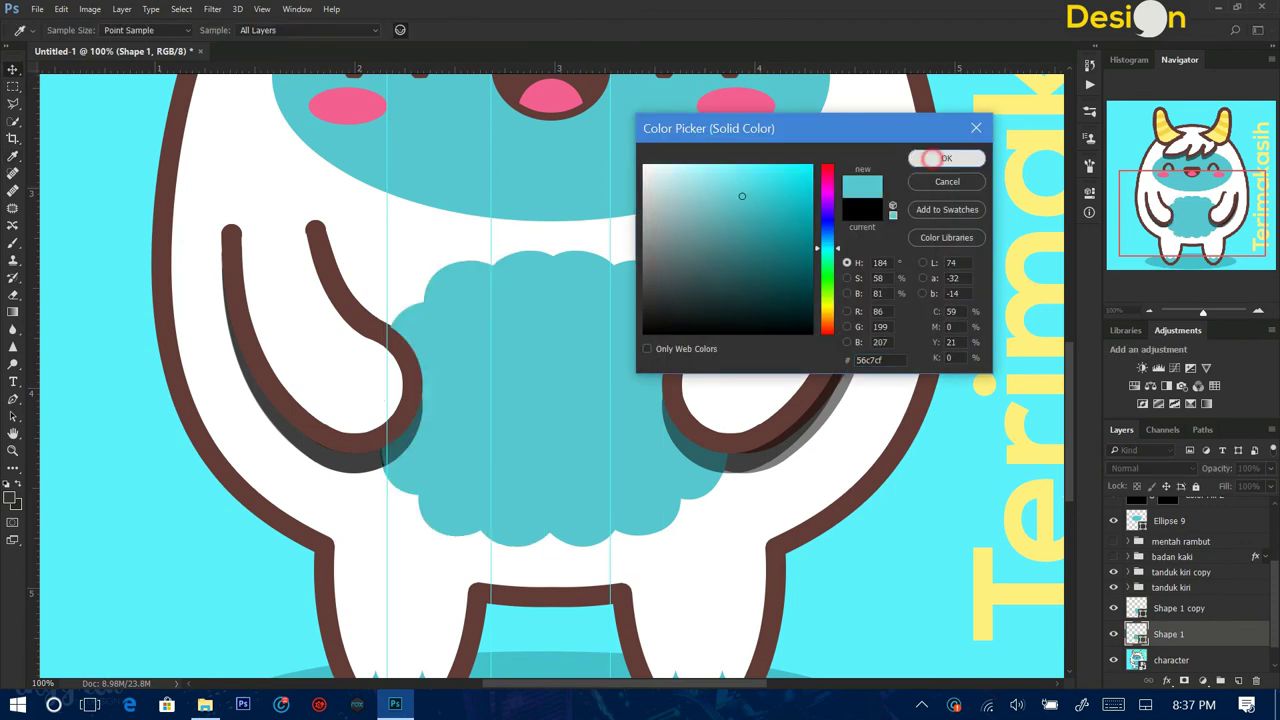
left_click(928, 158)
Draw a small tan rounded-rectangle bar in the belly centre.
left_click(13, 467)
left_click(98, 400)
left_click(125, 30)
left_click(195, 56)
left_click(930, 158)
mouse_move(560, 381)
left_mouse_down()
mouse_move(567, 414)
mouse_move(618, 392)
mouse_move(552, 430)
left_mouse_up()
Rotate the bar diagonally, then duplicate and flip it horizontally to form an X.
key("ctrl+t")
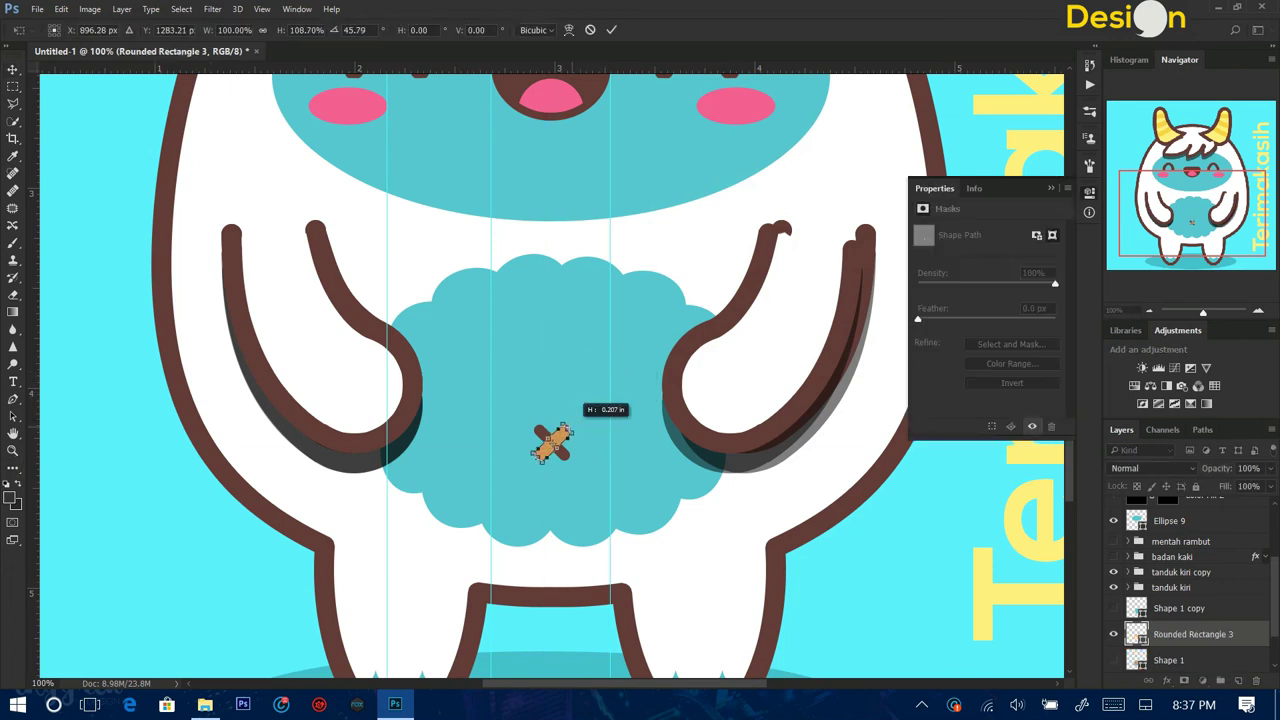
key("Return")
key("ctrl+alt+t")
right_click(566, 424)
left_click(657, 383)
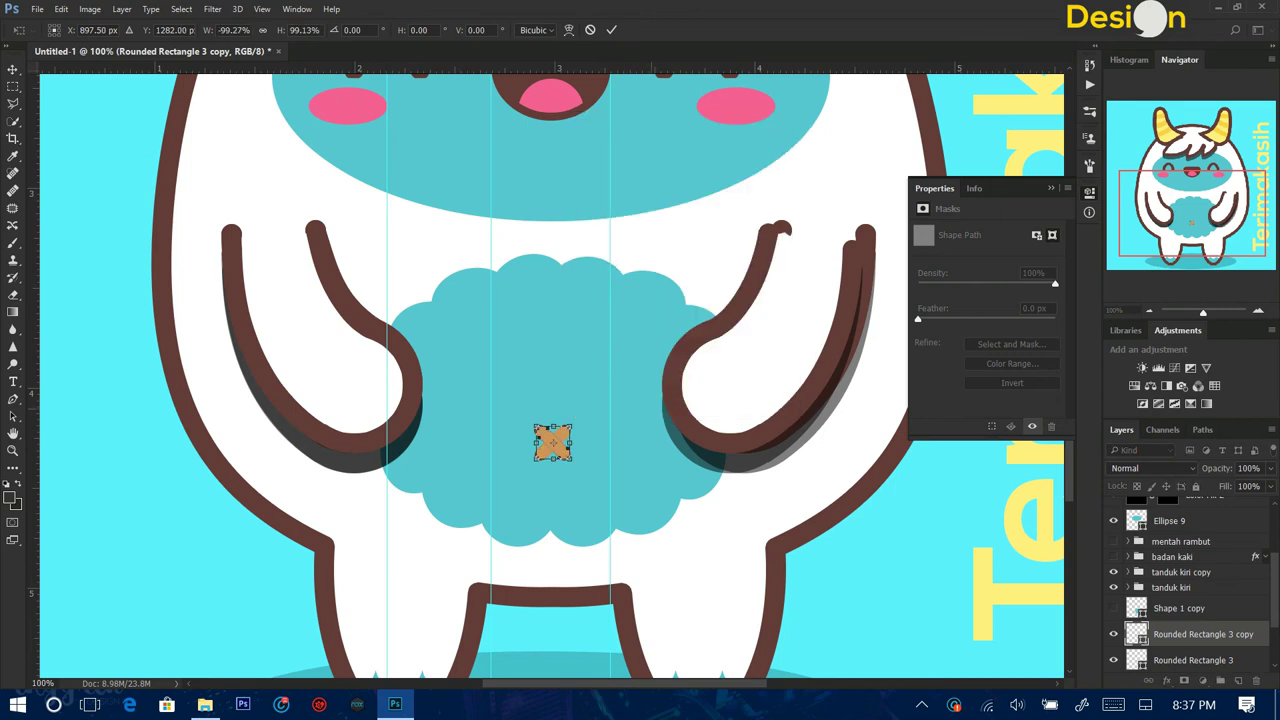
key("Return")
Recolour both X bars dark brown.
double_click(1136, 633)
left_click(320, 260)
left_click(946, 158)
double_click(1136, 659)
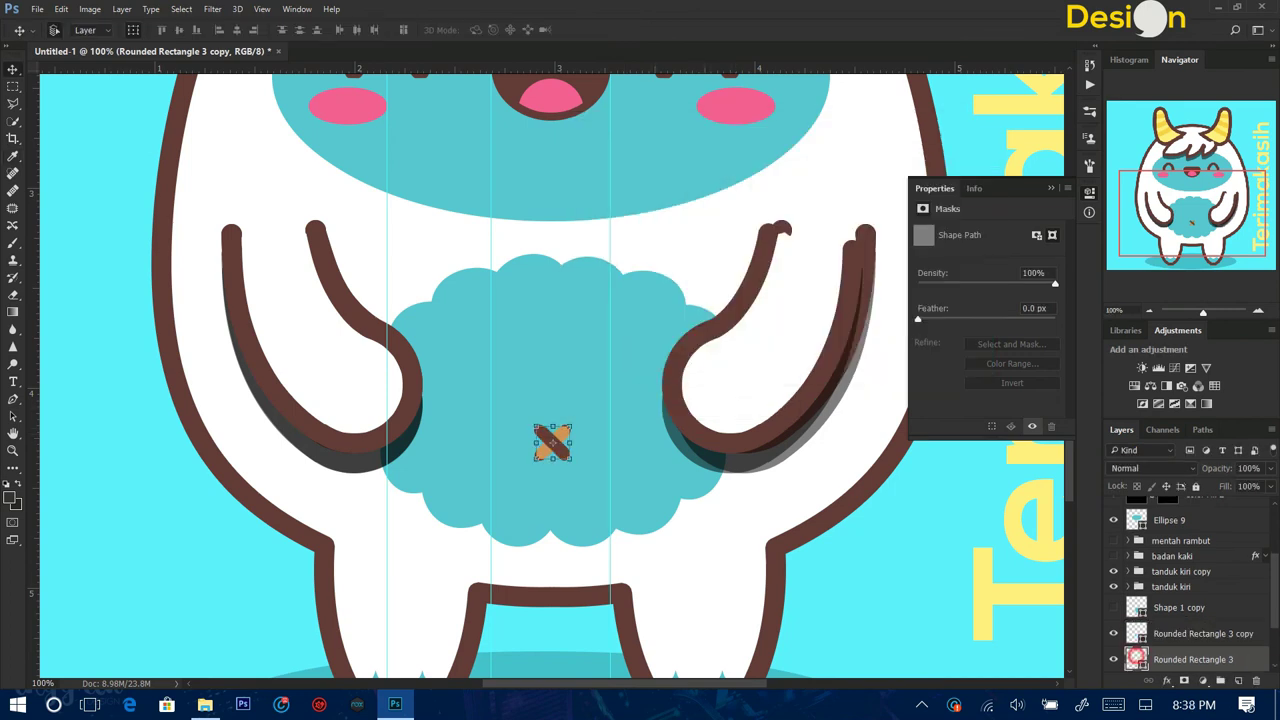
left_click(320, 260)
left_click(946, 158)
Stack the cloud copy beneath the X and re-sample belly teal for the original cloud.
key("v")
left_click(1180, 561)
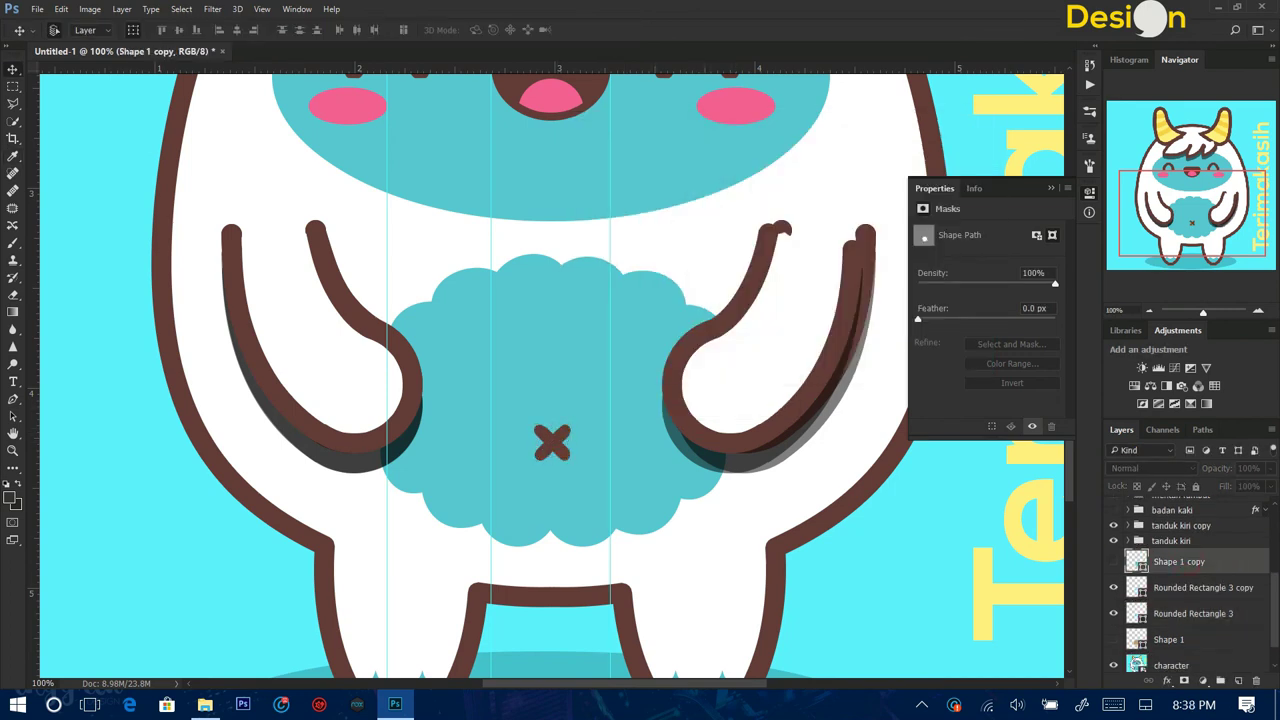
left_click_drag(1118, 561, 1120, 608)
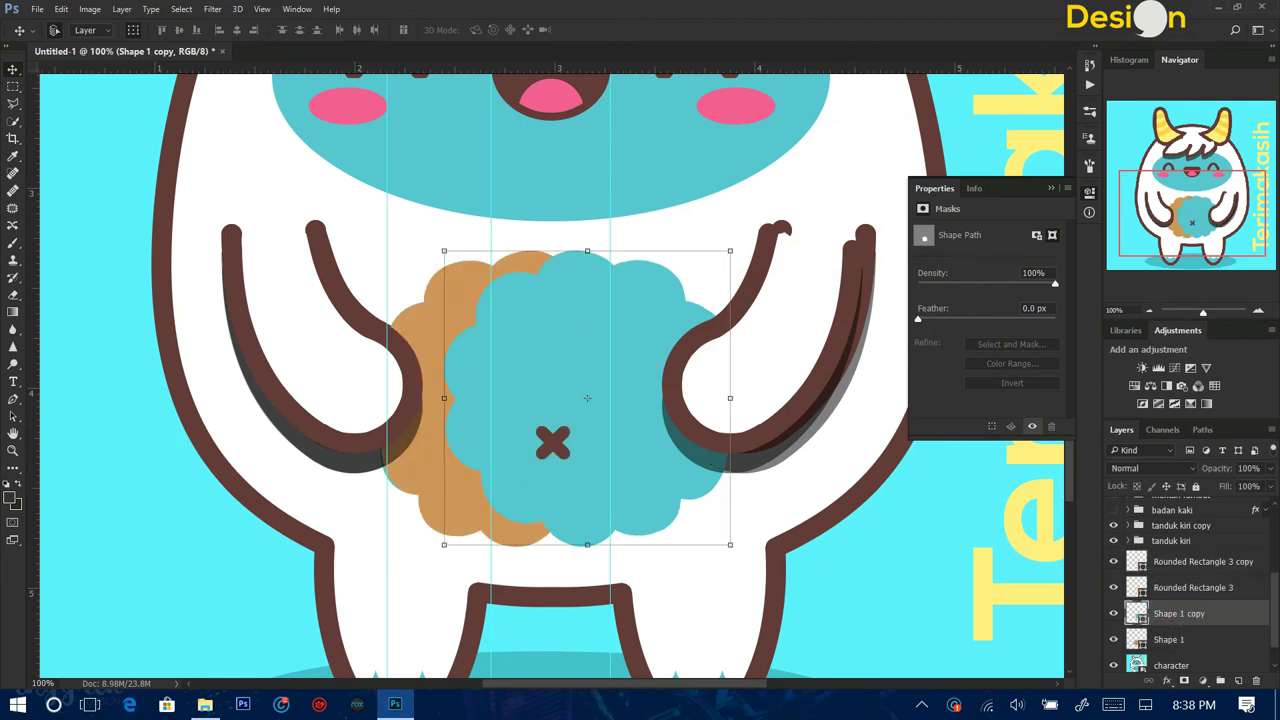
left_click(1168, 639)
double_click(1136, 640)
left_click(560, 323)
left_click(946, 158)
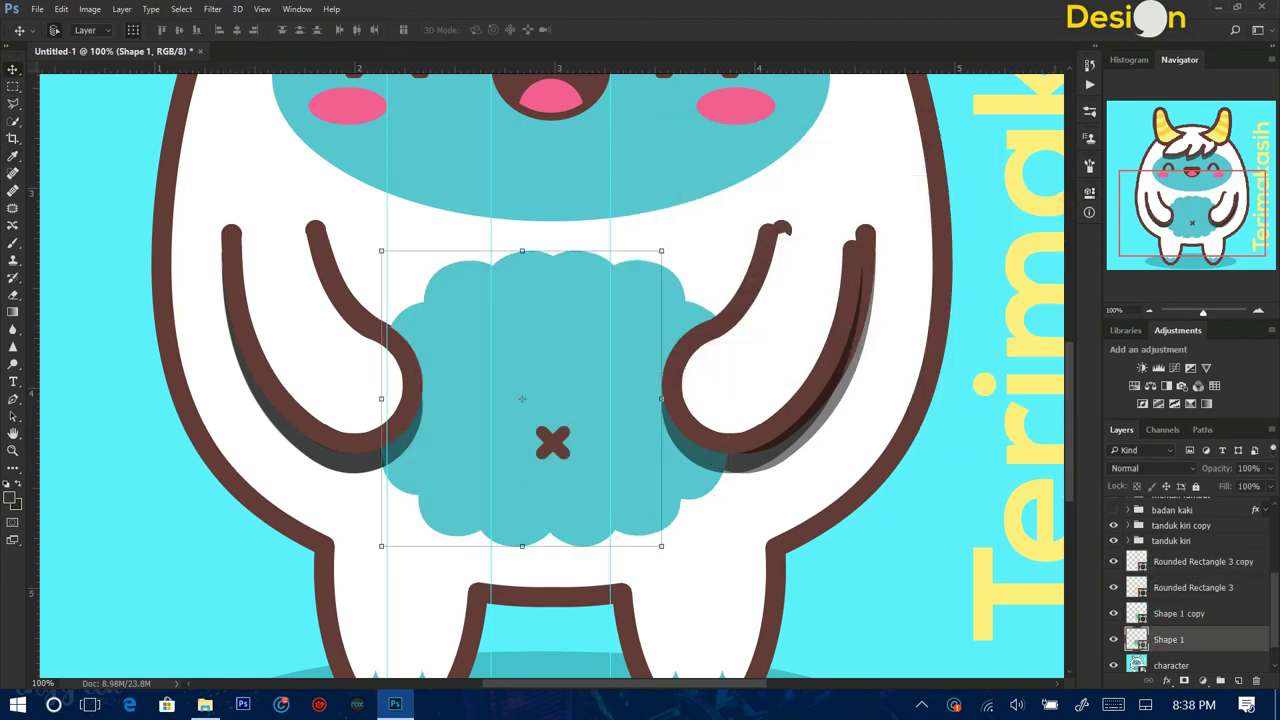
key("ctrl+minus")
key("ctrl+minus")
Group the belly layers as 'perut' and change the background to a brighter cyan.
left_click(1190, 560)
left_click(1168, 638, "shift")
key("ctrl+g")
double_click(1167, 613)
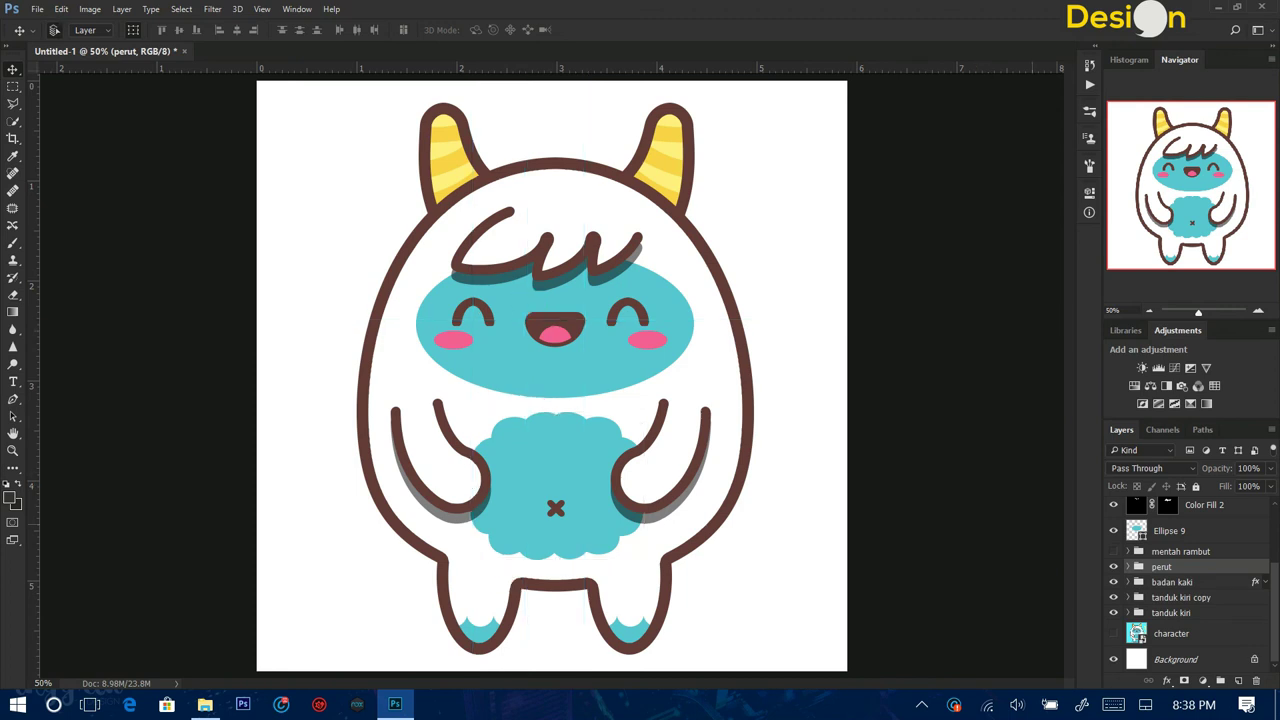
left_click(764, 182)
key("Return")
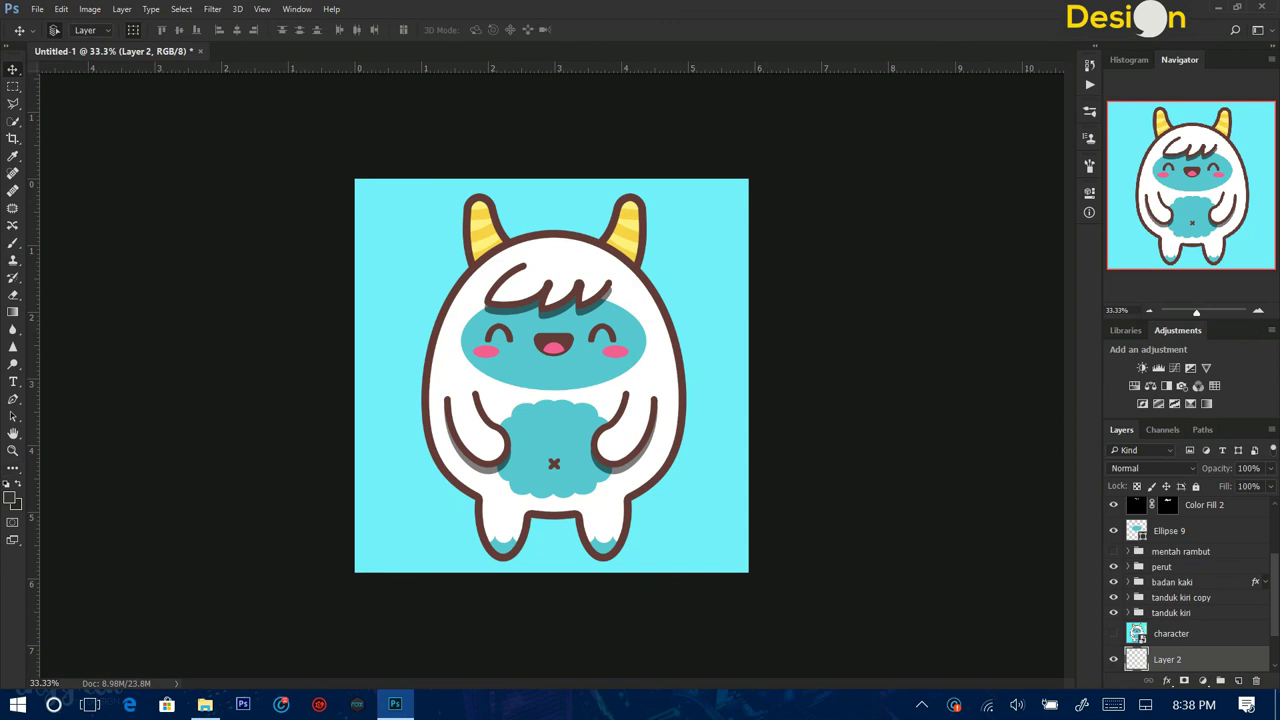
Draw a flat teal ellipse under the feet as a ground shadow.
left_click(12, 467)
left_click(90, 414)
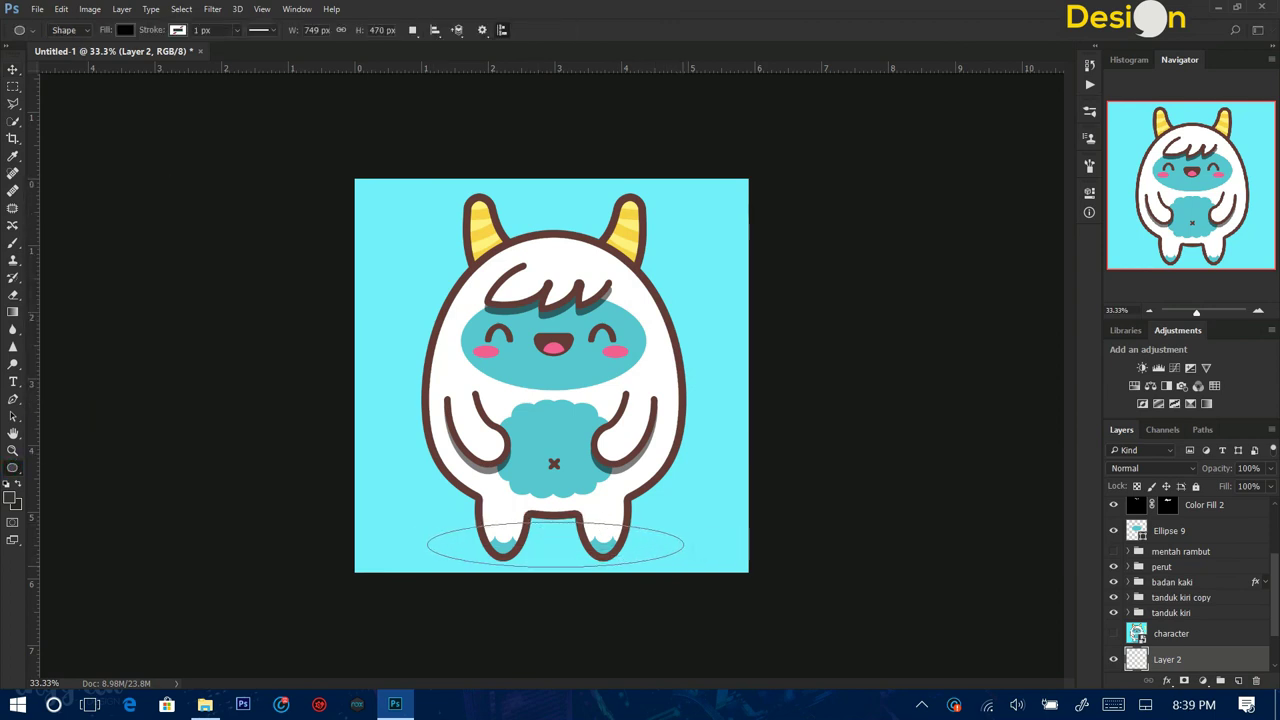
left_click_drag(427, 522, 684, 567)
left_click(922, 295)
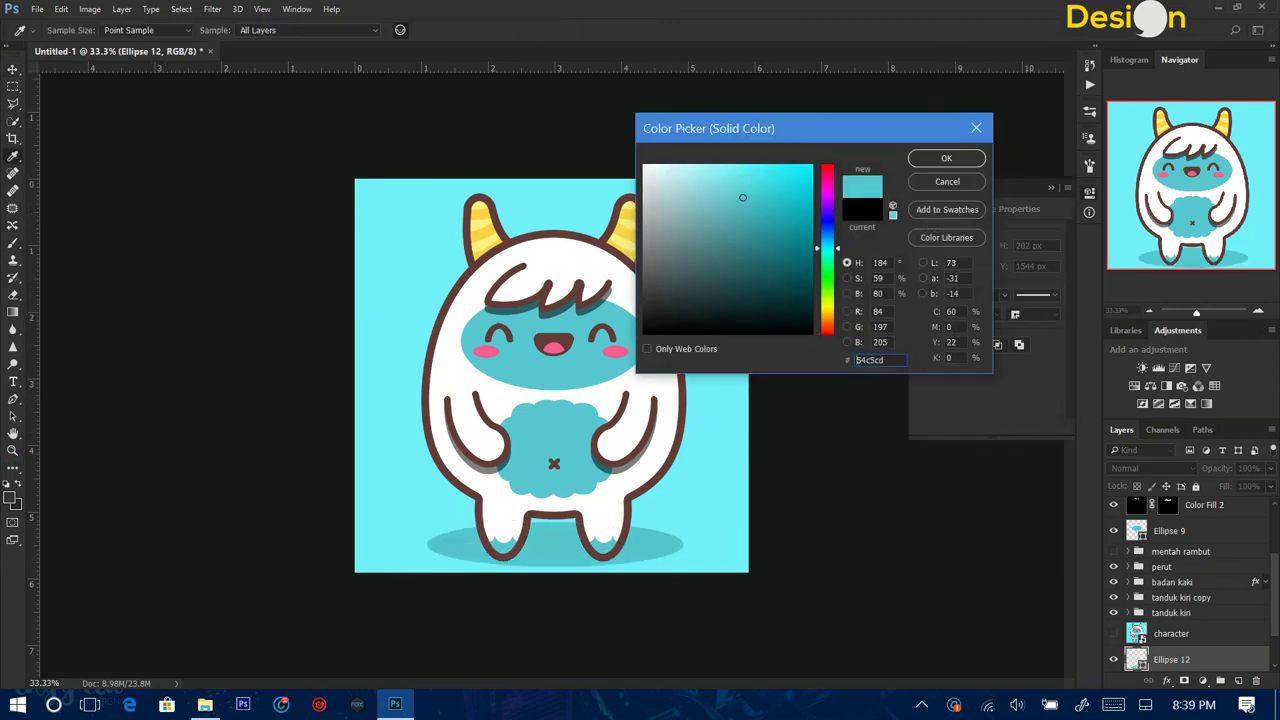
left_click(929, 157)
left_click(680, 290)
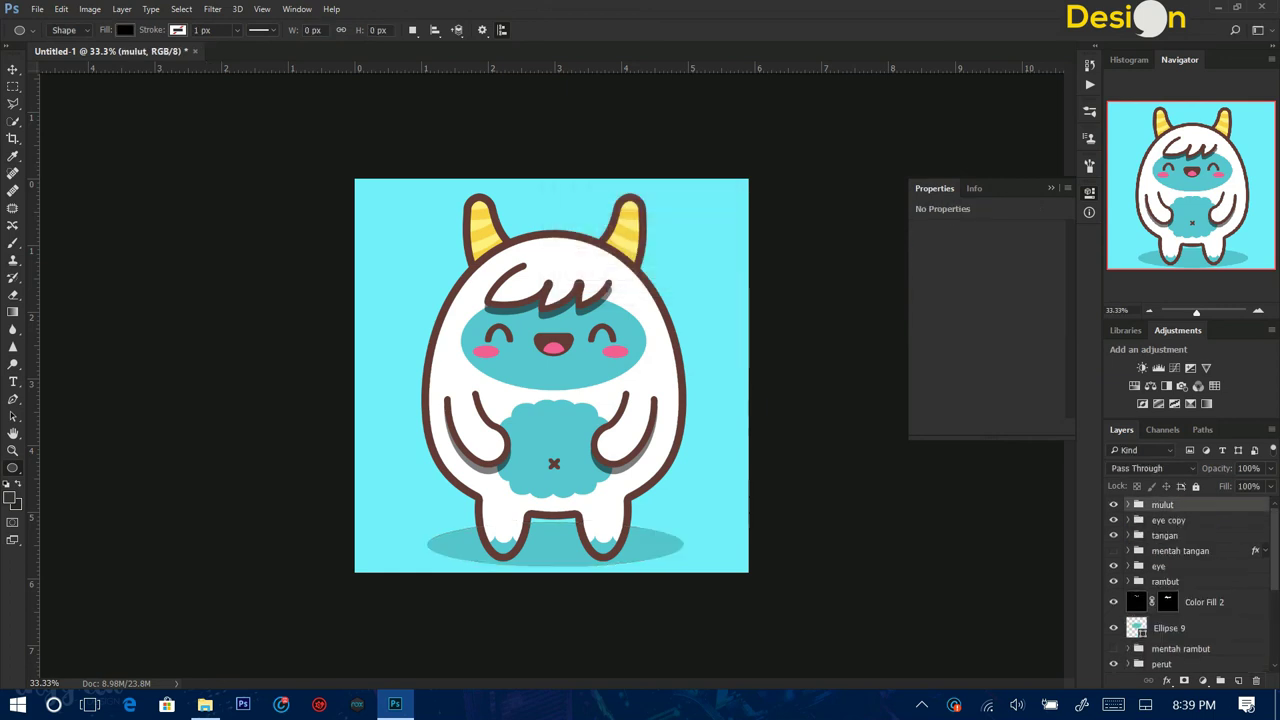
Type 'Terimakasih' in white, scale it up, and place it vertically at the left edge.
left_click(406, 366)
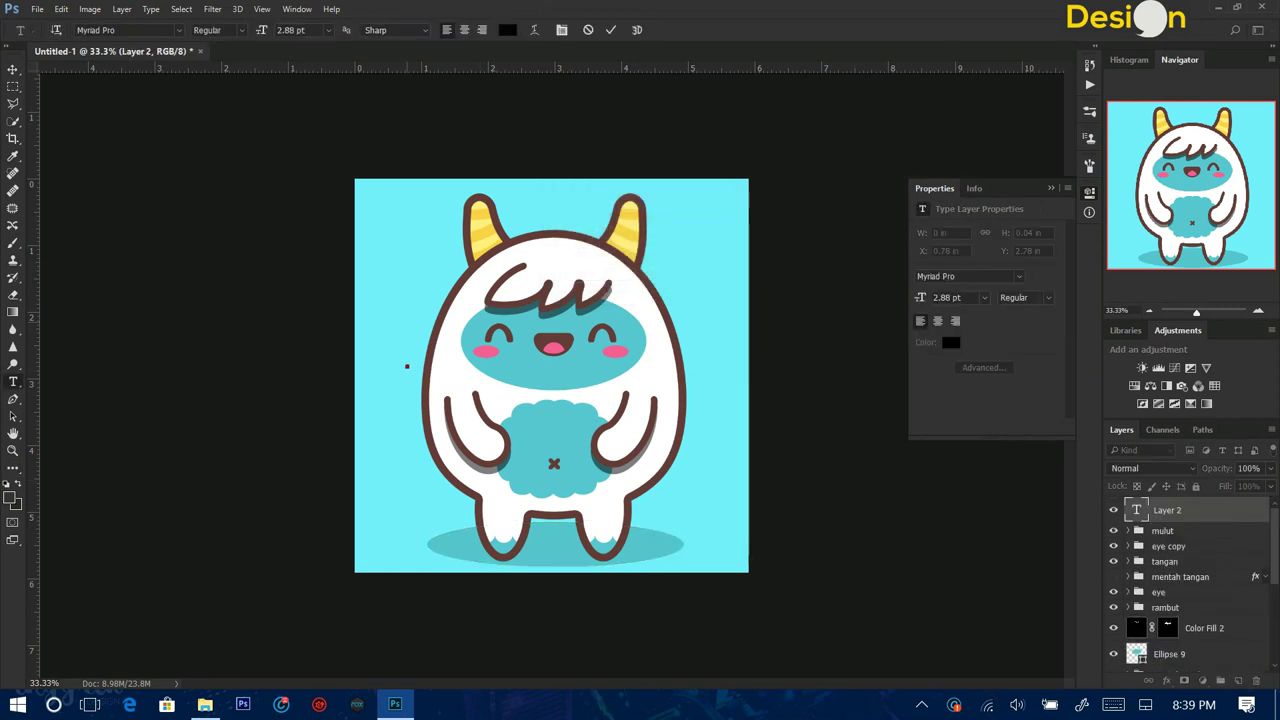
left_click(507, 29)
left_click(929, 157)
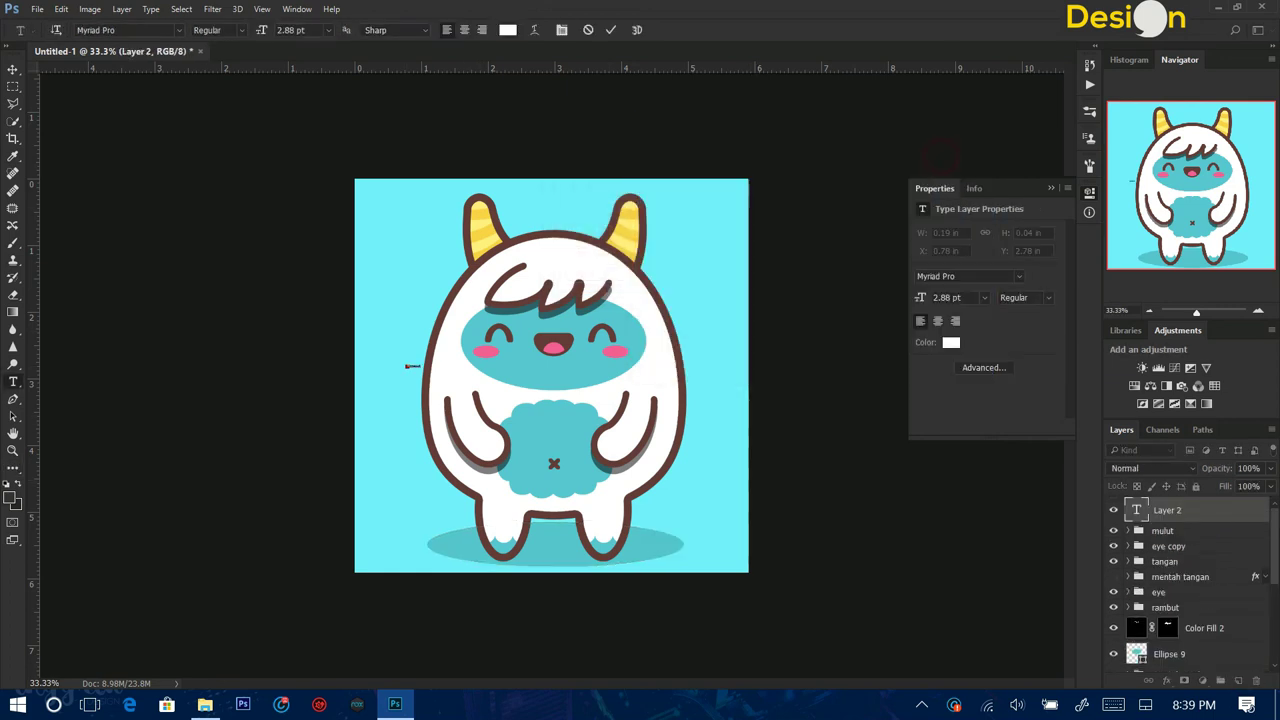
type("Terimakasih")
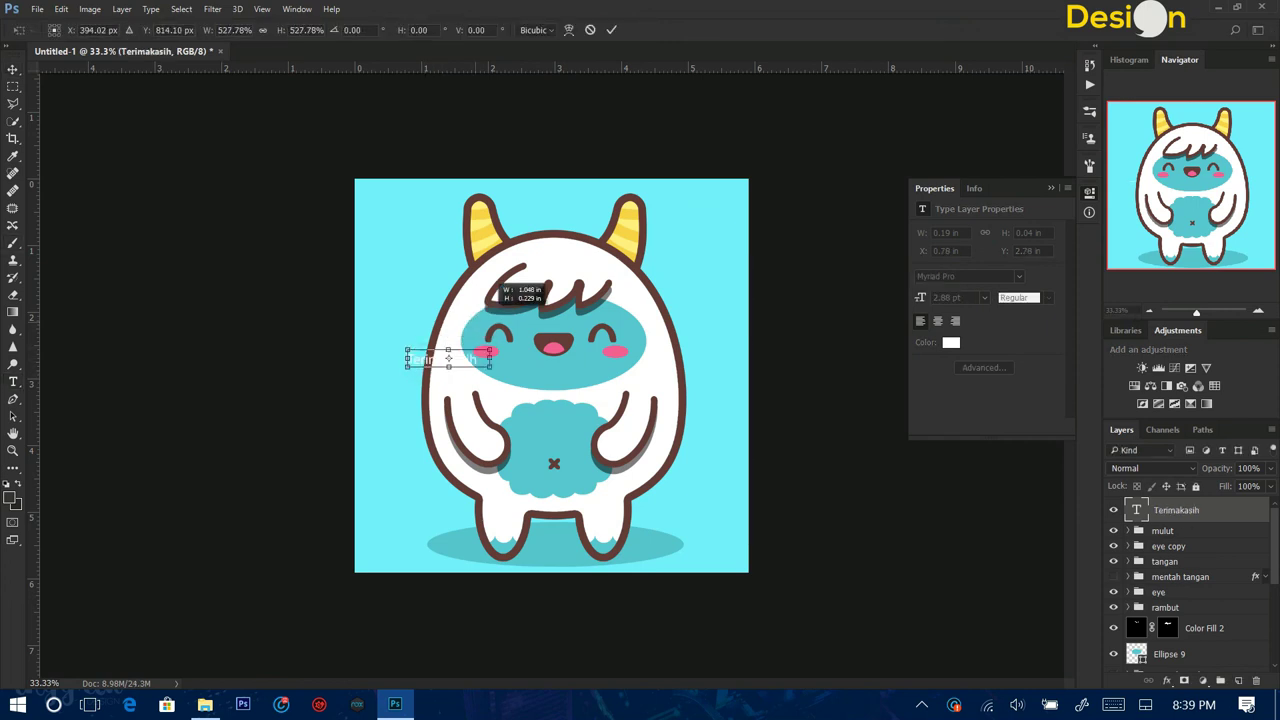
left_click_drag(490, 350, 580, 328)
left_click_drag(493, 297, 399, 342)
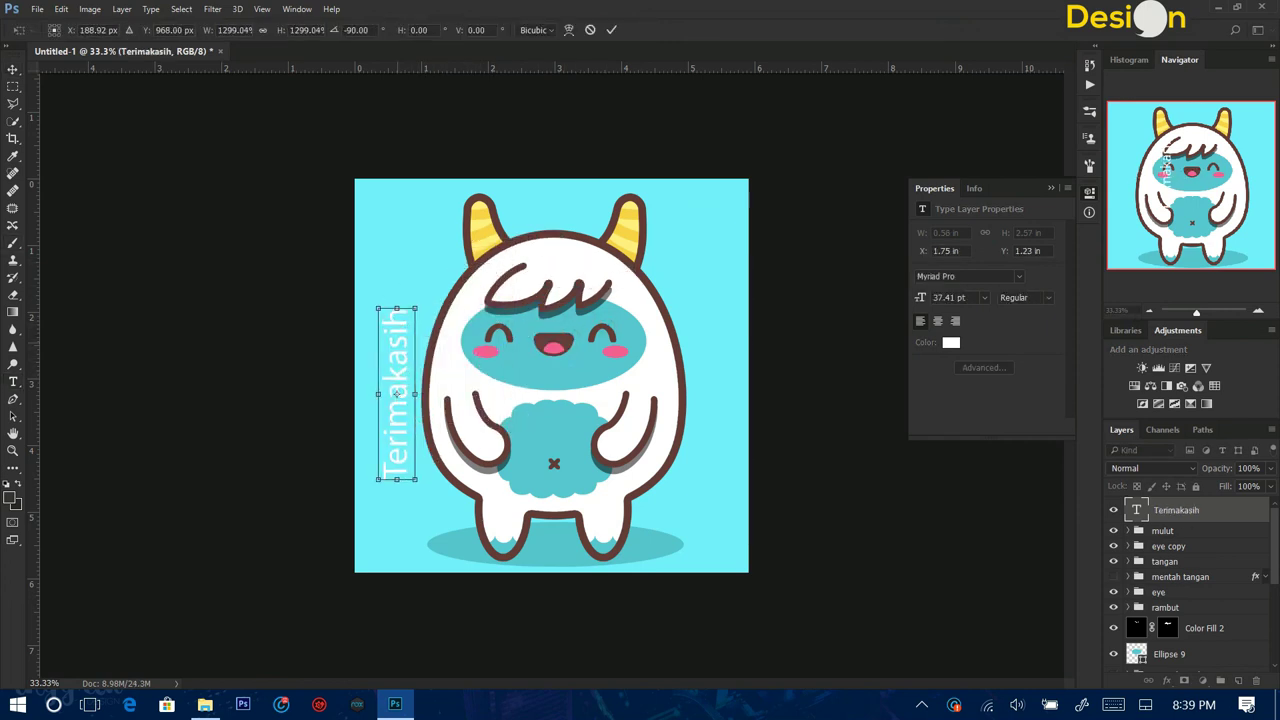